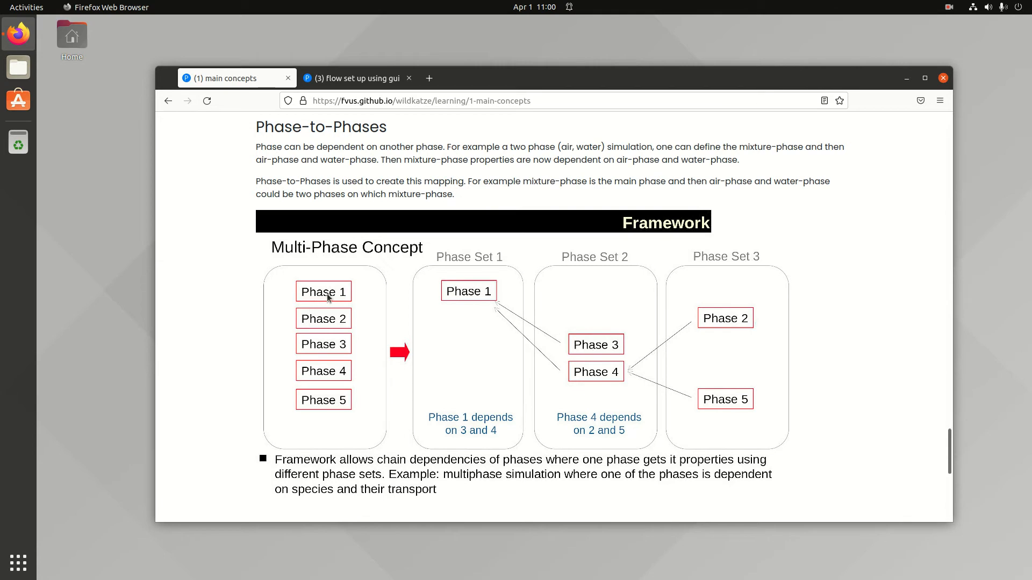
- Review the Phase-to-Phases diagram and the Physics Models section on the main concepts page
scroll(326, 295, "down", 2)
scroll(348, 282, "down", 6)
scroll(347, 281, "up", 4)
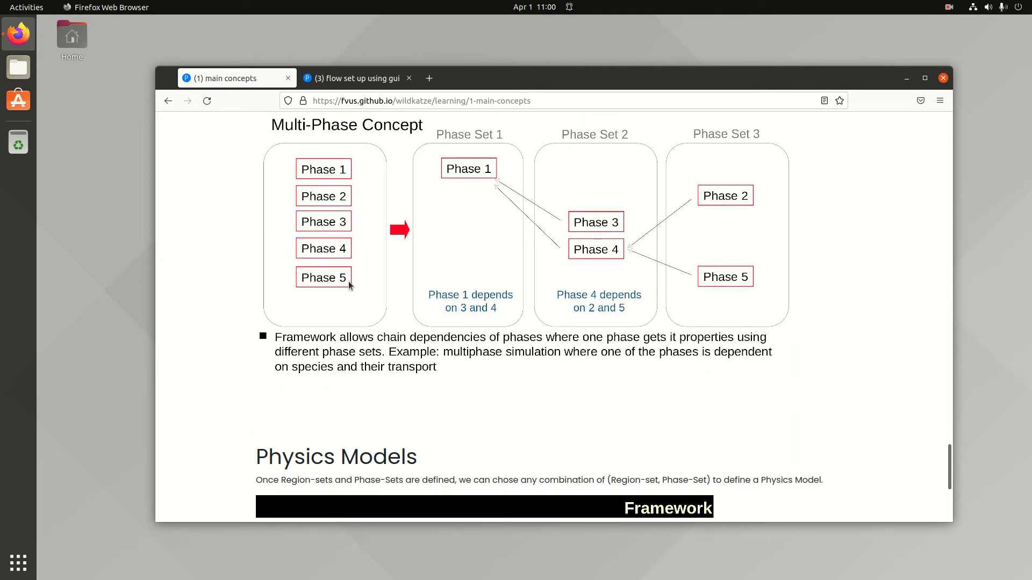
scroll(472, 352, "up", 6)
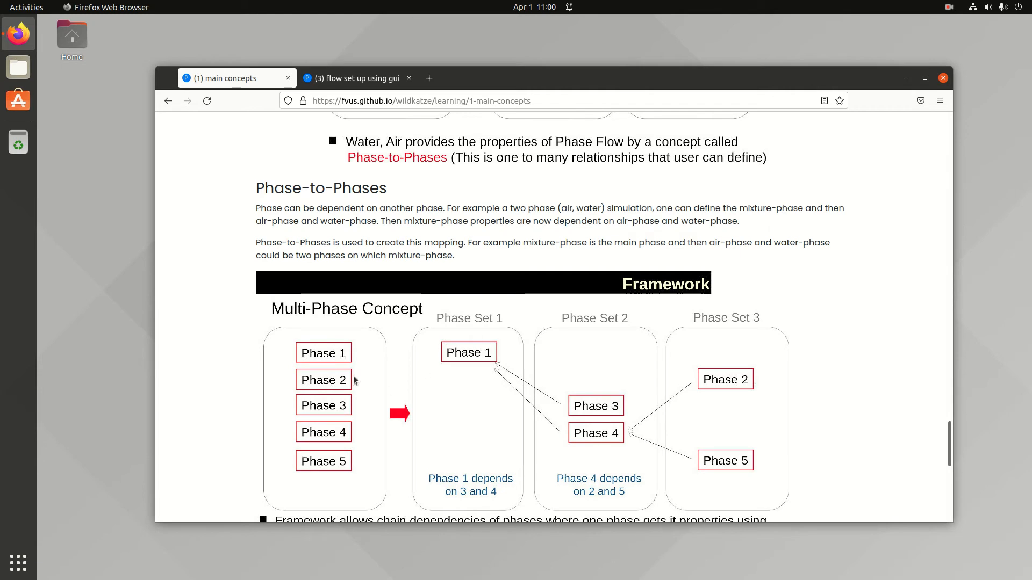
scroll(363, 387, "down", 8)
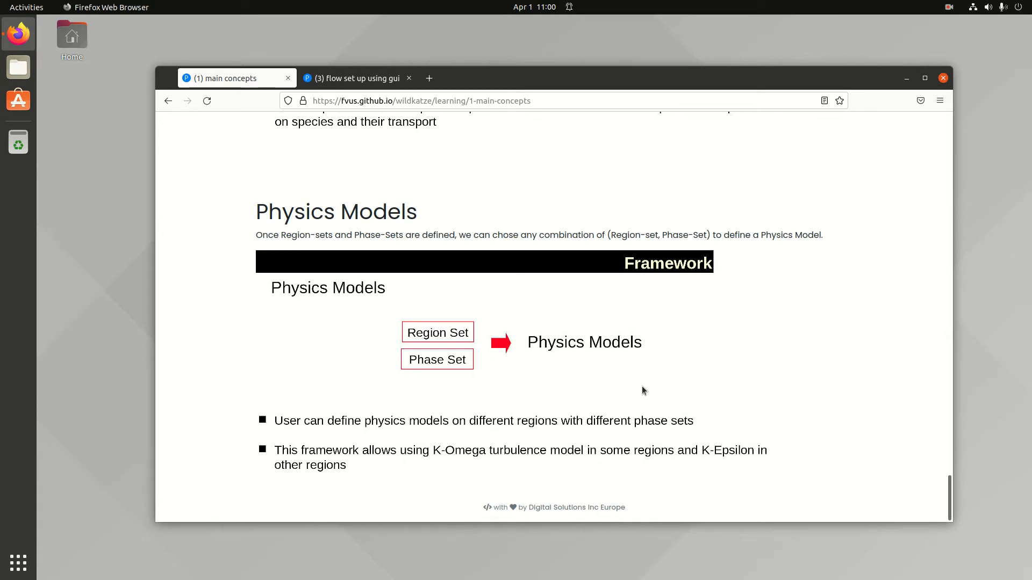
- Download basics01.zip through the Download Files link of the flow set up using gui page
left_click(345, 79)
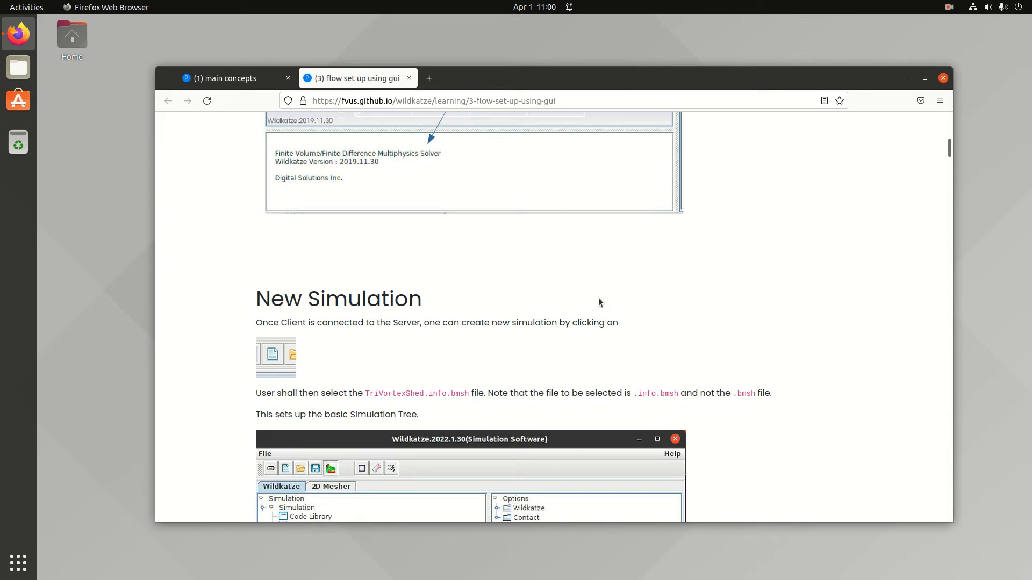
scroll(715, 333, "up", 7)
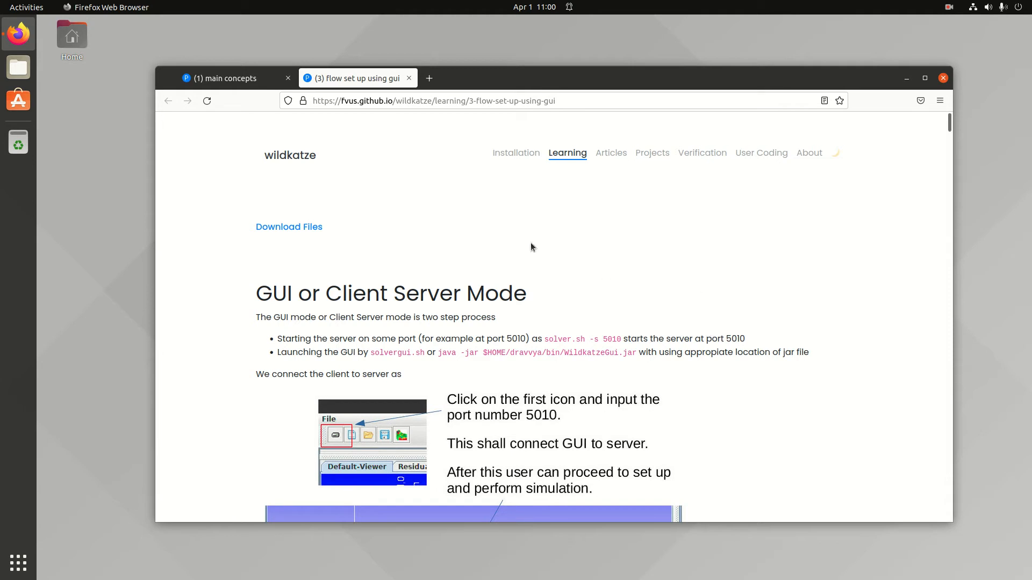
left_click(320, 227)
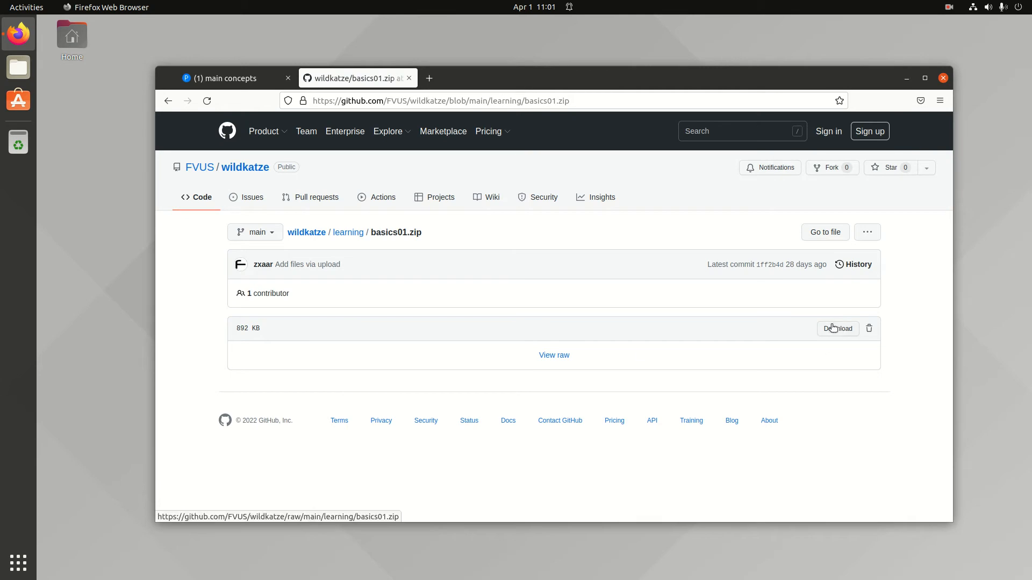
left_click(832, 330)
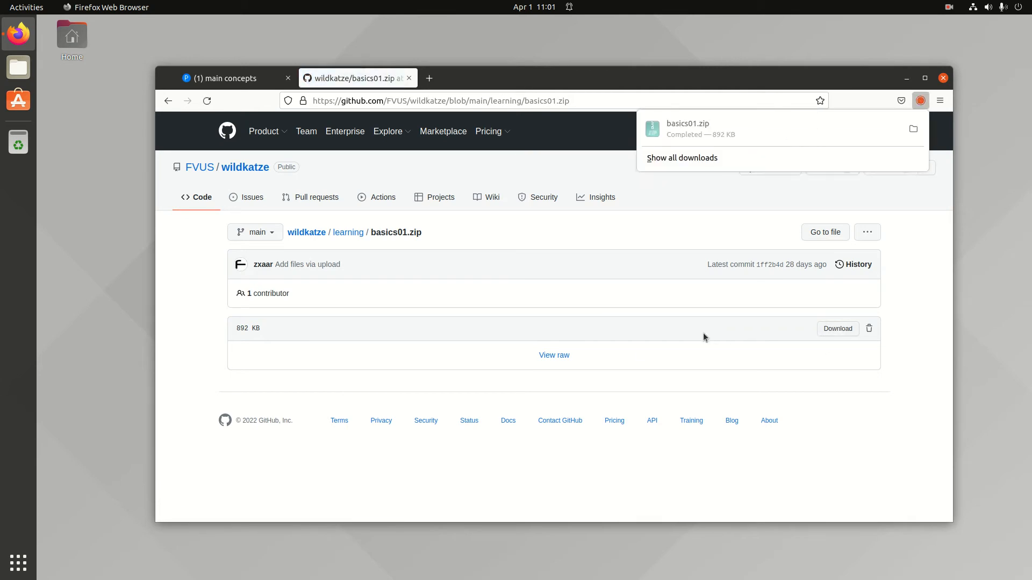
- Switch to the file manager and extract basics01.zip inside the Downloads folder
left_click(19, 71)
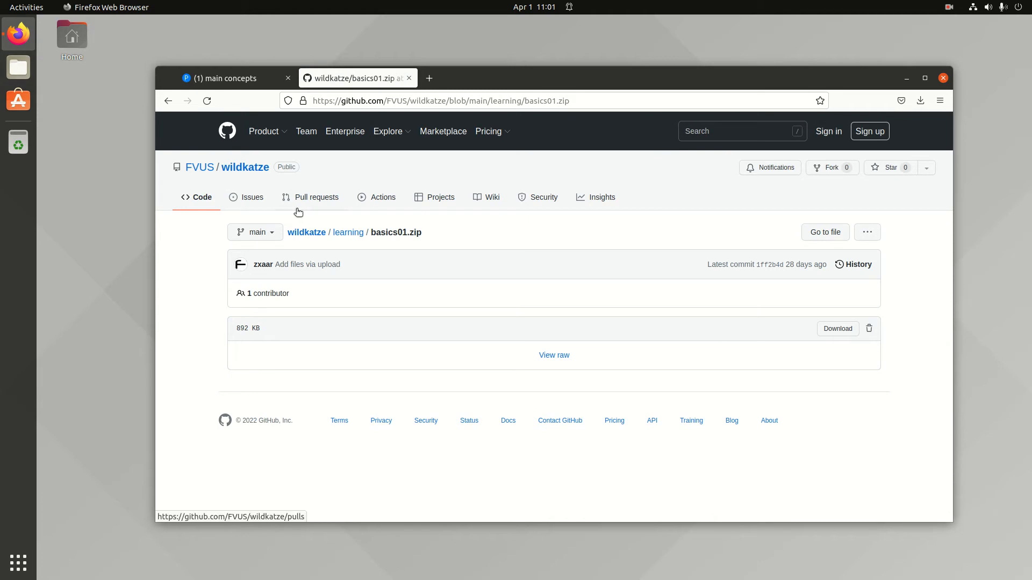
left_click(19, 68)
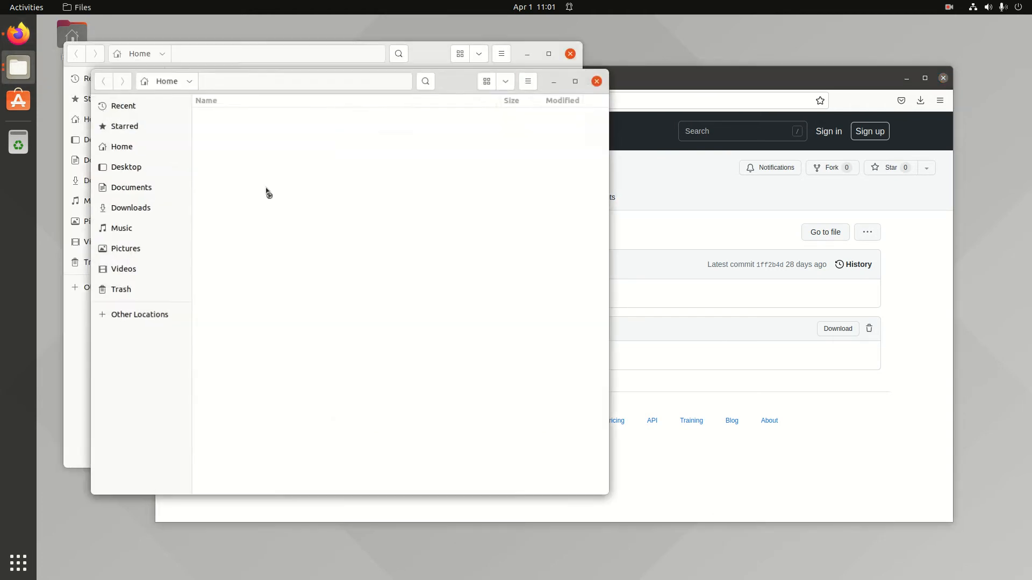
left_click(594, 83)
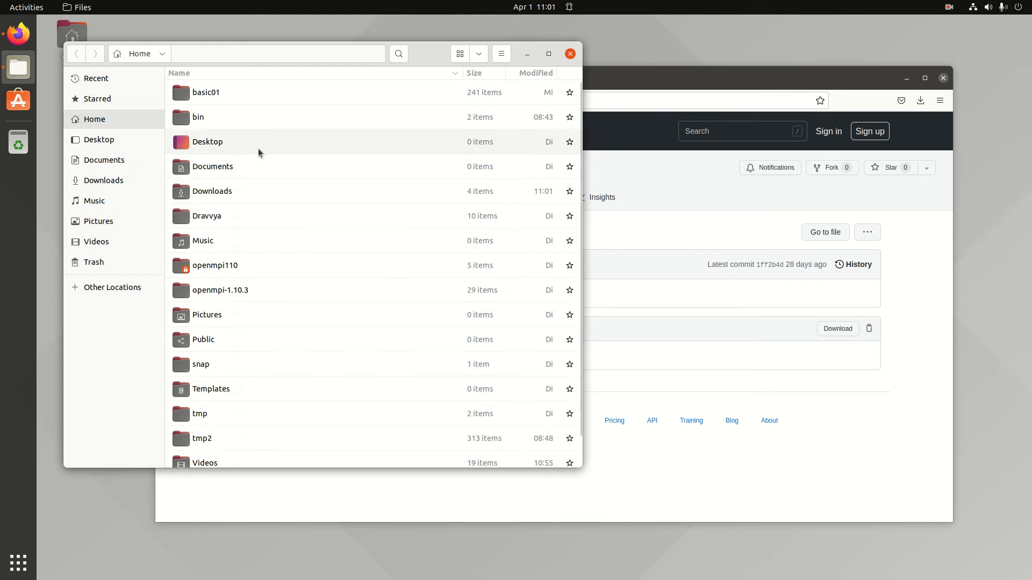
double_click(209, 203)
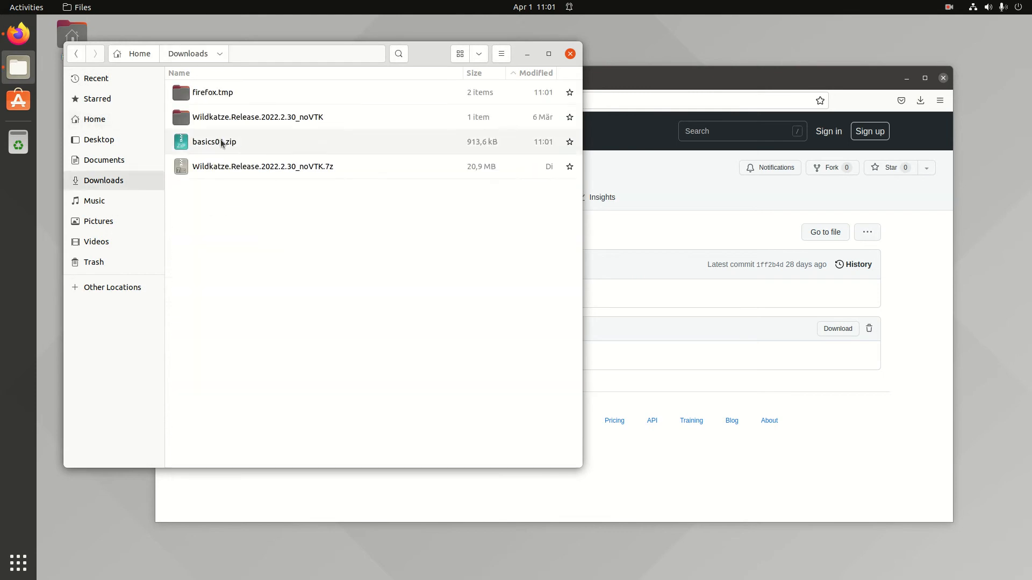
left_click(221, 143)
right_click(221, 143)
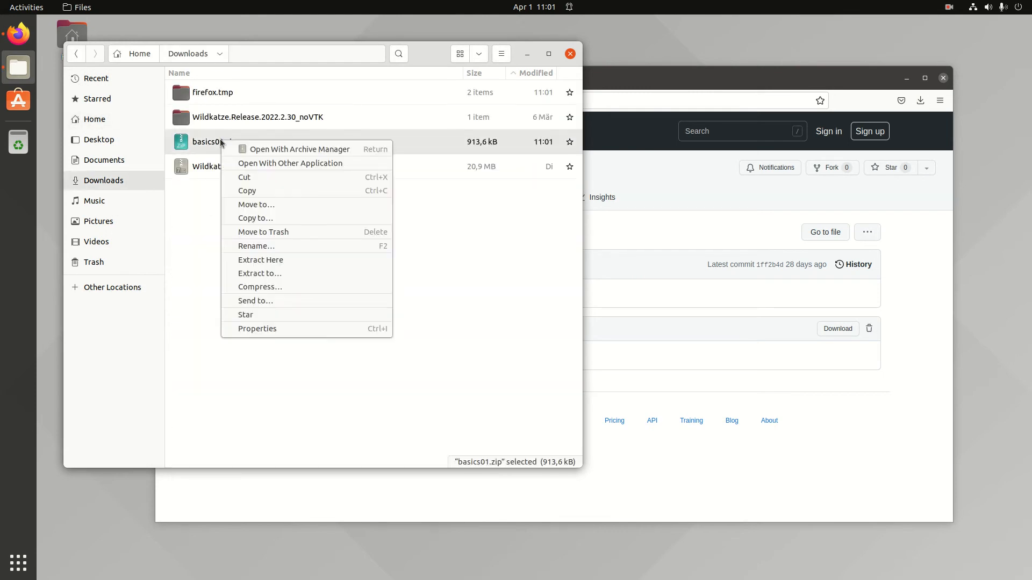
left_click(284, 262)
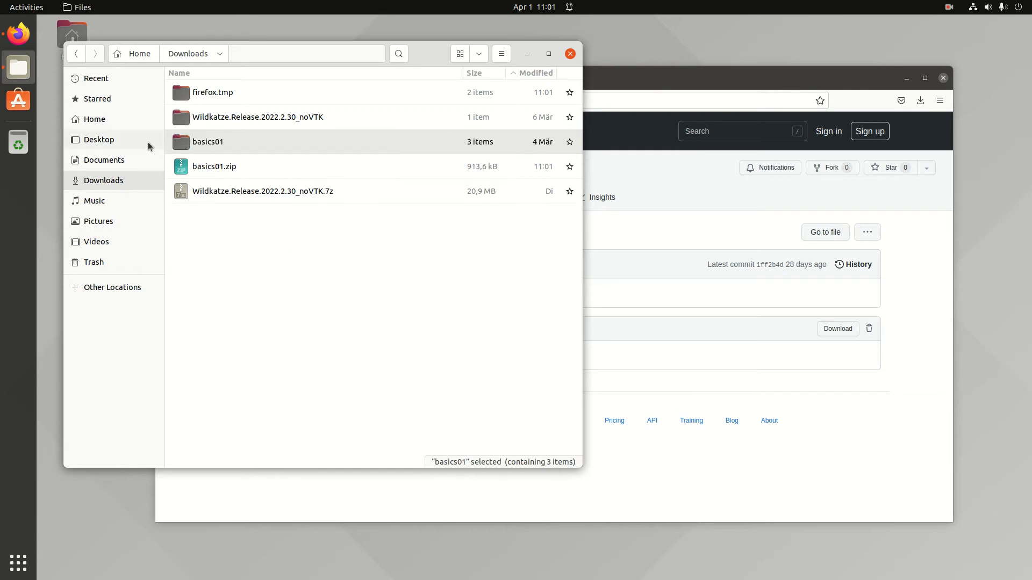
- Copy run.txt and TriVortexShed.msh from the extracted basics01 folder and show the files as icons
double_click(188, 142)
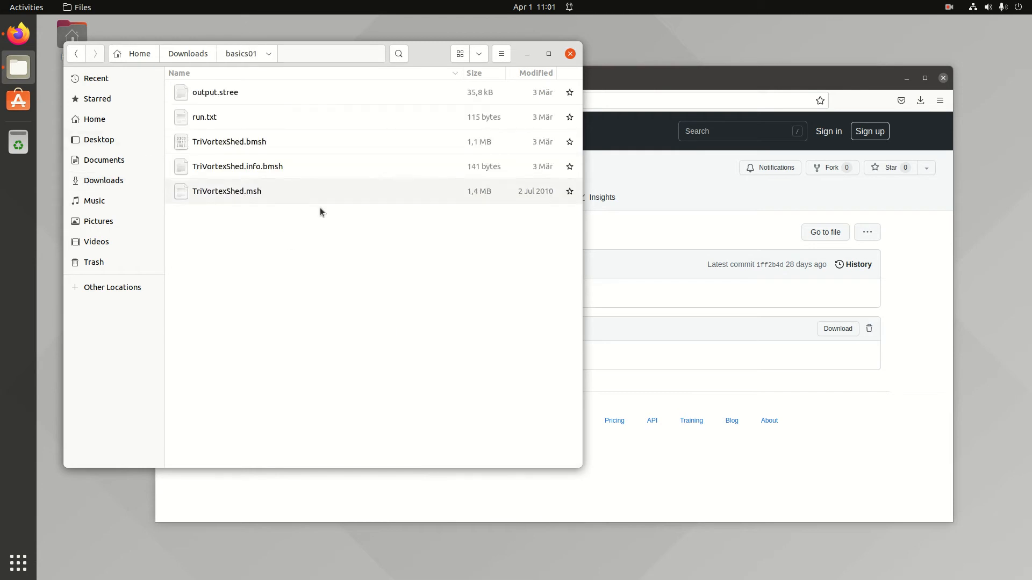
left_click(232, 119)
left_click(258, 192, "ctrl")
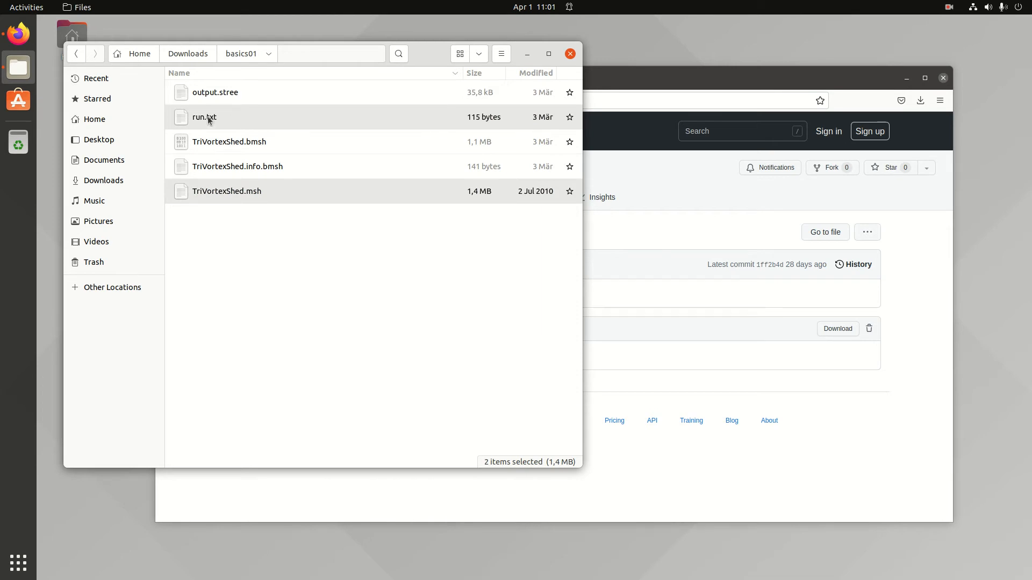
right_click(246, 191)
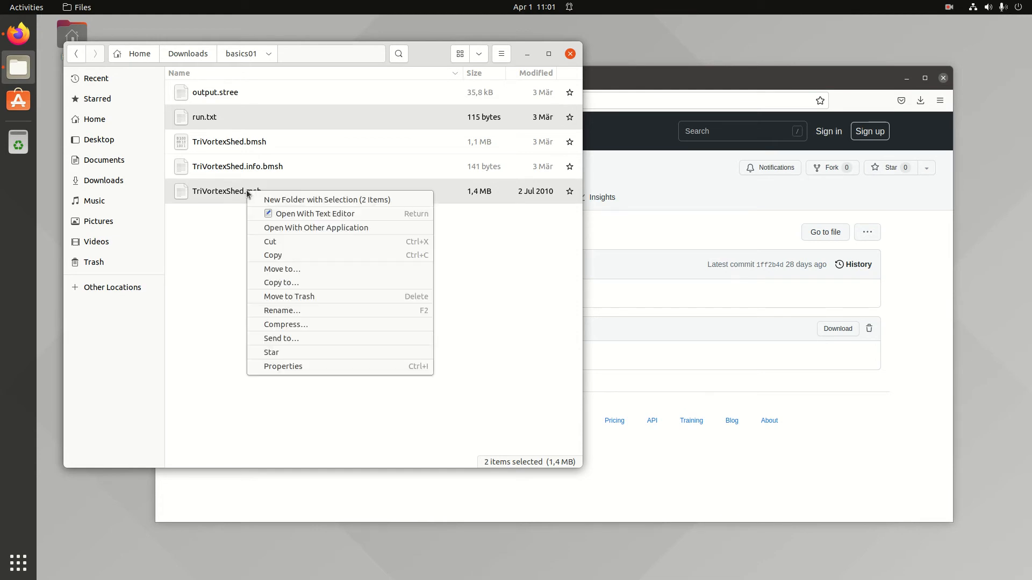
left_click(279, 257)
left_click(461, 54)
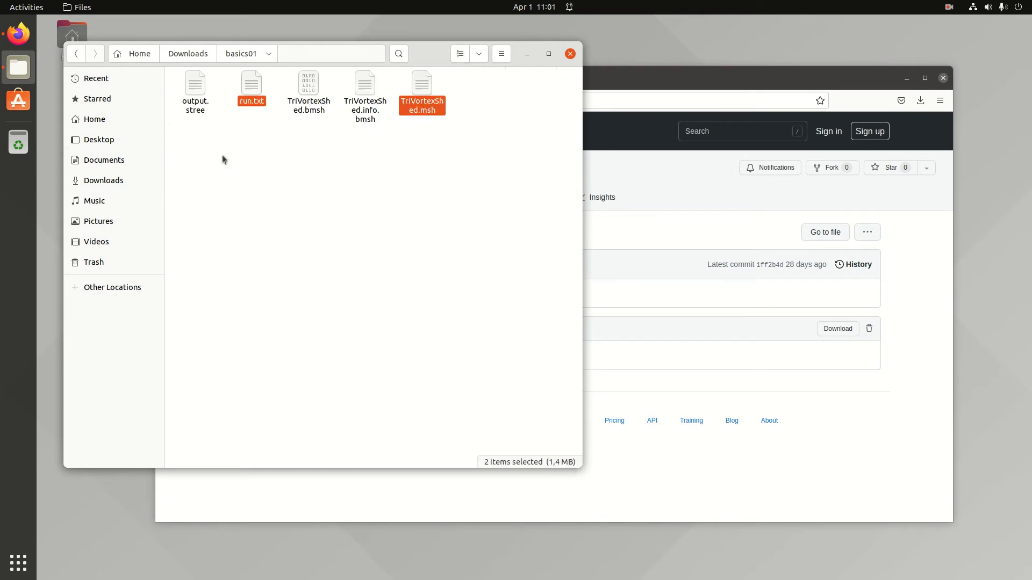
- Create a new folder named tri in the Home folder
left_click(145, 125)
right_click(343, 223)
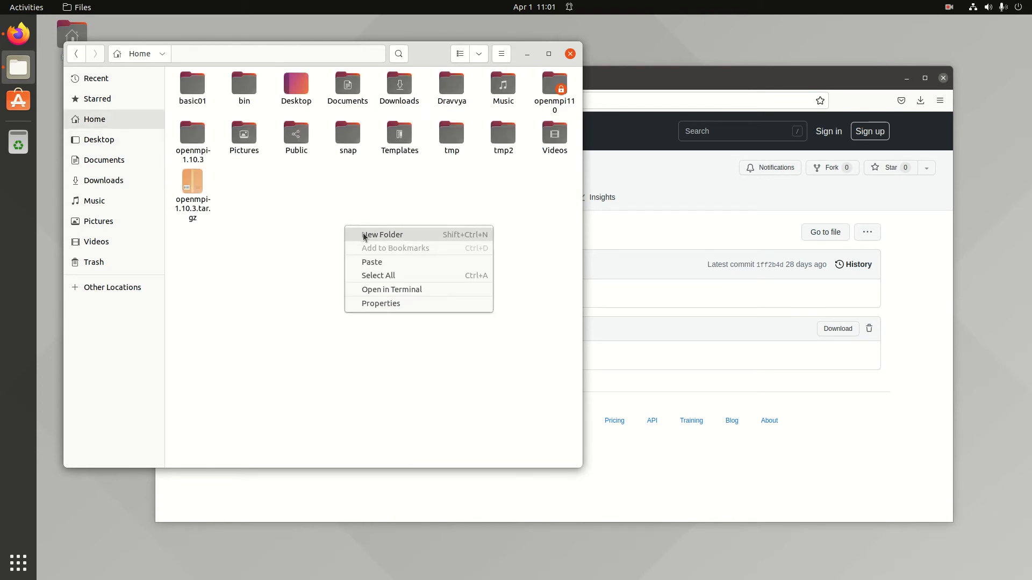
left_click(364, 235)
type("tri")
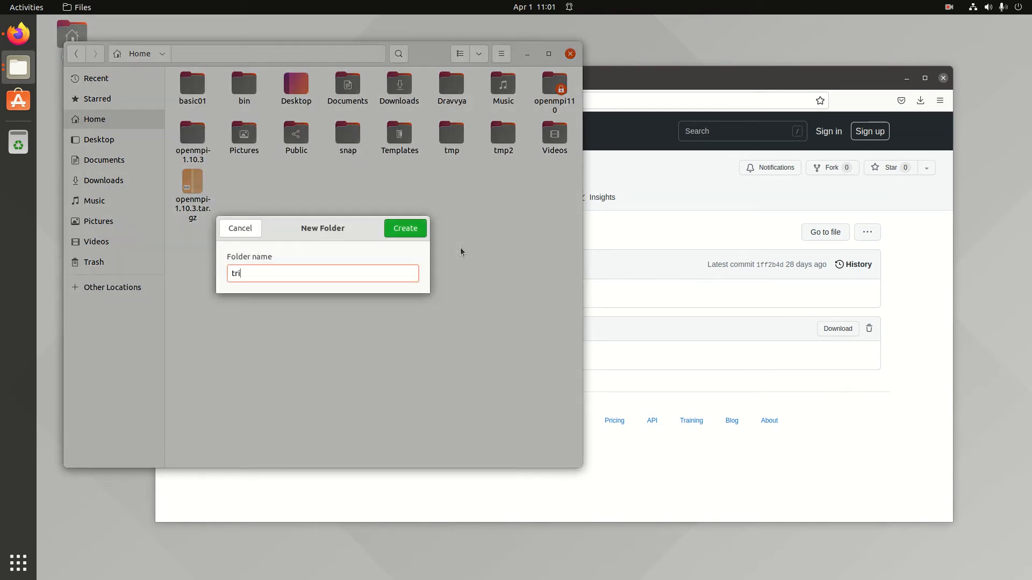
key("Return")
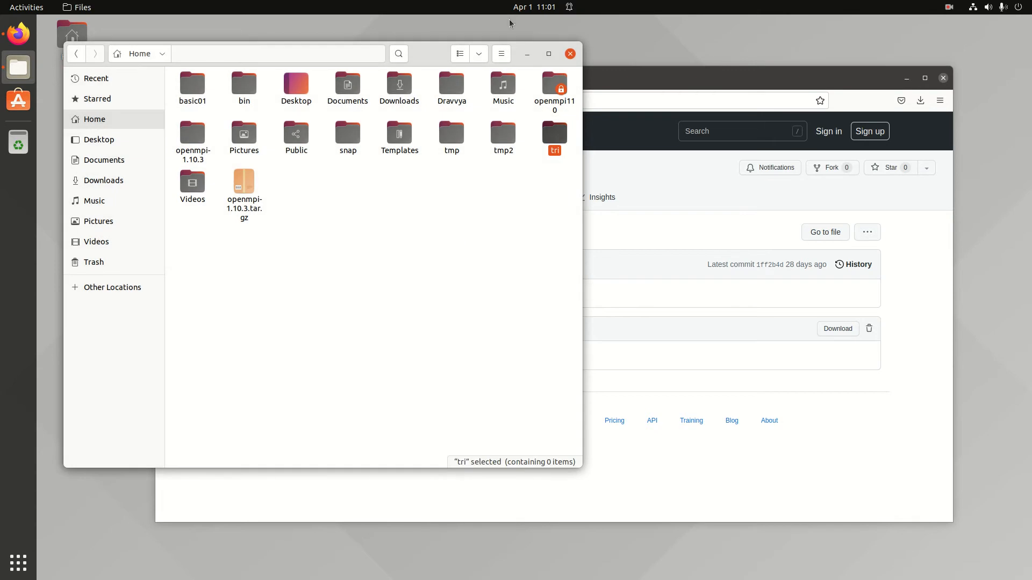
- Paste the copied run.txt and TriVortexShed.msh into the tri folder
double_click(554, 137)
right_click(437, 163)
left_click(465, 201)
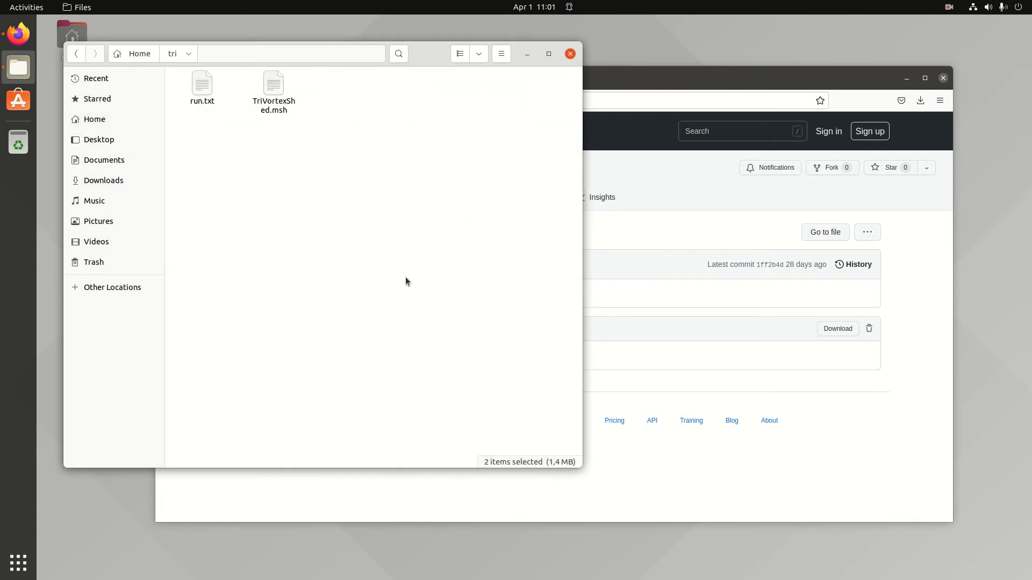
- Go back to the basics01 folder and examine the TriVortexShed .bmsh, .info.bmsh and .msh files
left_click(76, 53)
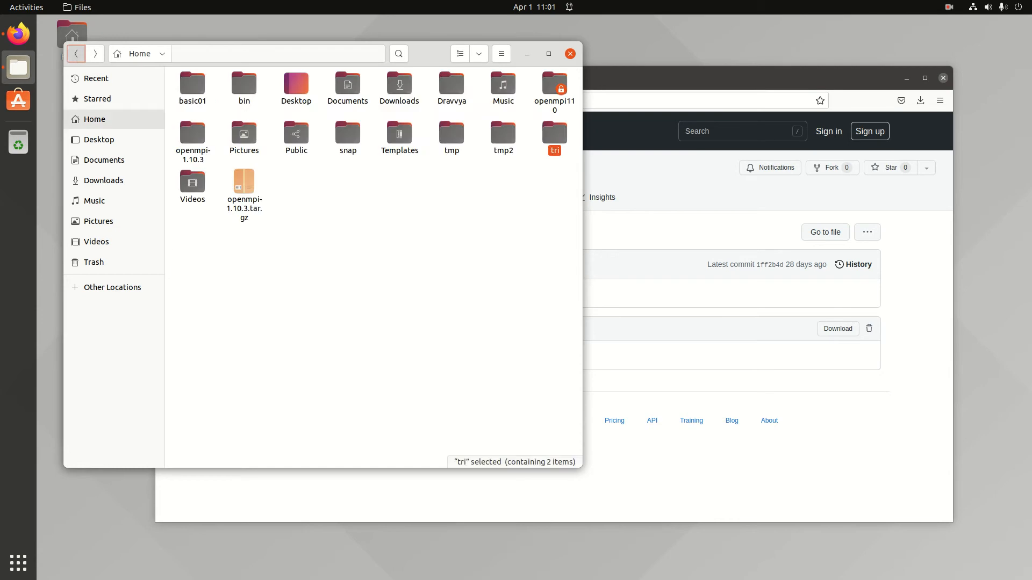
left_click(76, 53)
left_click(322, 111)
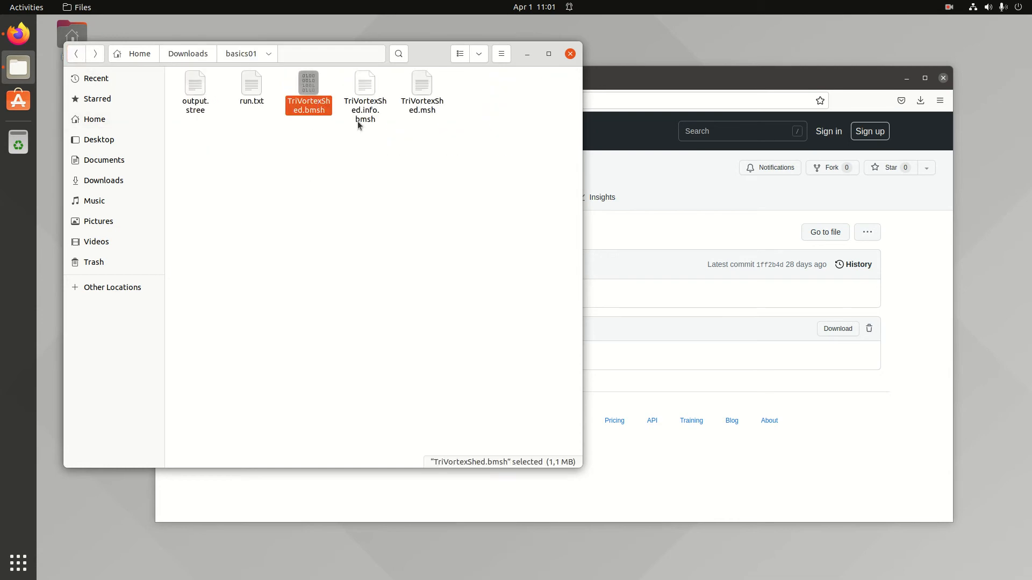
left_click(364, 118, "ctrl")
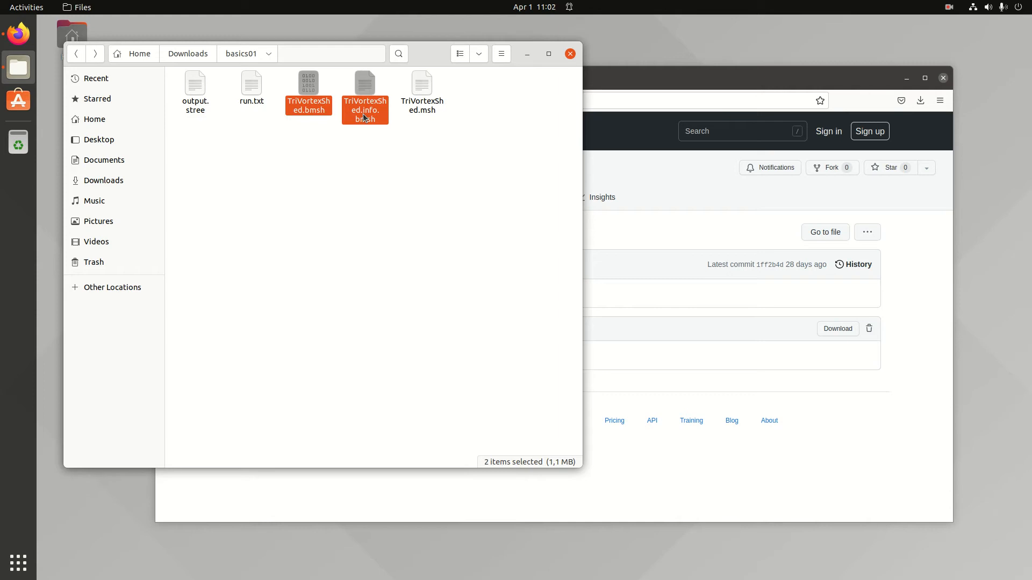
left_click(425, 110)
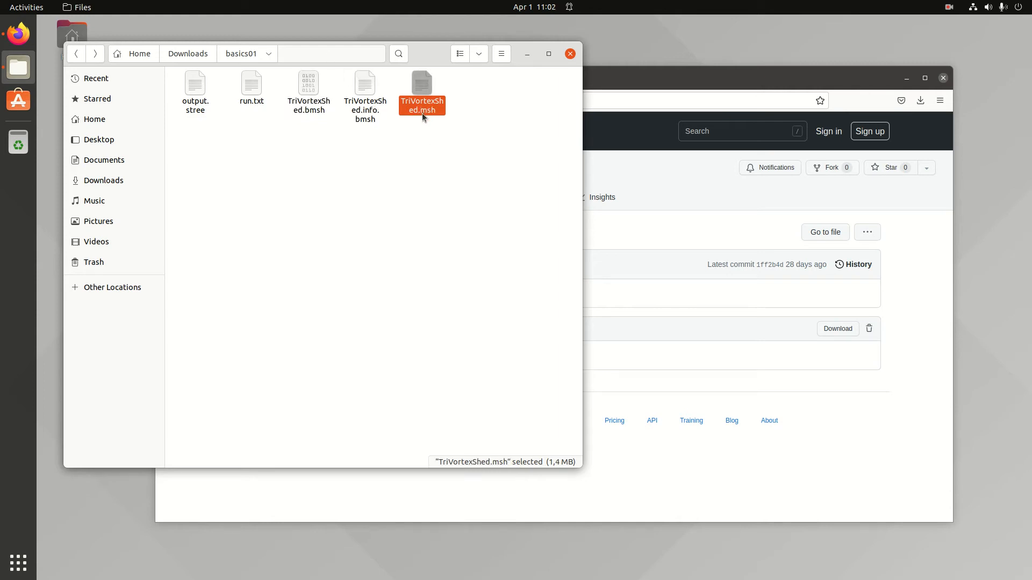
- Reopen the tri folder and select TriVortexShed.msh to check the available file options
left_click(130, 120)
double_click(547, 140)
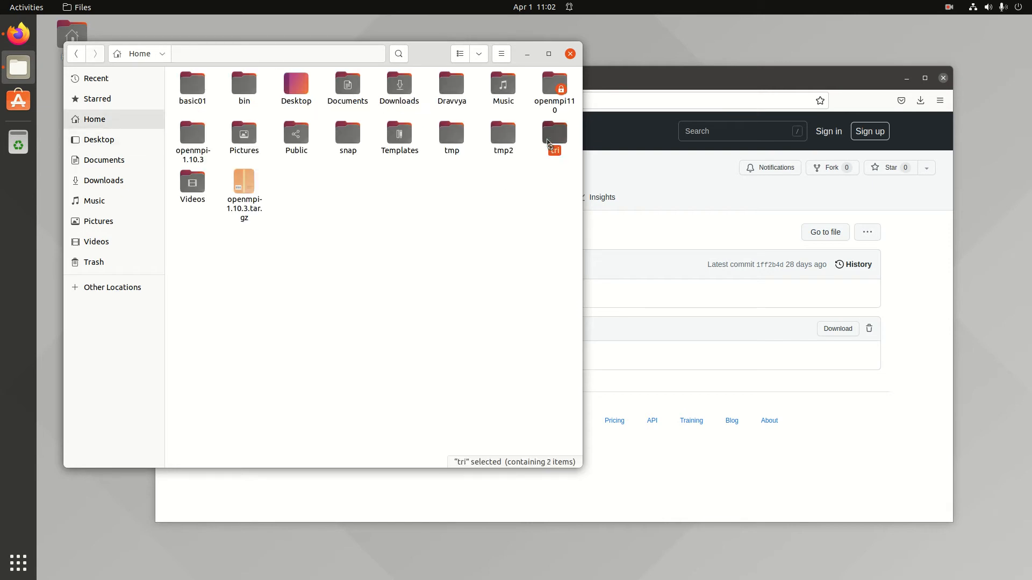
right_click(278, 108)
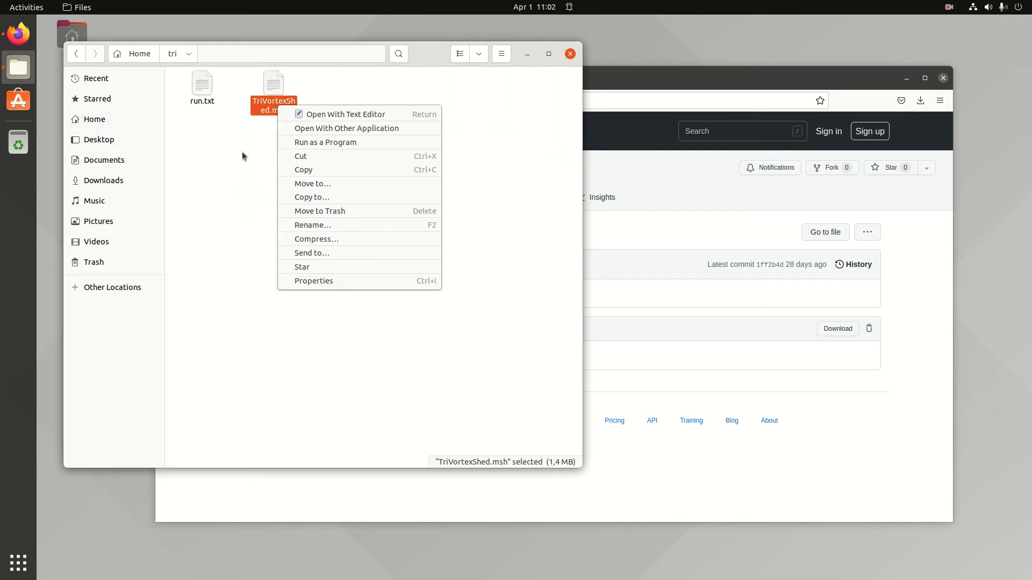
left_click(284, 113)
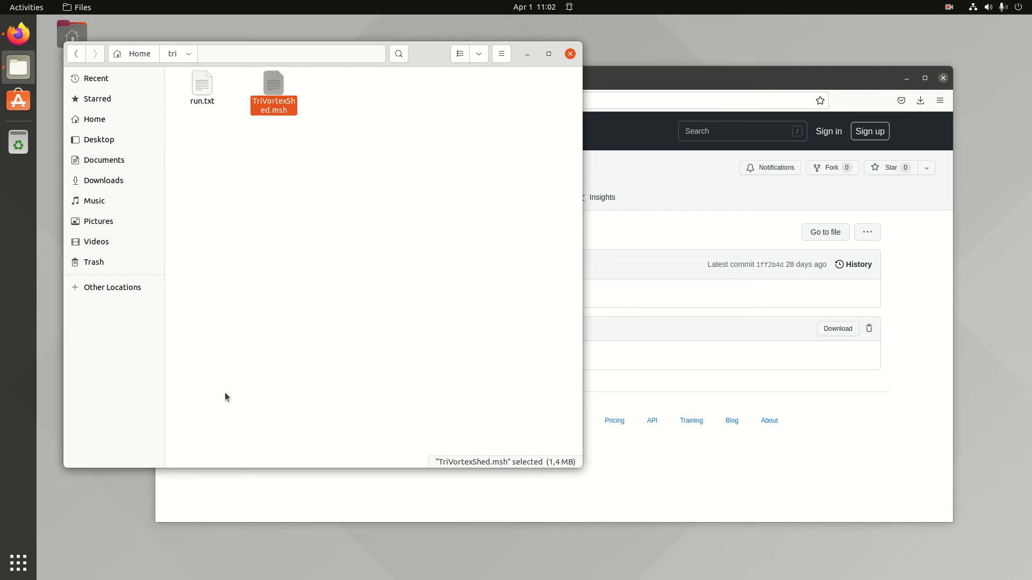
- In a new, enlarged terminal window, change to the tri directory and list its files with ls -ltr
key("ctrl+alt+t")
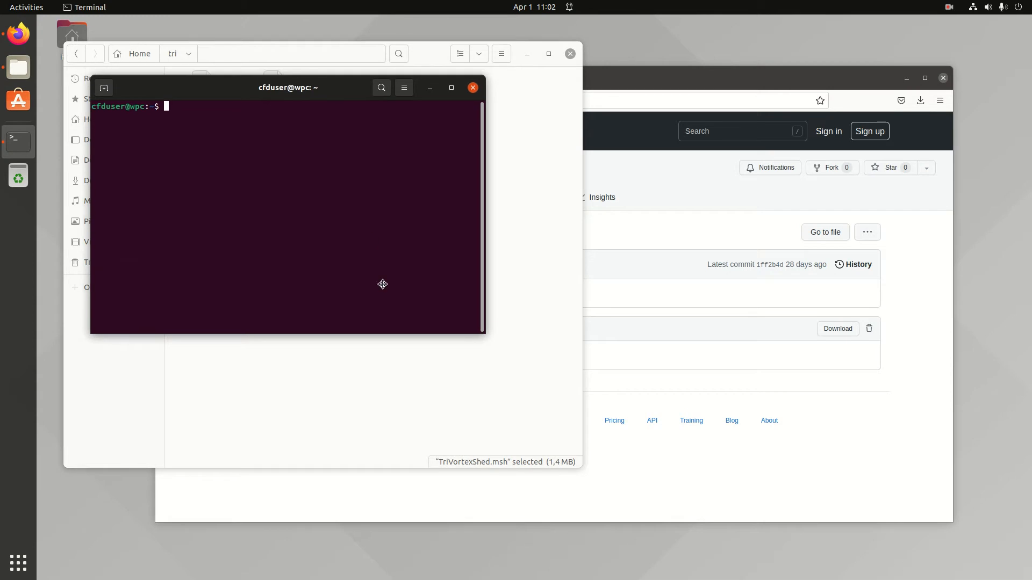
left_click_drag(371, 240, 327, 277)
left_click_drag(483, 271, 997, 114)
type("cd")
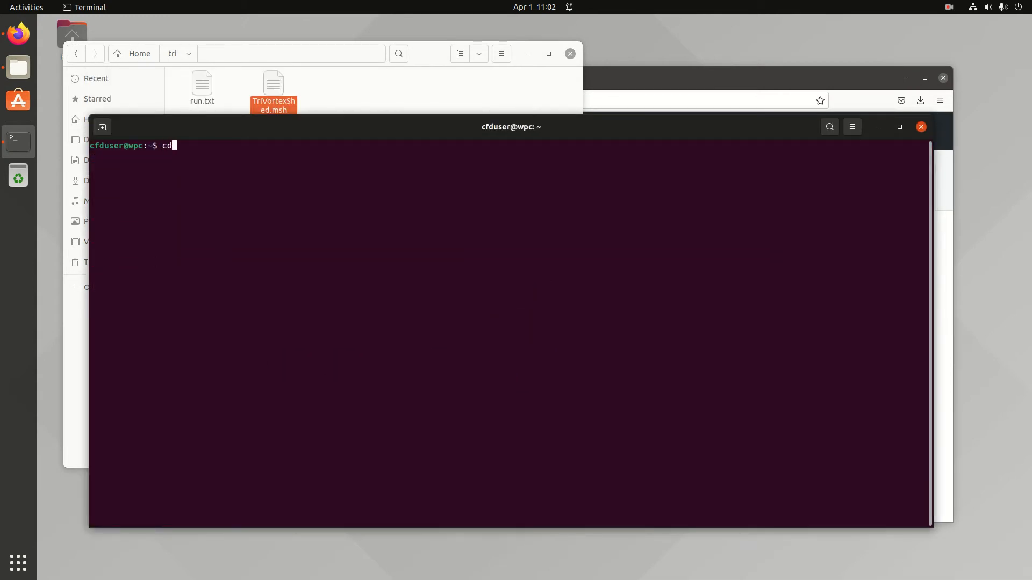
type(" tri")
key("Return")
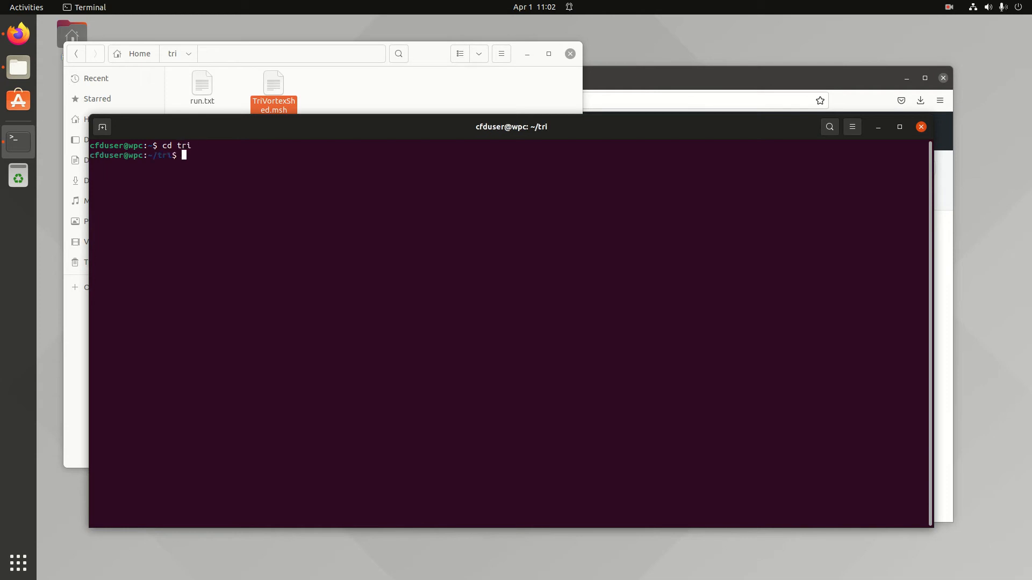
type("ls -ltr")
key("Return")
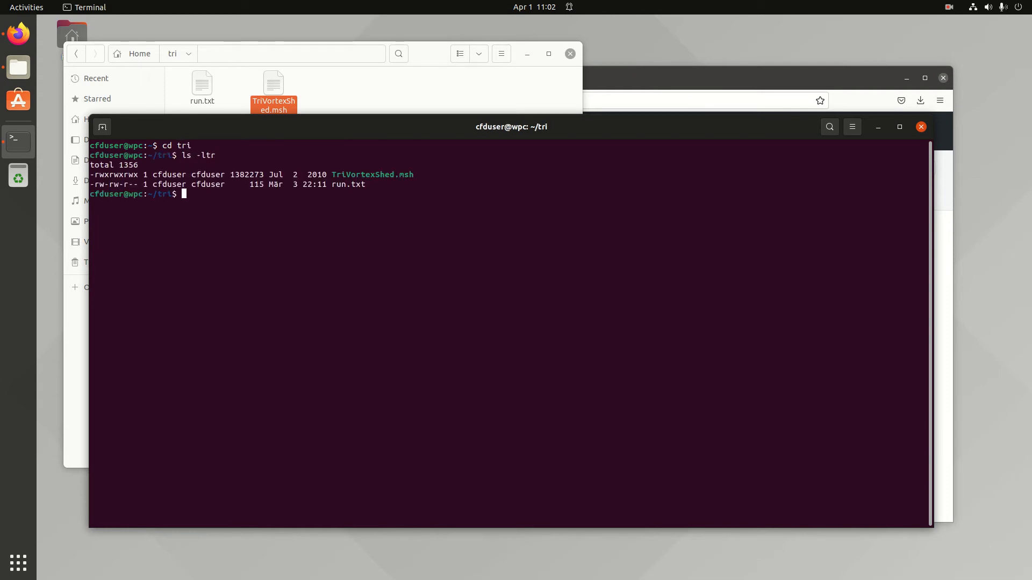
- Convert the Fluent mesh to bmsh by running solver.sh -lc fluent2bmsh TriVortexShed, without the .msh extension, in the tri directory
double_click(409, 175)
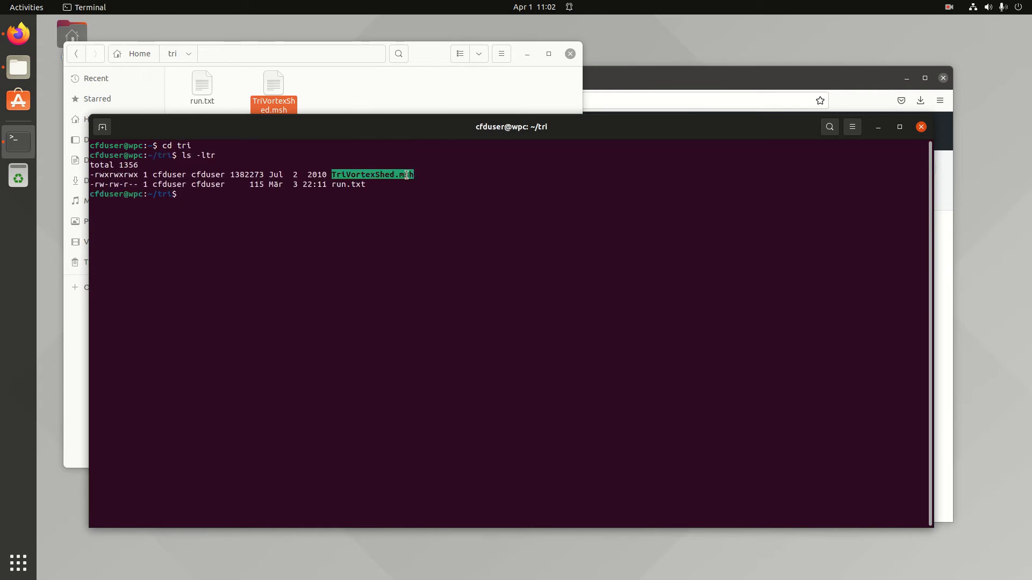
type("solver.sh -lc fluent2bmsh")
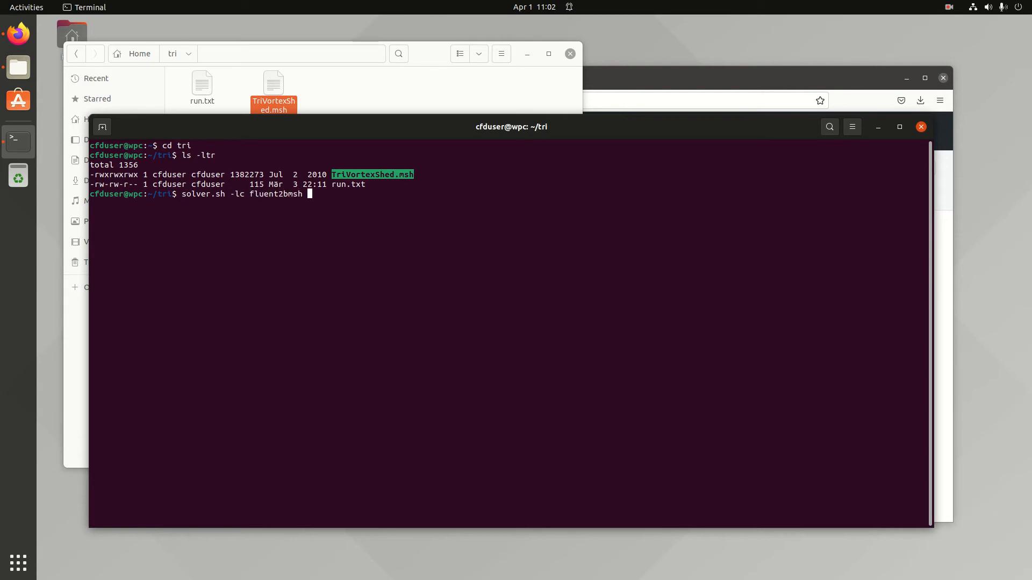
middle_click(609, 202)
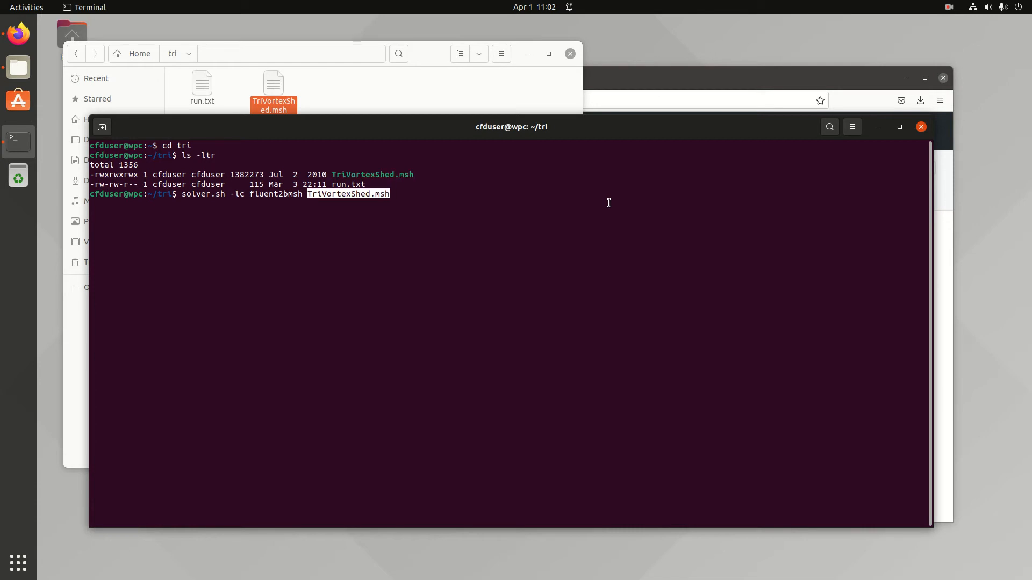
key("BackSpace")
key("BackSpace")
key("BackSpace")
key("BackSpace")
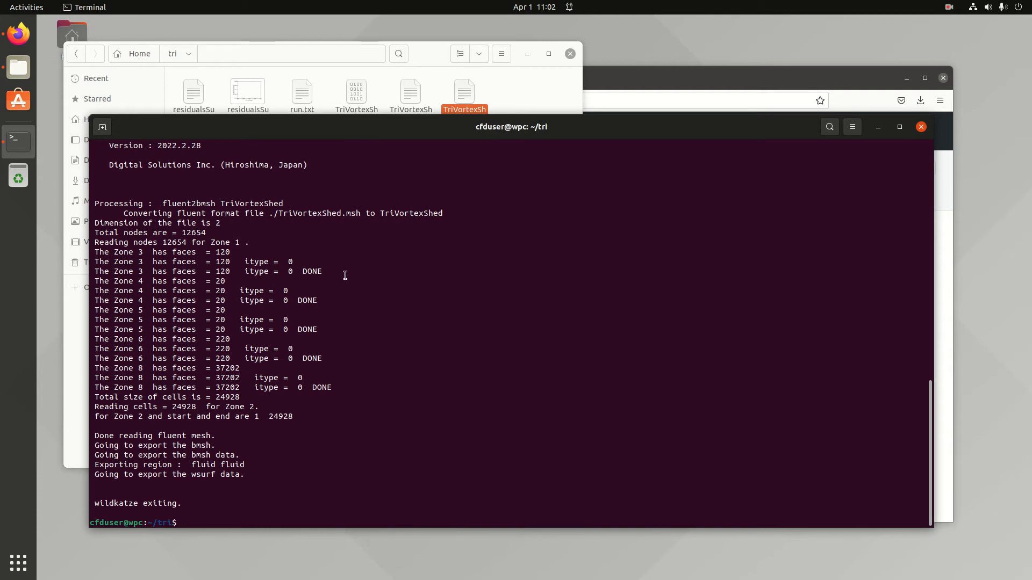
- Open the solver.sh script from the home bin folder in the text editor
left_click(417, 53)
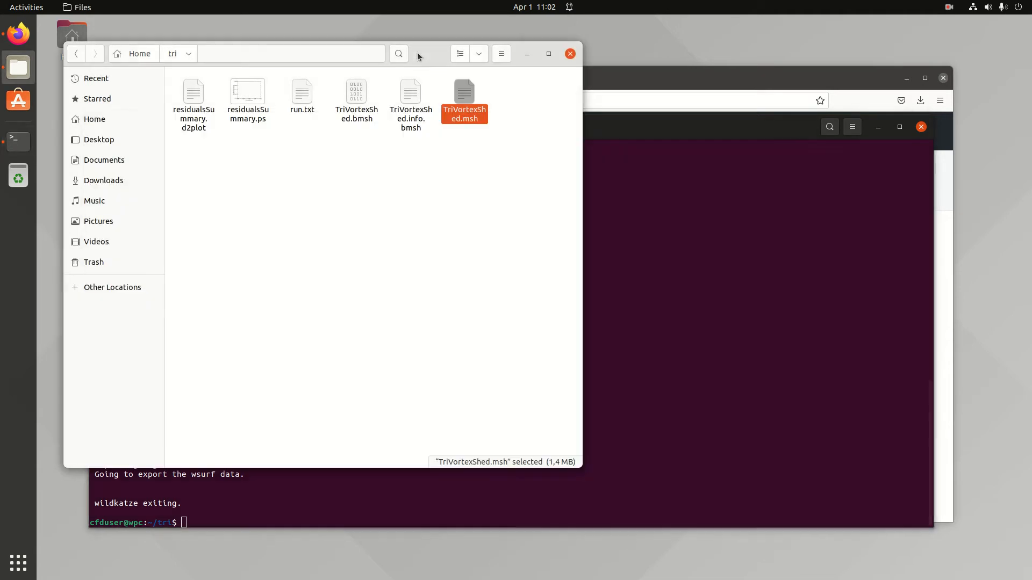
left_click(90, 127)
left_click(239, 87)
double_click(240, 87)
right_click(207, 100)
left_click(221, 100)
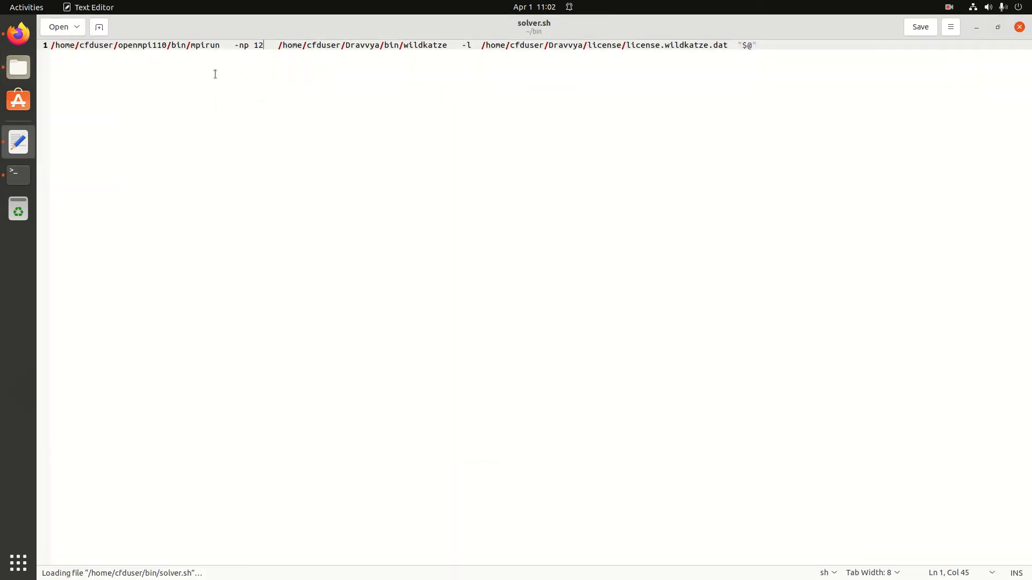
- Examine the mpirun path, process count, wildkatze path, licence option and passed arguments in solver.sh, and close the editor
left_click_drag(216, 43, 44, 48)
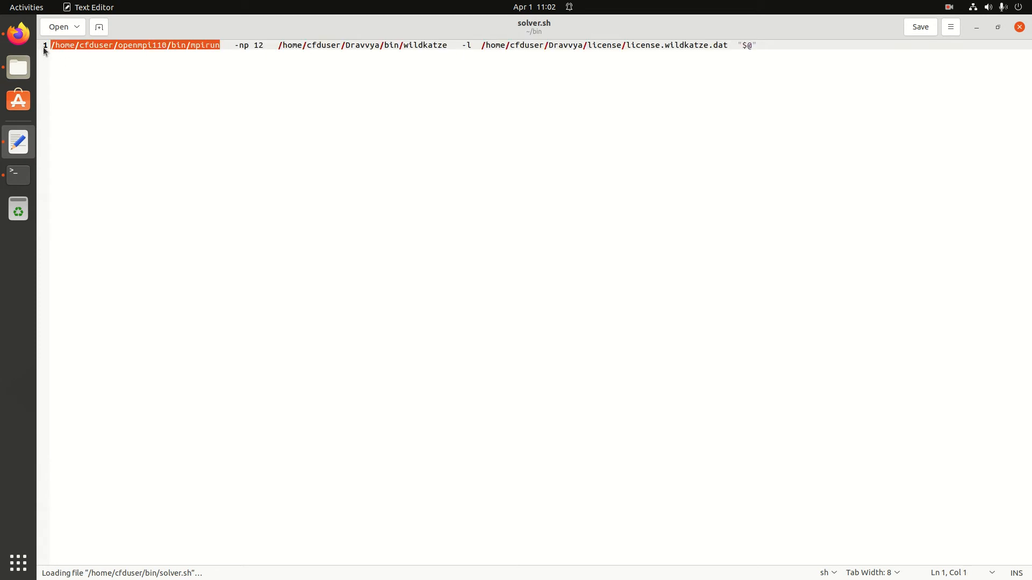
left_click(161, 87)
left_click_drag(215, 46, 50, 45)
left_click_drag(225, 45, 726, 42)
left_click(281, 68)
left_click(274, 46)
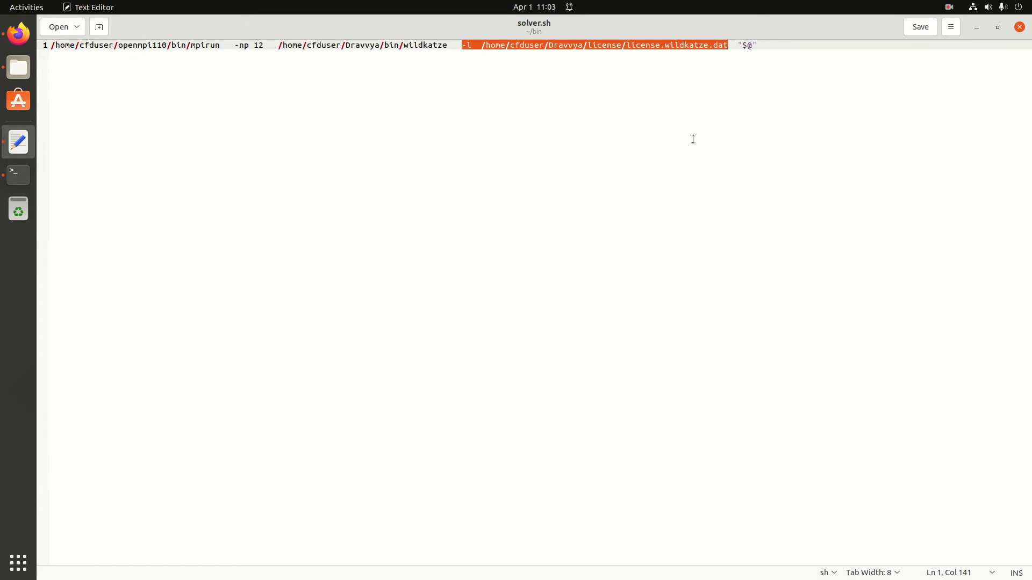
left_click(516, 96)
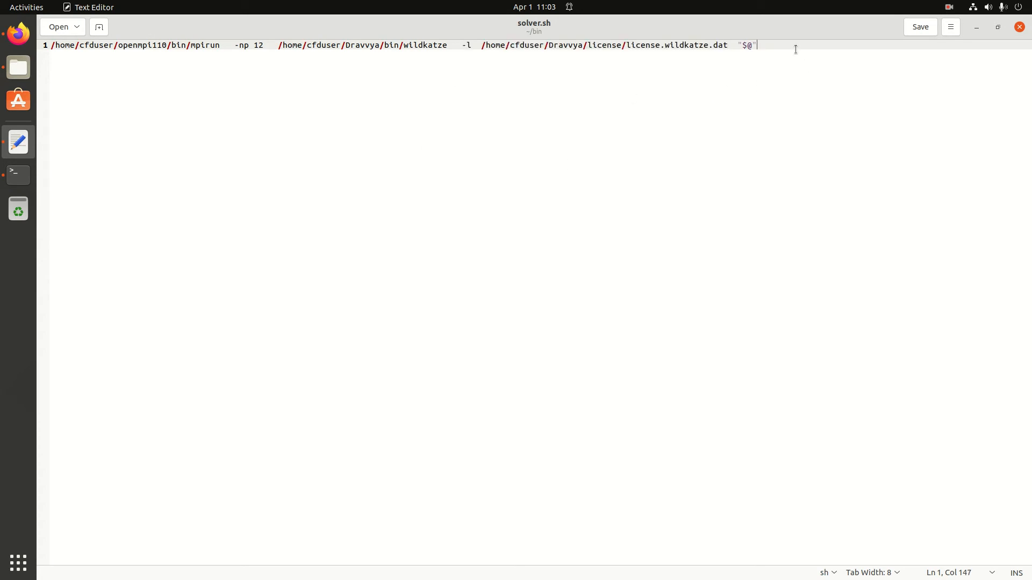
left_click(1021, 28)
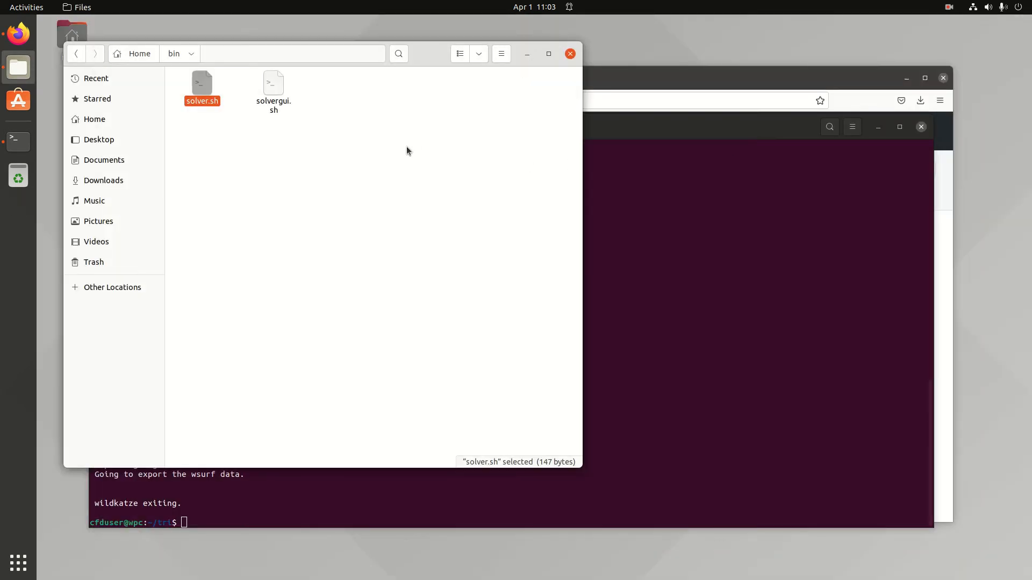
- Open solvergui.sh in the text editor, examine its java launch command, and close the editor and the file window
right_click(277, 96)
key("Escape")
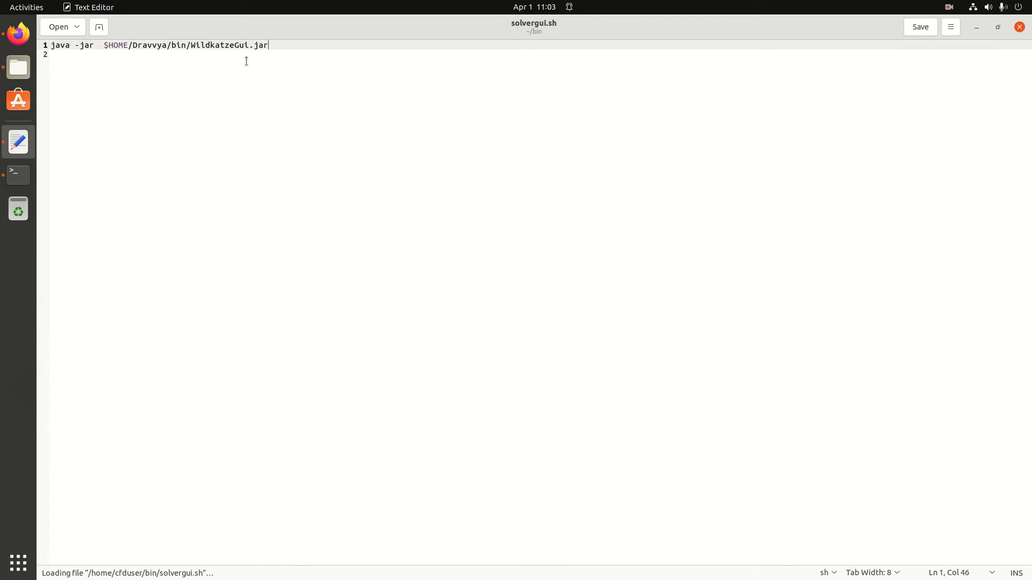
left_click_drag(272, 52, 273, 49)
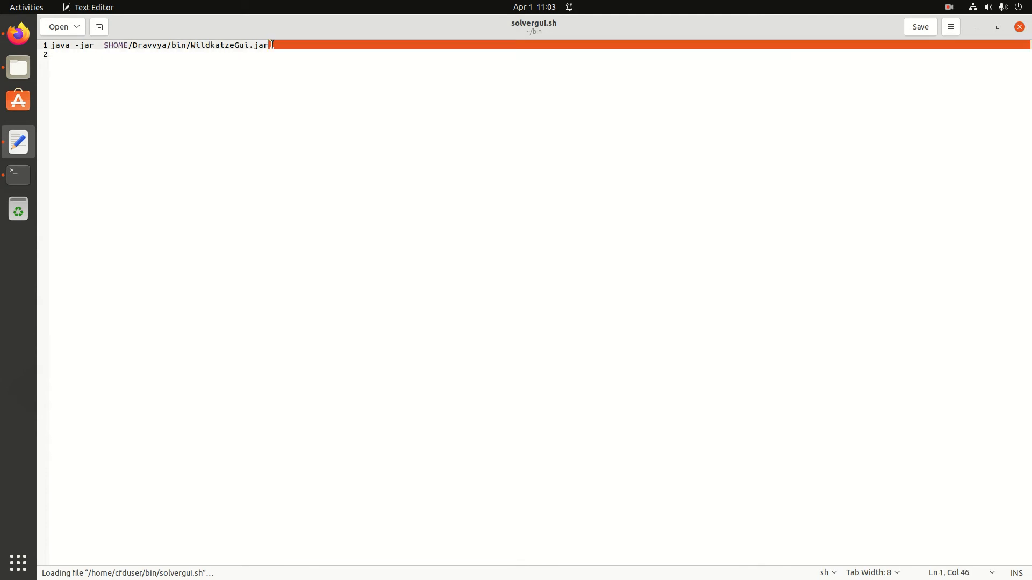
left_click(360, 100)
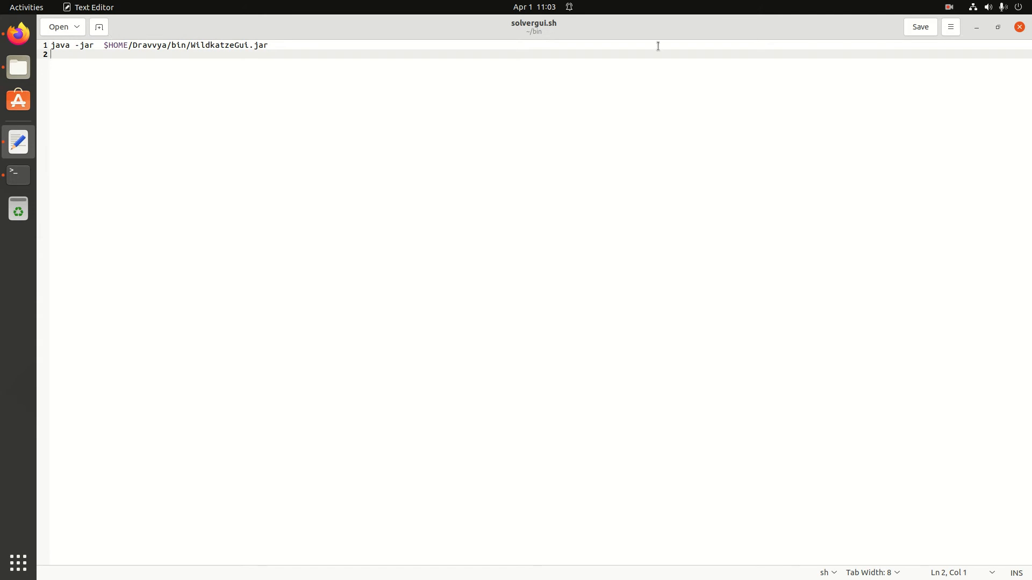
left_click(1020, 27)
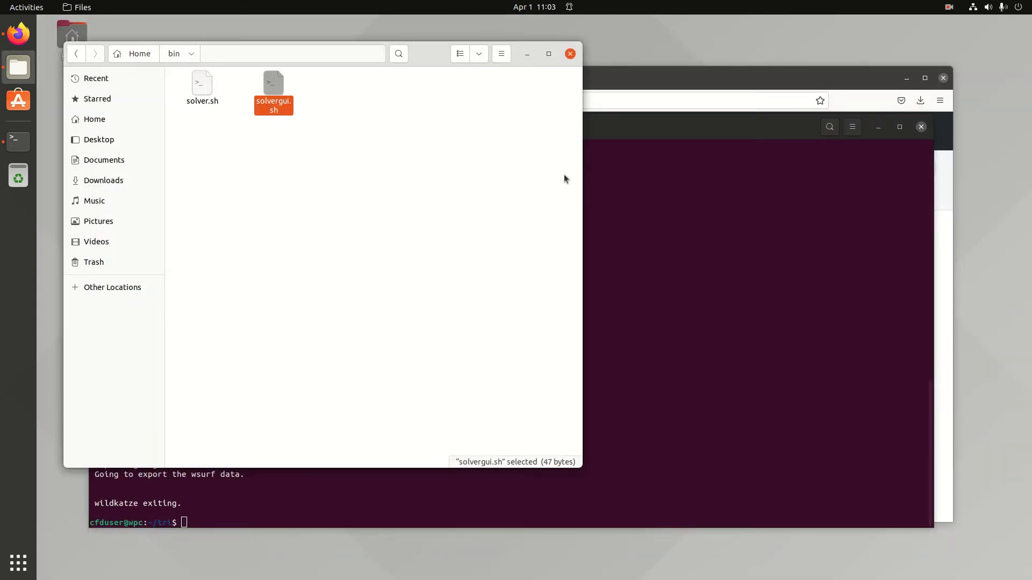
left_click(571, 53)
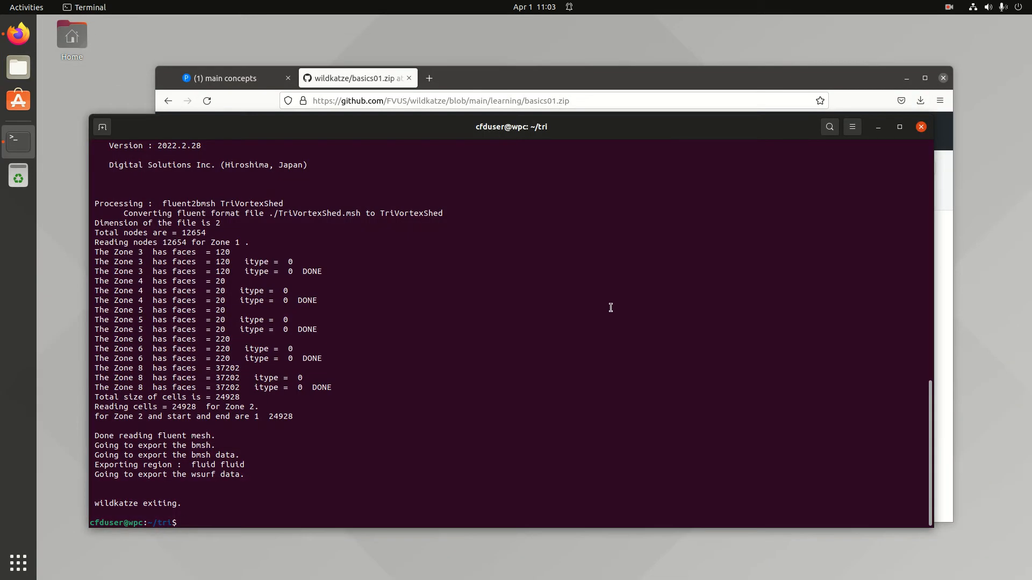
- List the tri directory with ls -ltr and check the TriVortexShed .bmsh and .info.bmsh files in the file manager
type("ls -ltr")
key("Return")
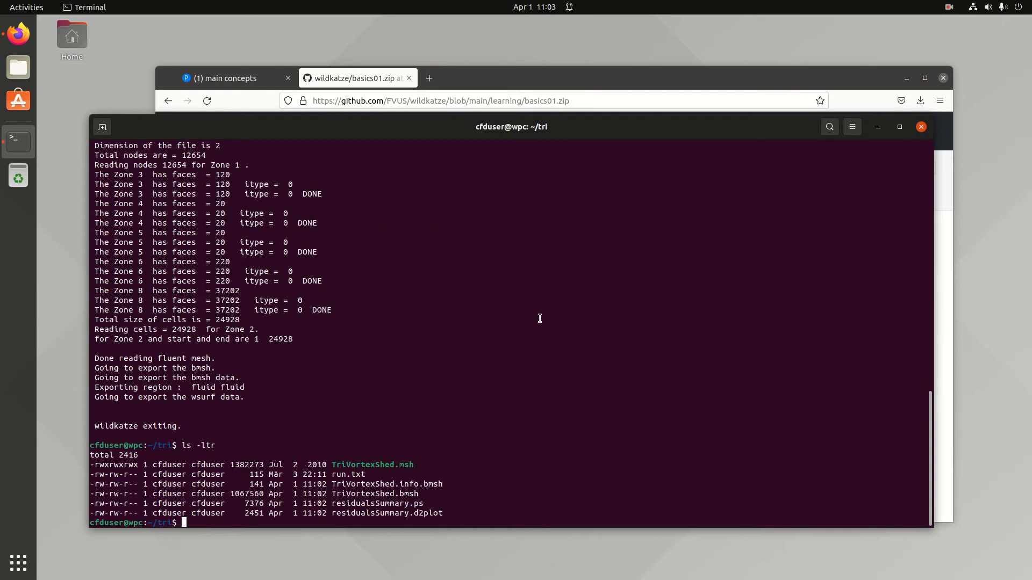
left_click(20, 69)
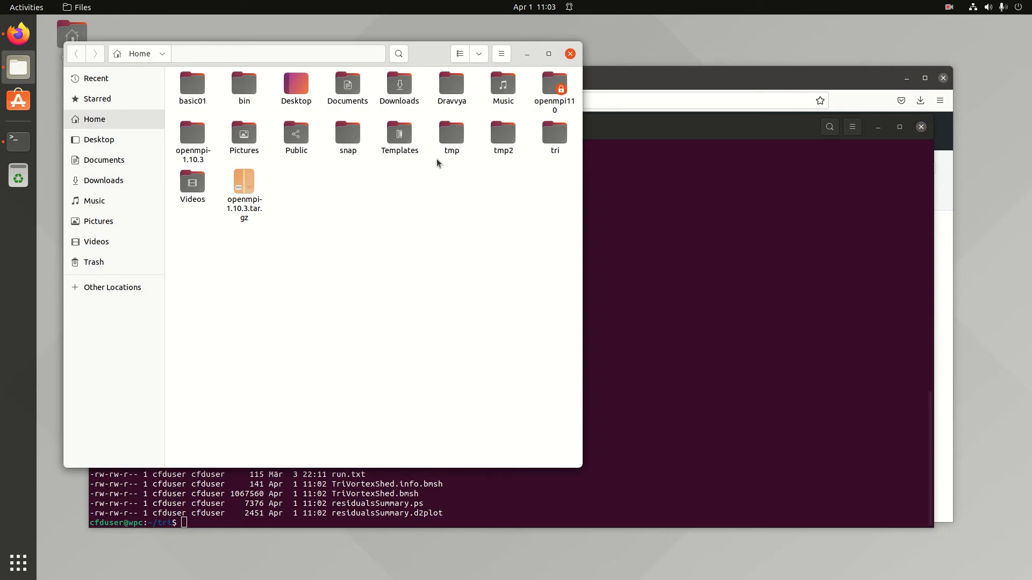
left_click(552, 137)
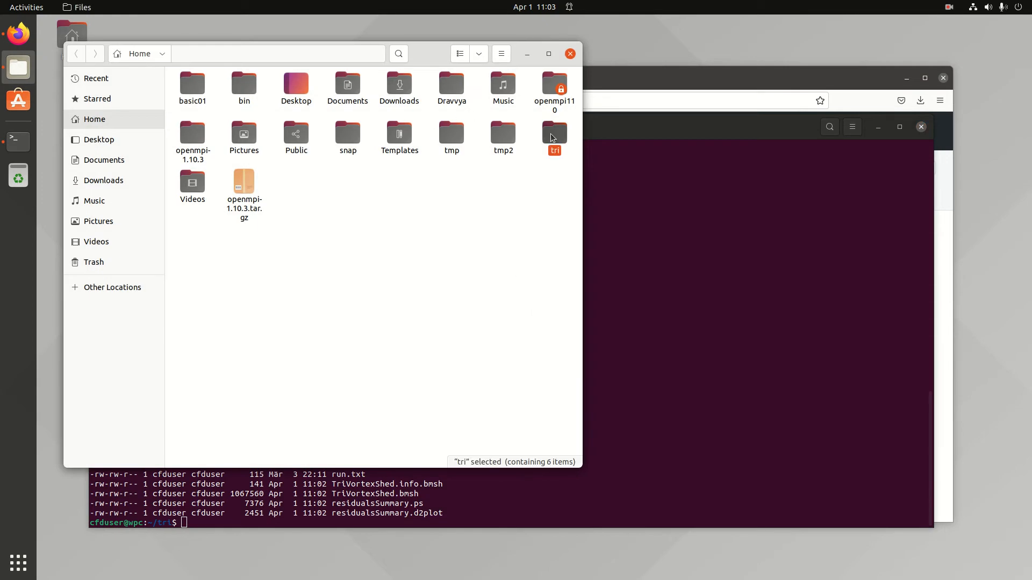
double_click(552, 138)
left_click_drag(561, 107, 699, 170)
left_click(497, 175)
left_click(548, 186)
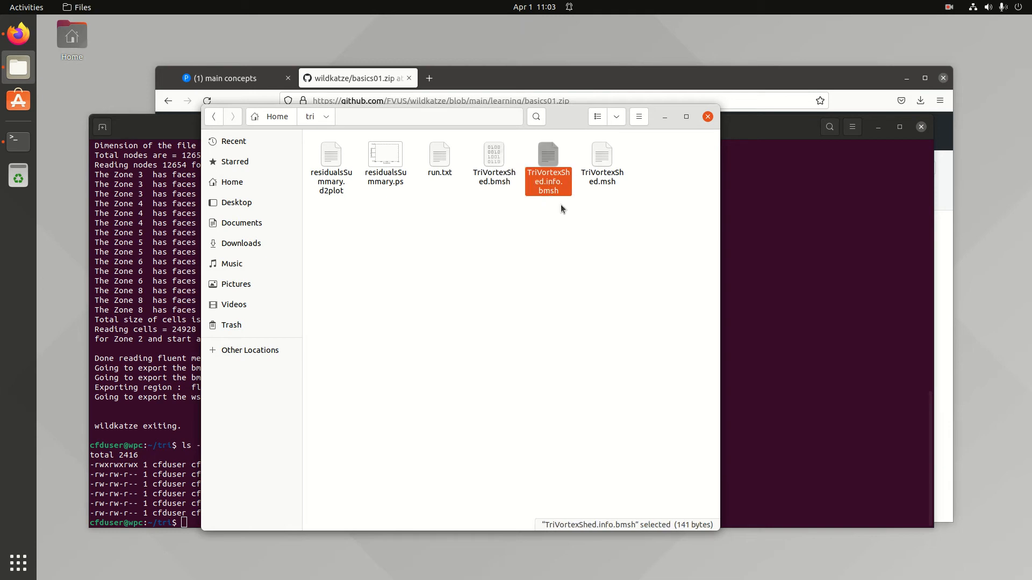
left_click(504, 178)
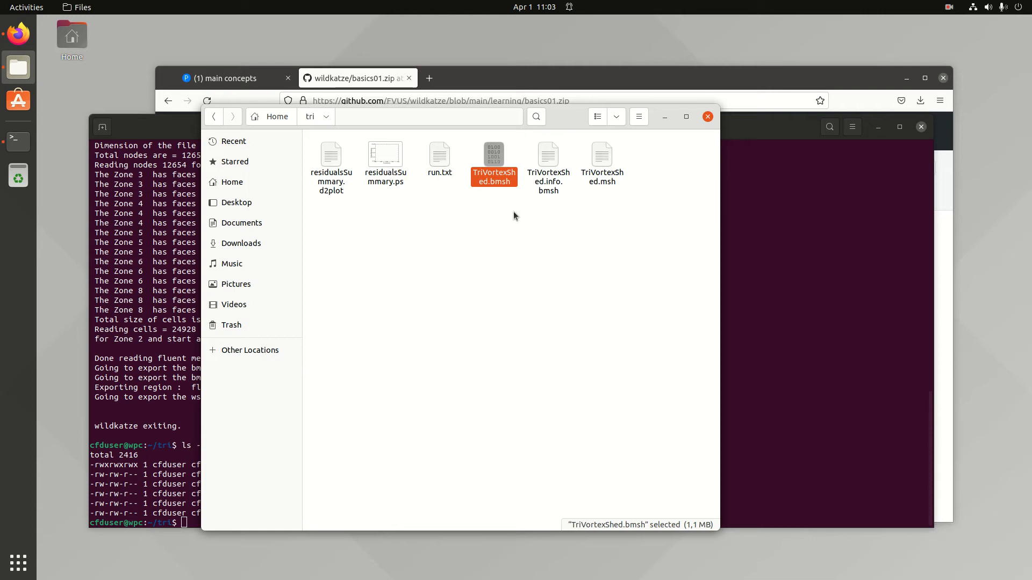
- Open TriVortexShed.info.bmsh in the text editor and examine the number of regions and the fluid region line
left_click(547, 162)
right_click(547, 162)
left_click(574, 173)
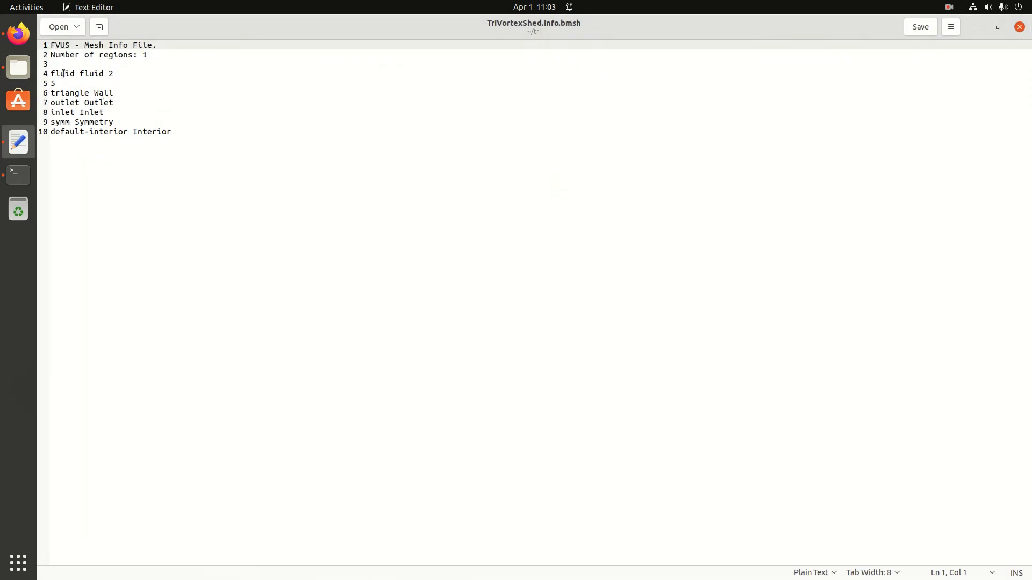
double_click(153, 55)
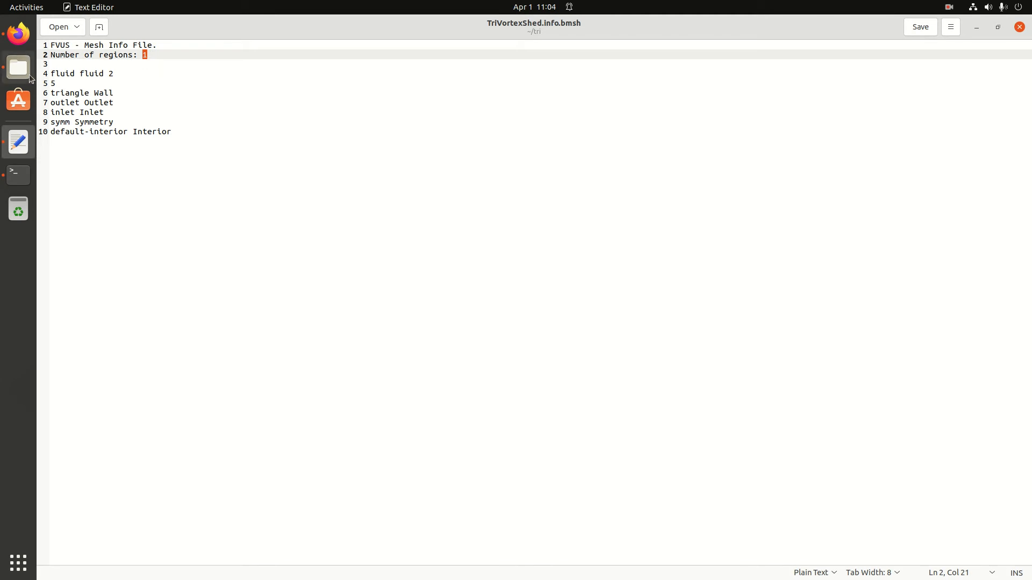
double_click(64, 77)
double_click(91, 74)
left_click(133, 94)
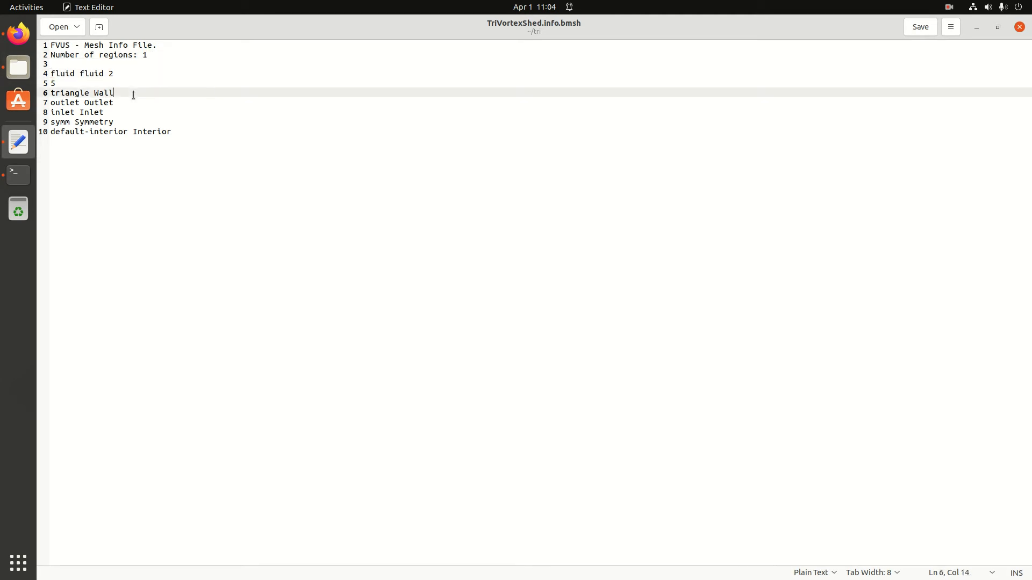
- Examine the boundary count, names and types listed in the mesh info file, and close the text editor
double_click(53, 84)
double_click(77, 93)
left_click(69, 95)
double_click(102, 94)
double_click(103, 102)
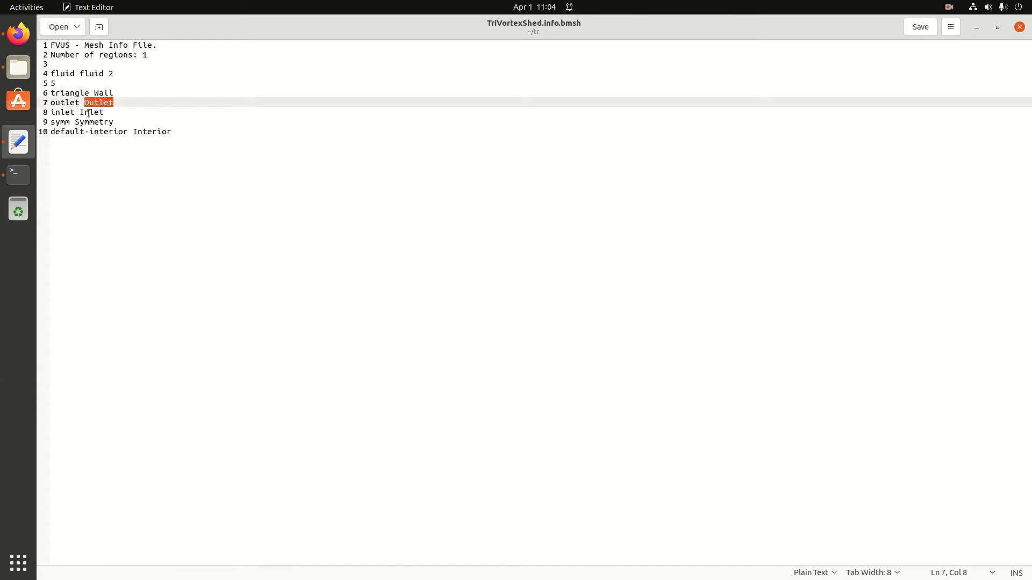
double_click(89, 113)
double_click(98, 122)
left_click(149, 124)
left_click_drag(140, 124, 47, 75)
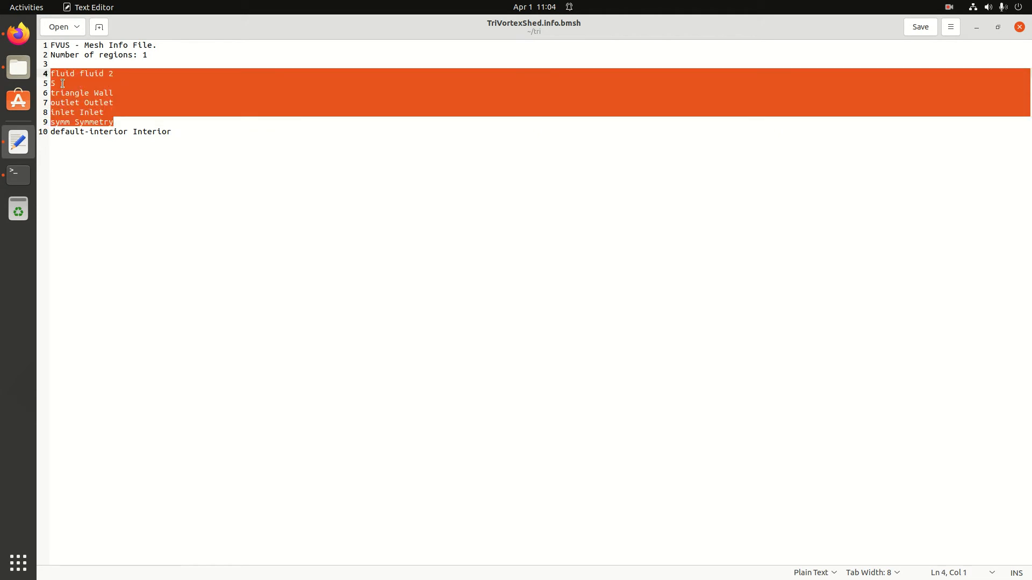
left_click(128, 94)
double_click(78, 94)
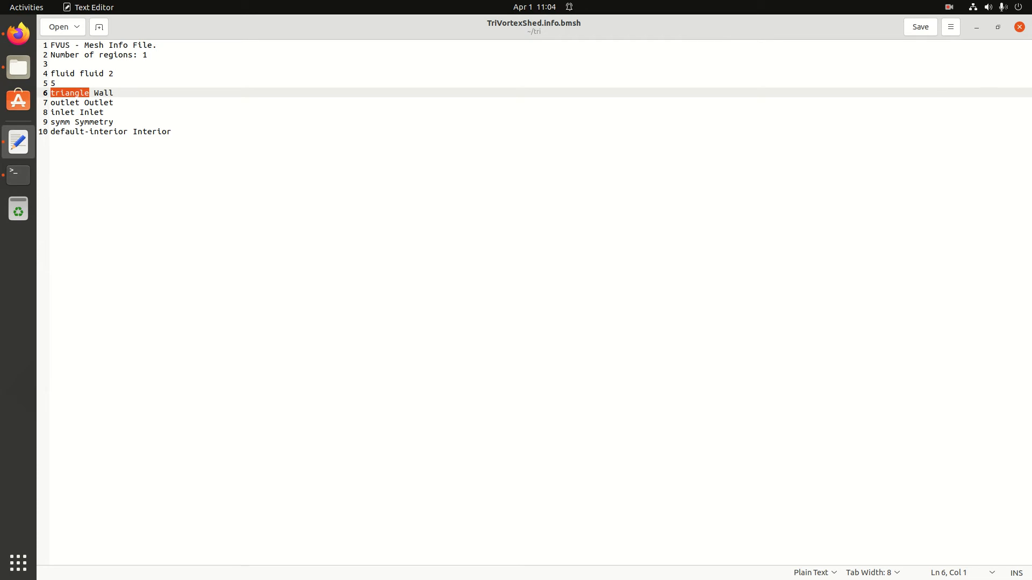
left_click(1020, 28)
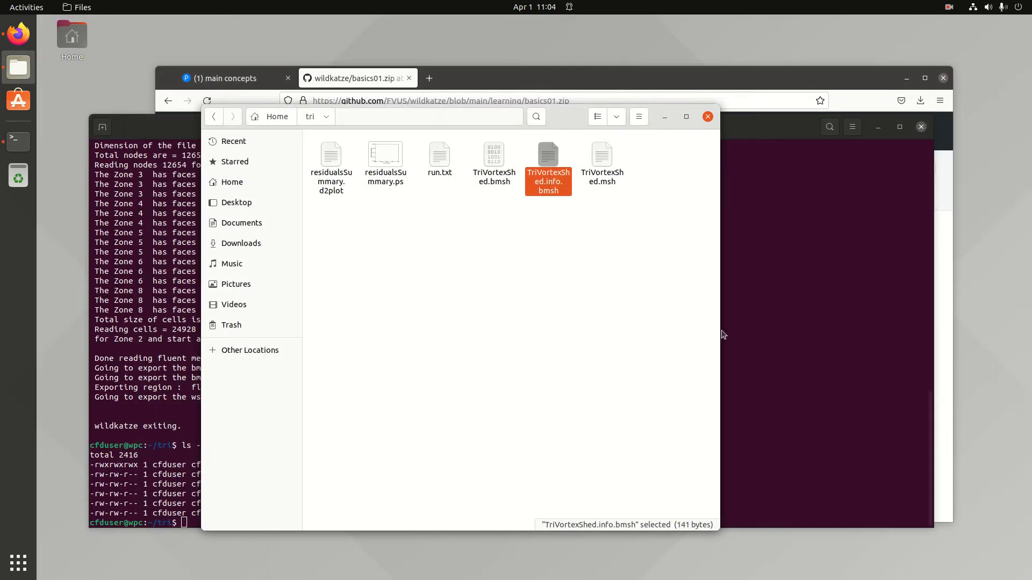
- Return to the terminal and open a second tab in its window
left_click(803, 318)
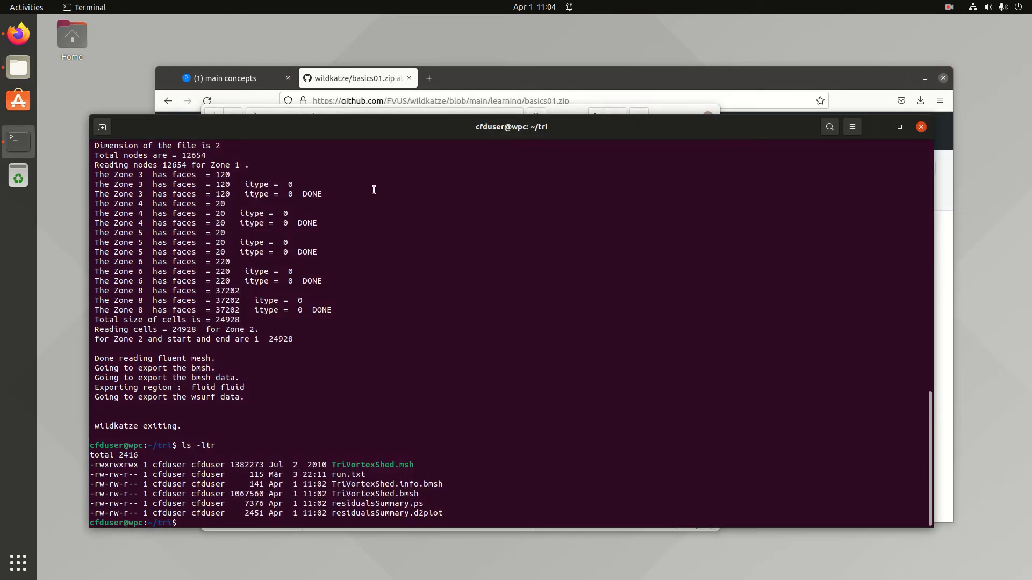
right_click(463, 310)
left_click(515, 424)
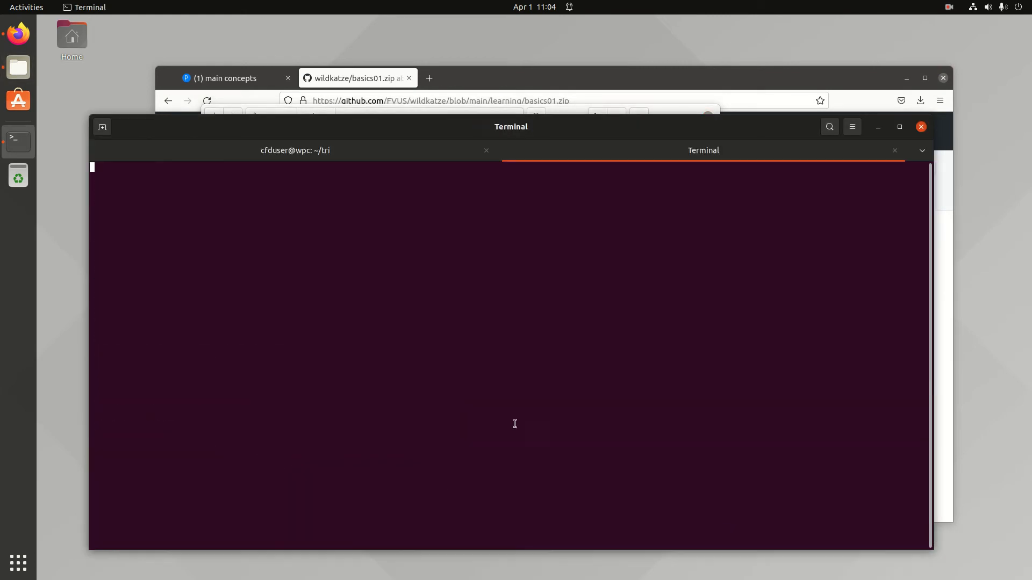
- Start the solver server on port 5010 in the first terminal tab with solver.sh -s 5010, and check its startup line
left_click(408, 156)
type("solver")
key("Tab")
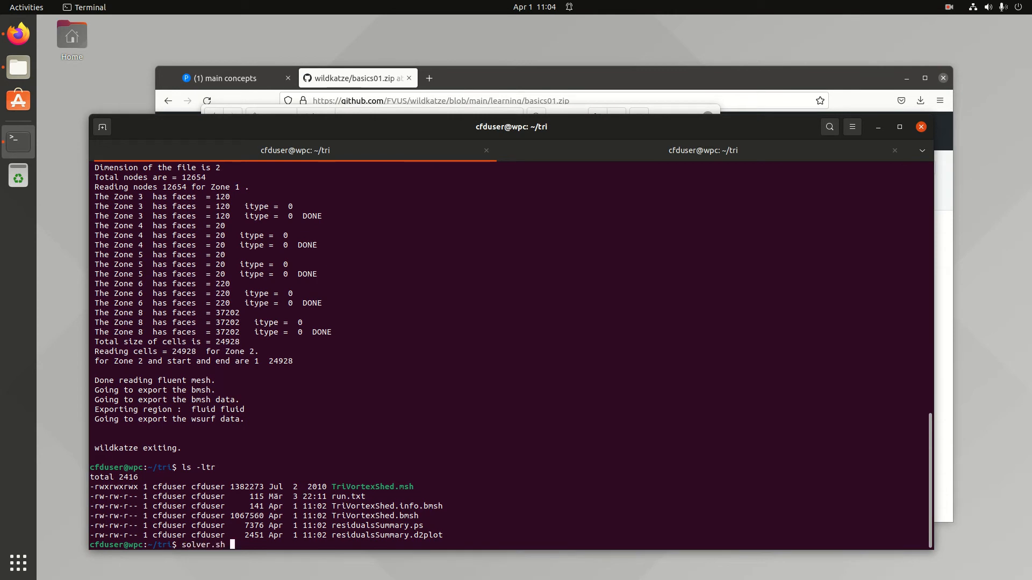
type("-s 5010")
key("Return")
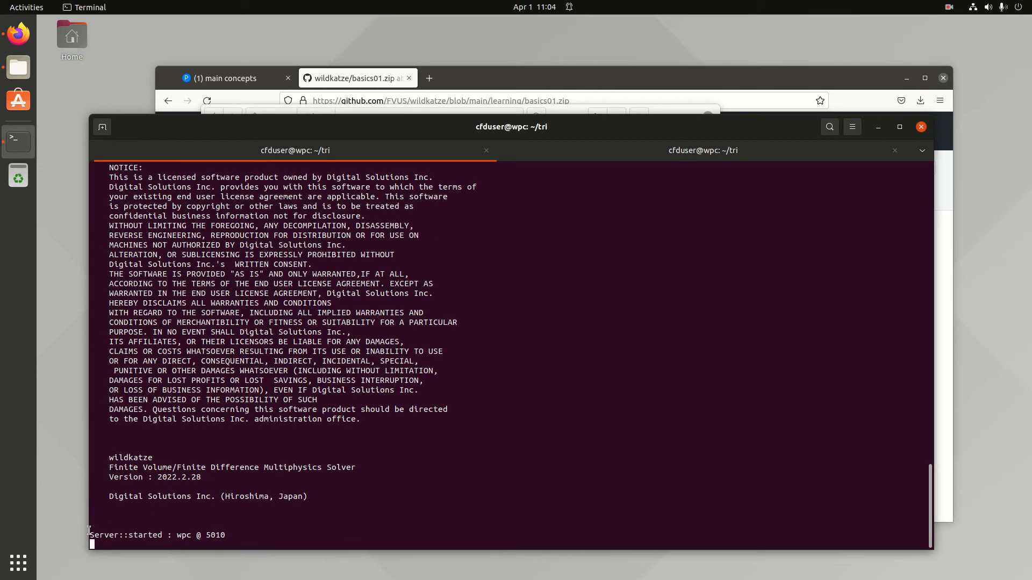
left_click_drag(89, 531, 231, 532)
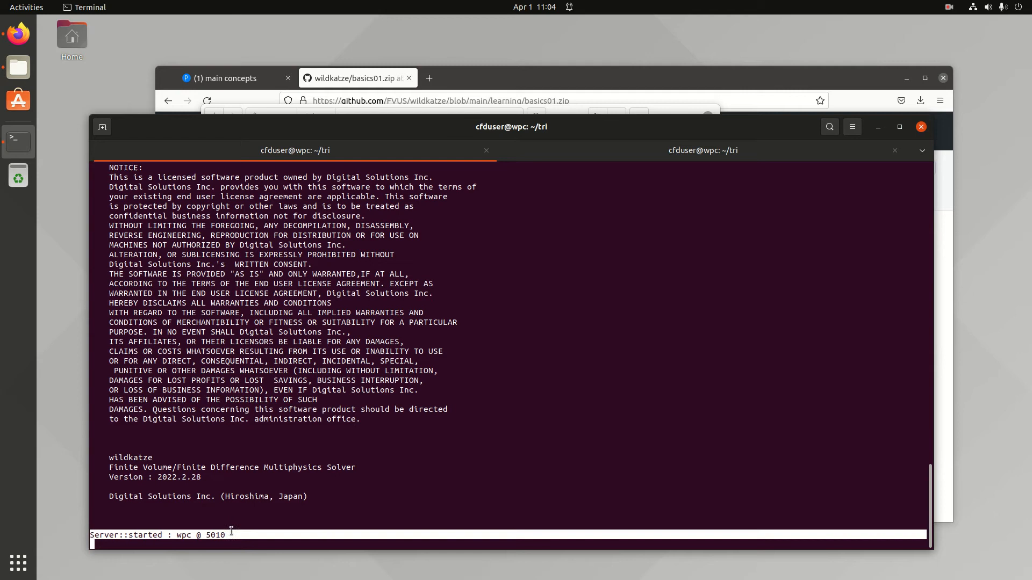
left_click(302, 485)
- Launch the Wildkatze GUI by running solvergui.sh in the second terminal tab, and check the server's port number in the first tab
left_click(739, 157)
type("solvergui.sh")
key("Return")
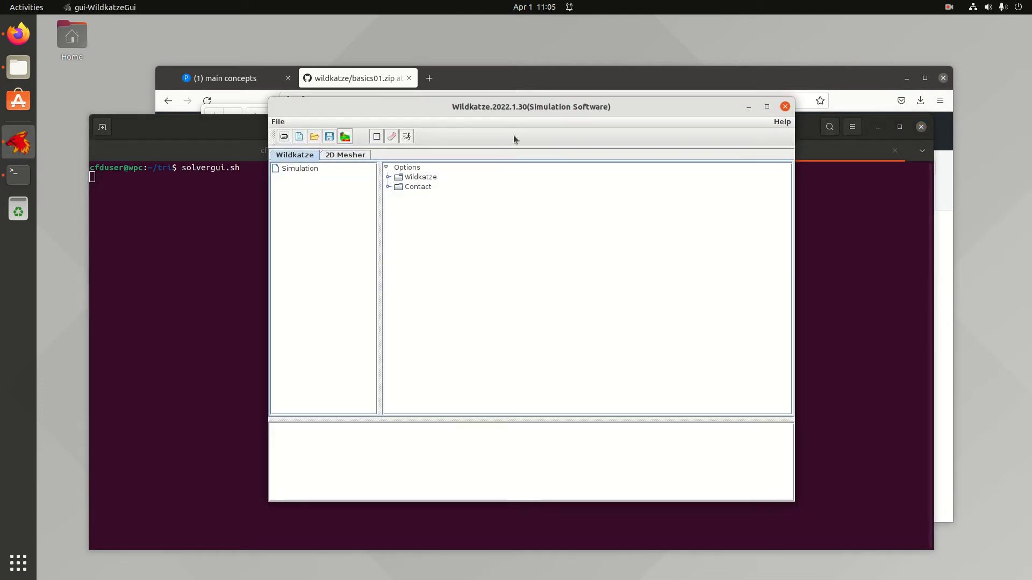
left_click_drag(527, 106, 645, 134)
left_click(281, 152)
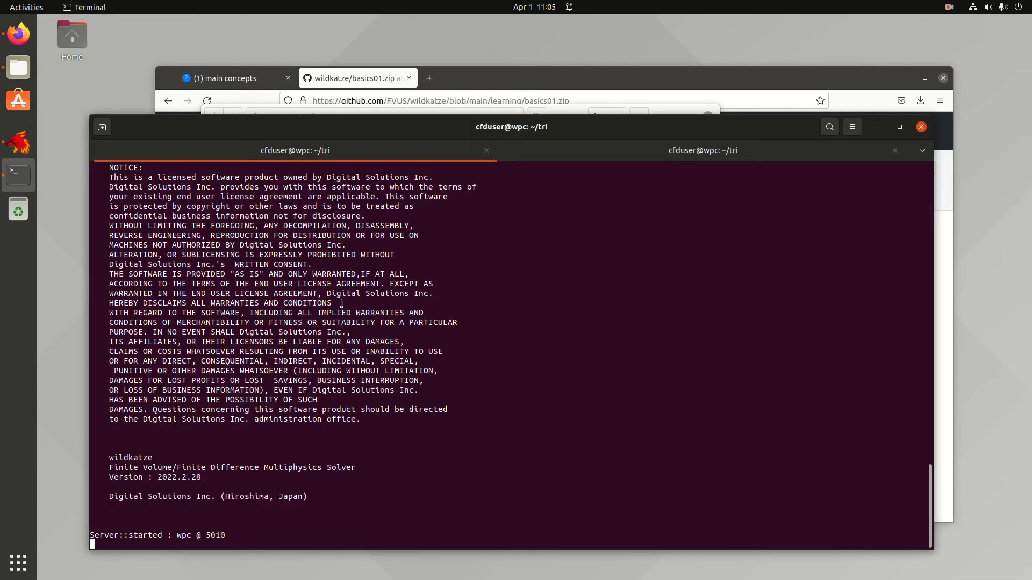
double_click(215, 535)
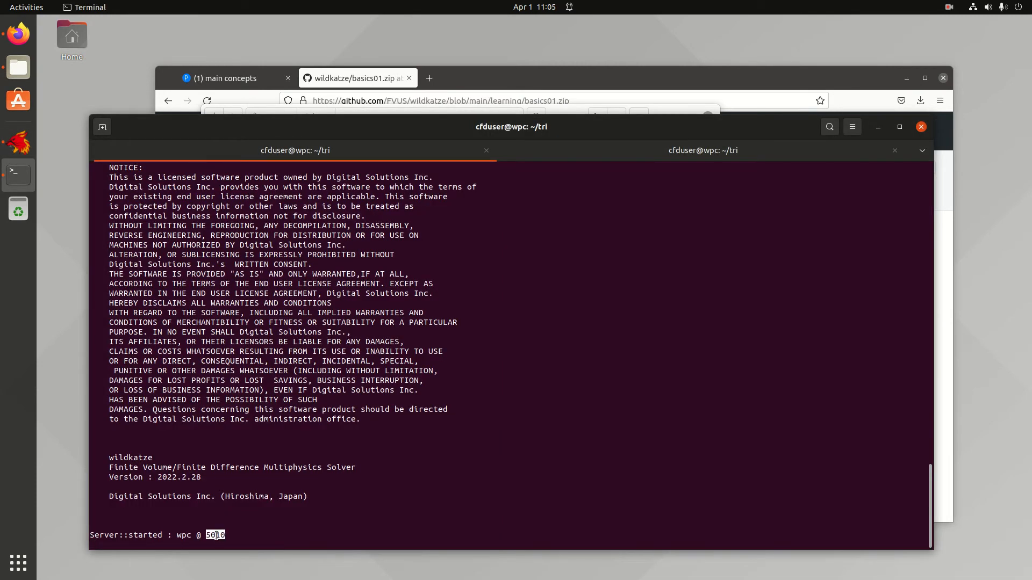
- Switch to the Wildkatze GUI and connect it to the solver server on port 5010
left_click(18, 142)
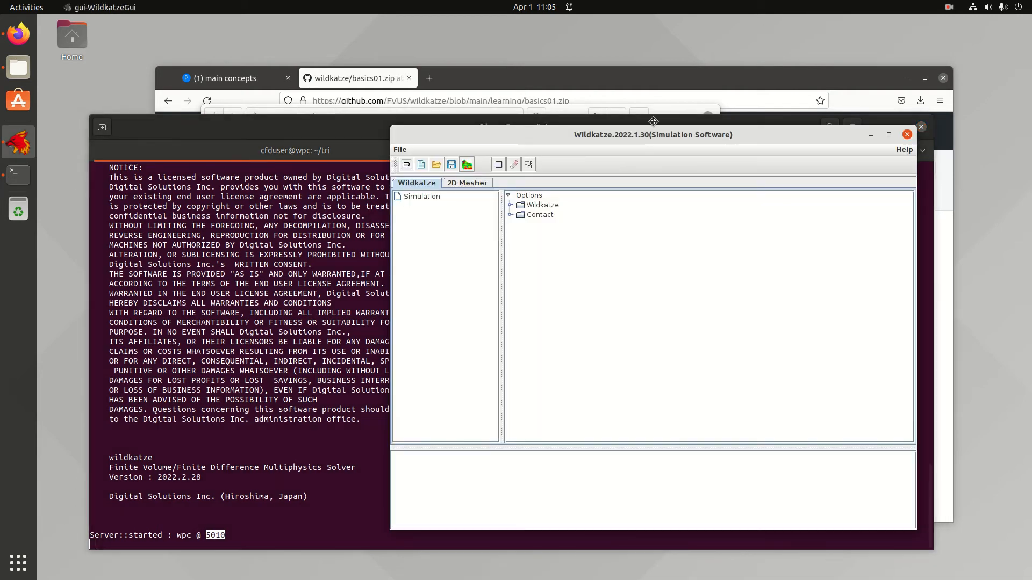
left_click_drag(653, 122, 660, 106)
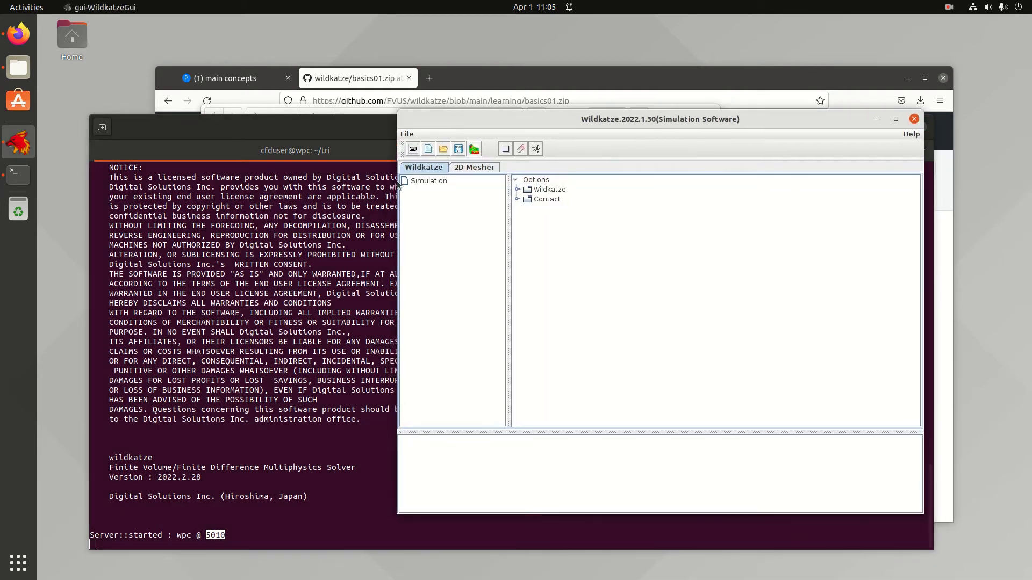
left_click(412, 151)
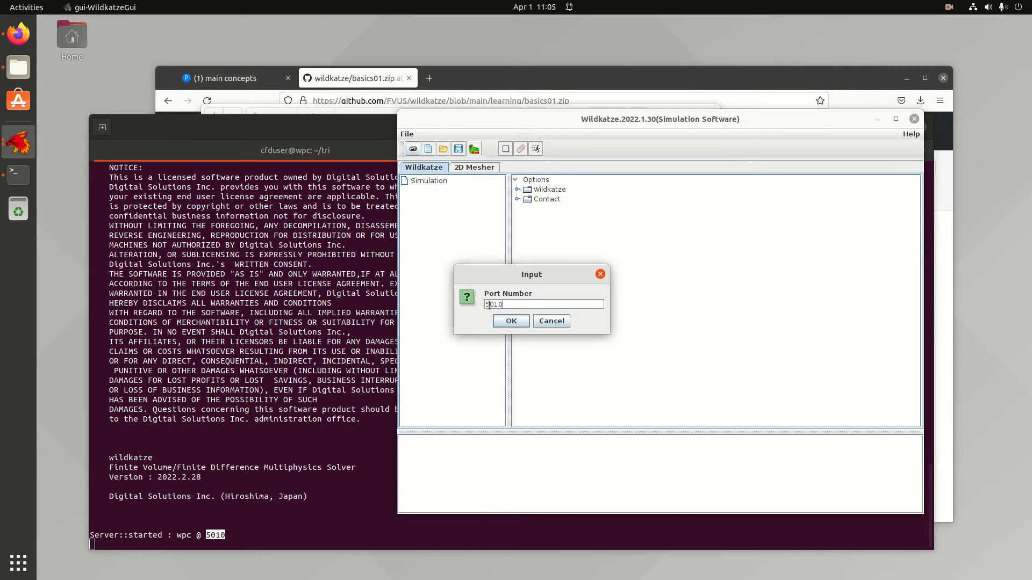
left_click(511, 321)
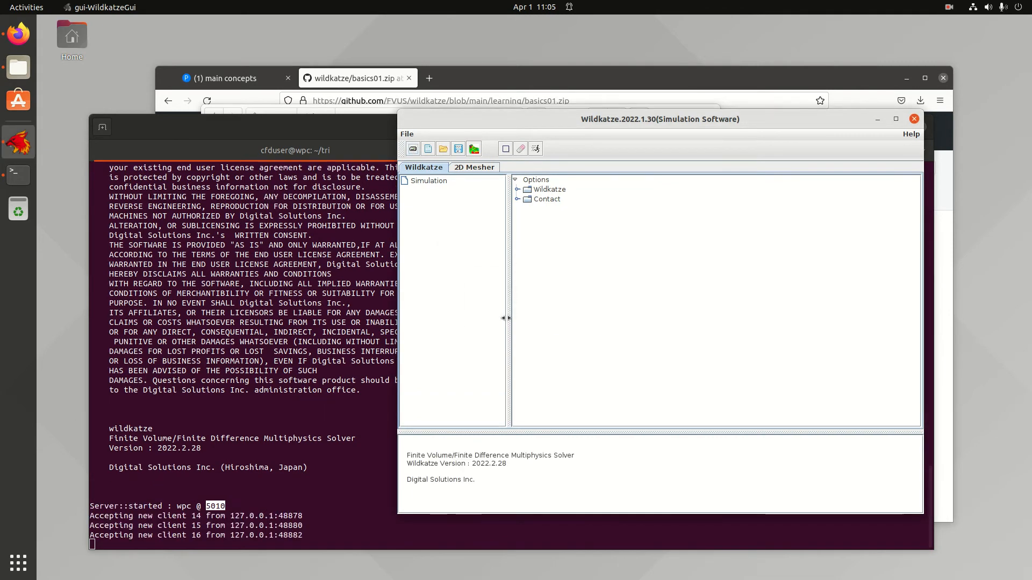
- Check the client connection lines in the server terminal and the solver version text in the Wildkatze GUI's output area
left_click(156, 503)
left_click_drag(145, 492, 308, 534)
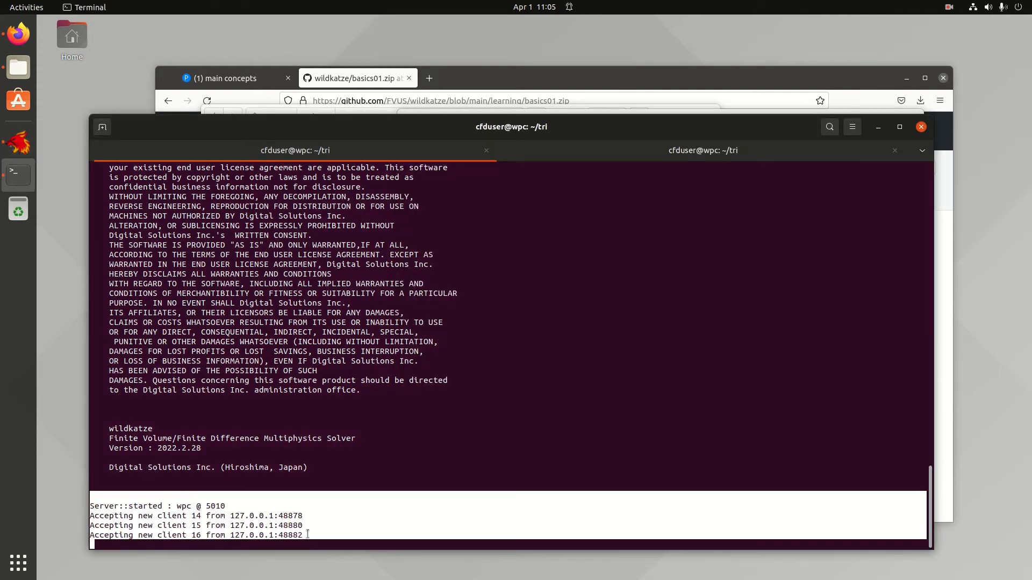
left_click(304, 474)
left_click_drag(326, 530, 326, 544)
left_click(355, 483)
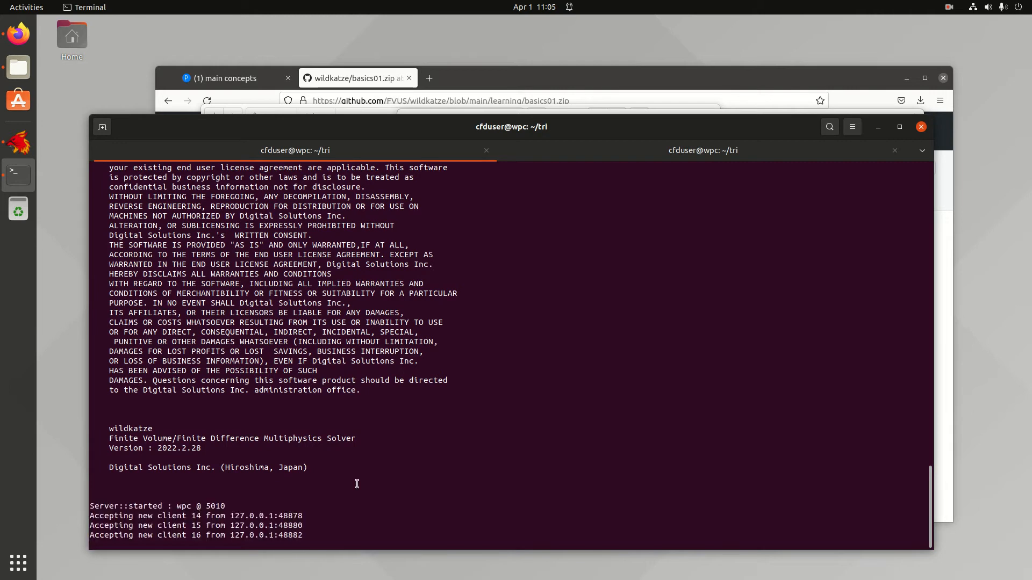
left_click(18, 142)
mouse_move(500, 476)
left_mouse_down()
mouse_move(398, 449)
mouse_move(515, 478)
left_mouse_up()
left_click(485, 446)
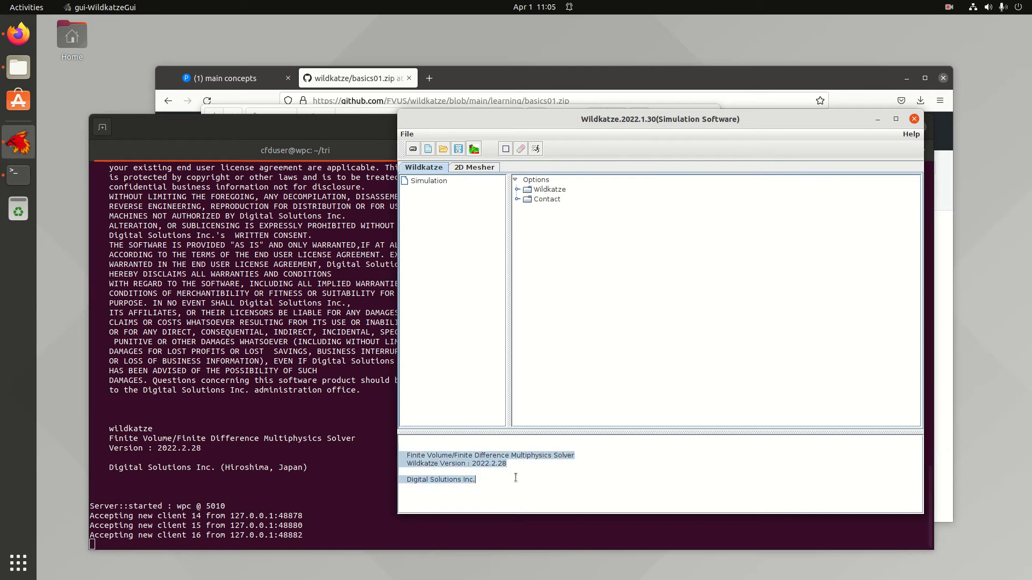
- Widen the simulation tree pane and load the mesh TriVortexShed.info.bmsh from the tri folder into a new simulation
left_click_drag(571, 129, 481, 129)
left_click_drag(415, 236, 680, 254)
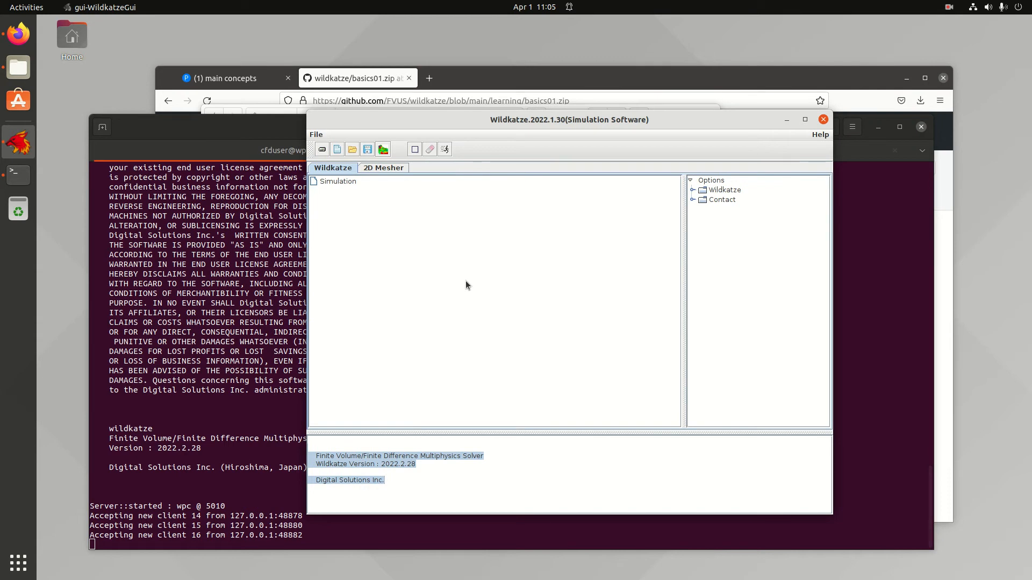
left_click(337, 150)
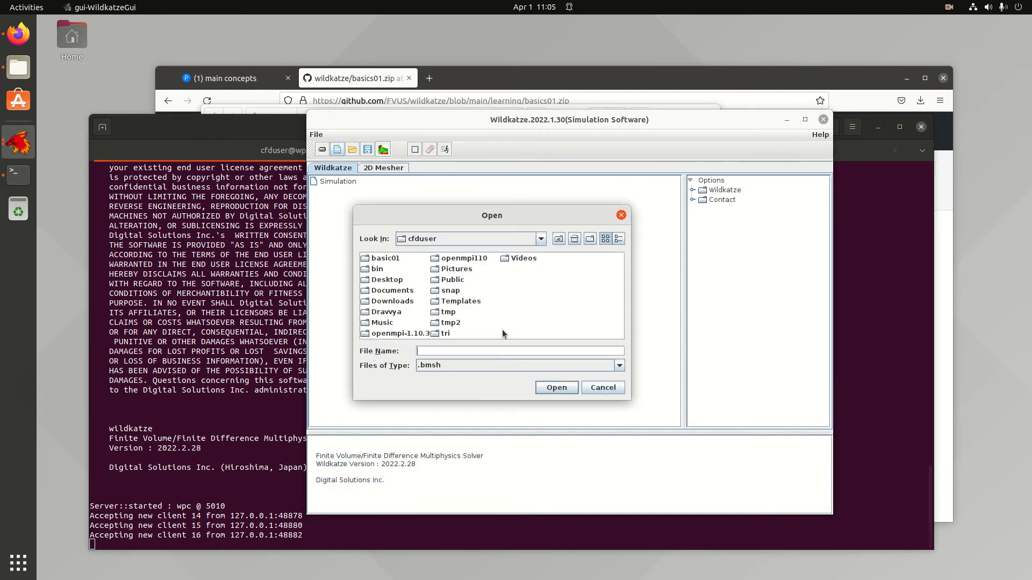
double_click(444, 333)
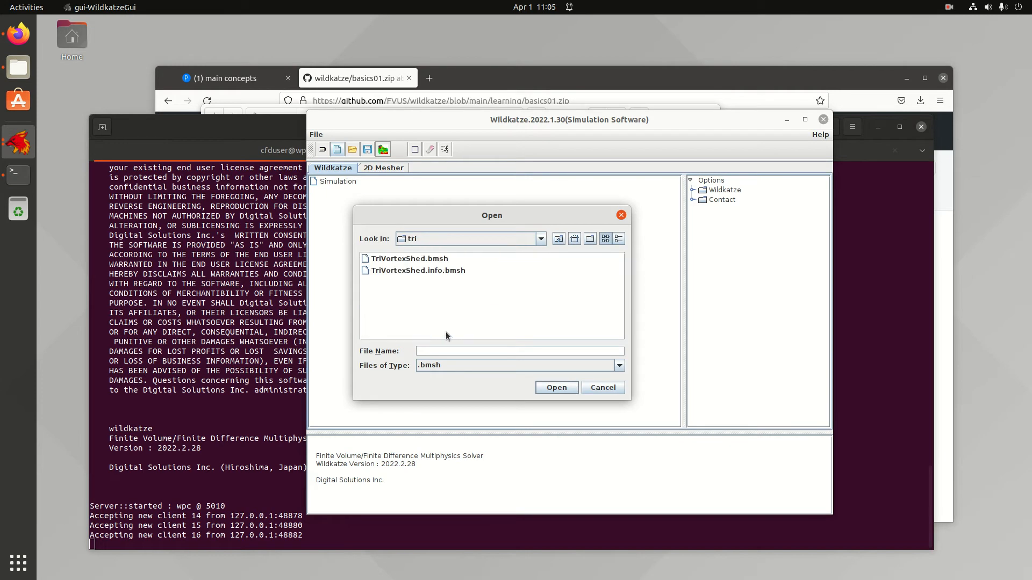
left_click(433, 271)
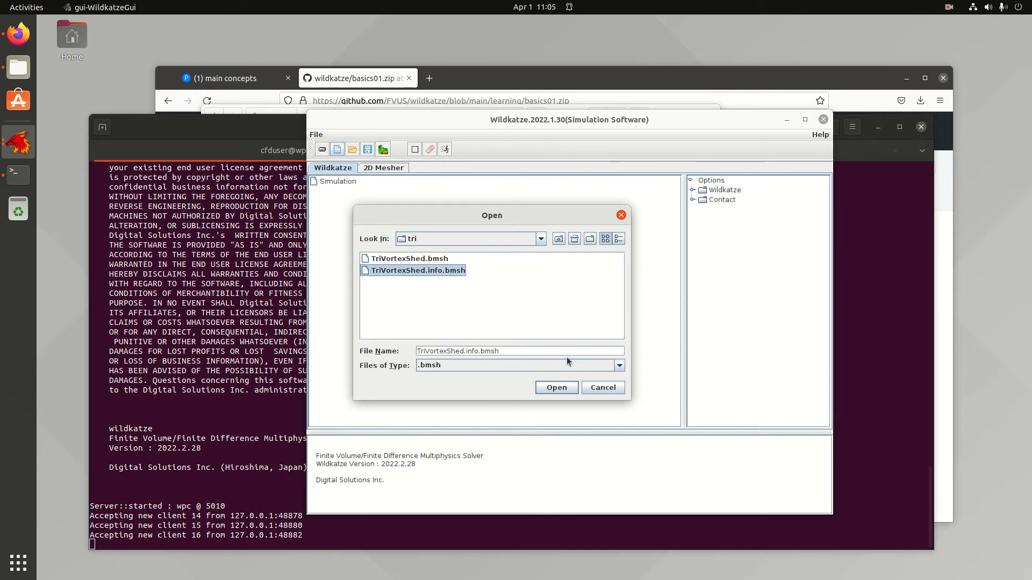
left_click(556, 387)
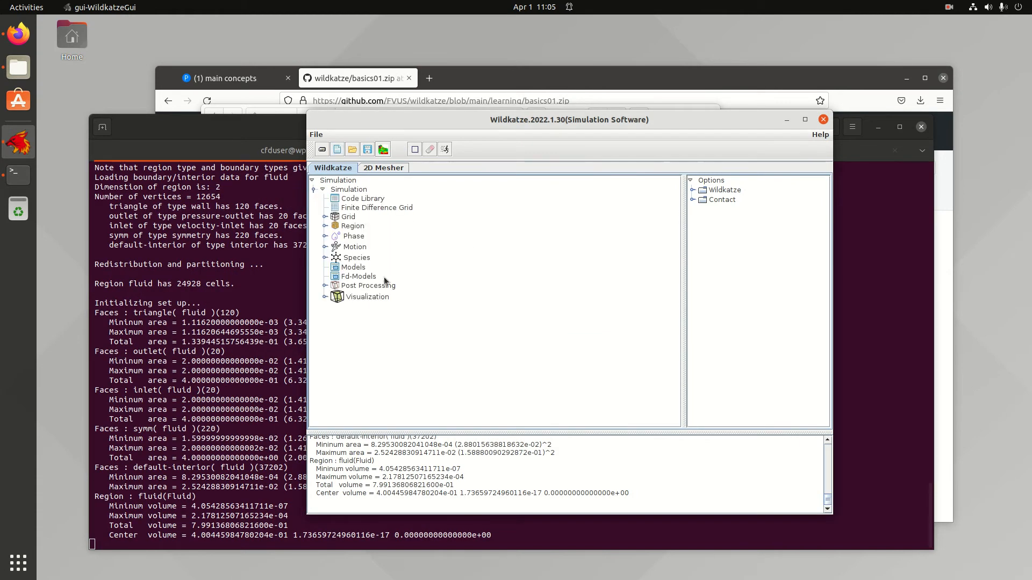
- Enlarge the window and examine the Simulation node's options, including the simulation-type choices and the time-step-size0 value
left_click_drag(481, 118, 393, 76)
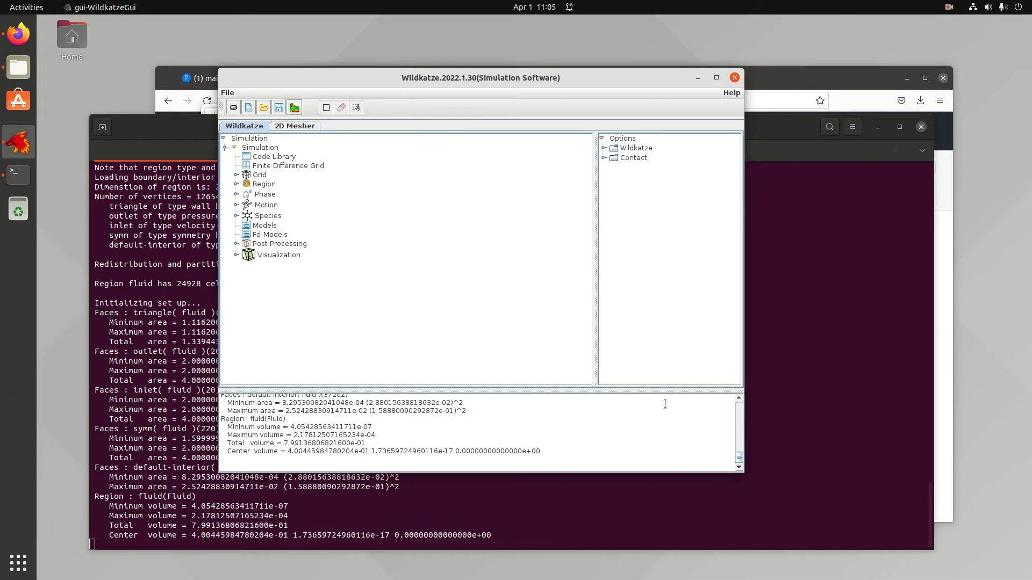
left_click_drag(574, 390, 574, 414)
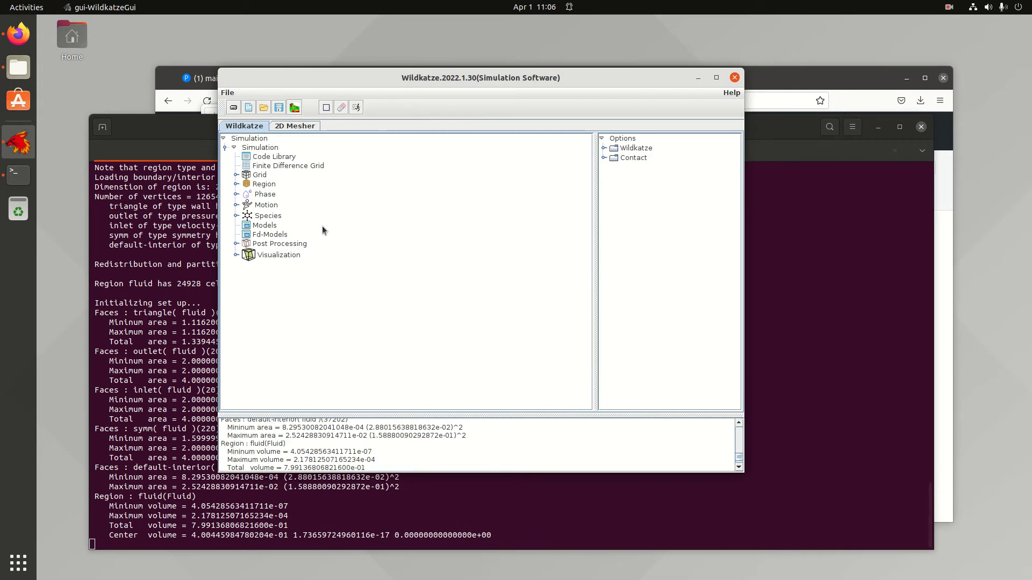
left_click(269, 148)
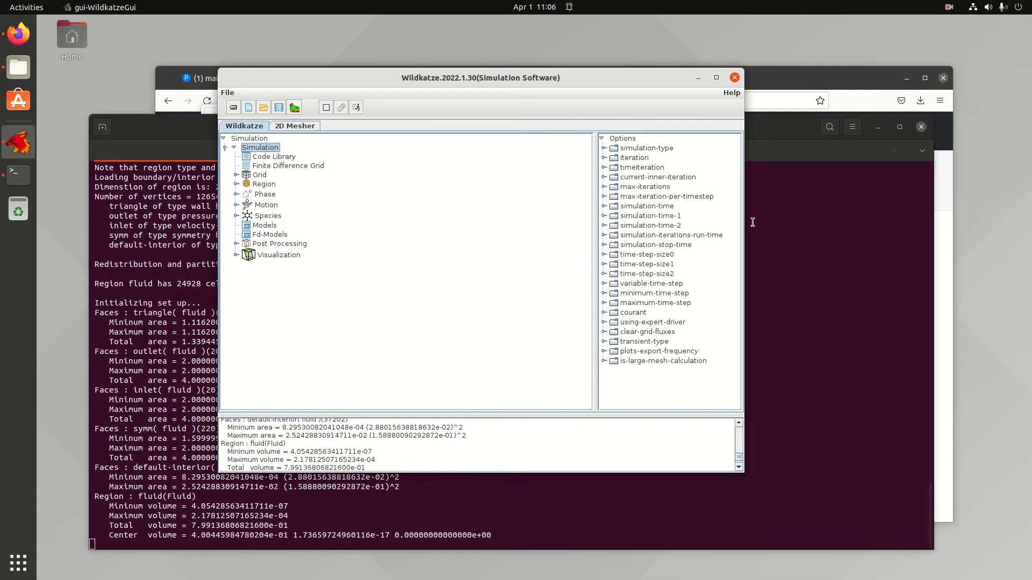
left_click_drag(743, 222, 865, 232)
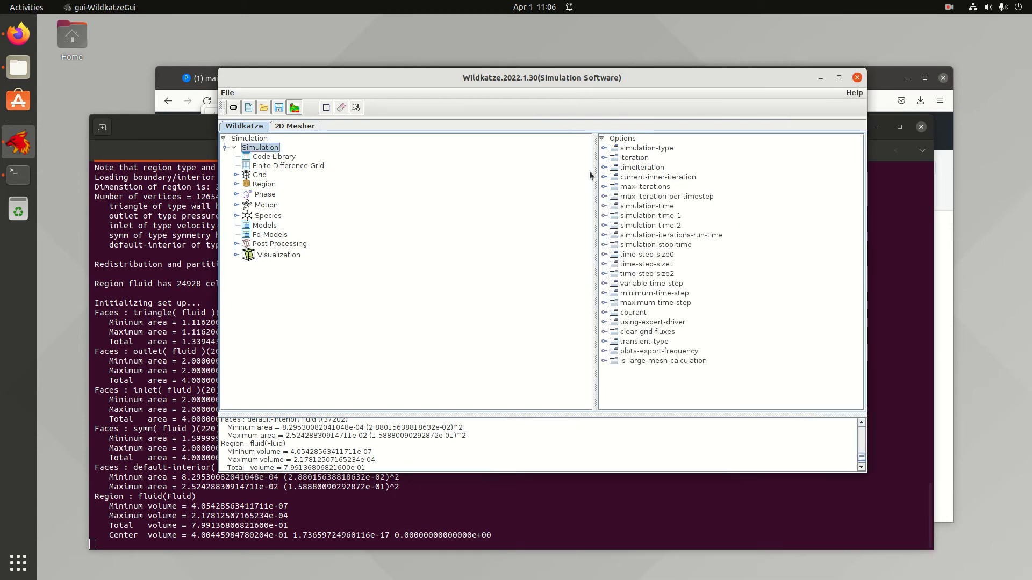
left_click(604, 148)
left_click(614, 157)
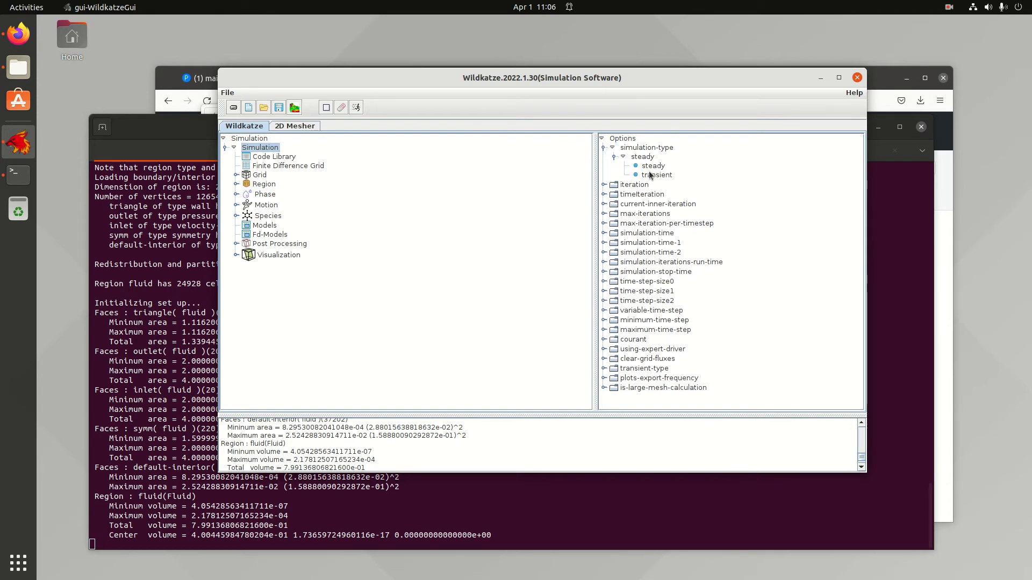
left_click(667, 176)
left_click(604, 281)
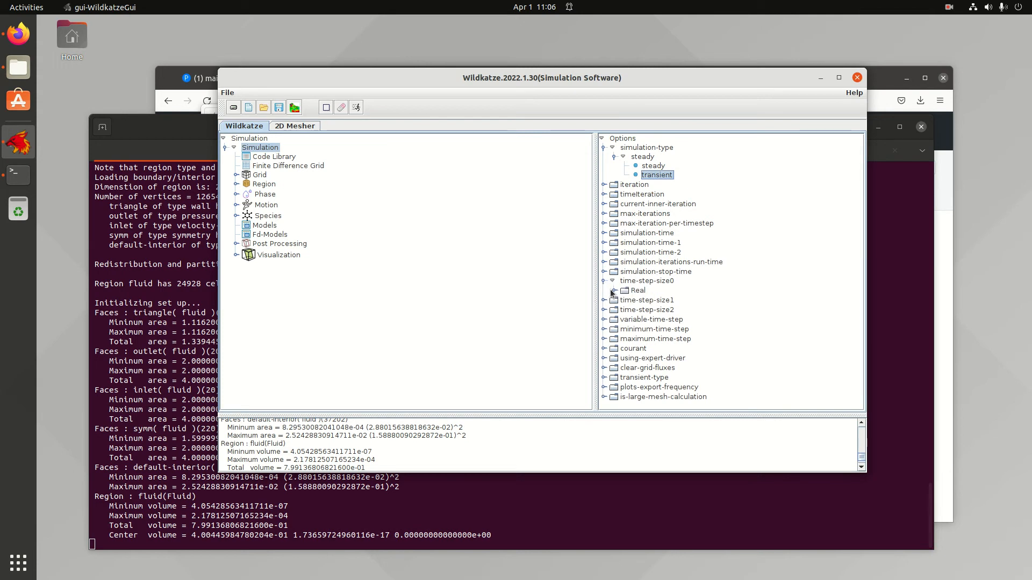
left_click(614, 290)
left_click(645, 301)
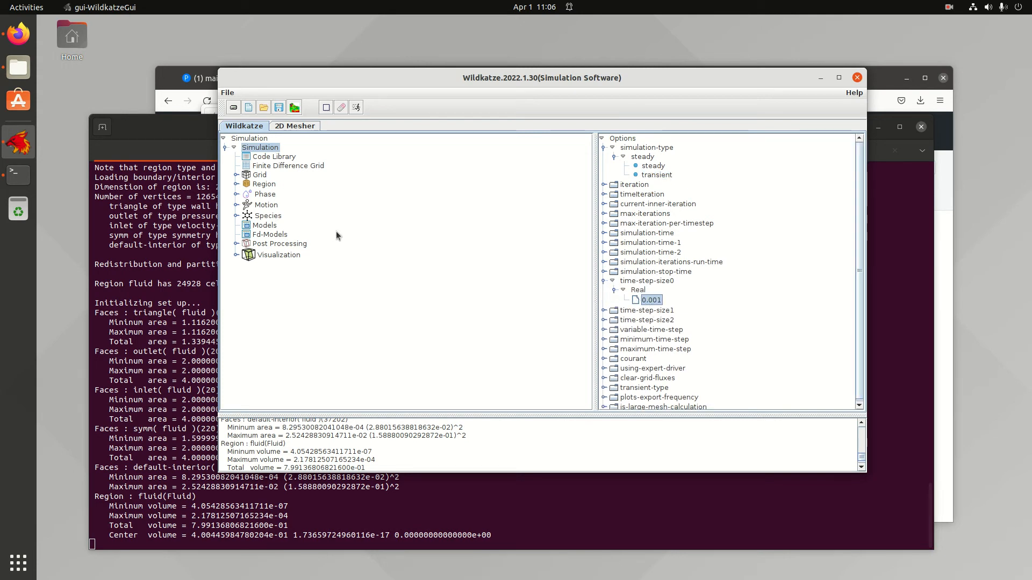
- Expand the grid's fluid region in the simulation tree and look through its outlet, inlet, symm and default-interior boundaries
left_click(236, 175)
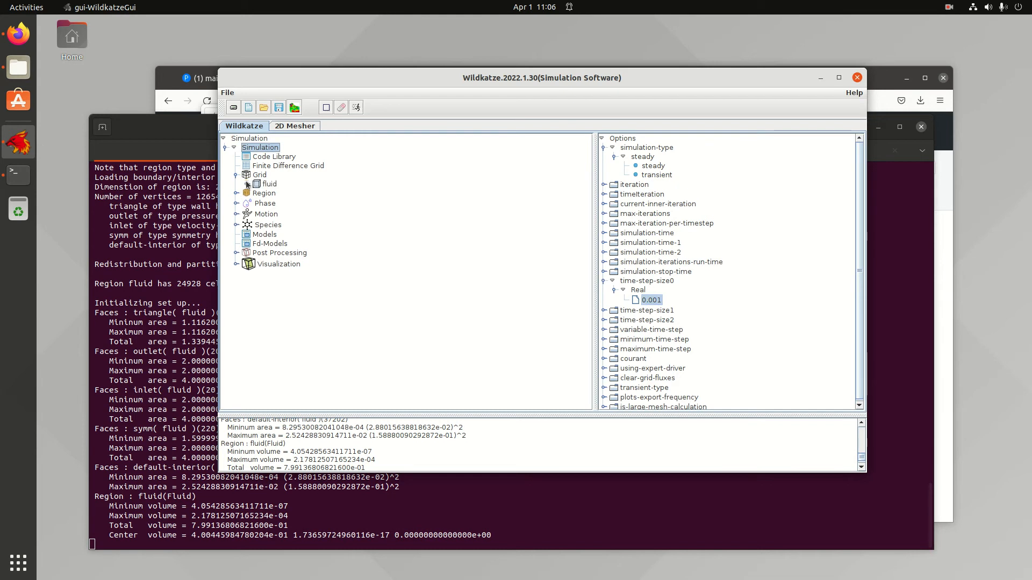
left_click(247, 184)
left_click(269, 184)
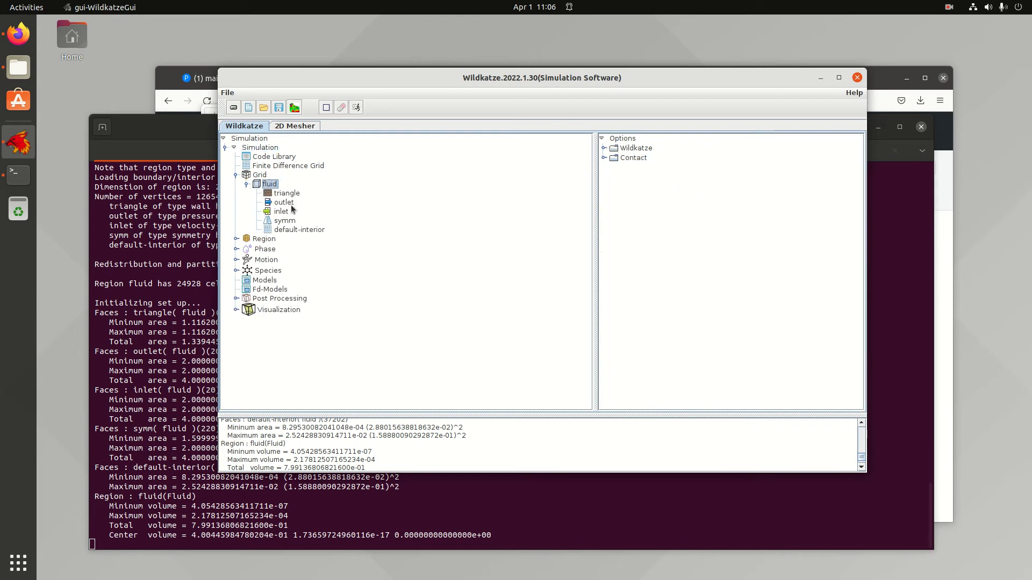
left_click(288, 204)
left_click(283, 212)
left_click(285, 220)
left_click(297, 231)
left_click(285, 213)
left_click(286, 203)
left_click(270, 184)
- Look over the Region, Phase, Models and Code Library nodes, and compare Finite Difference Grid with Fd-Models
left_click(268, 242)
left_click(268, 250)
left_click(266, 281)
left_click(280, 158)
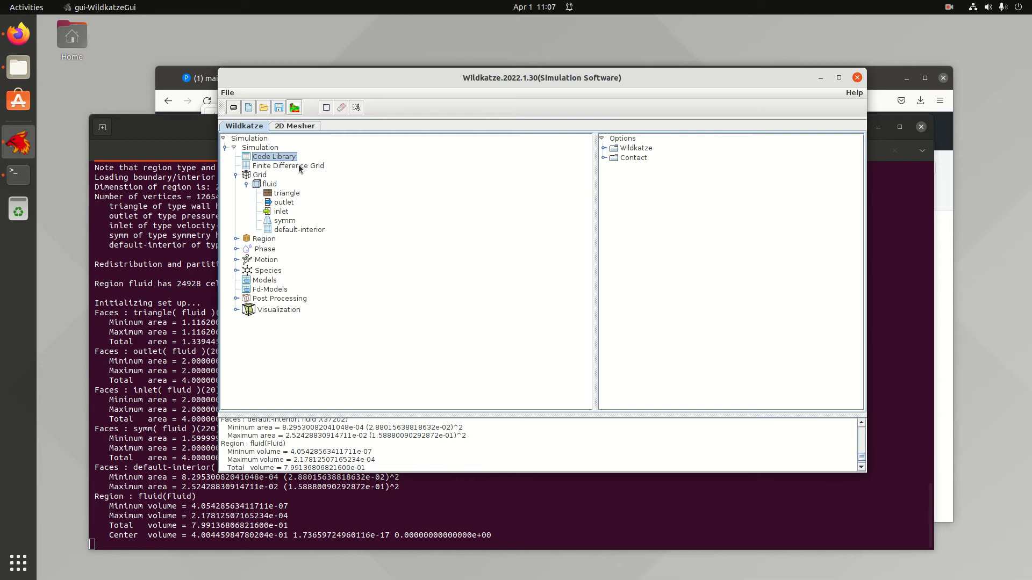
left_click(299, 167)
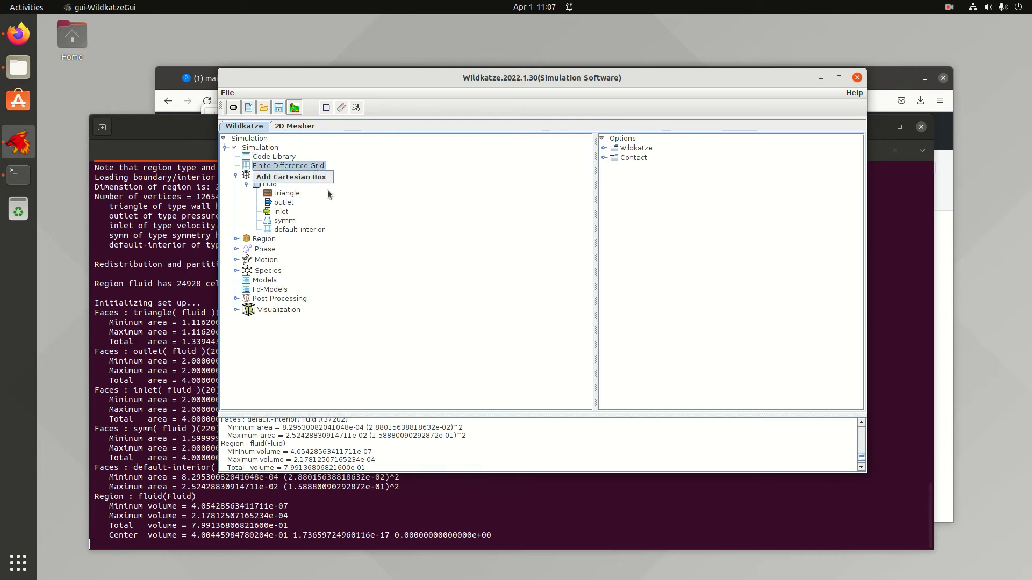
left_click(282, 291)
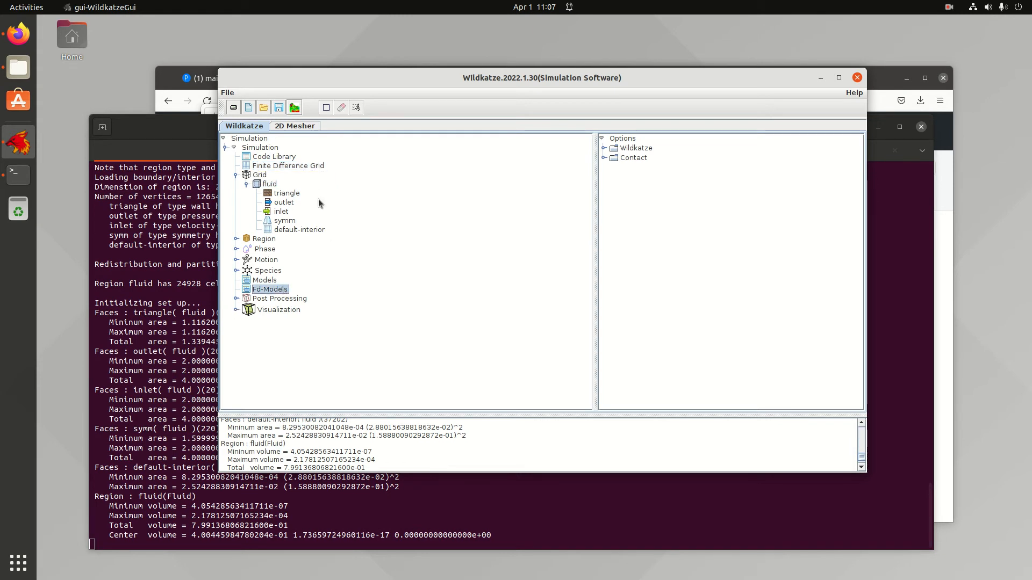
left_click(304, 168)
left_click(283, 291)
left_click(300, 168)
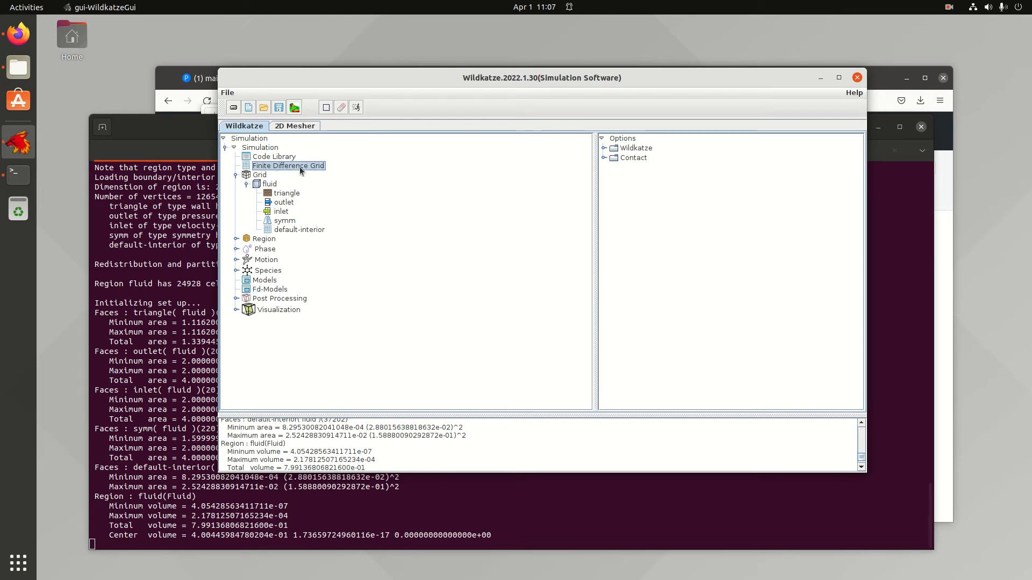
- Expand the Region node and look through its entries from Region-Sets to Region Interfaces
left_click(237, 238)
left_click(267, 240)
left_click(293, 249)
left_click(322, 258)
left_click(304, 267)
left_click(308, 276)
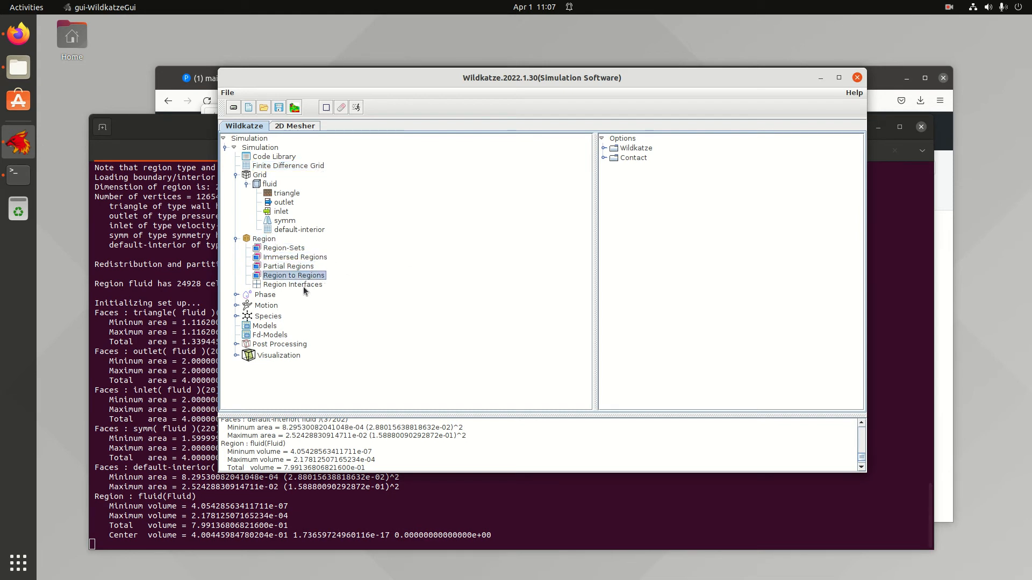
left_click(303, 286)
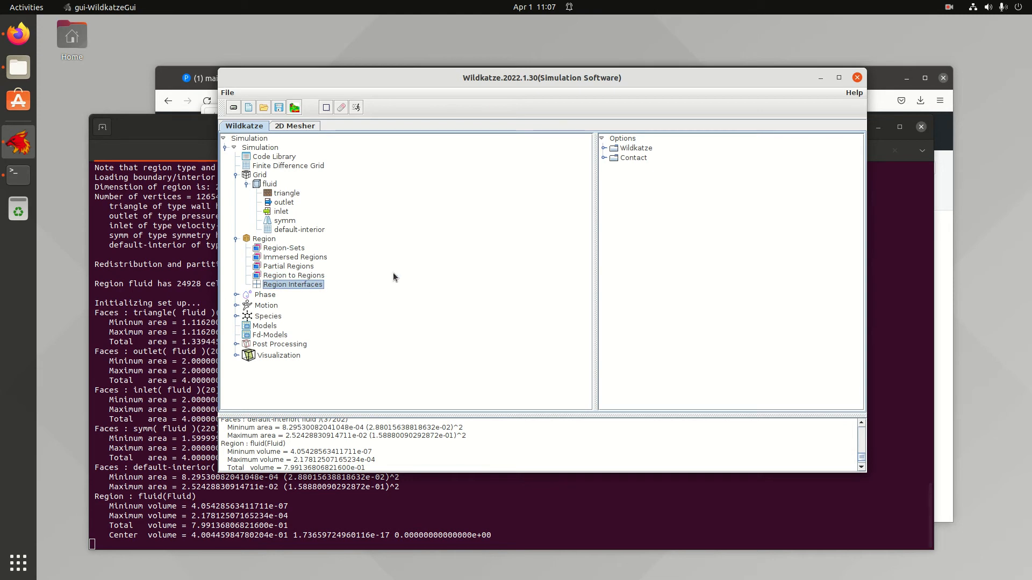
- Examine the creation options for Region Interfaces, and review Region-Sets, Immersed Regions and Region to Regions
left_click(297, 250)
left_click(301, 285)
right_click(302, 284)
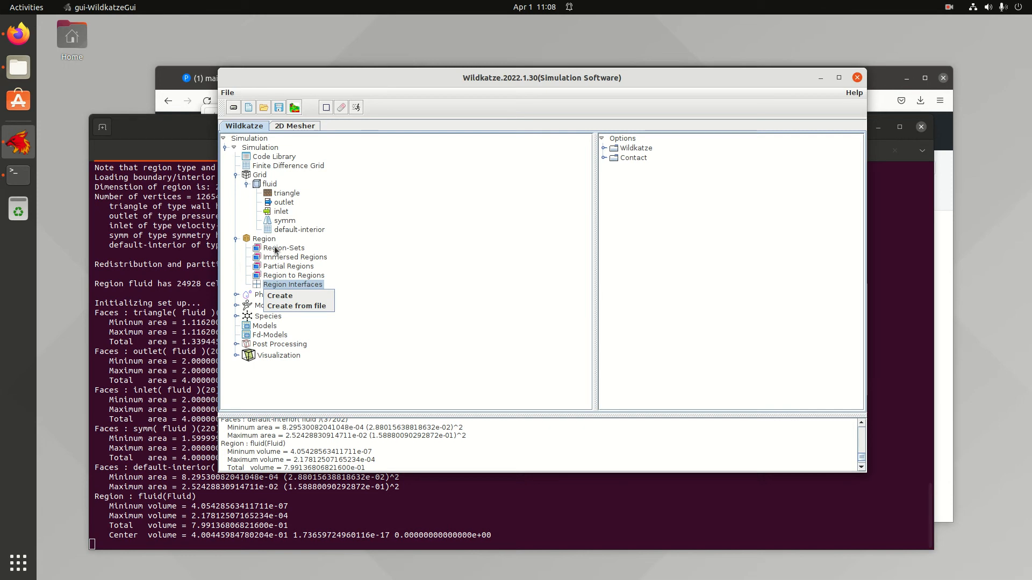
left_click(296, 249)
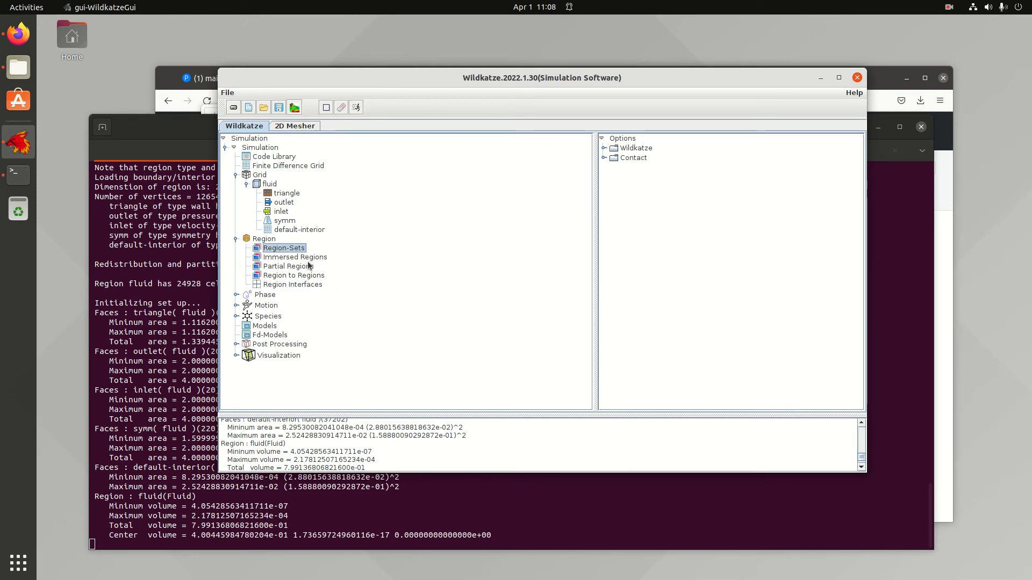
left_click(311, 258)
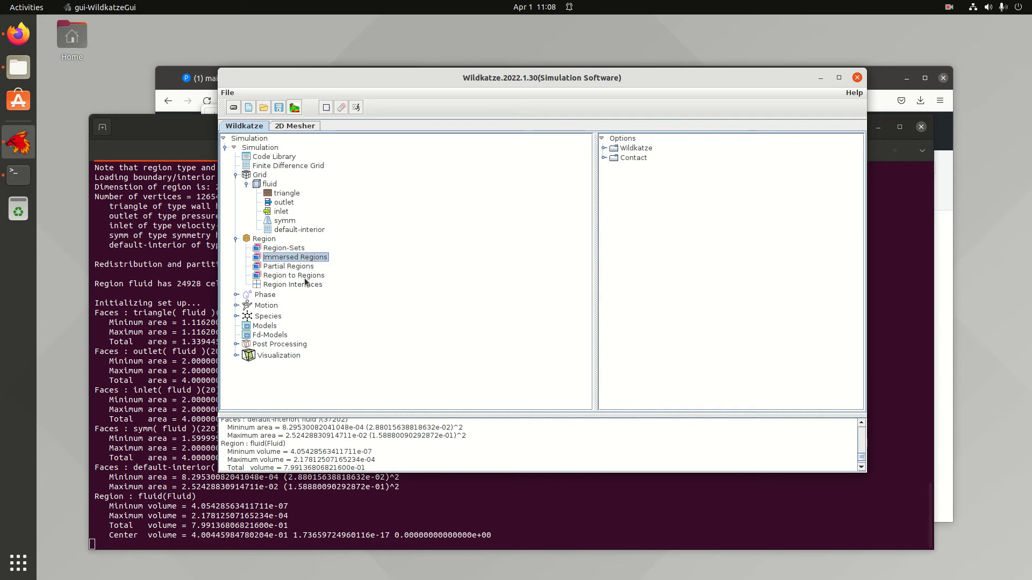
left_click(304, 276)
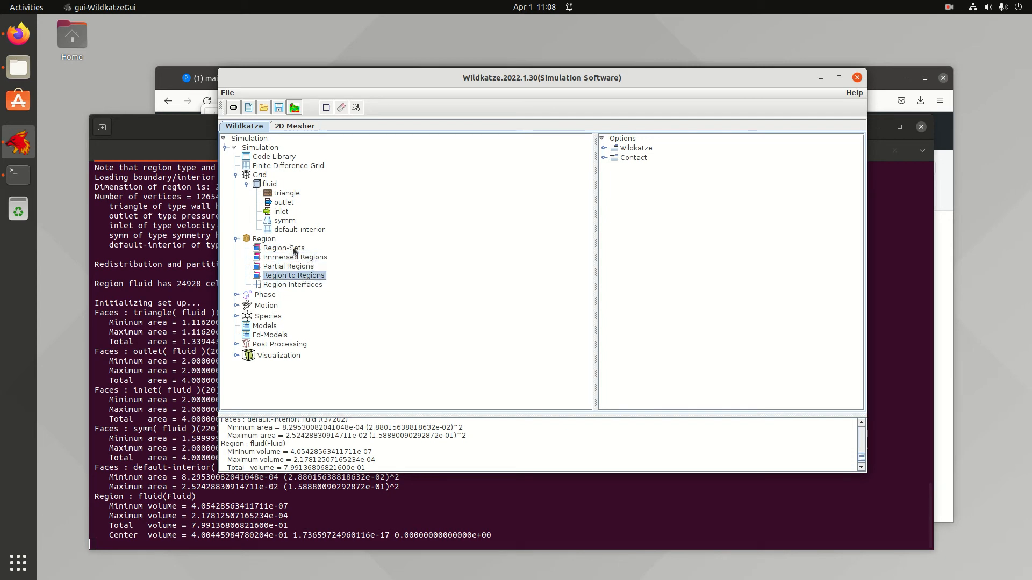
left_click(293, 250)
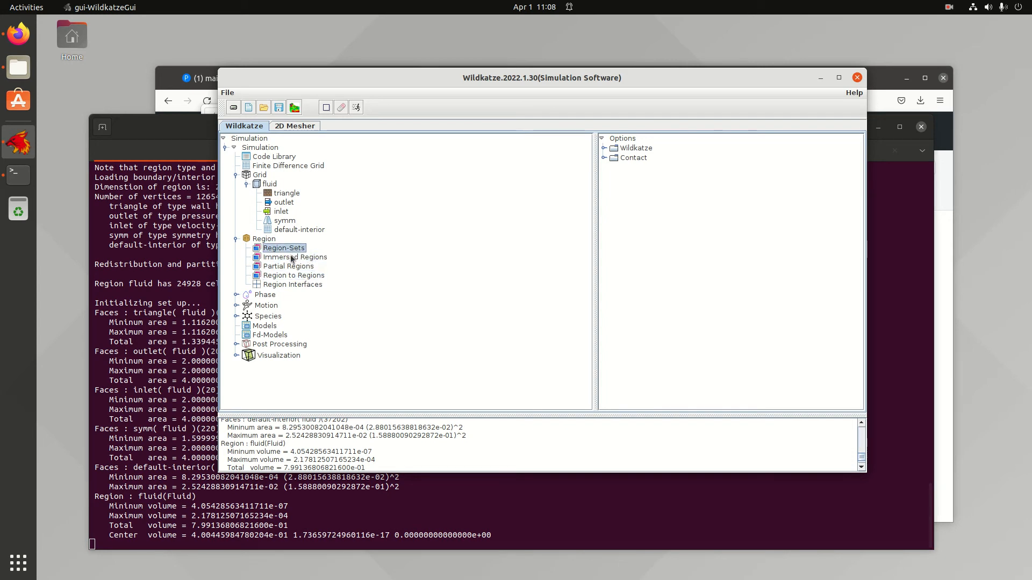
- Expand the Phase node and look through its Phase, Phase Sets and Phase to Phases entries
left_click(237, 295)
left_click(266, 295)
left_click(277, 306)
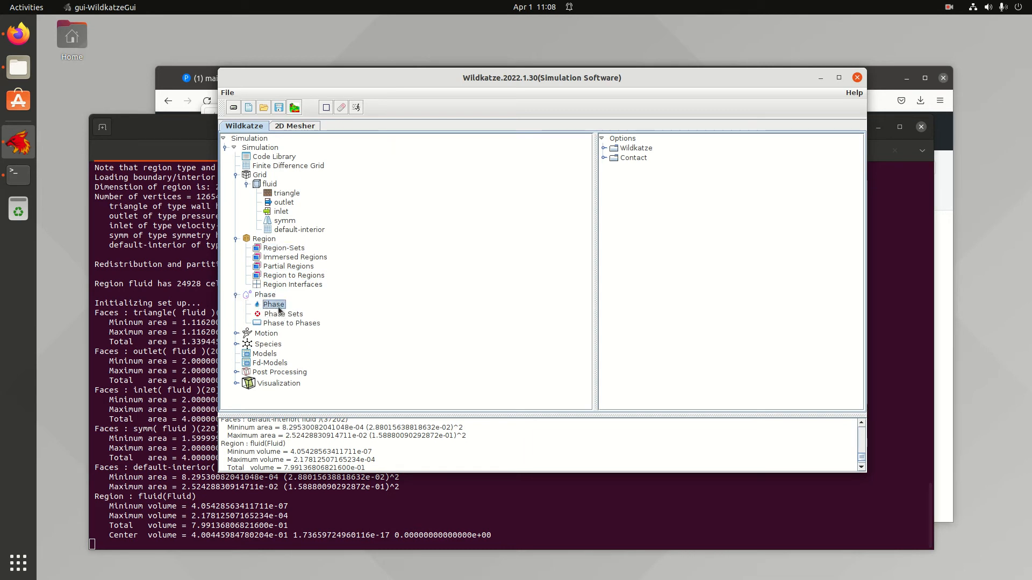
left_click(283, 315)
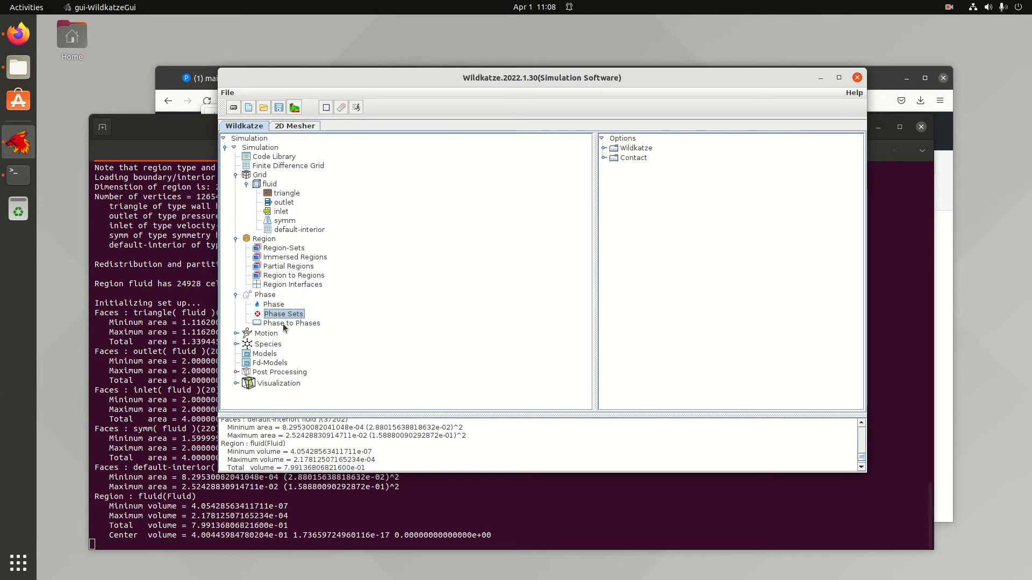
left_click(285, 324)
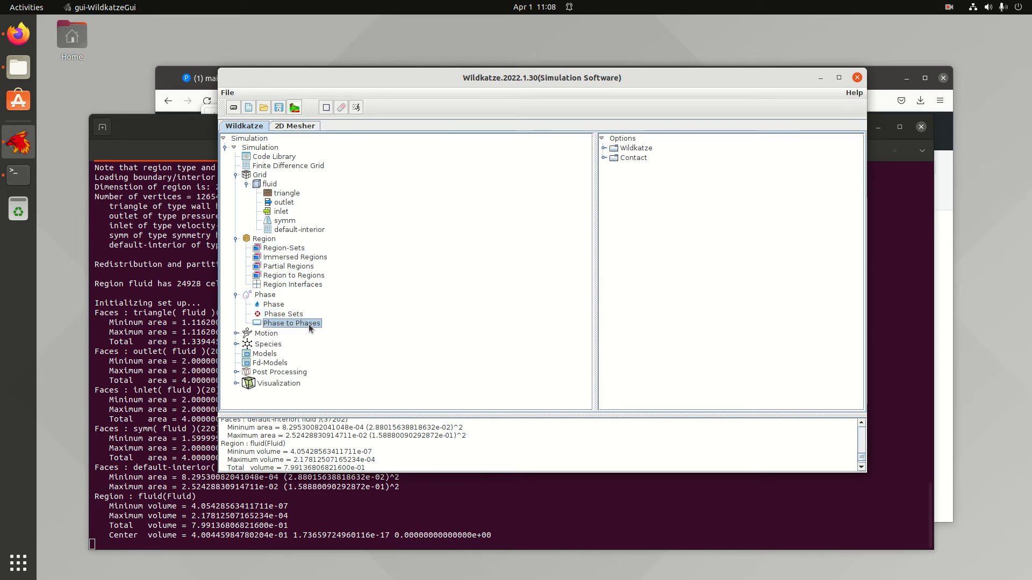
- Expand the Motion and Species nodes and look through Motion Definition, Motion Objects and Reactions
left_click(237, 334)
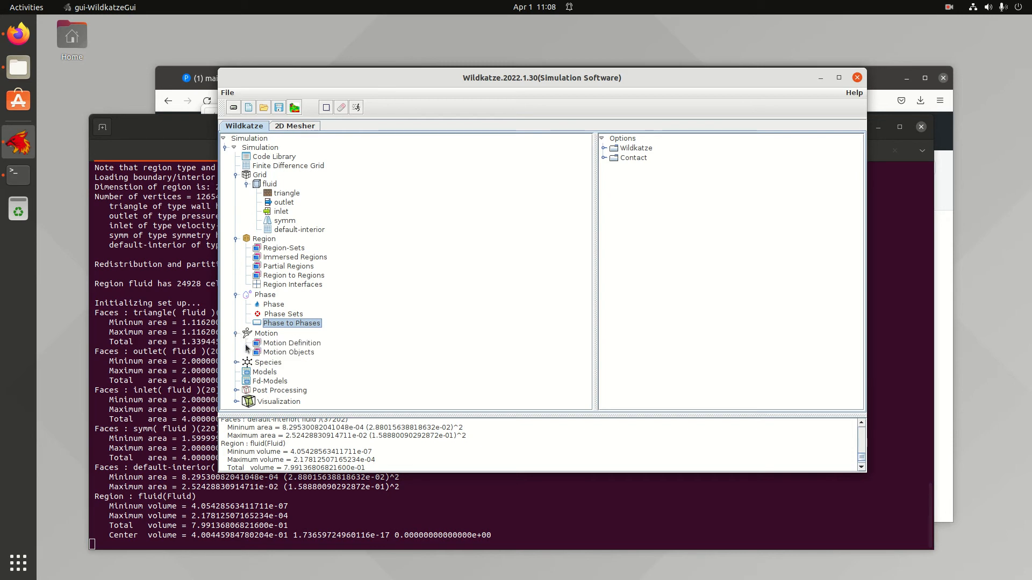
left_click(266, 333)
left_click(308, 347)
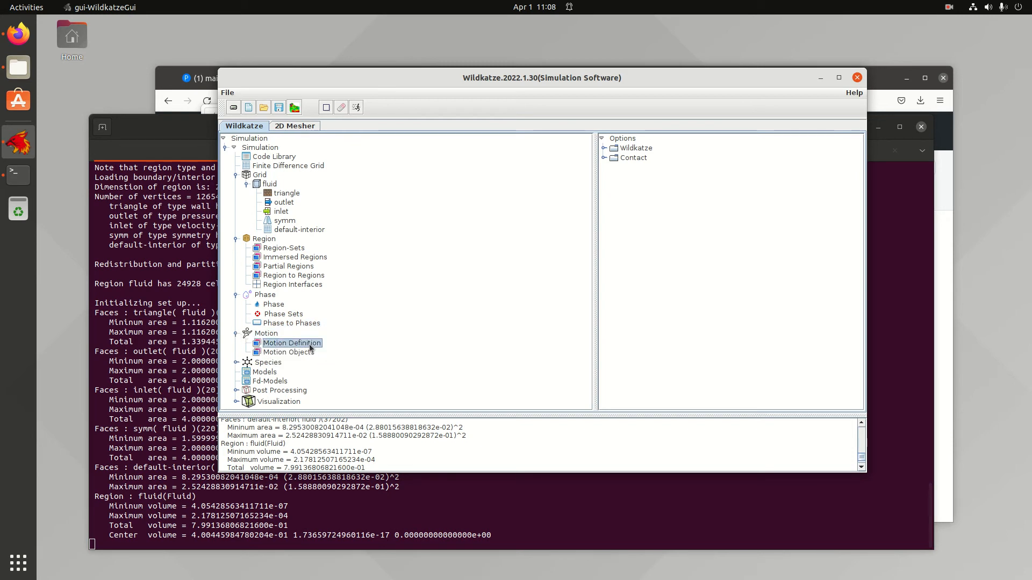
left_click(303, 352)
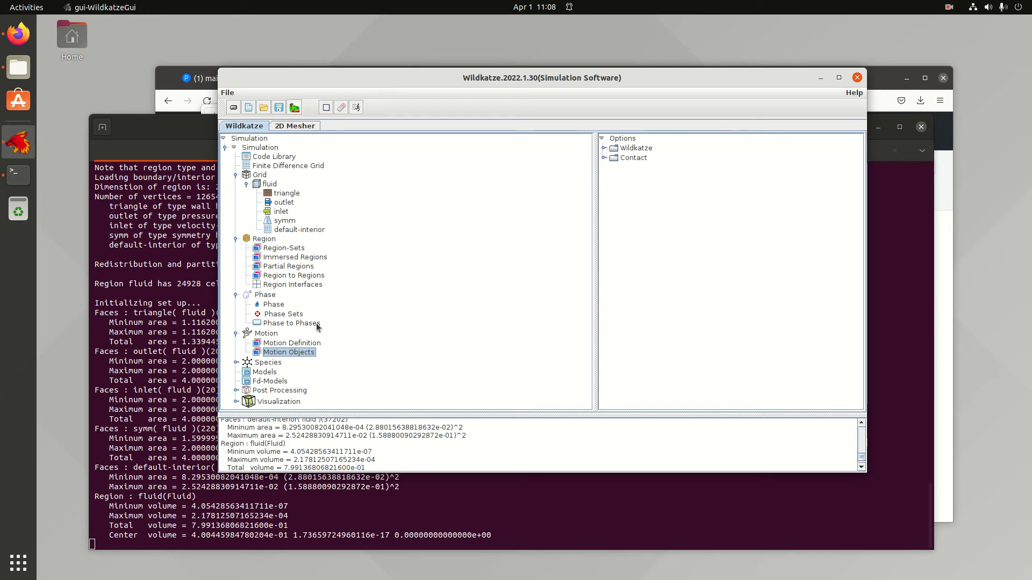
left_click(236, 363)
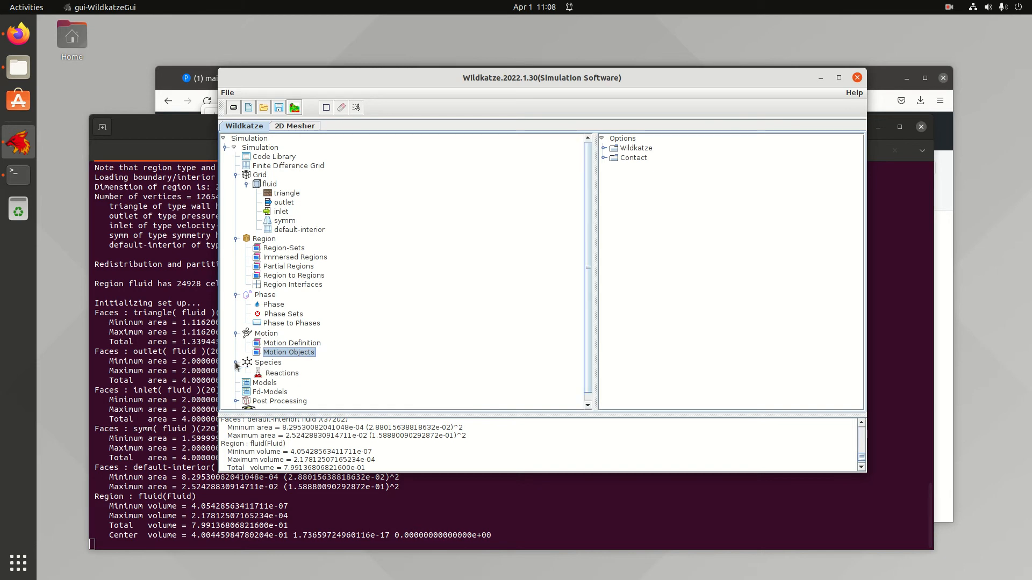
left_click(261, 364)
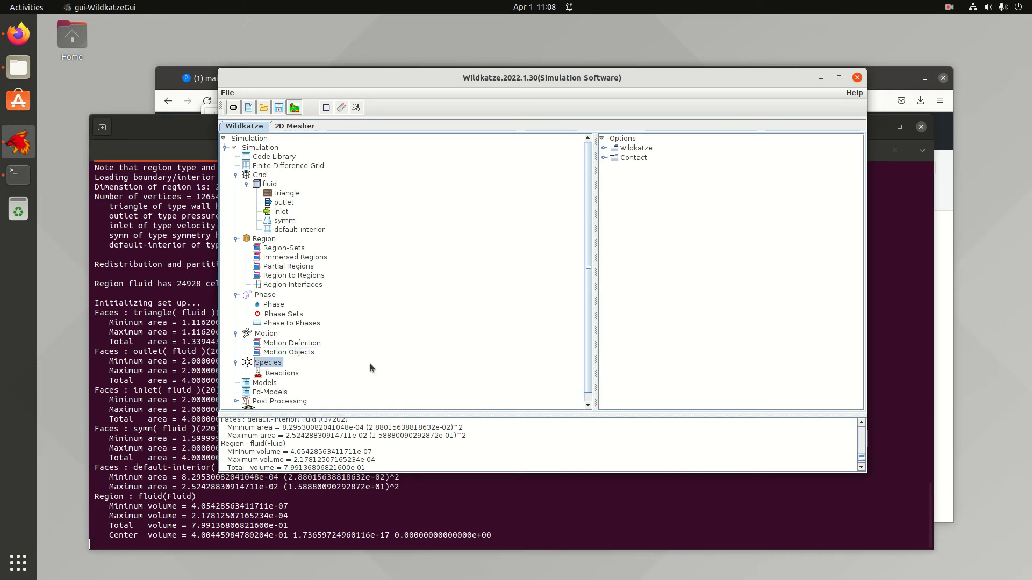
right_click(279, 376)
left_click(358, 374)
left_click(281, 373)
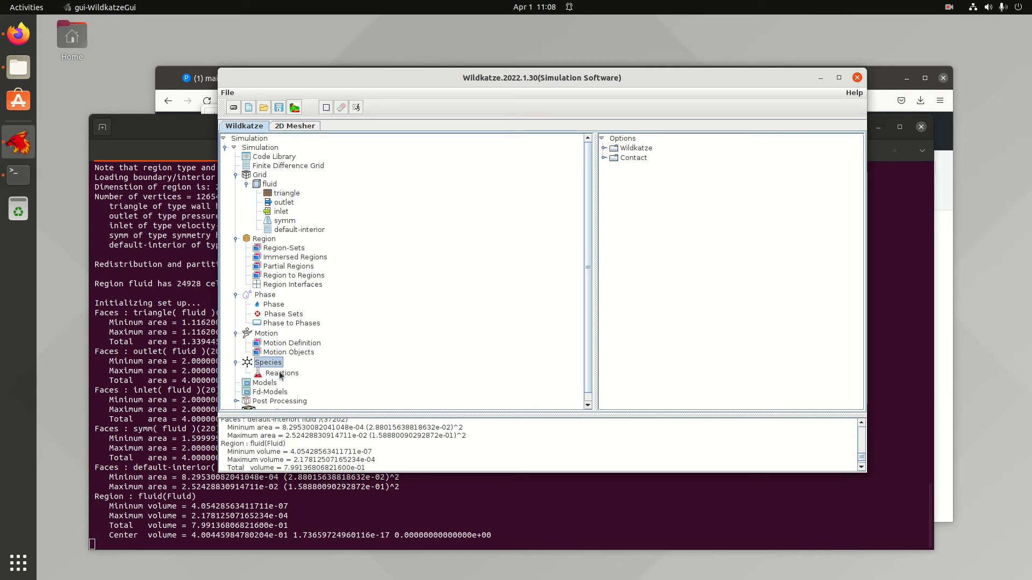
scroll(340, 367, "down", 1)
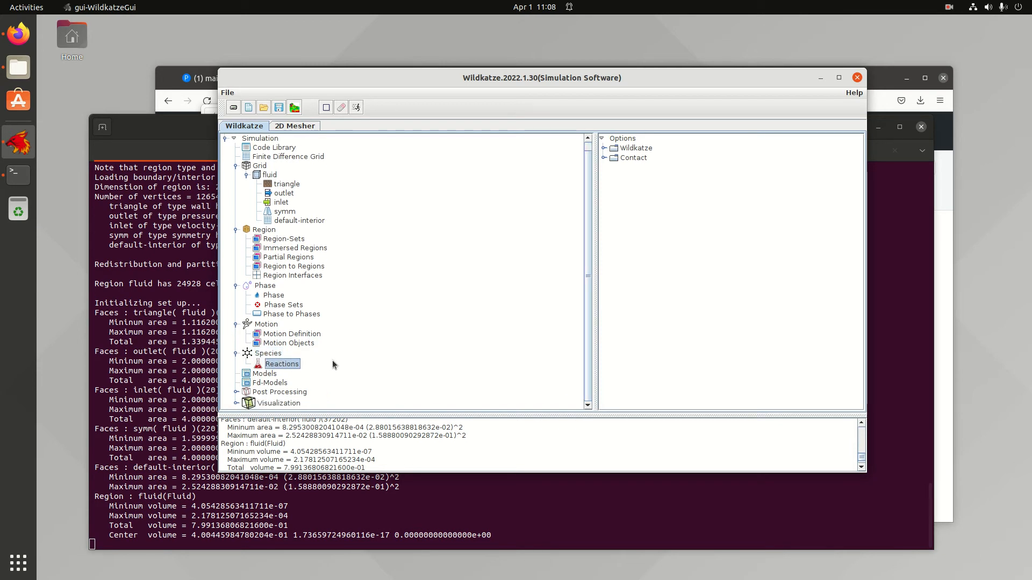
- Look over Models and Fd-Models, and expand the Post Processing node to review its entries
left_click(267, 375)
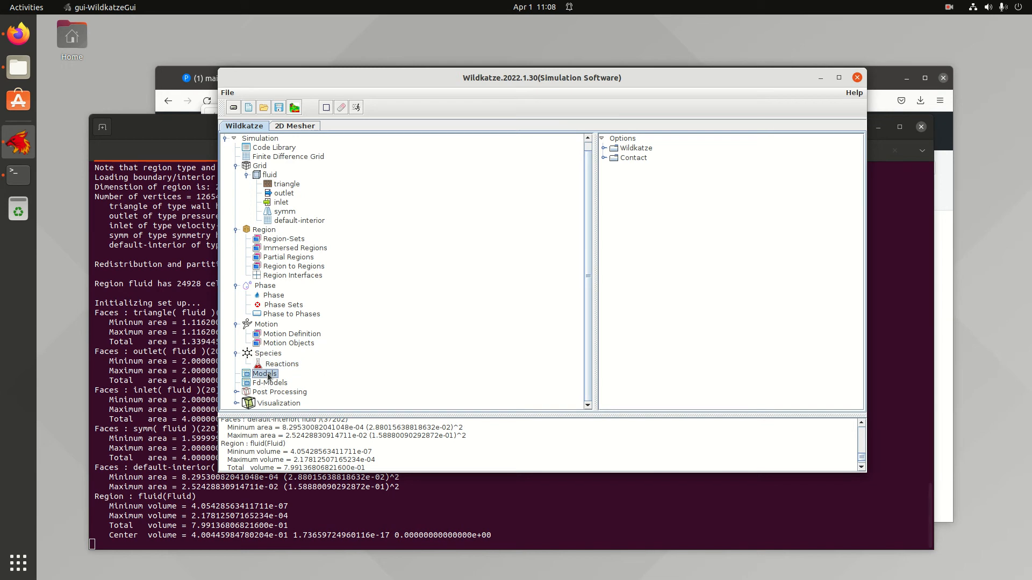
left_click(271, 383)
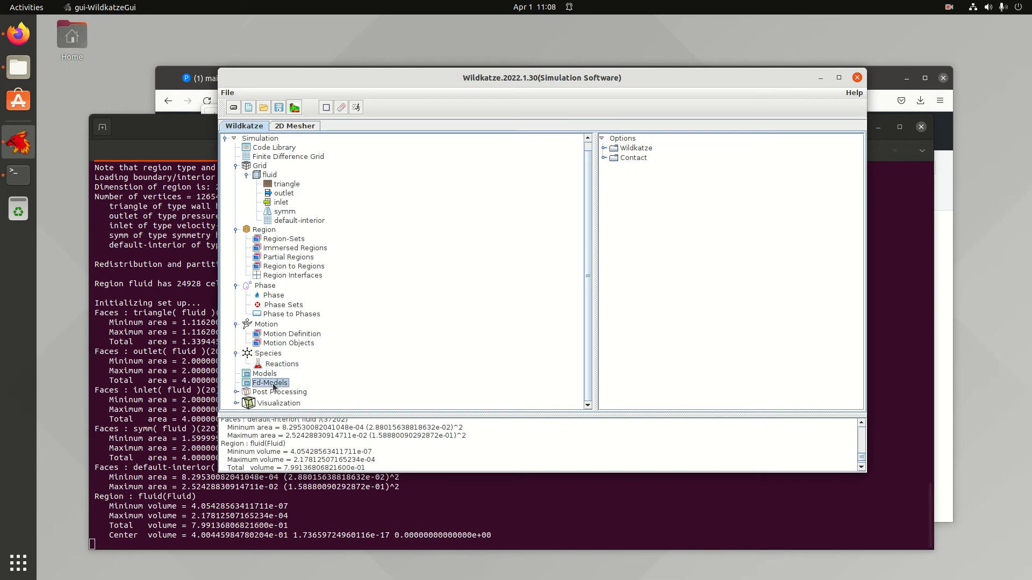
left_click(235, 393)
left_click(283, 350)
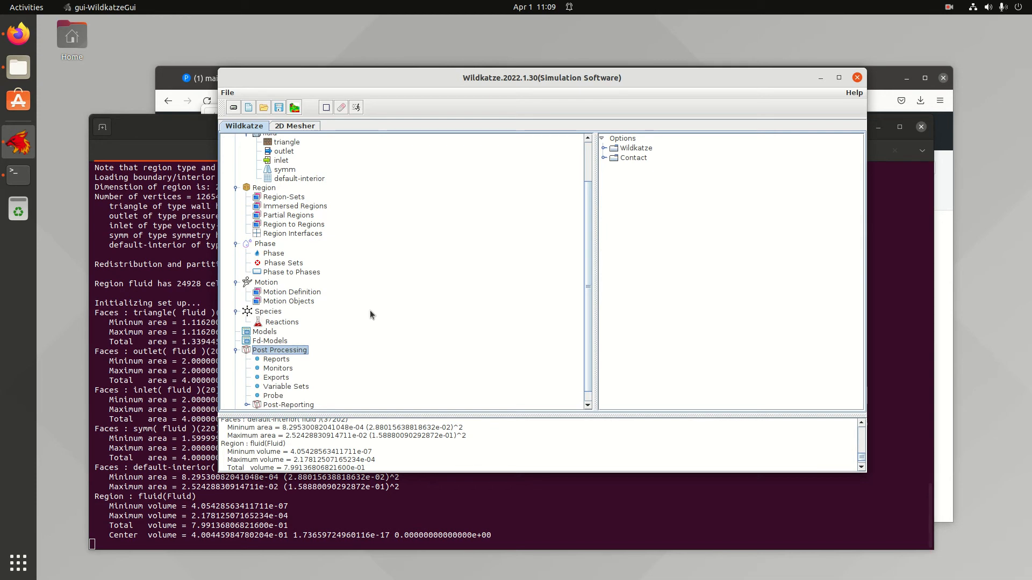
left_click_drag(456, 86, 388, 57)
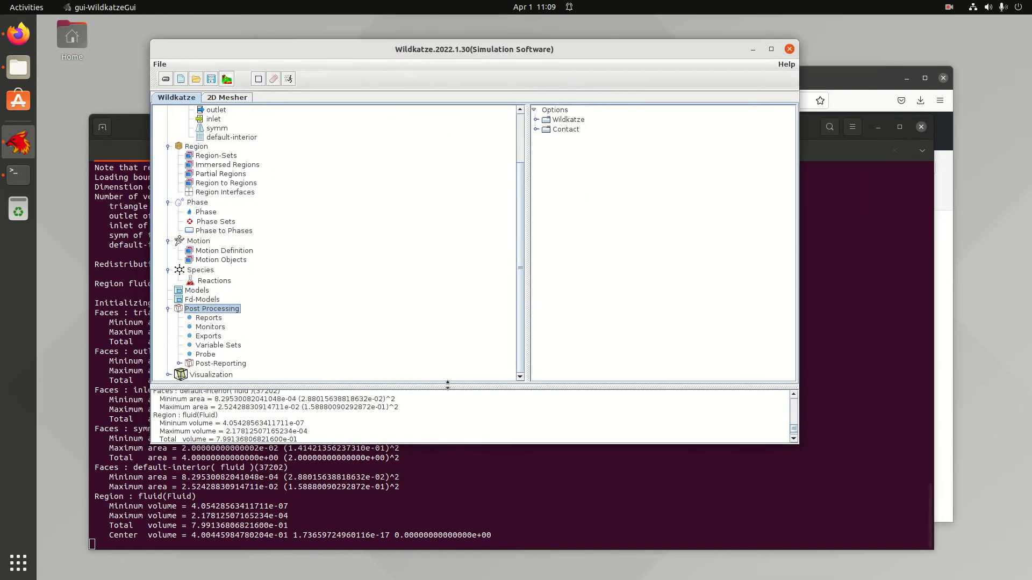
- Create a region set containing the fluid region and expand Region-Sets to reveal it
left_click(231, 220)
right_click(231, 221)
left_click(231, 235)
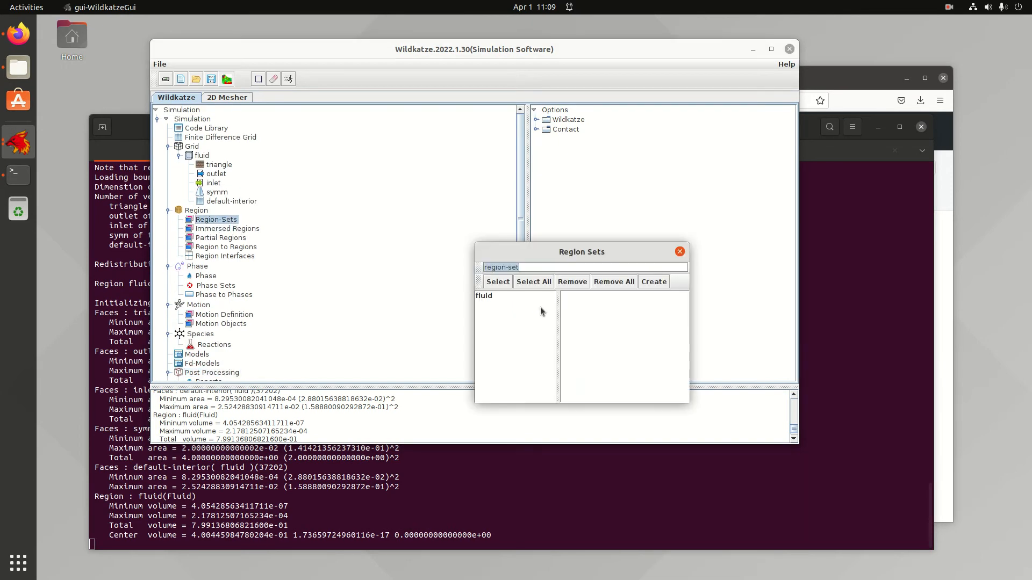
left_click(507, 298)
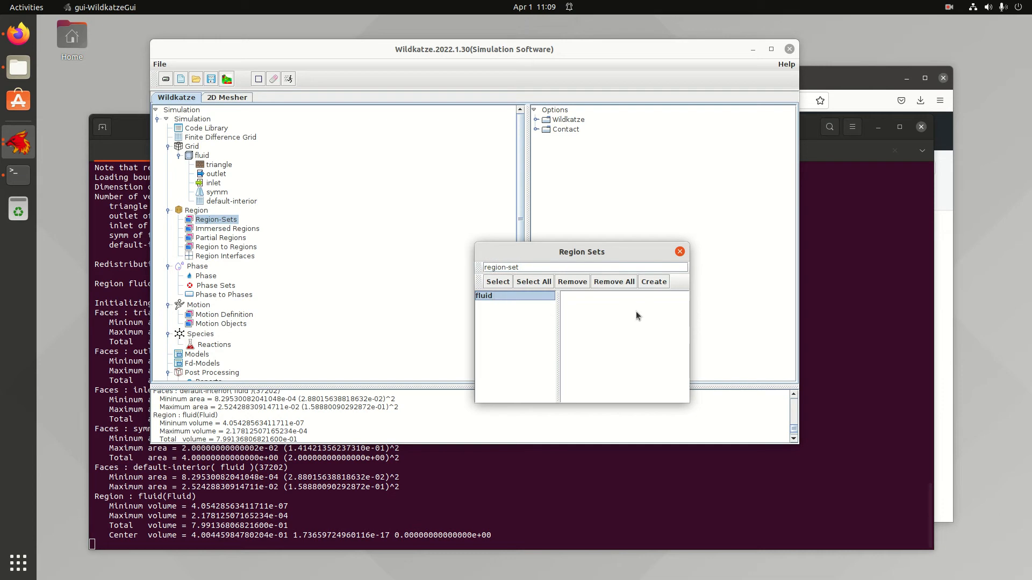
left_click(497, 282)
left_click(542, 264)
left_click(547, 267)
left_click(654, 282)
left_click(679, 252)
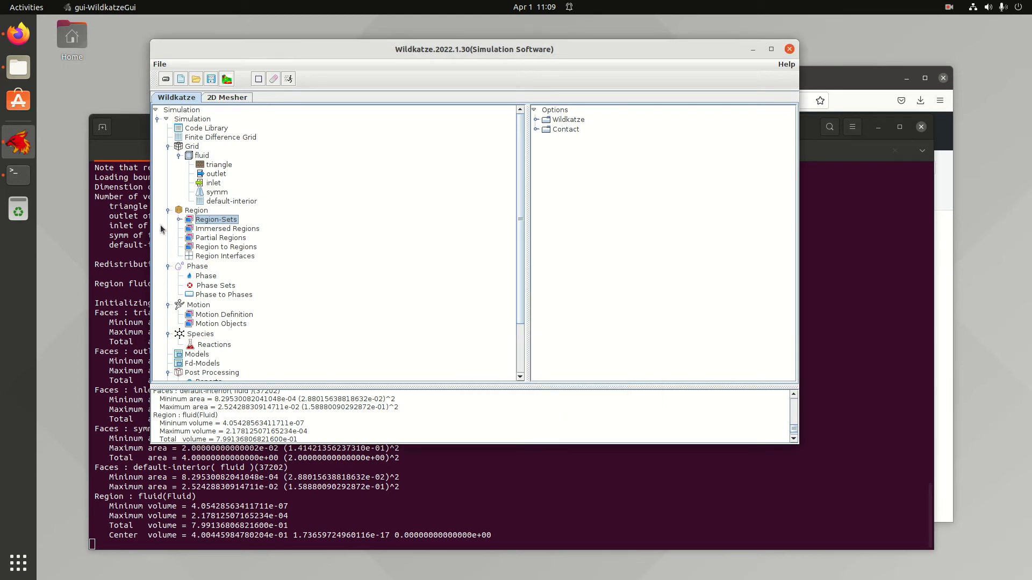
left_click(179, 220)
left_click(224, 229)
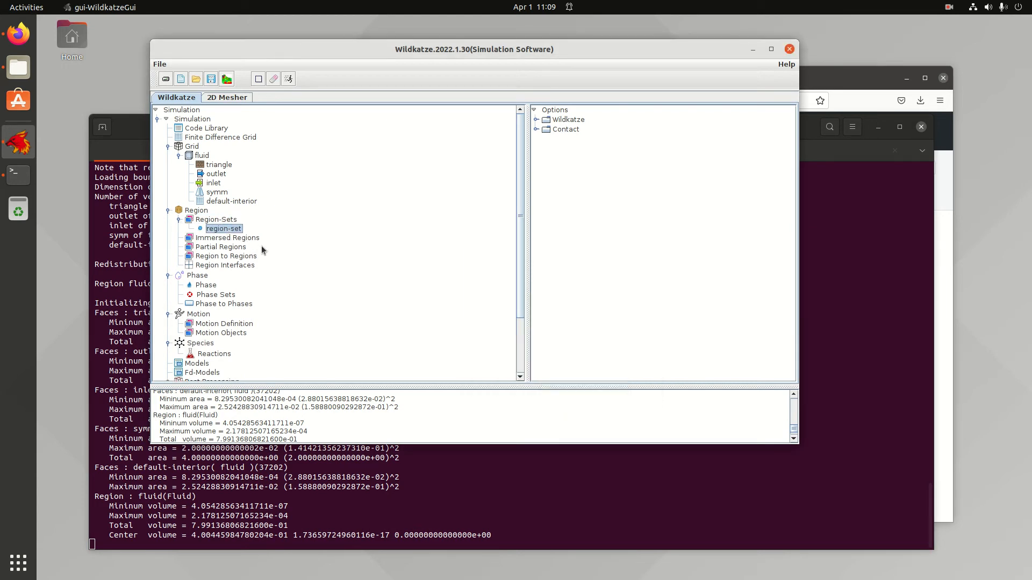
- Create a new phase under the Phase entry and expand the entry to select it
left_click(208, 285)
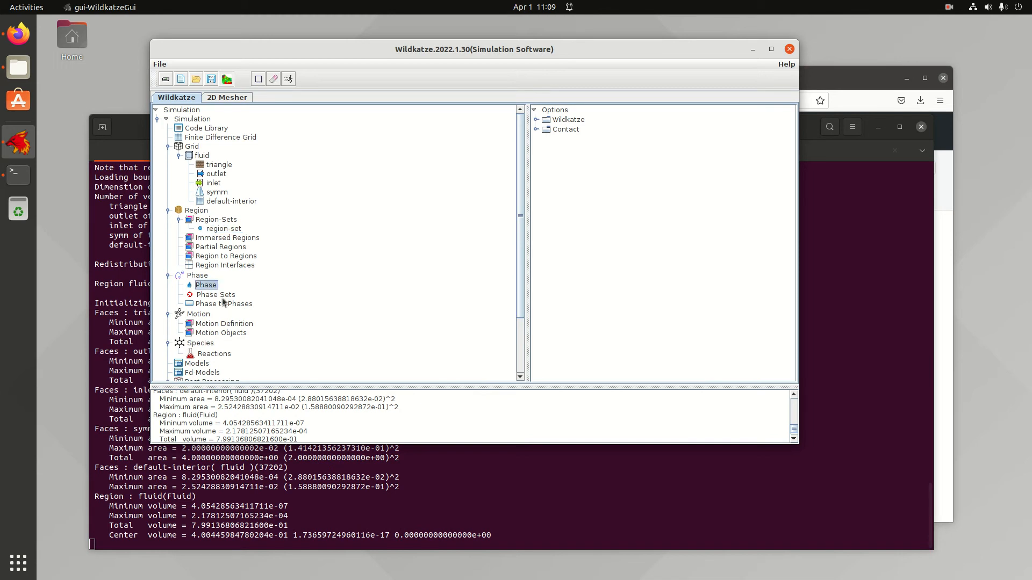
left_click(220, 296)
left_click(210, 287)
right_click(210, 286)
left_click(218, 296)
left_click(179, 285)
left_click(219, 295)
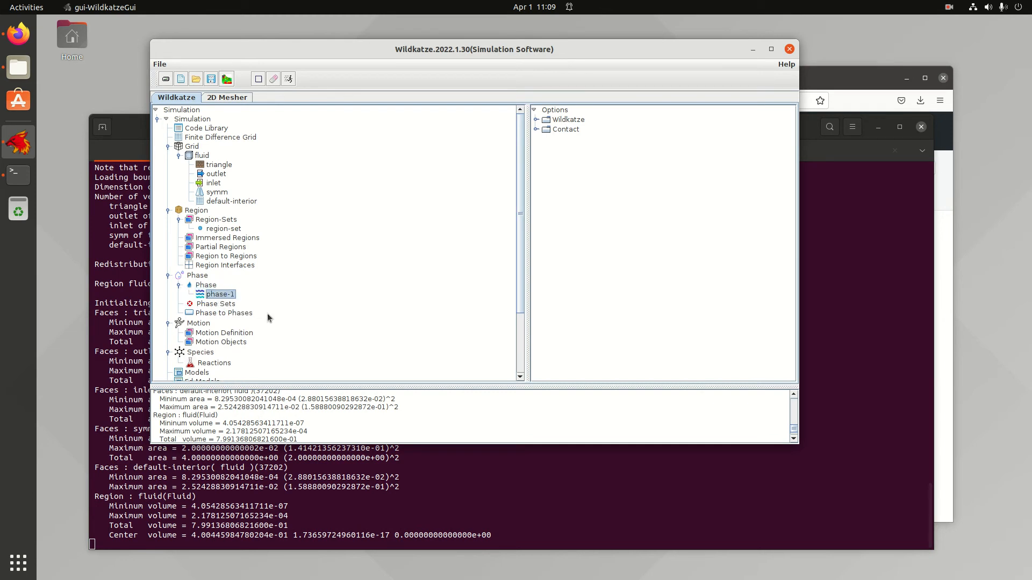
- Rename the new phase as air
left_click(226, 295)
triple_click(223, 295)
type("air")
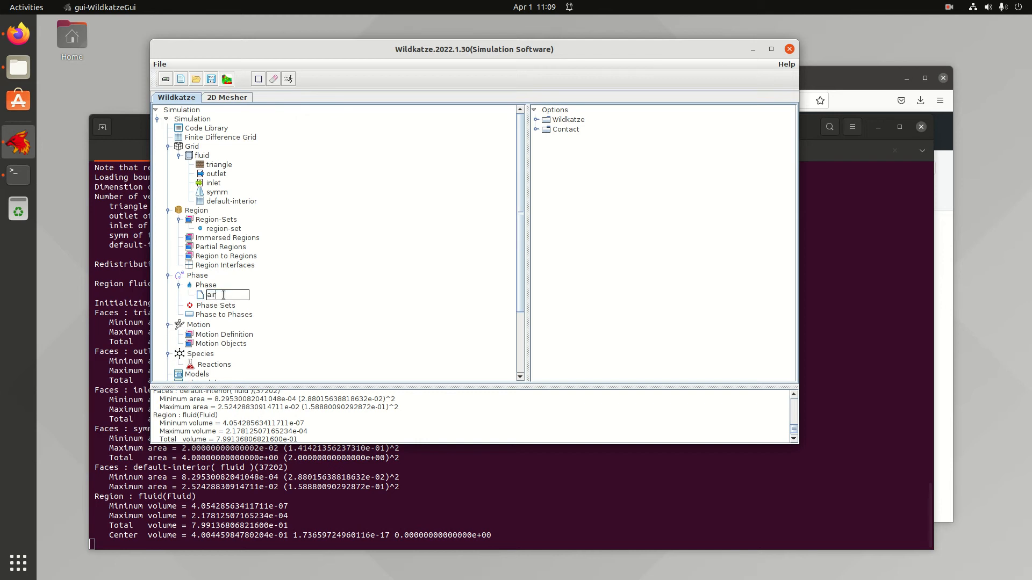
key("Return")
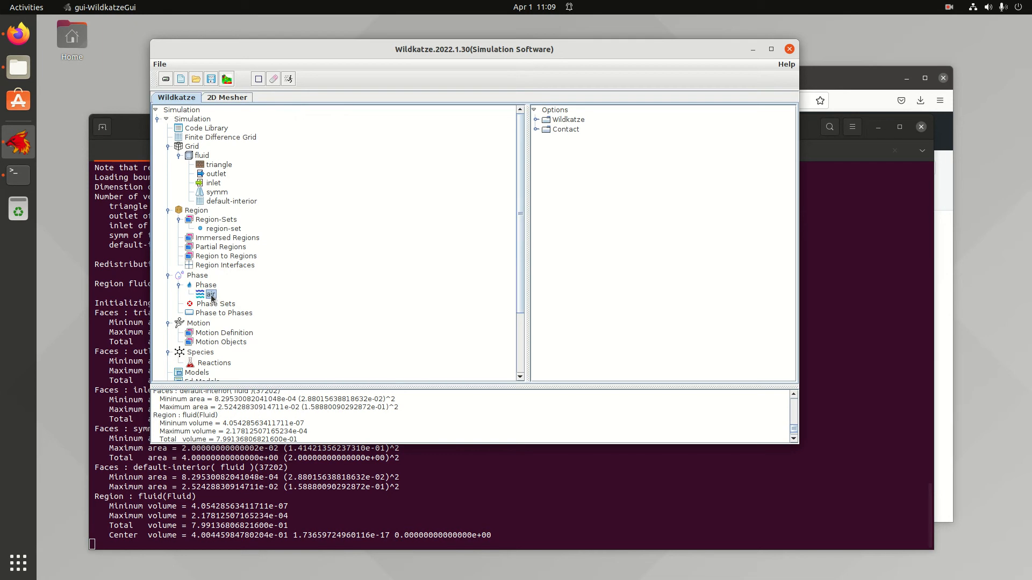
- Add a material to the air phase and select it in the tree
right_click(209, 297)
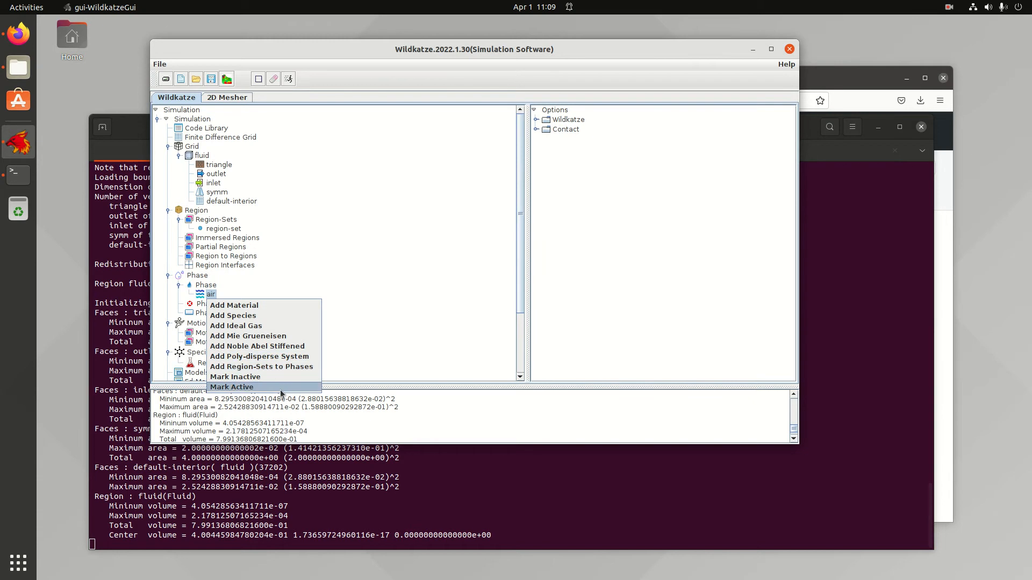
left_click(264, 306)
left_click(190, 294)
left_click(231, 303)
- Copy Air from the material database into the air phase's material
right_click(236, 307)
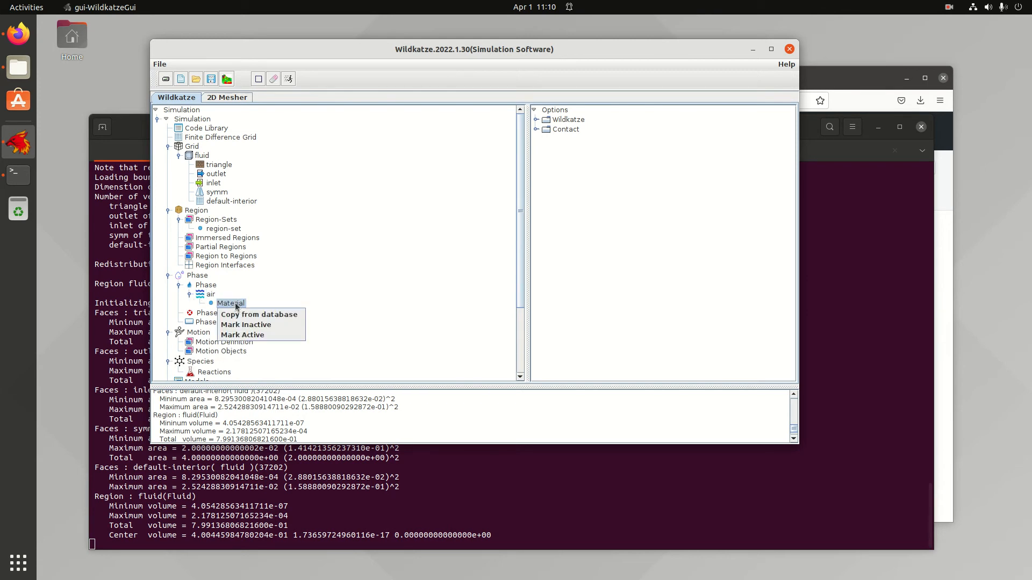
left_click(254, 314)
left_click(494, 302)
left_click(503, 311)
left_click(497, 303)
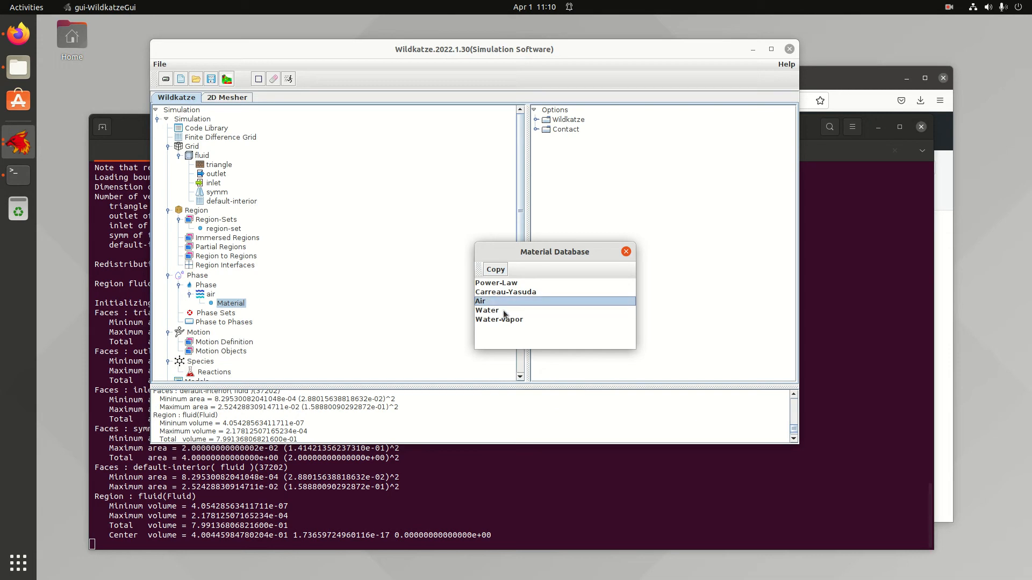
left_click(509, 312)
left_click(505, 283)
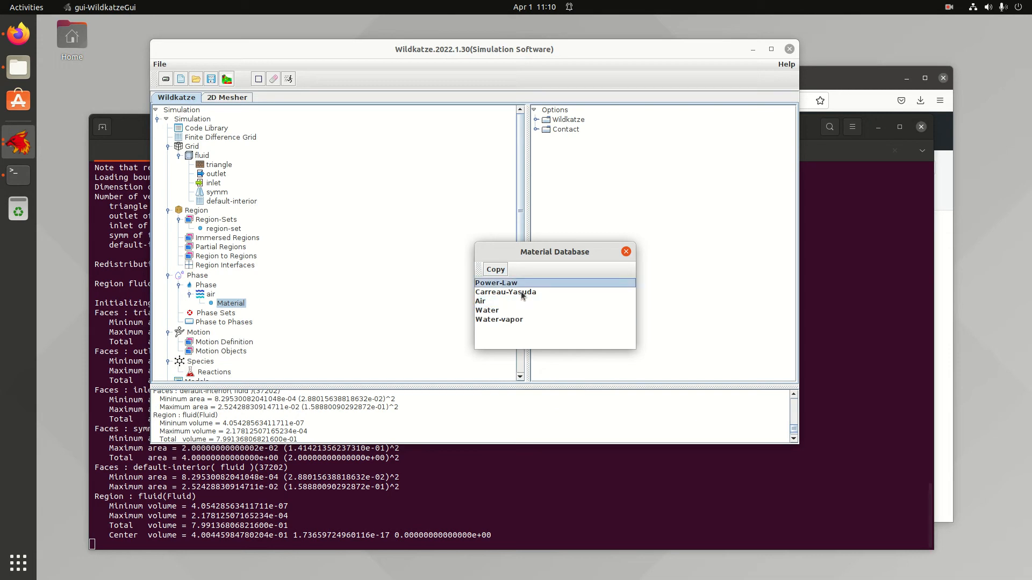
left_click(543, 295)
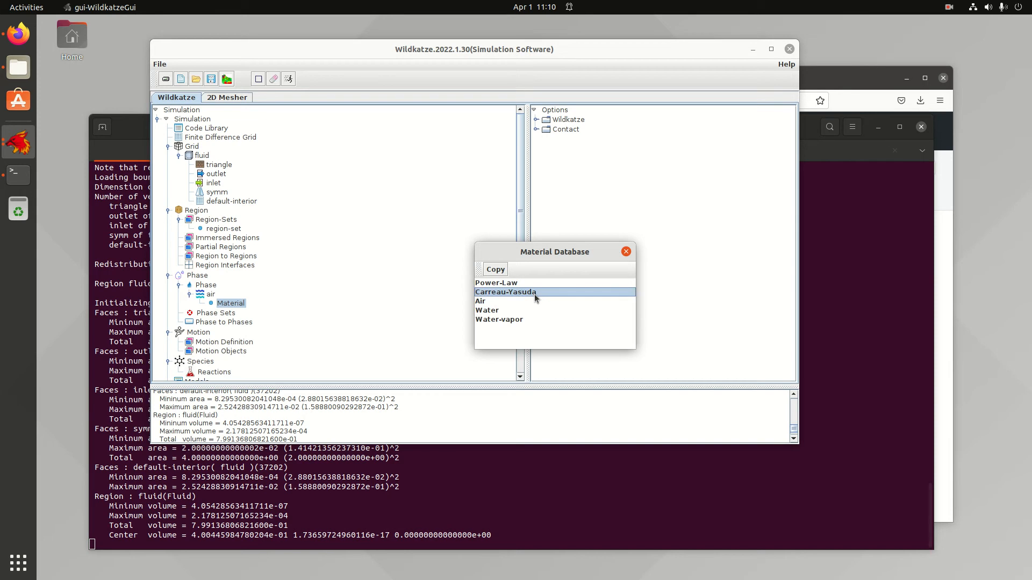
left_click(518, 285)
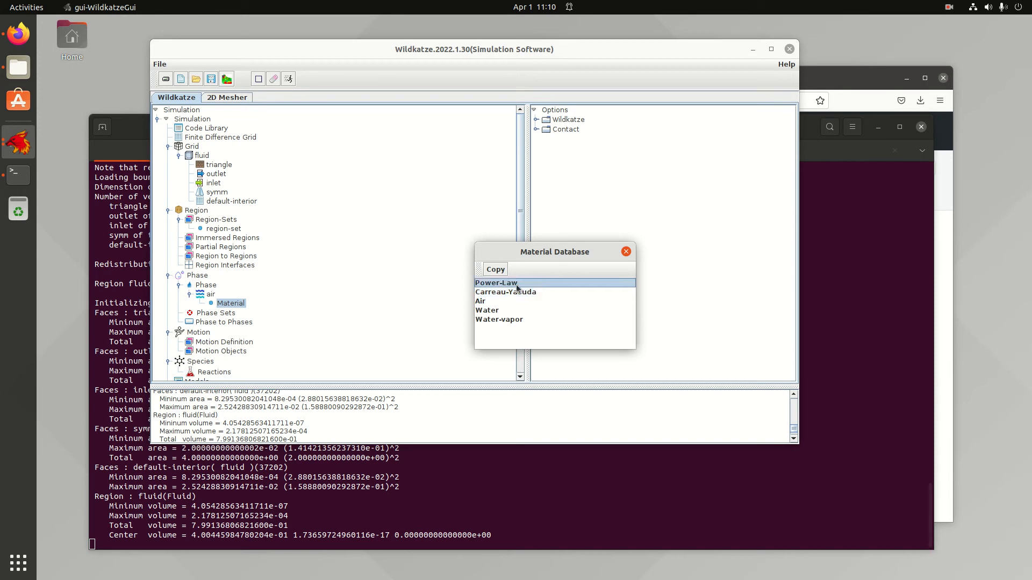
left_click(498, 302)
left_click(495, 271)
left_click(626, 252)
- Examine the air material's properties, expanding the density, viscosity, specific heat, thermal conductivity, molecular weight and minimum density entries
left_click(200, 304)
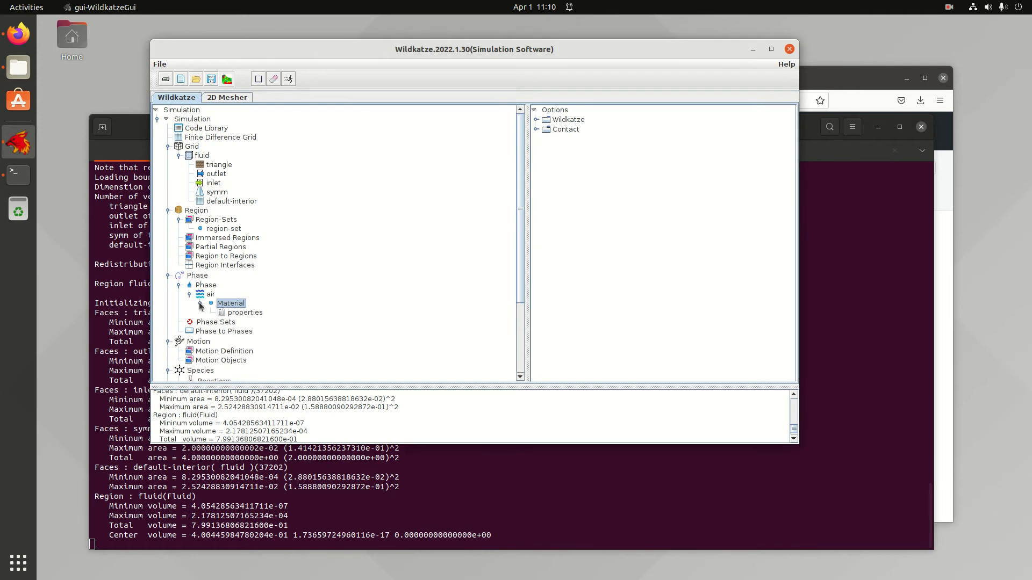
left_click(246, 314)
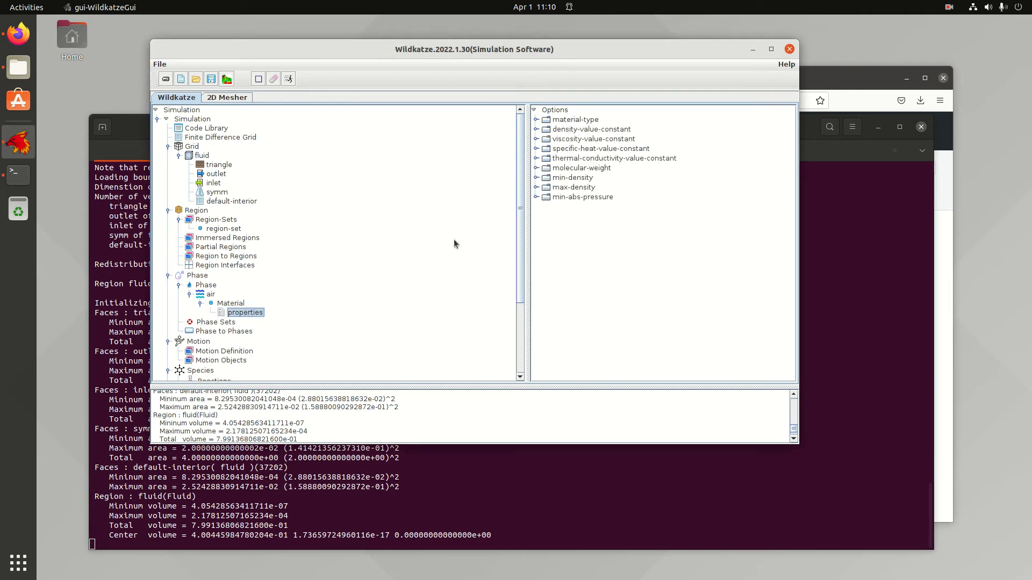
left_click(537, 129)
left_click(536, 147)
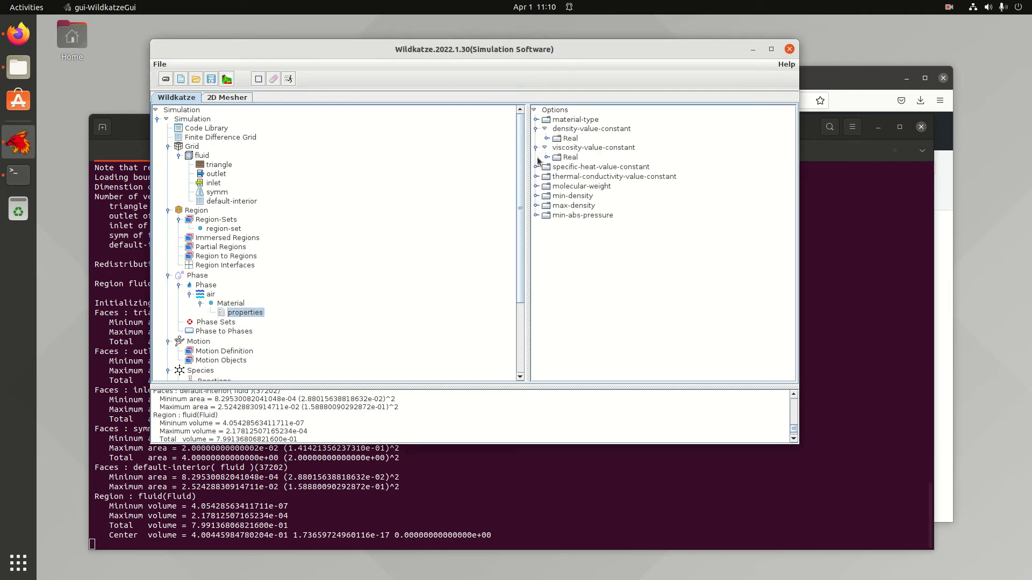
left_click(536, 167)
left_click(536, 185)
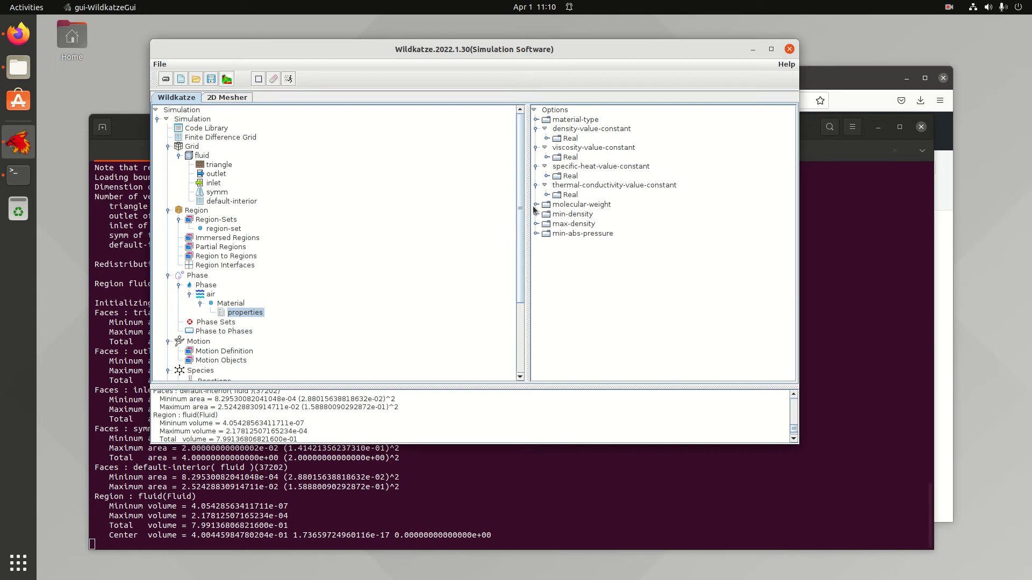
left_click(536, 204)
left_click(536, 223)
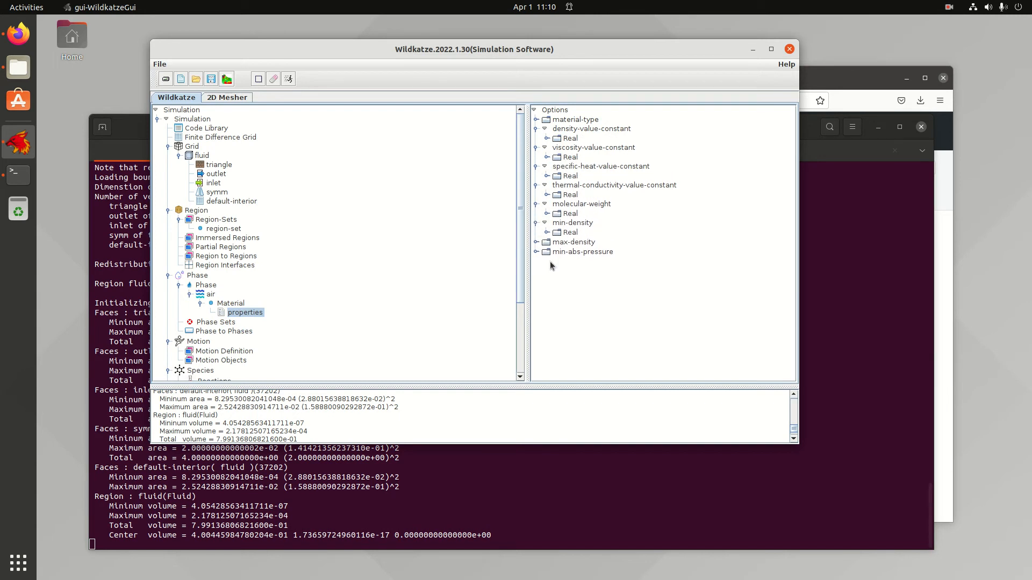
left_click(230, 304)
left_click(215, 295)
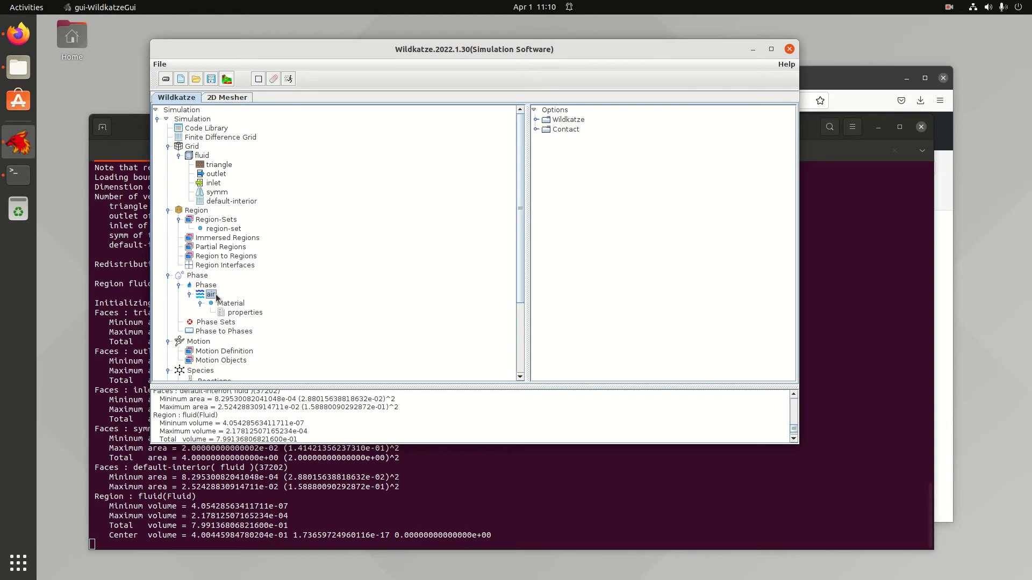
left_click(240, 312)
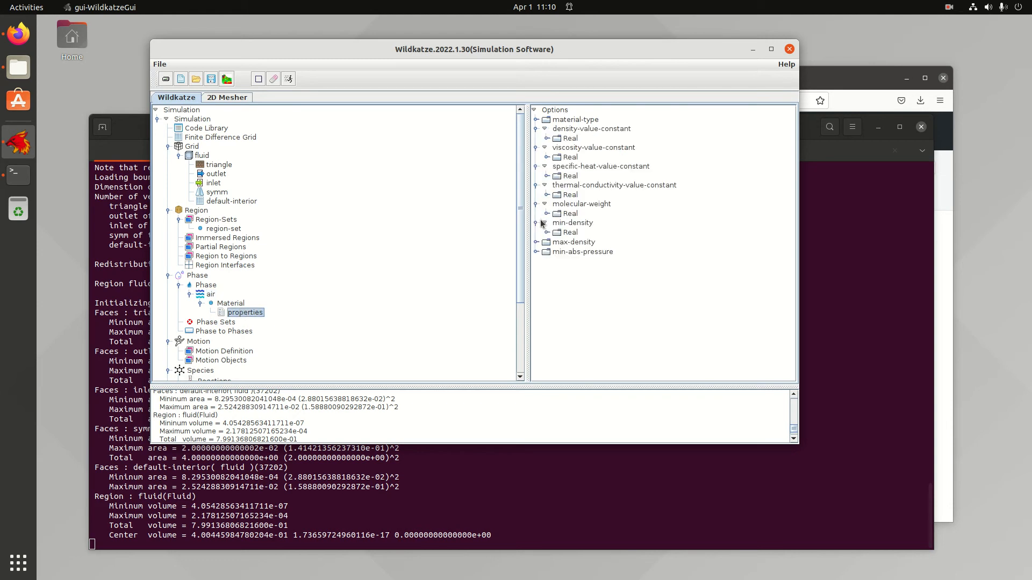
- Set the air material's constant density to 1.5
left_click(547, 138)
left_click(584, 148)
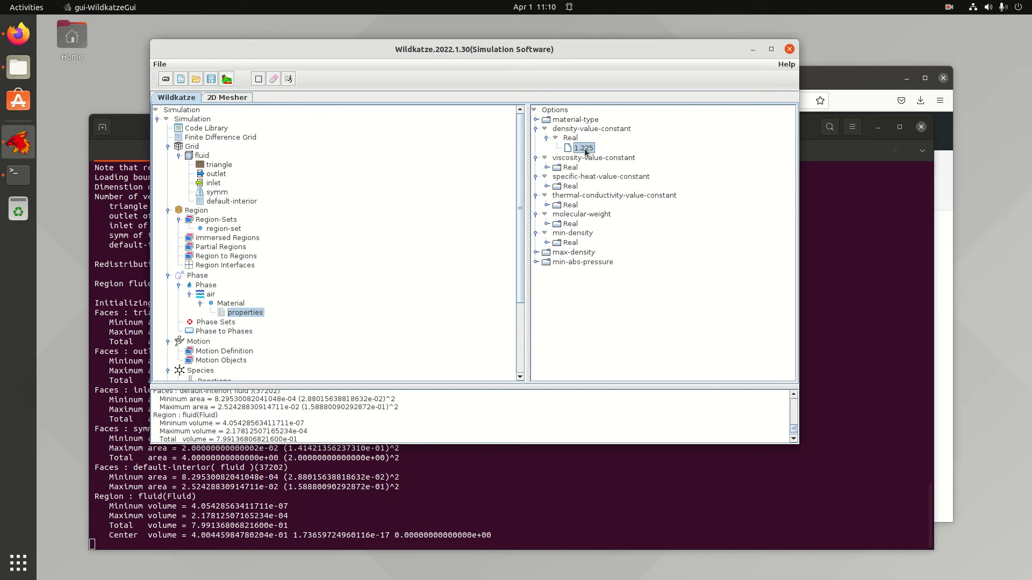
left_click(585, 149)
left_click(604, 147)
type("5")
key("Return")
- Set the air material's constant viscosity to 2.5E-5 and expand the thermal conductivity value
left_click(547, 167)
left_click(583, 177)
left_click(582, 177)
left_click(594, 178)
key("BackSpace")
key("BackSpace")
key("BackSpace")
key("BackSpace")
key("BackSpace")
type("2.")
key("Return")
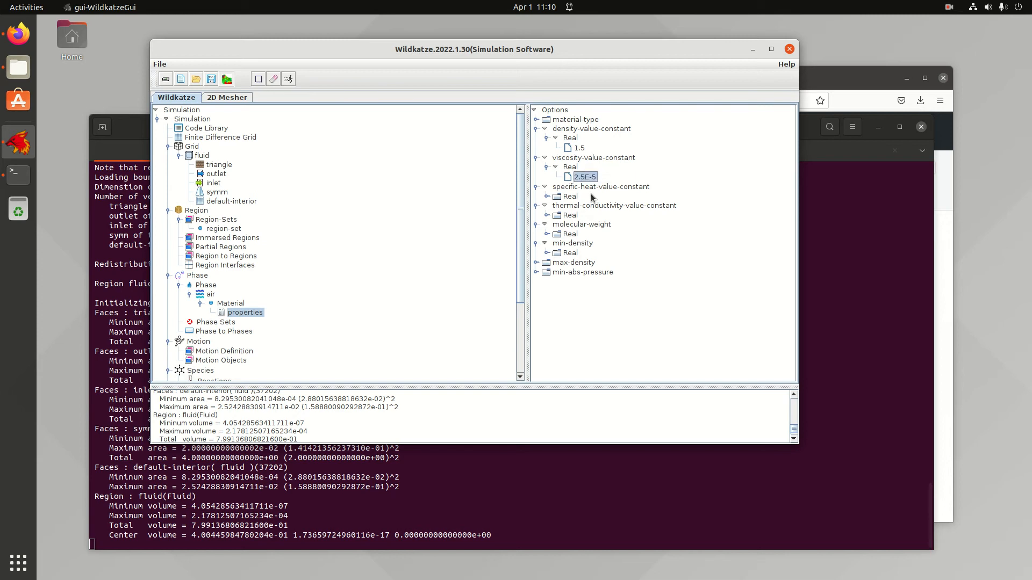
left_click(548, 215)
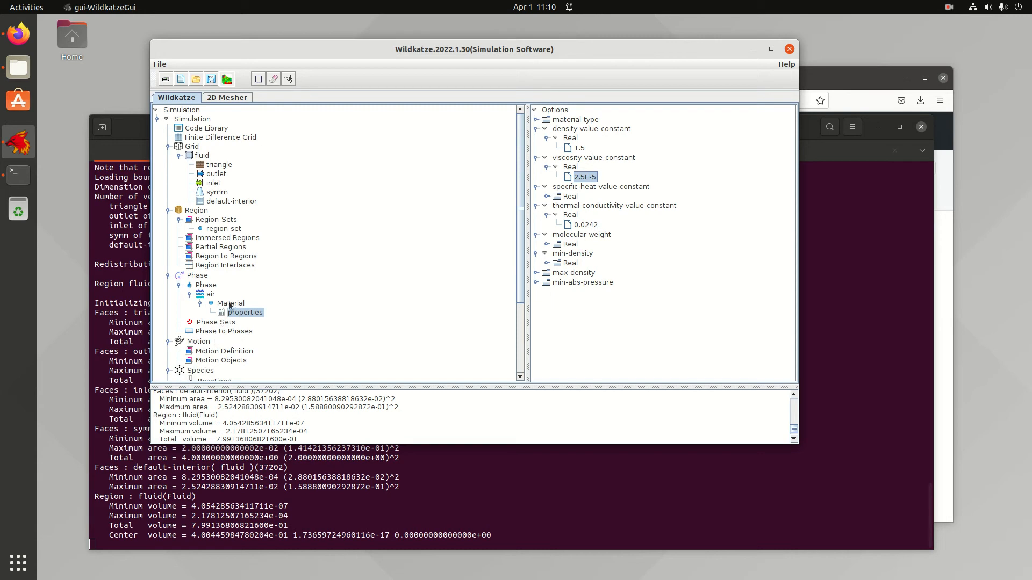
- Create a phase set named phase-set that contains the air phase and close the phase set dialog
left_click(210, 295)
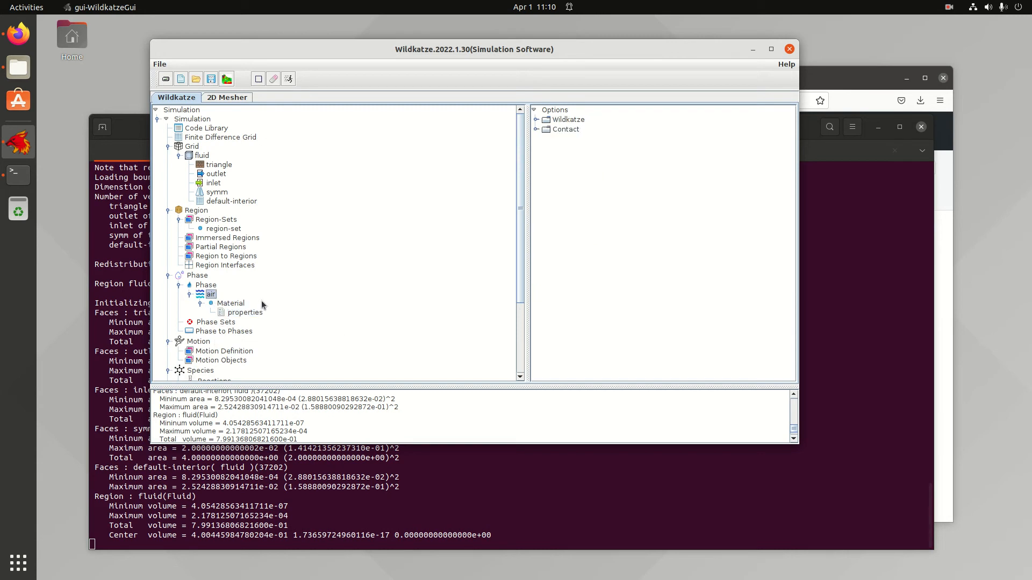
left_click(225, 323)
right_click(225, 324)
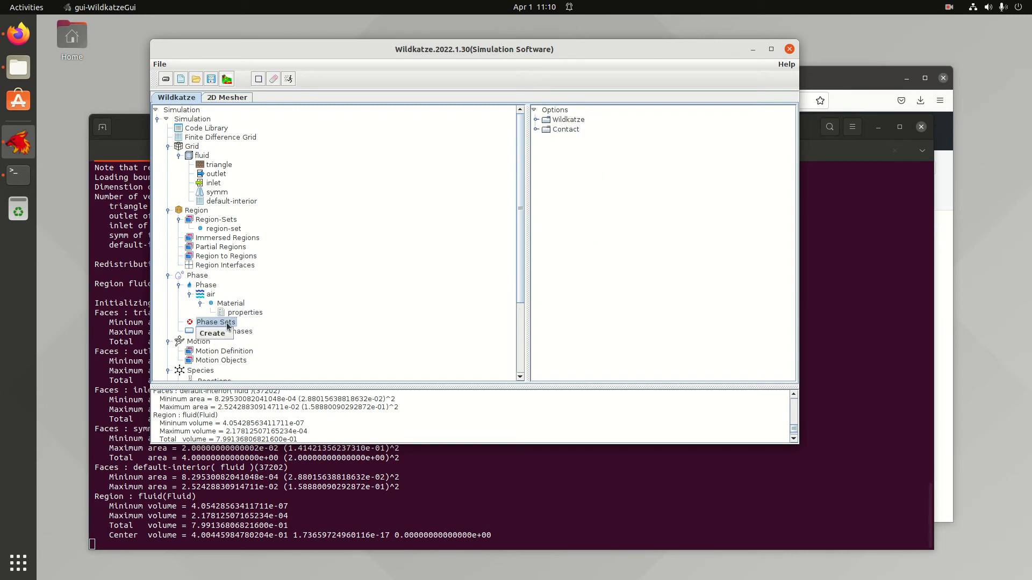
left_click(218, 335)
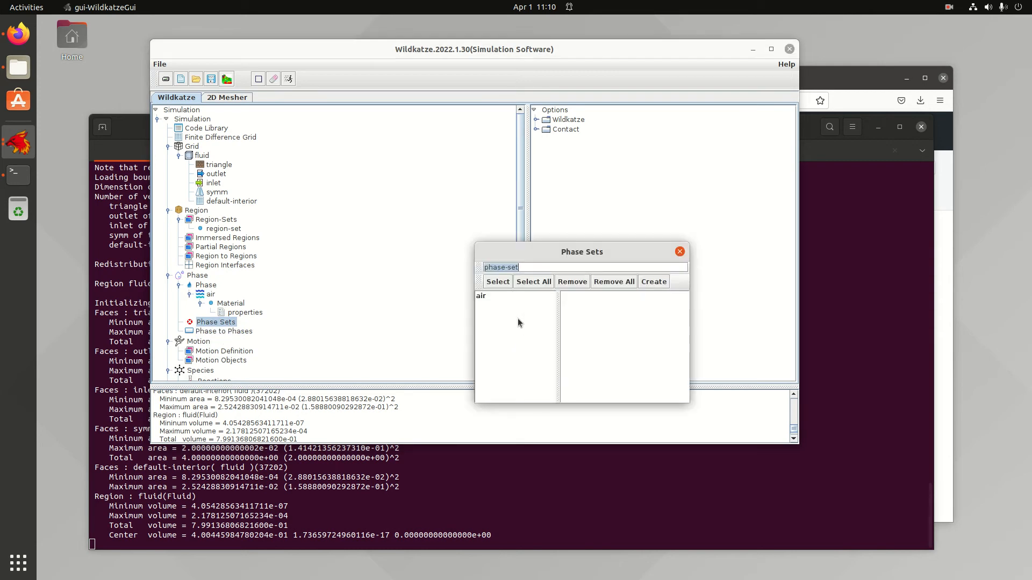
left_click(495, 296)
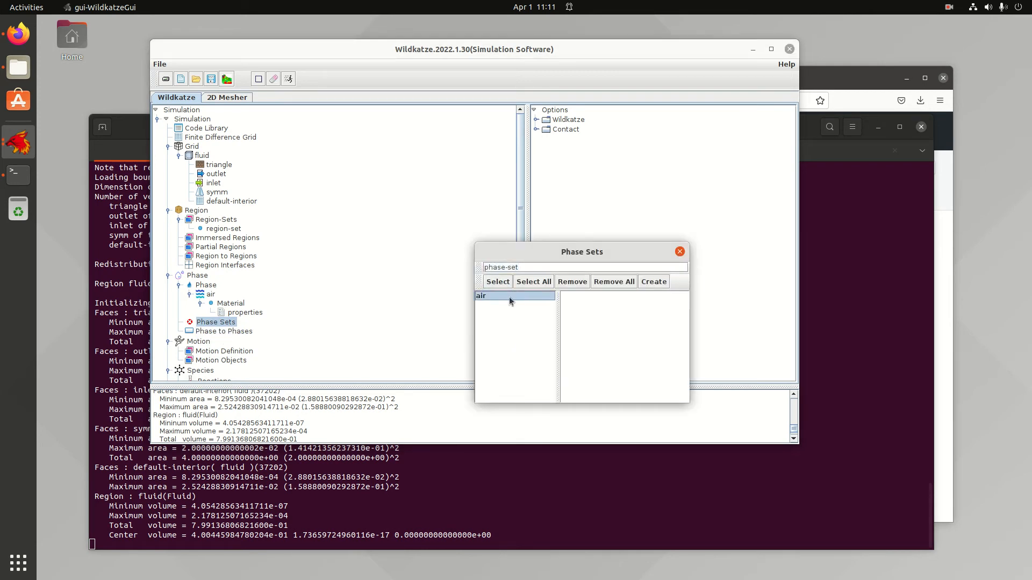
left_click(499, 283)
left_click(602, 268)
double_click(603, 270)
left_click(603, 271)
left_click(646, 288)
left_click(680, 251)
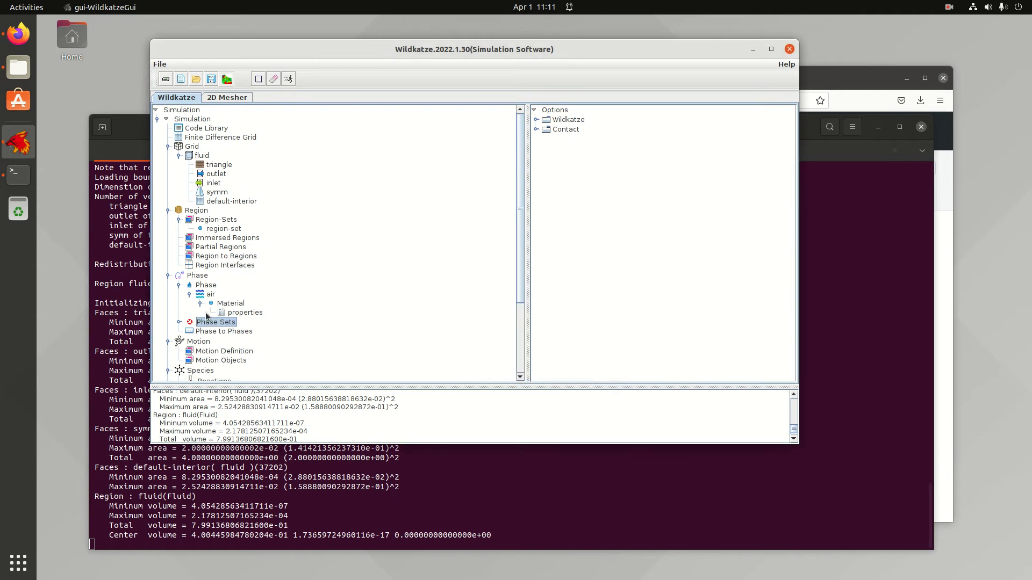
- Expand Phase Sets and phase-set to examine the phase assigned to it
left_click(179, 322)
left_click(189, 332)
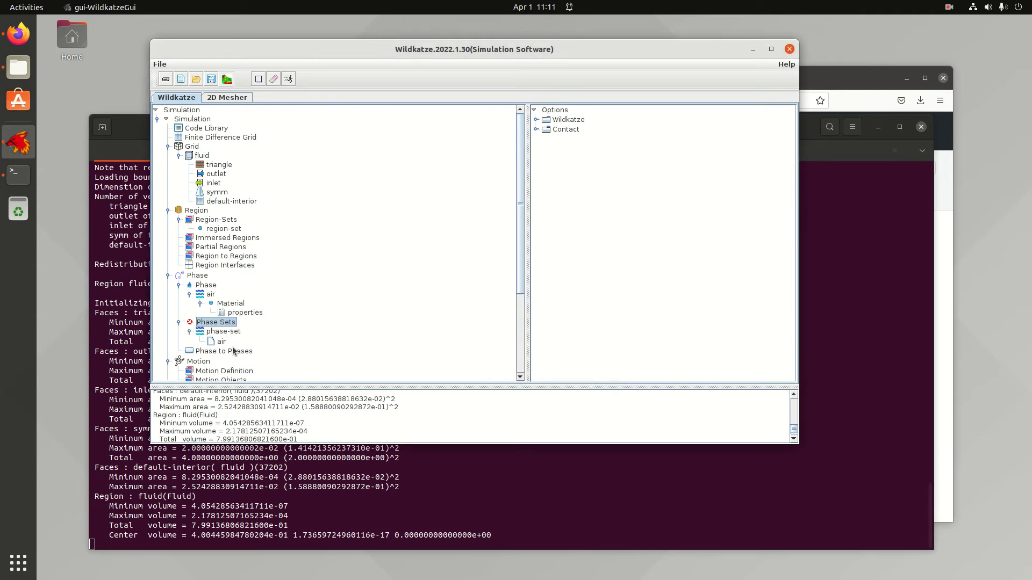
scroll(236, 338, "down", 4)
left_click(231, 222)
scroll(294, 251, "up", 2)
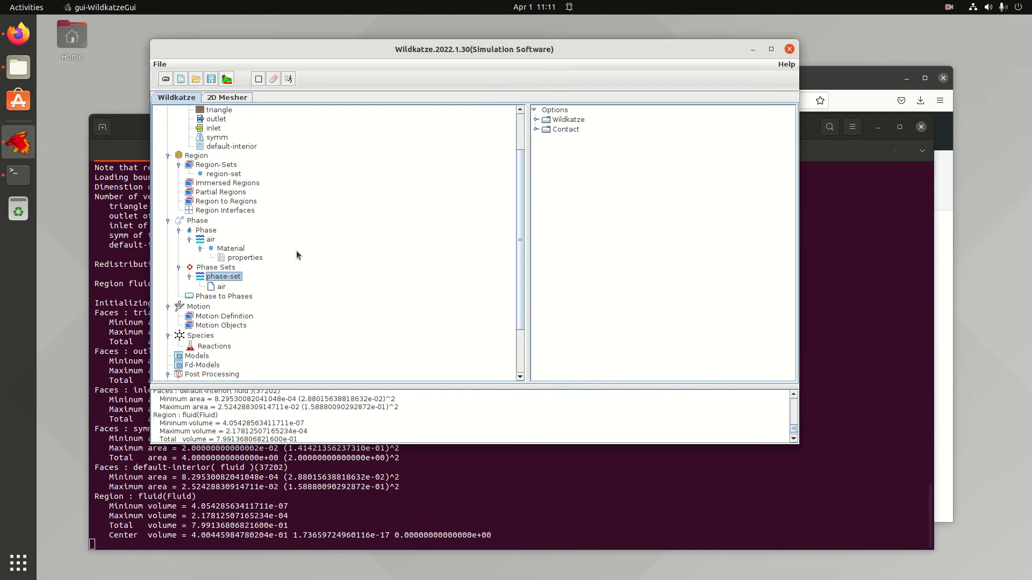
- Pre-initialize the solver from the Models node and expand Models
scroll(290, 236, "down", 2)
left_click(192, 291)
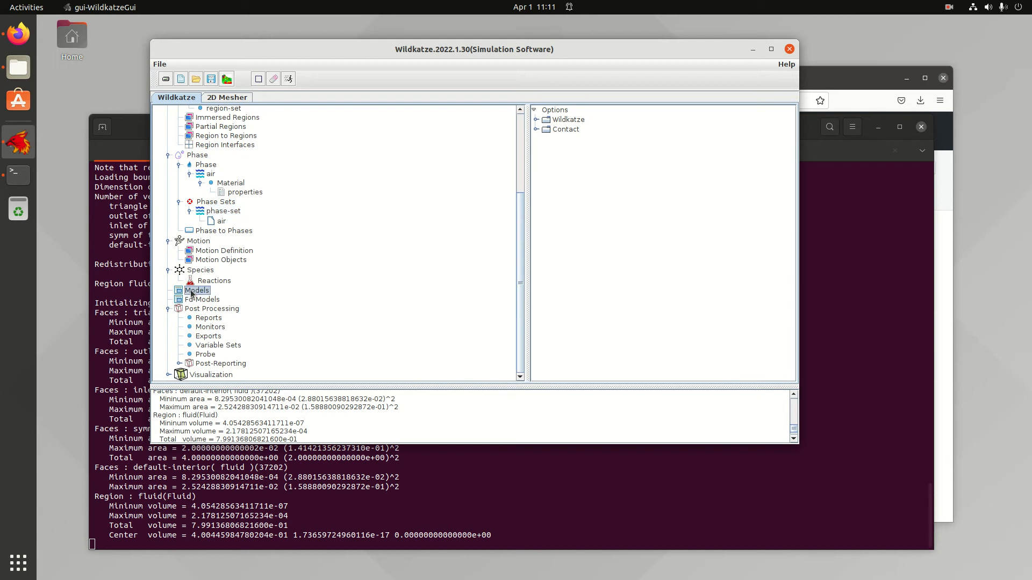
right_click(194, 293)
left_click(212, 301)
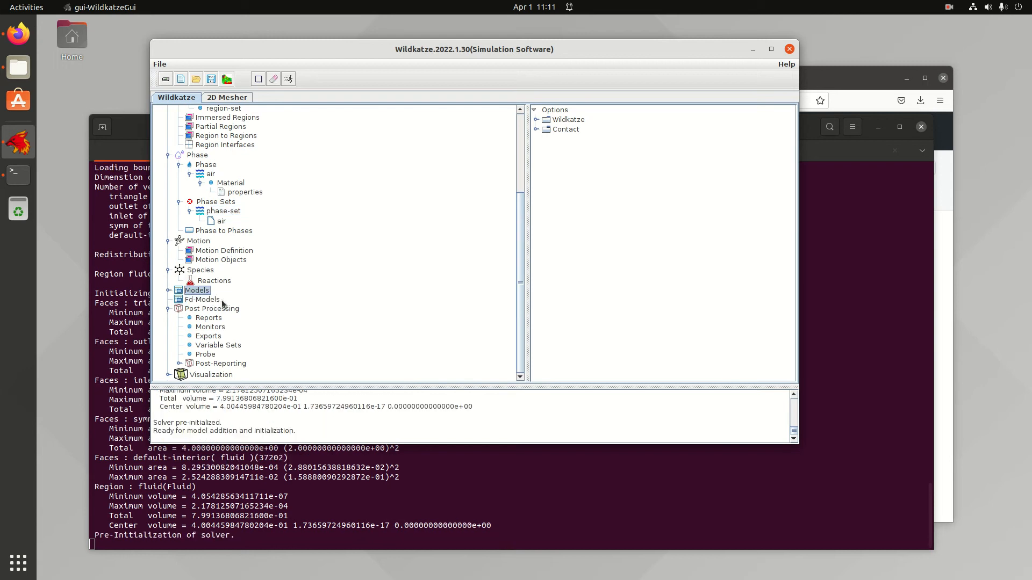
left_click(168, 291)
- Create a new model set under Models, expand Model Sets and select the new set
left_click(205, 301)
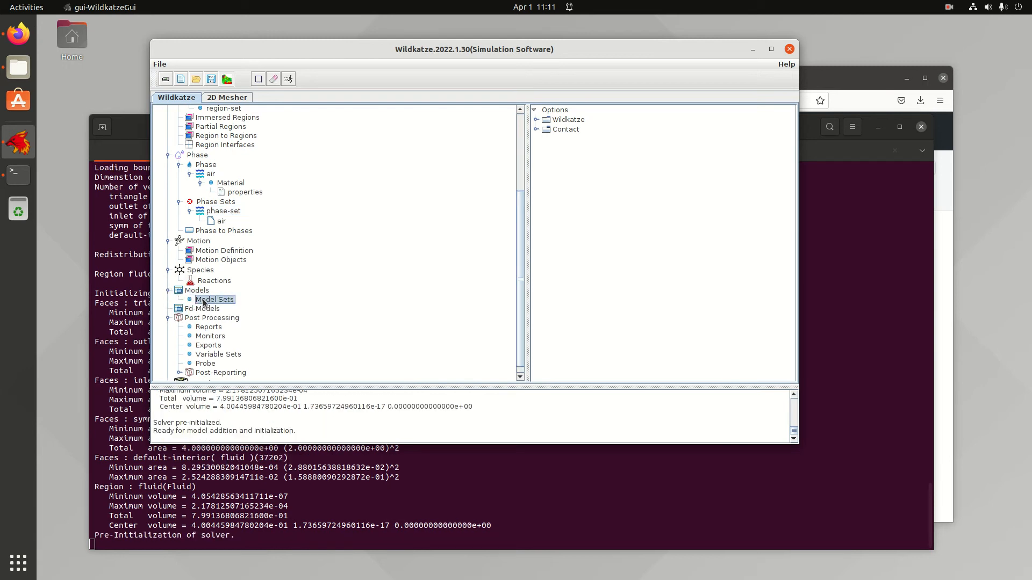
left_click(205, 292)
left_click(230, 300)
left_click(179, 300)
left_click(243, 312)
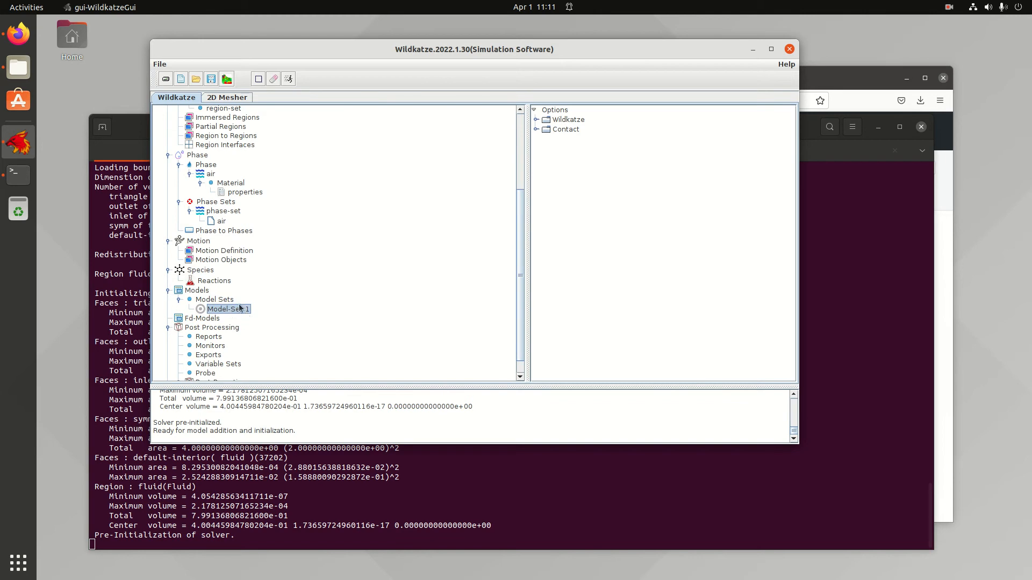
- Open the model selection for Model-Set-1, choose phase-set and region-set, and enlarge the dialog to show the full model list
right_click(245, 314)
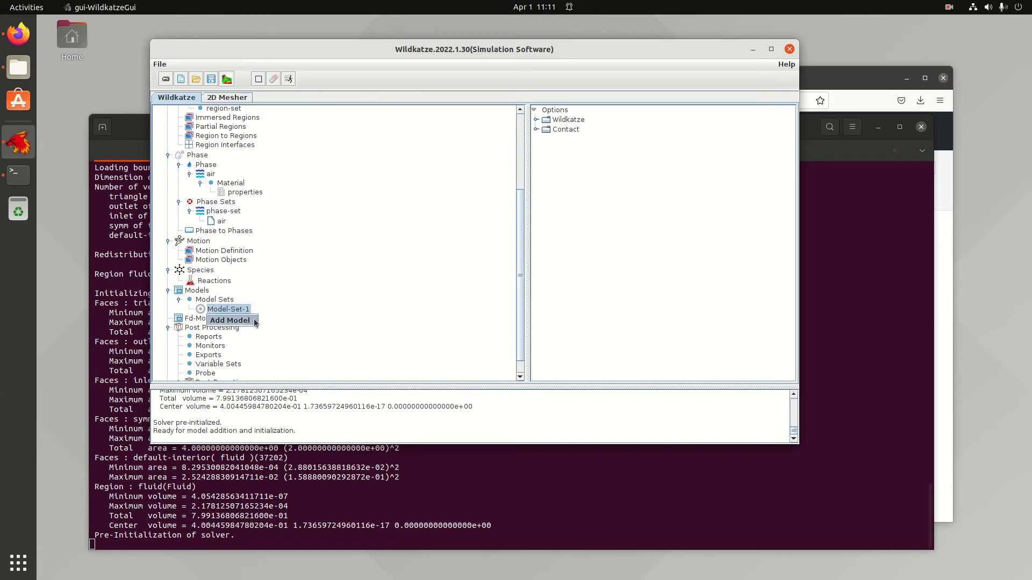
left_click(230, 320)
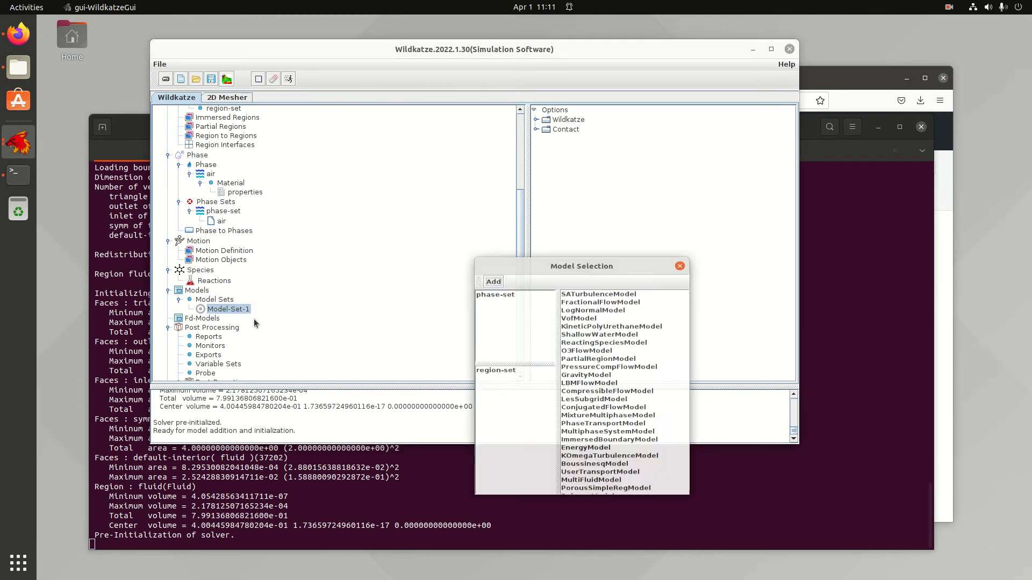
left_click_drag(580, 241, 453, 130)
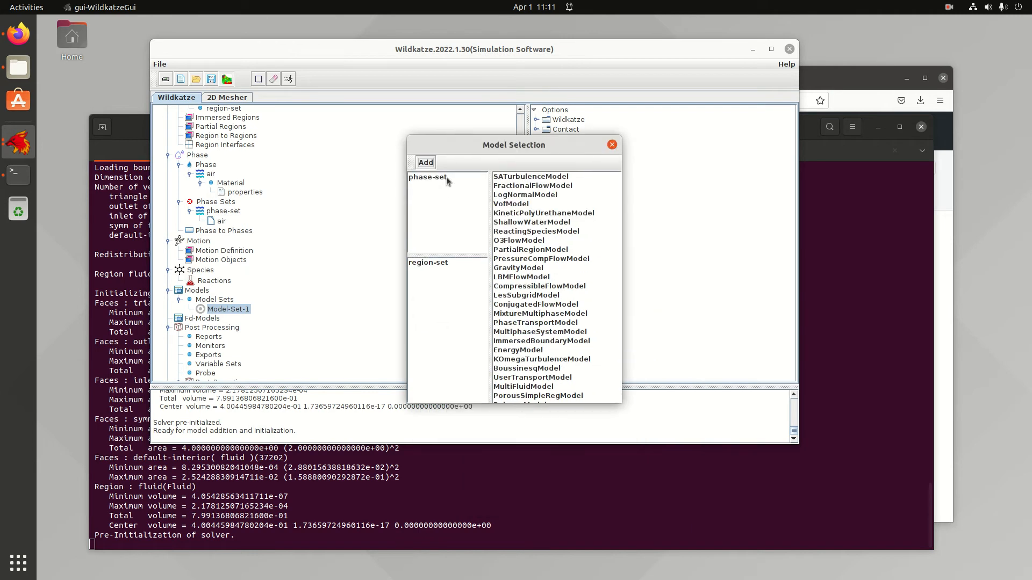
left_click(455, 176)
left_click(451, 263)
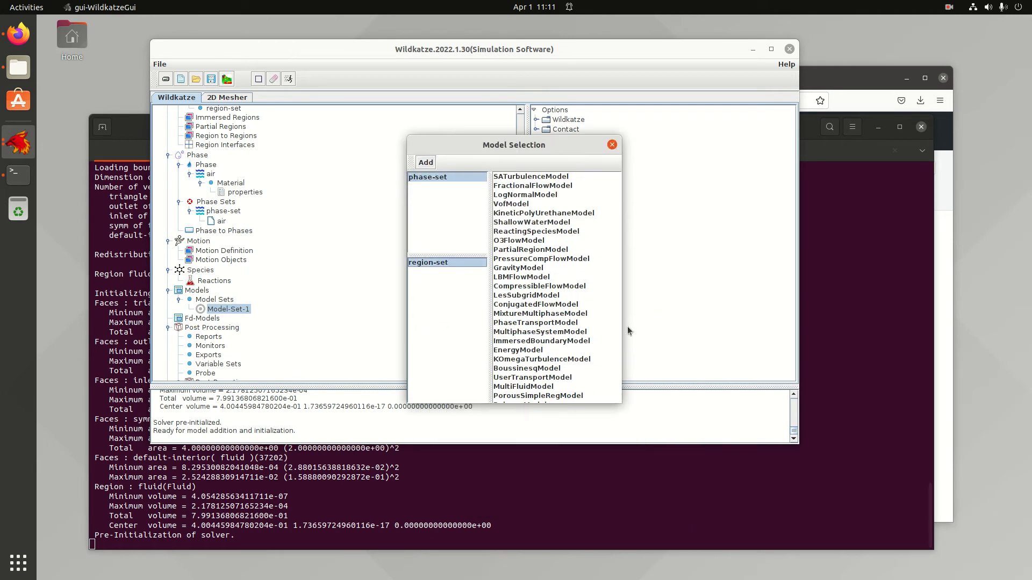
left_click_drag(622, 403, 779, 463)
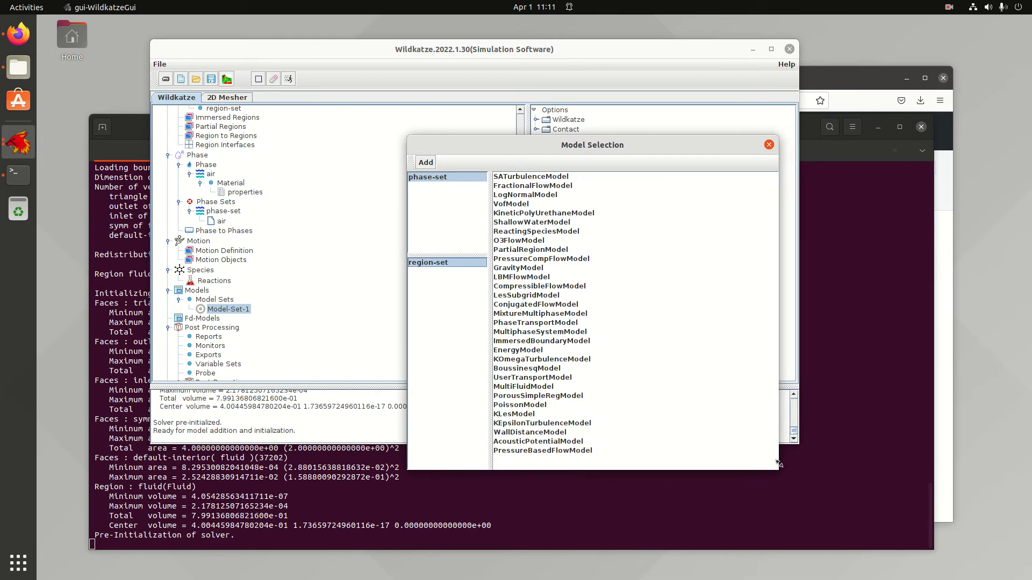
- Examine the available models, including the turbulence, VOF, conjugated flow, immersed boundary, energy, multi-fluid, user transport, acoustic potential and pressure-based flow models
left_click(547, 178)
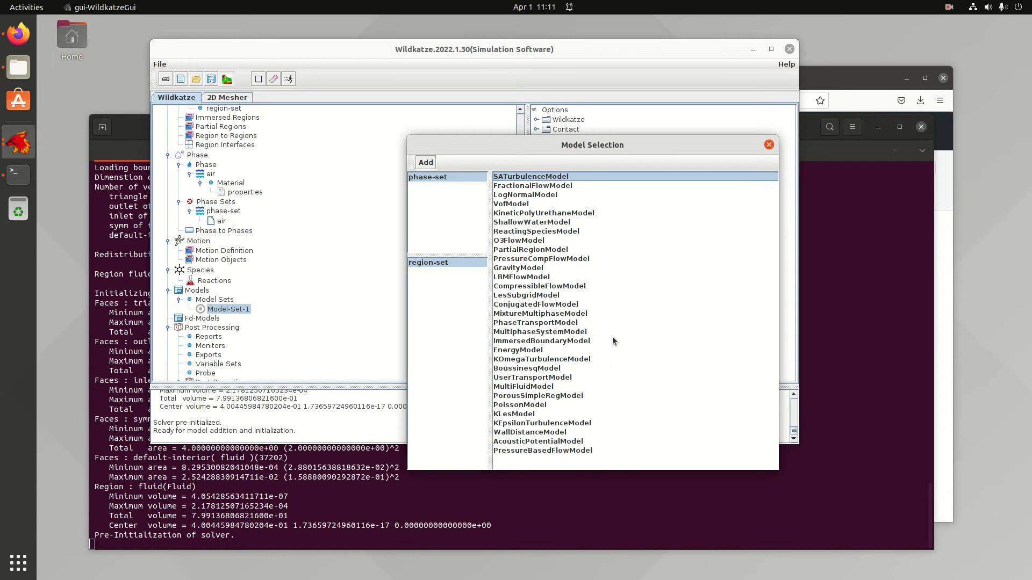
left_click(531, 205)
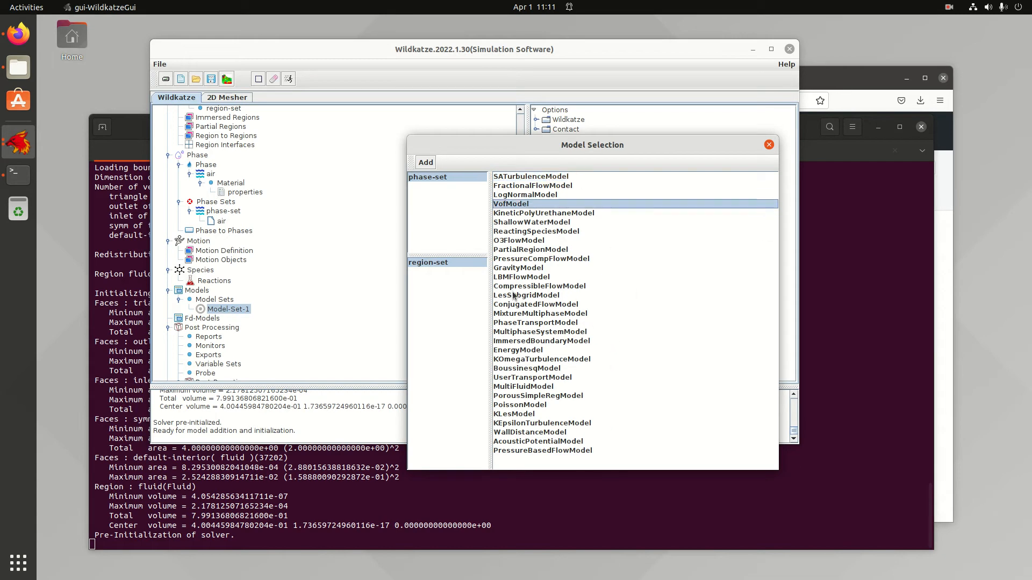
left_click(552, 305)
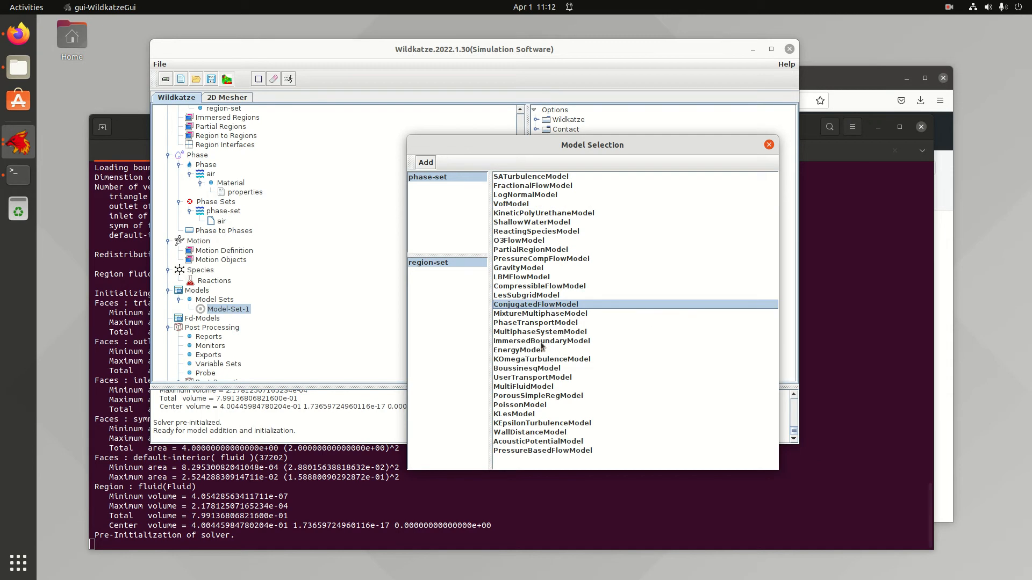
left_click(540, 343)
left_click(523, 351)
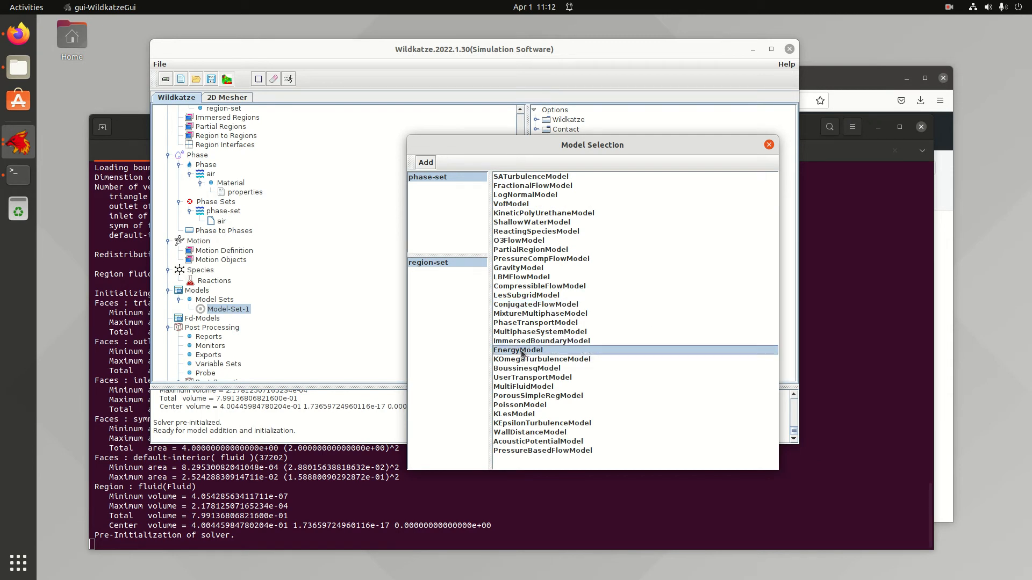
left_click(533, 389)
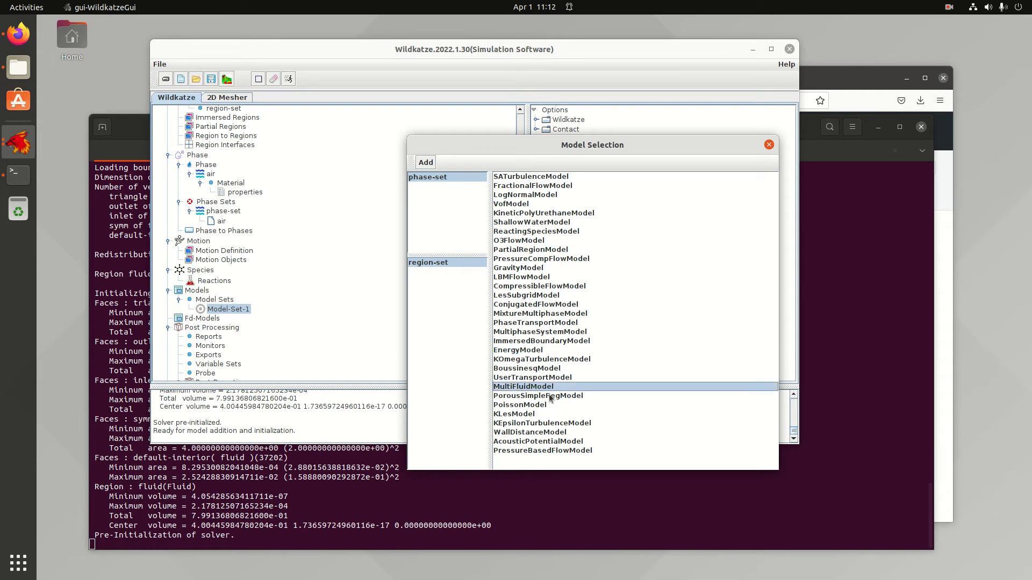
left_click(552, 379)
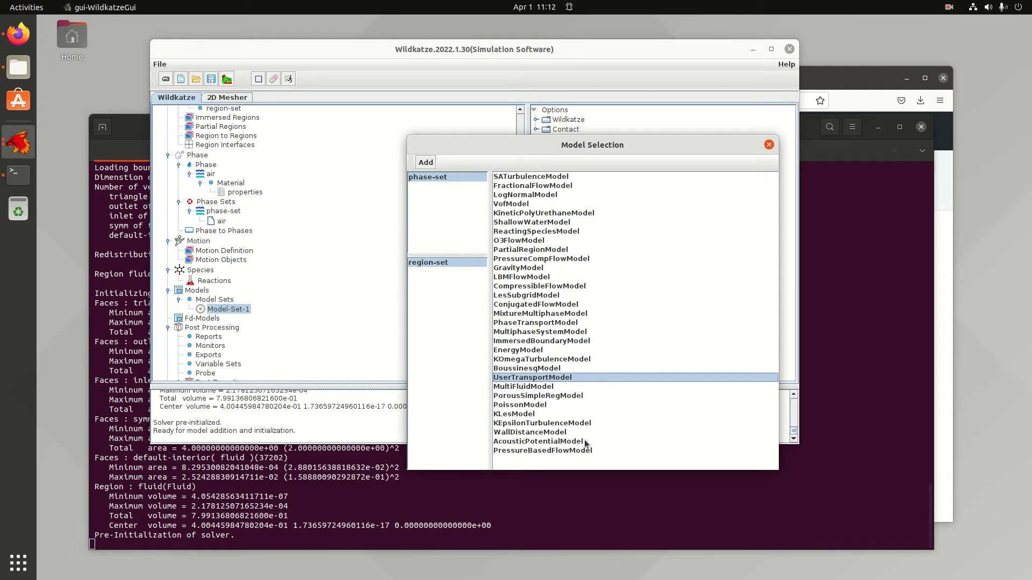
left_click(519, 415)
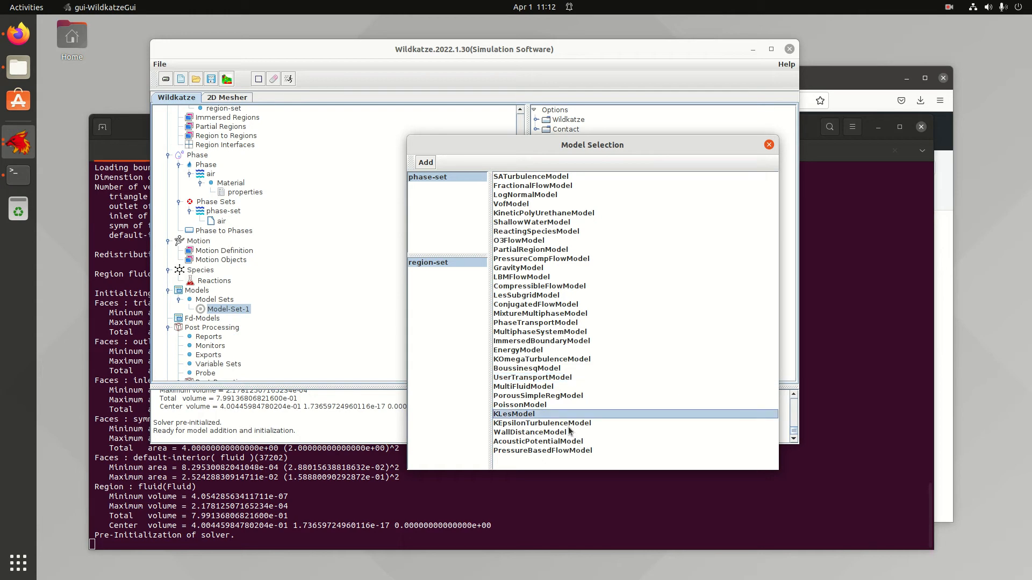
left_click(558, 425)
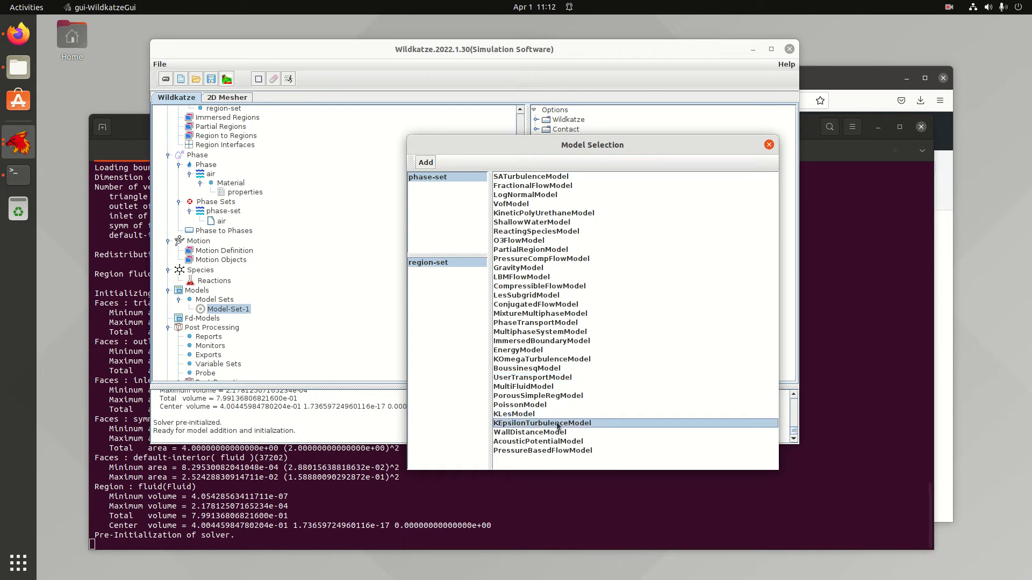
left_click(530, 443)
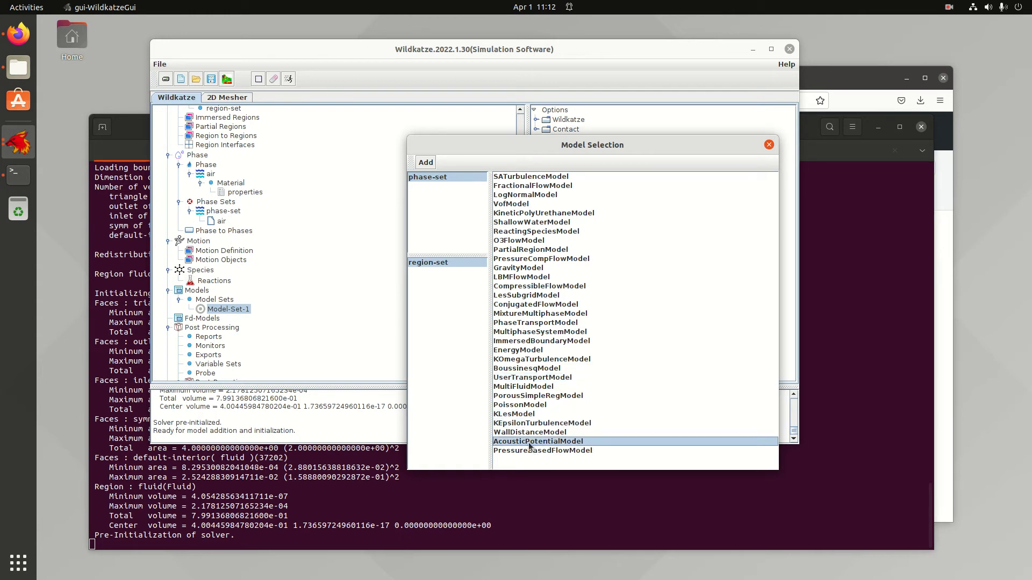
left_click(567, 451)
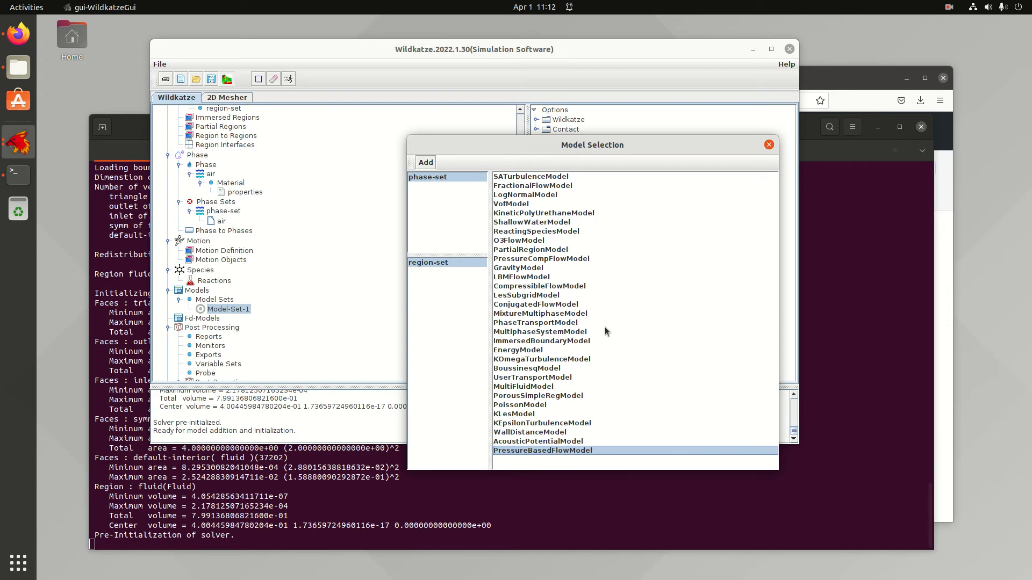
- Add WallDistanceModel, PressureBasedFlowModel and KOmegaTurbulenceModel to Model-Set-1 for phase-set on region-set, and close the model selection
left_click(541, 433)
left_click(425, 163)
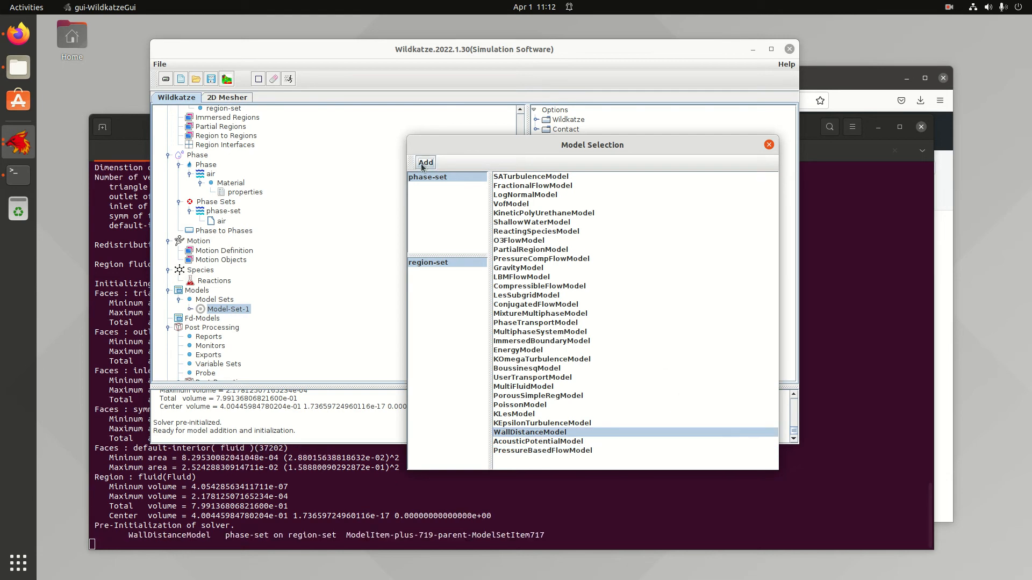
left_click(580, 451)
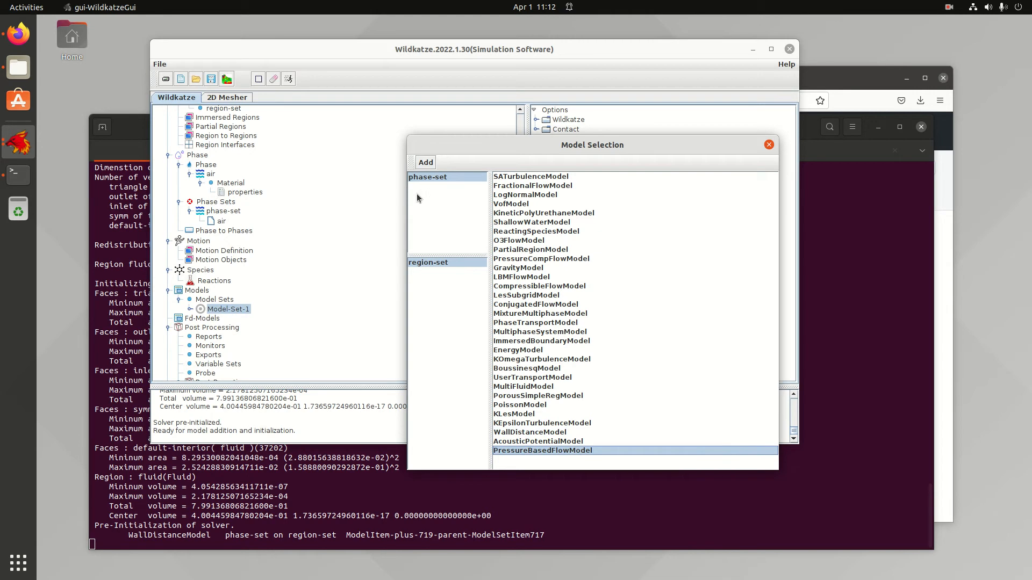
left_click(425, 163)
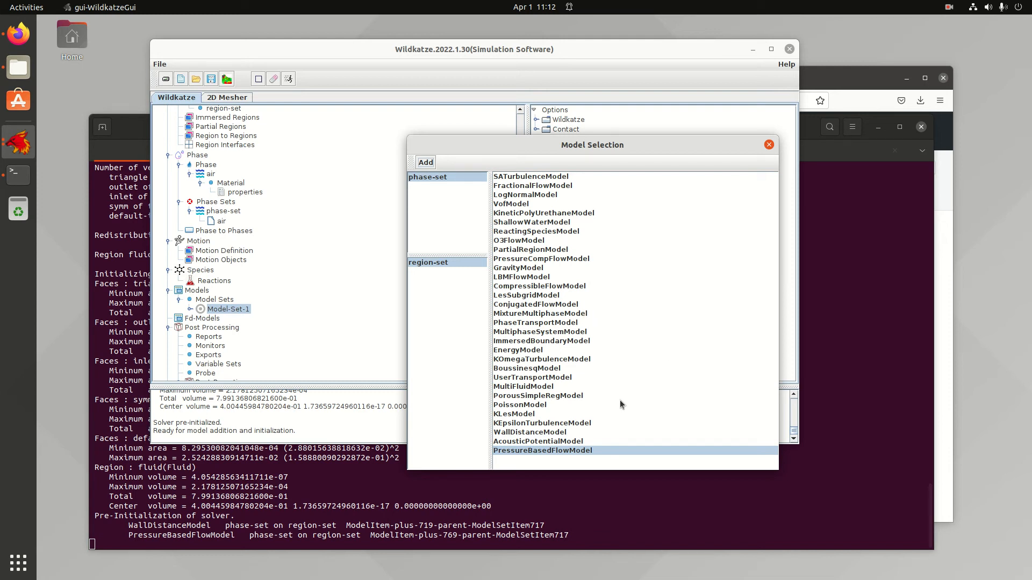
left_click(564, 359)
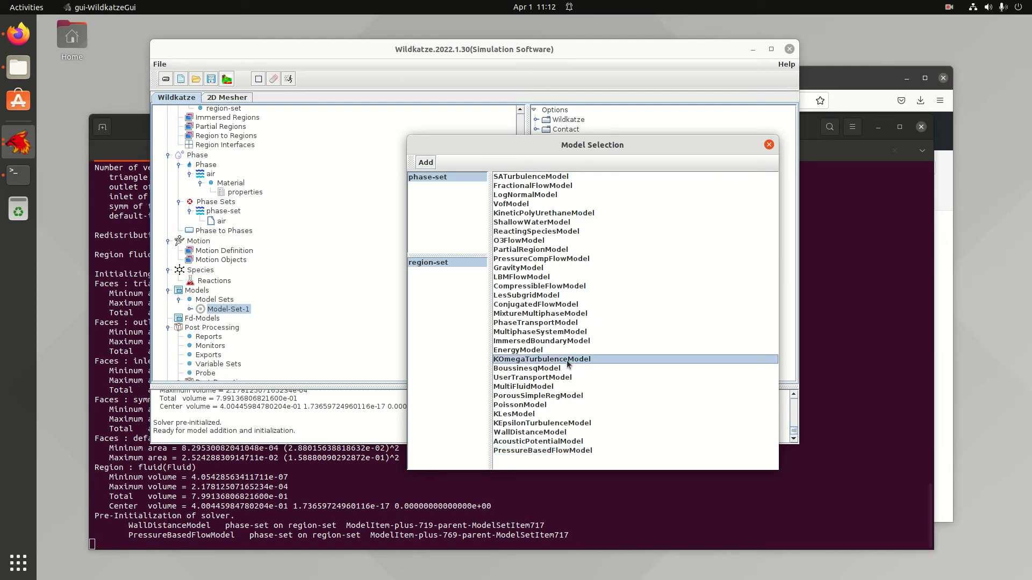
left_click(426, 163)
left_click(769, 145)
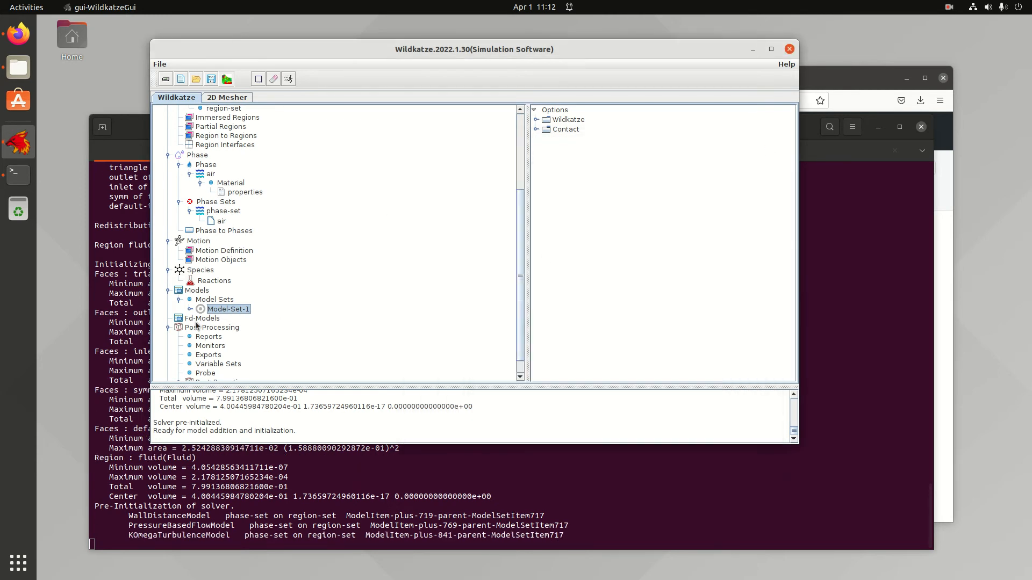
- Expand Model-Set-1 and examine the entries under WallDistanceModel and PressureBasedFlowModel
left_click(190, 309)
scroll(382, 306, "down", 2)
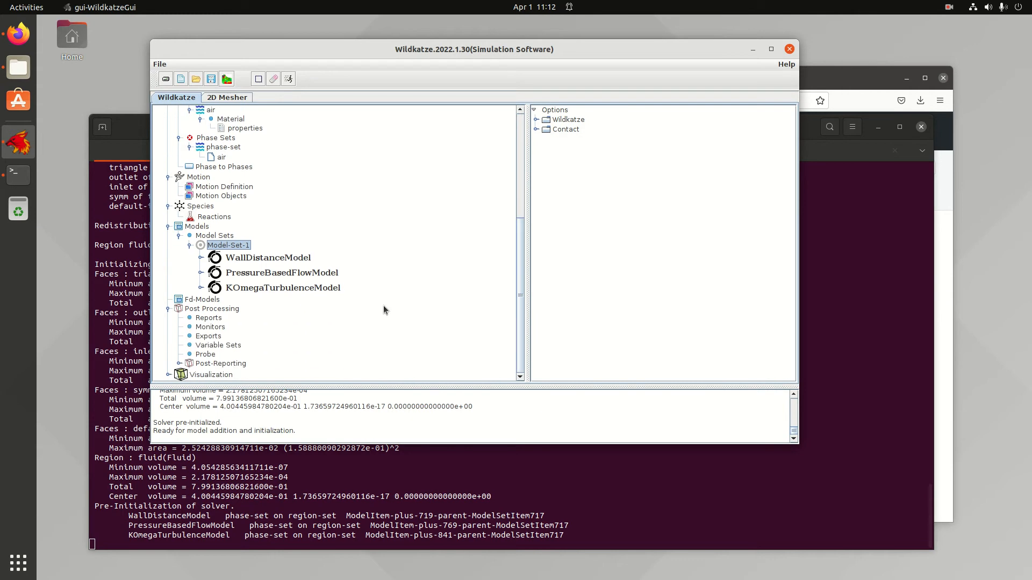
left_click(277, 259)
left_click(298, 274)
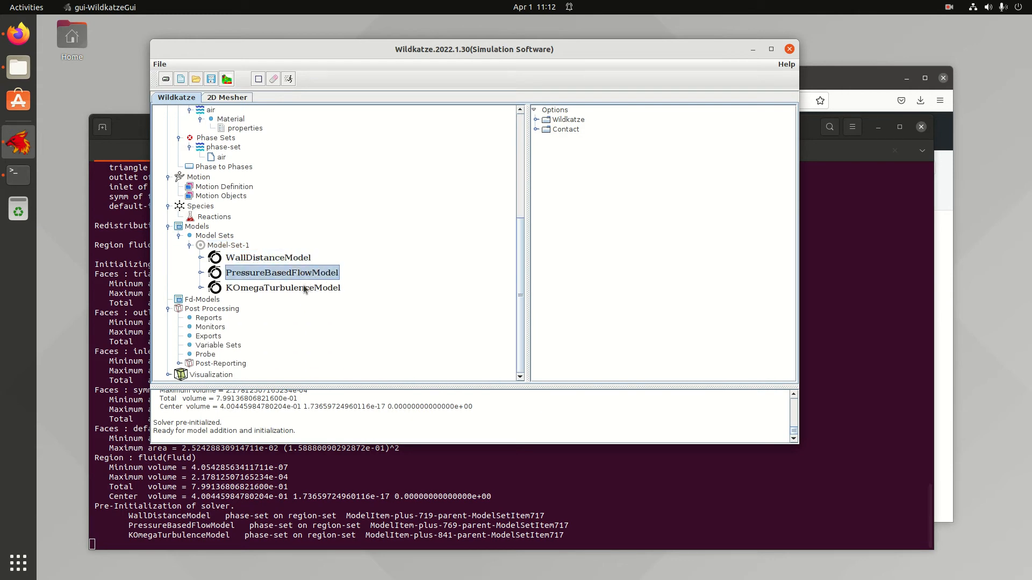
left_click(300, 259)
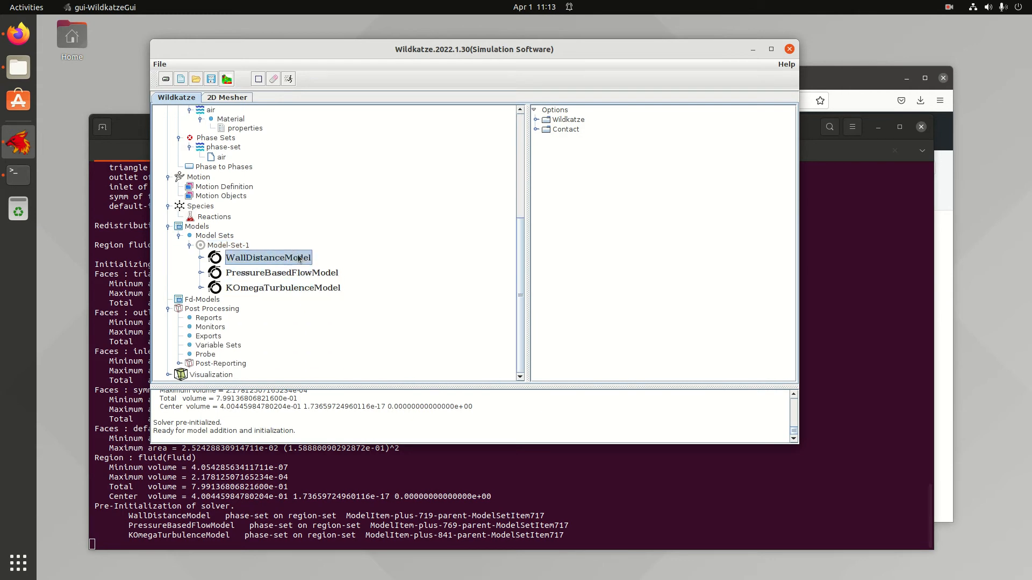
left_click(201, 273)
left_click(201, 258)
scroll(308, 305, "down", 3)
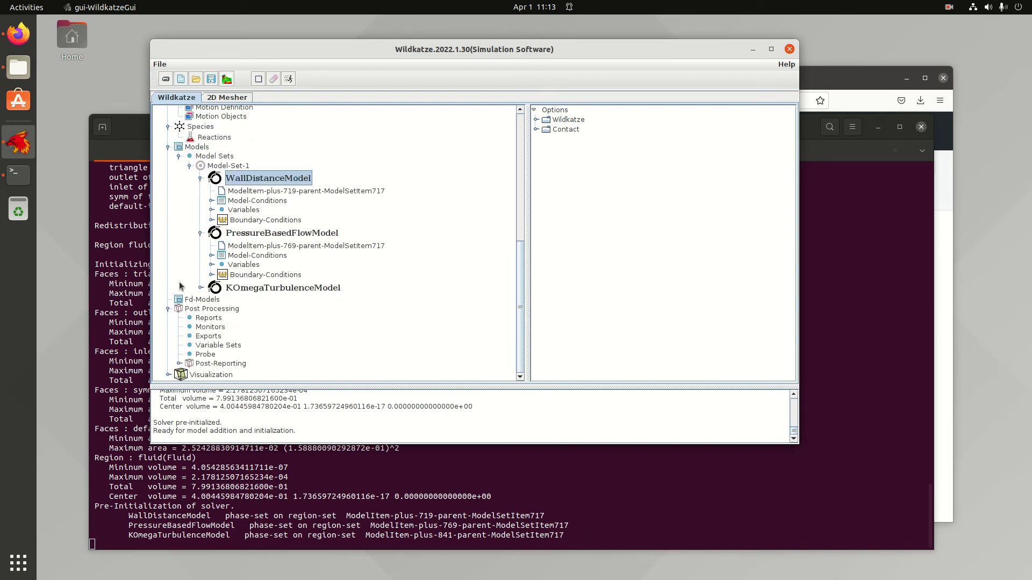
- Expand KOmegaTurbulenceModel and examine the PressureBasedFlowModel model conditions for air and default-phase
left_click(201, 288)
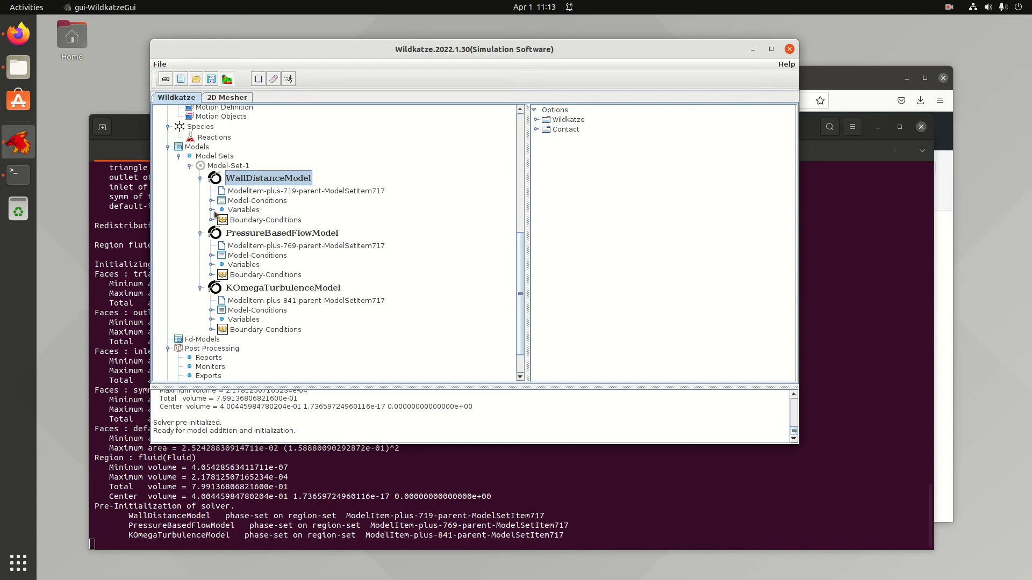
scroll(256, 218, "down", 1)
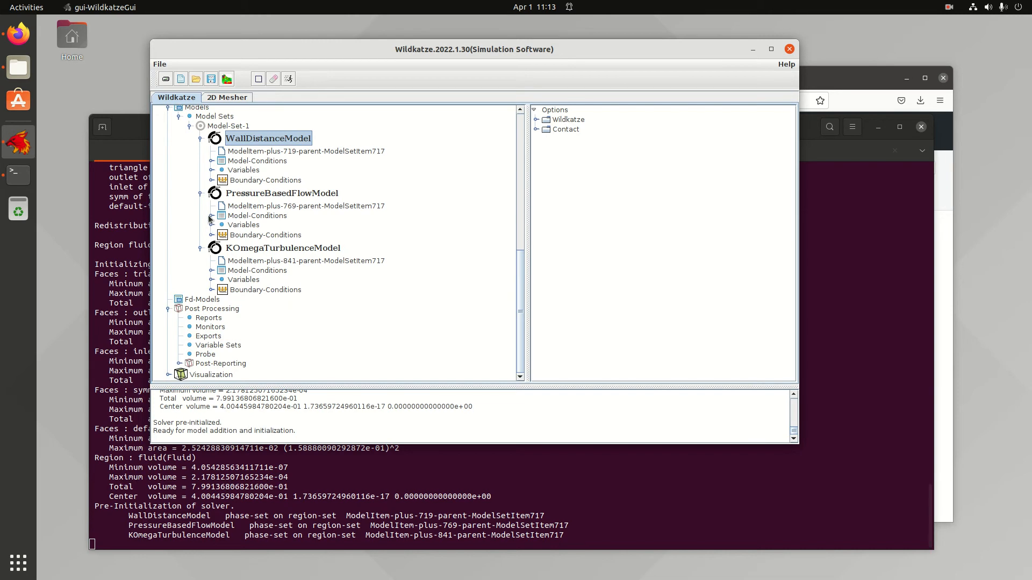
left_click(236, 216)
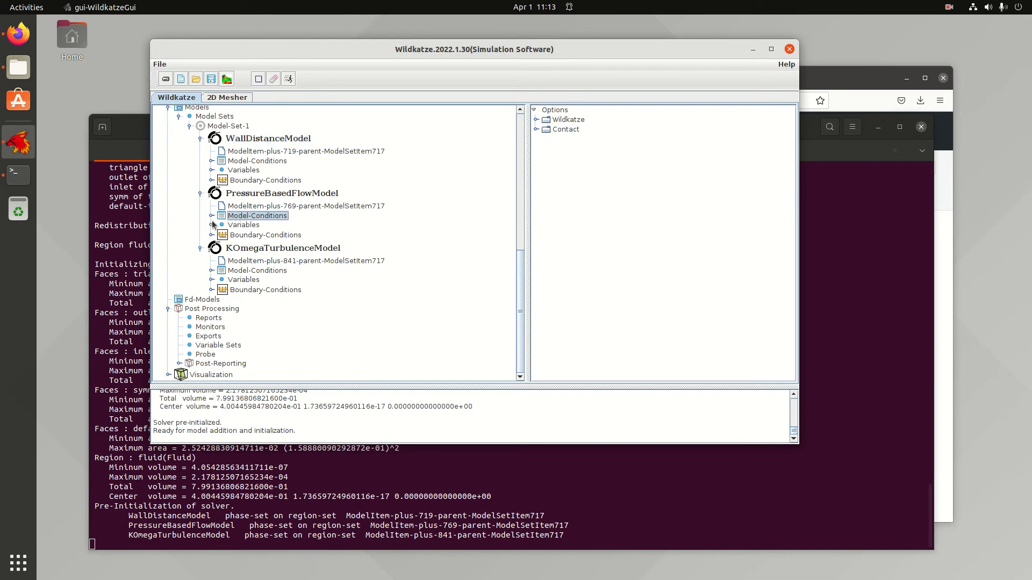
left_click(211, 216)
left_click(249, 226)
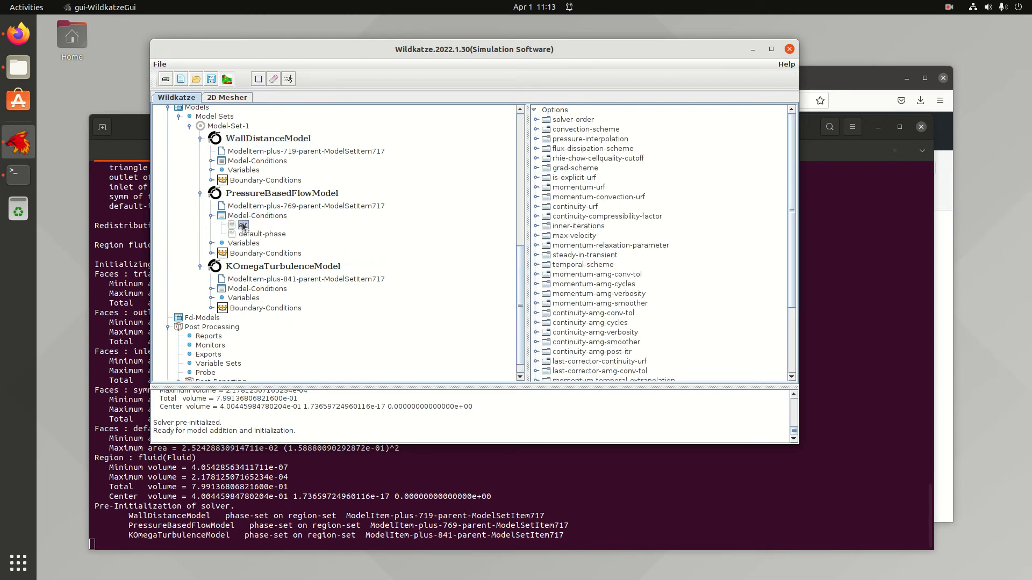
left_click(250, 234)
left_click(245, 226)
left_click(258, 235)
left_click(245, 227)
left_click(278, 194)
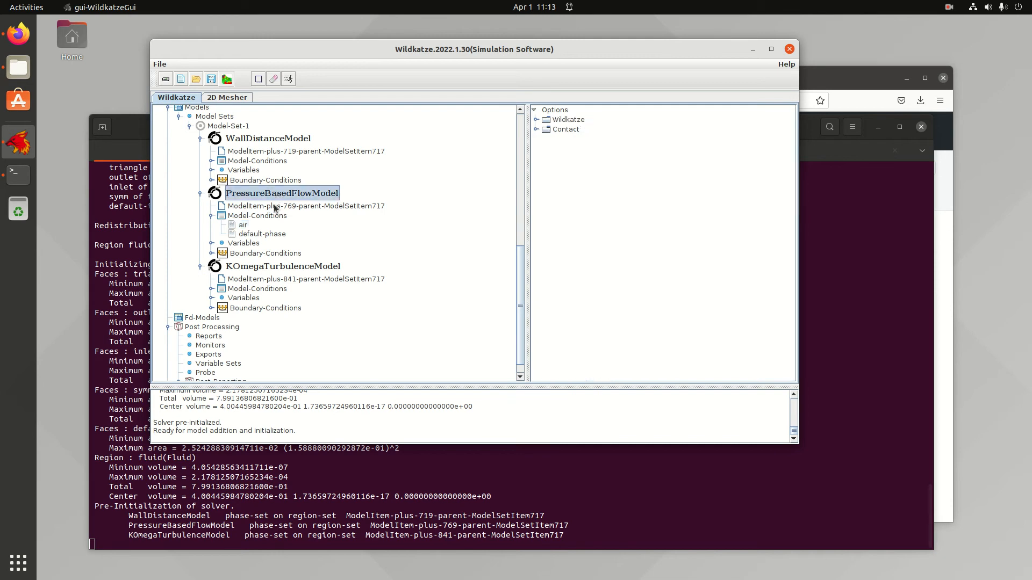
- Show PressureBasedFlowModel's model conditions for air and enlarge the window and options area to fit the full list
left_click(244, 226)
left_click_drag(525, 205, 492, 204)
left_click_drag(799, 445, 907, 522)
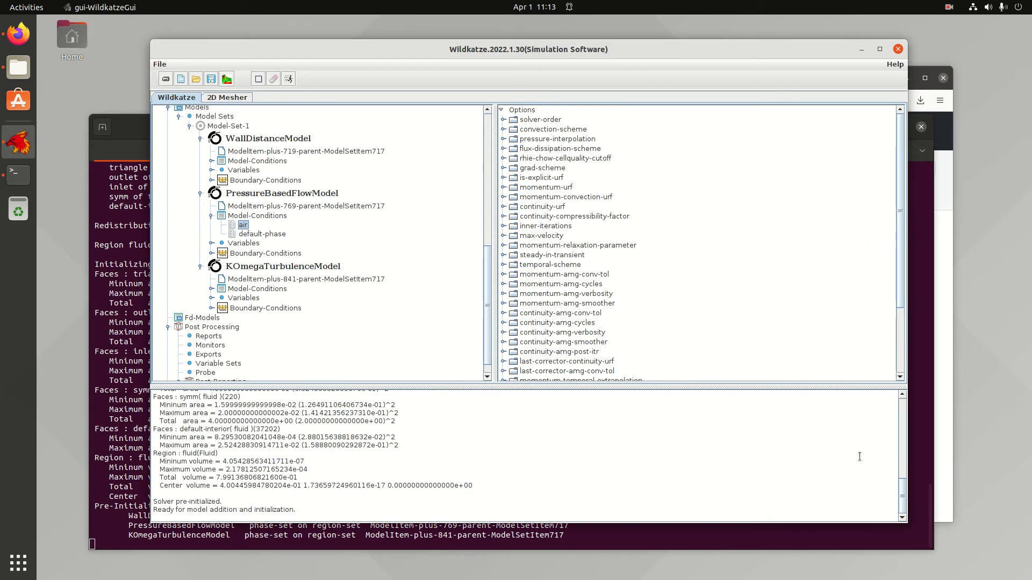
left_click_drag(664, 384, 664, 485)
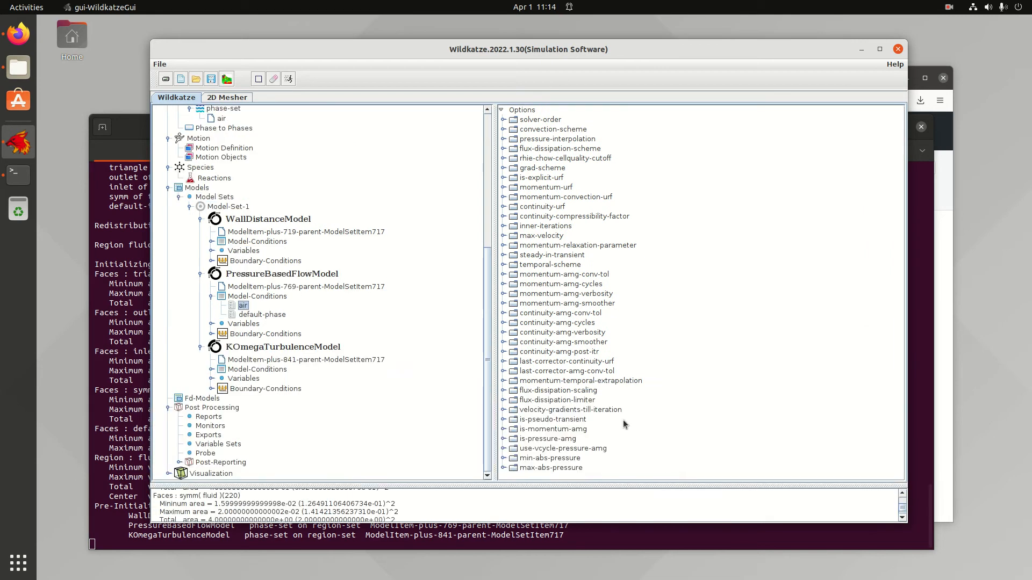
- Set the convection-scheme for air in PressureBasedFlowModel to Bounded-Central
left_click(504, 129)
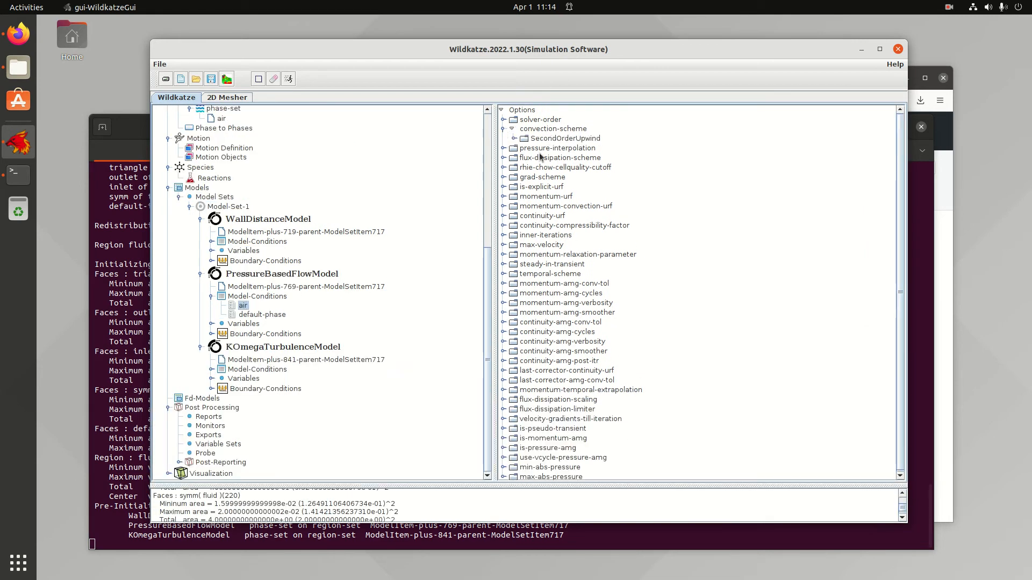
left_click(513, 138)
left_click(571, 176)
right_click(571, 177)
left_click(570, 186)
left_click(566, 139)
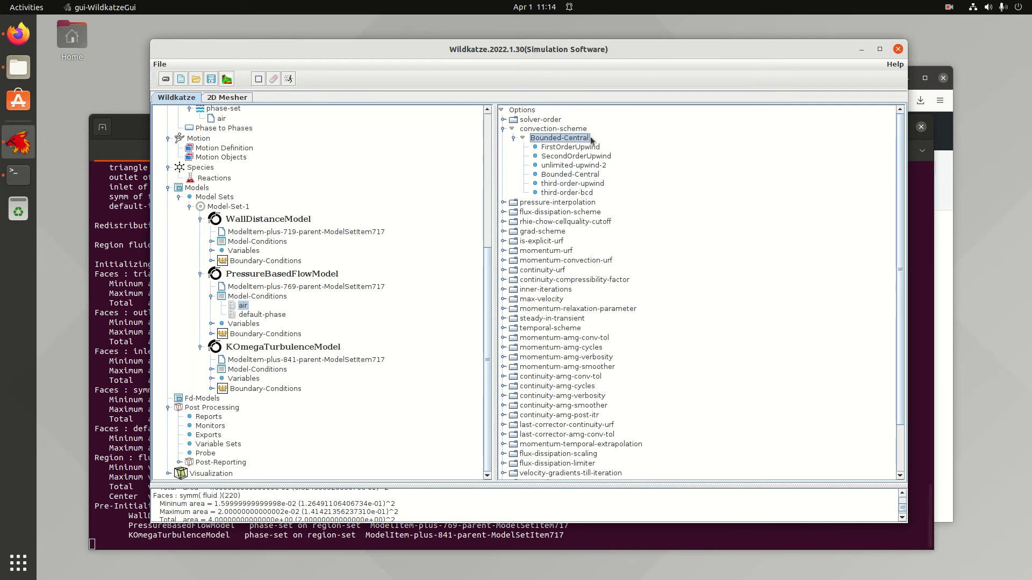
- Set the momentum-urf for air in PressureBasedFlowModel to 0.8
left_click(504, 251)
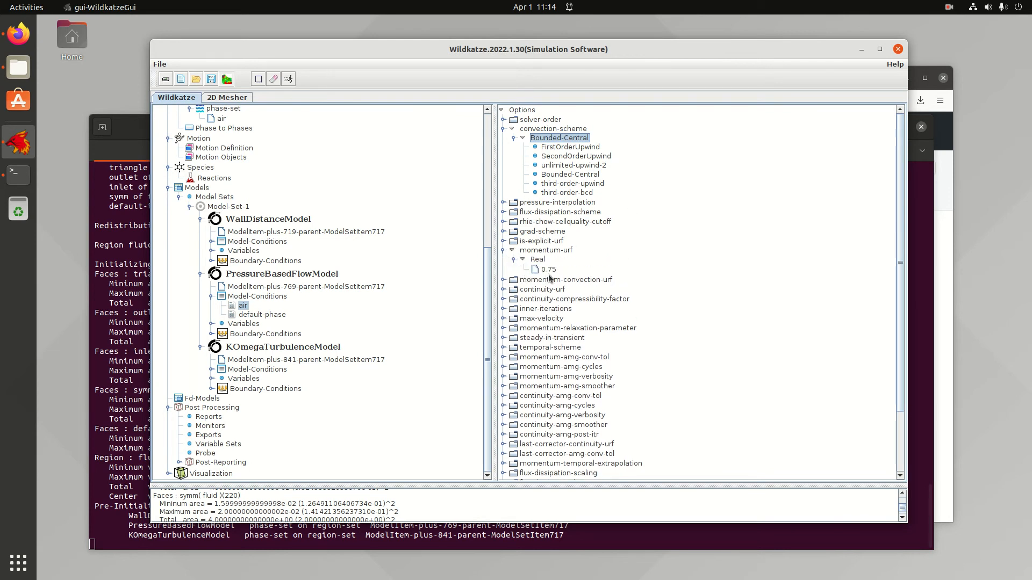
triple_click(549, 270)
left_click(563, 269)
key("BackSpace")
key("BackSpace")
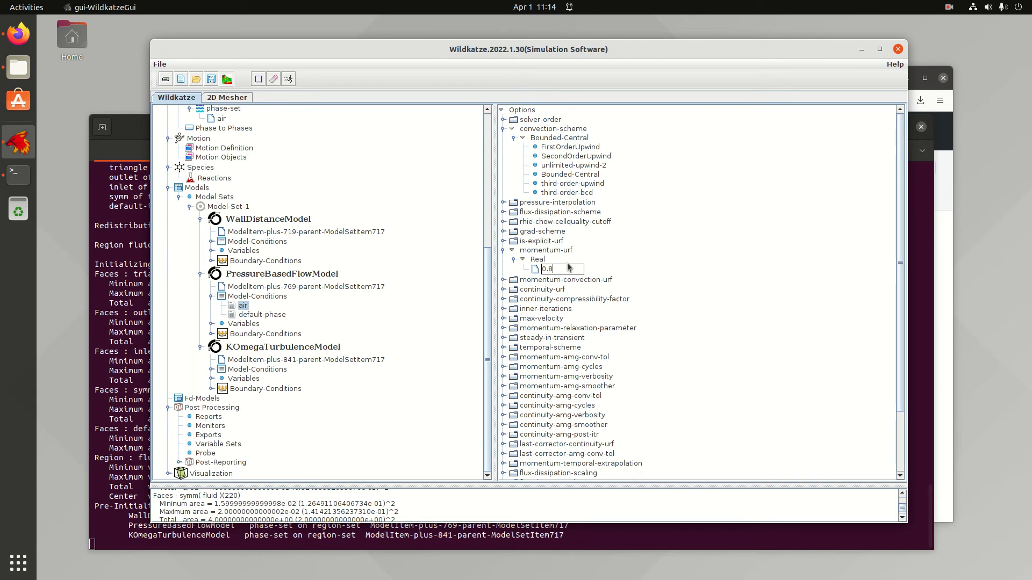
key("Return")
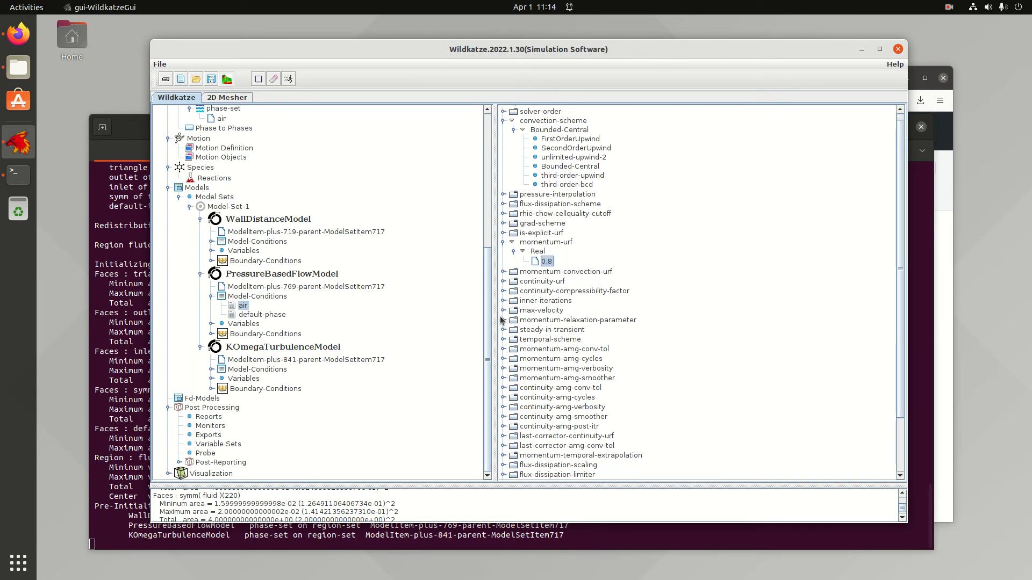
- Set the continuity-urf for air in PressureBasedFlowModel to 0.2
left_click(503, 281)
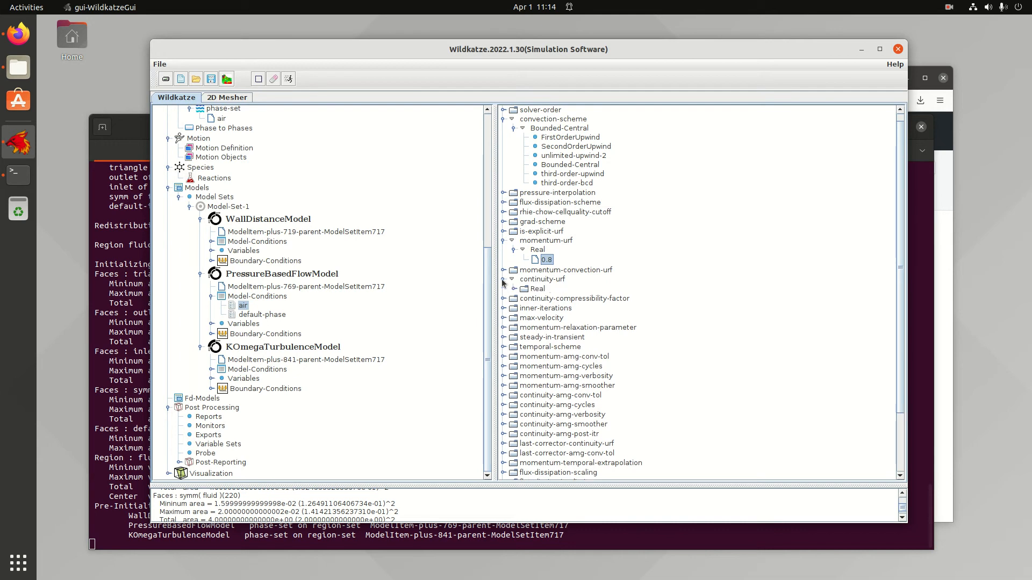
left_click(514, 288)
left_click(554, 299)
left_click(555, 298)
type("2")
key("Return")
scroll(560, 296, "down", 1)
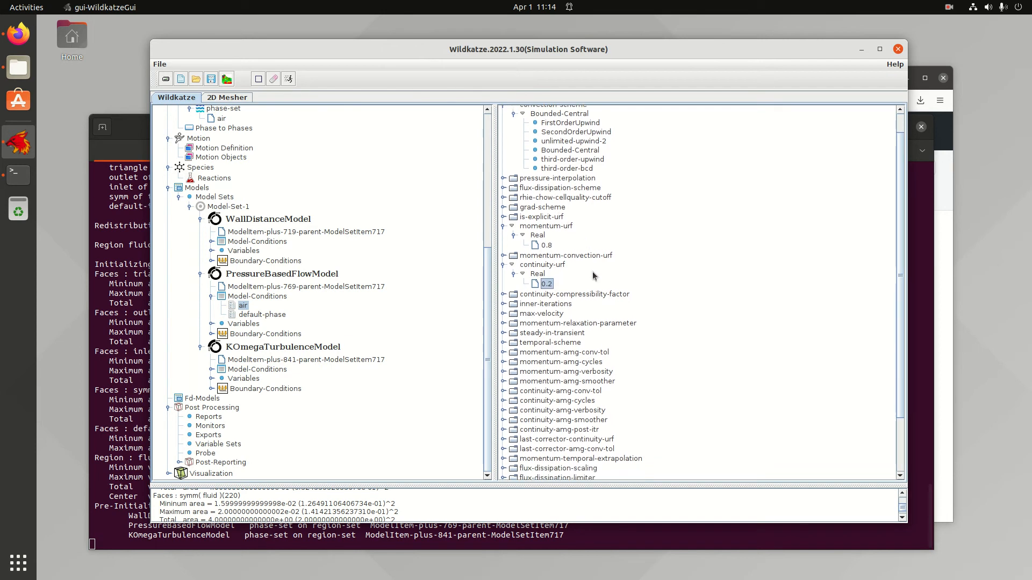
scroll(564, 293, "down", 2)
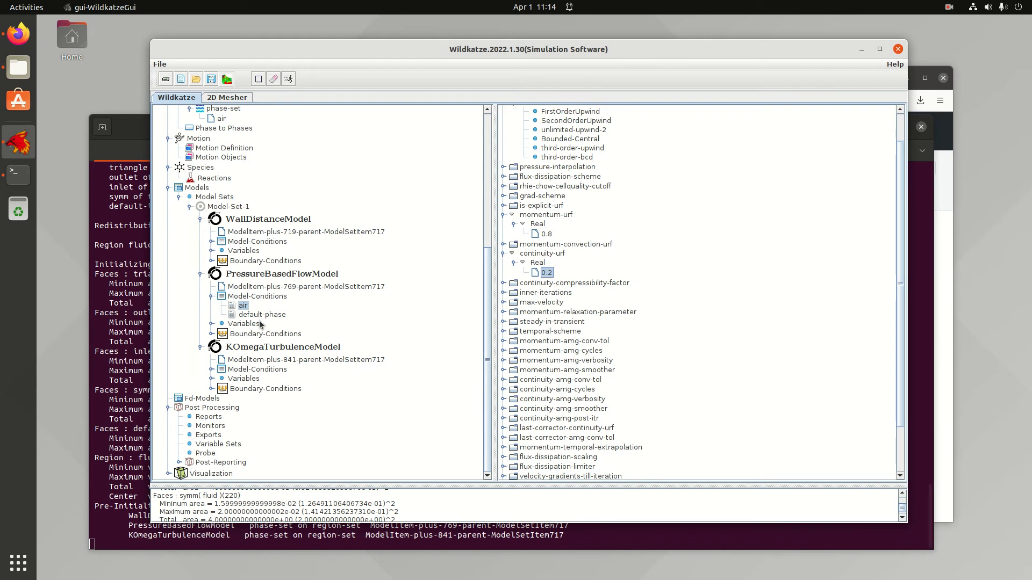
- Expand PressureBasedFlowModel's fluid boundary conditions and examine the wall-type options for air on the triangle boundary
left_click(212, 334)
left_click(240, 334)
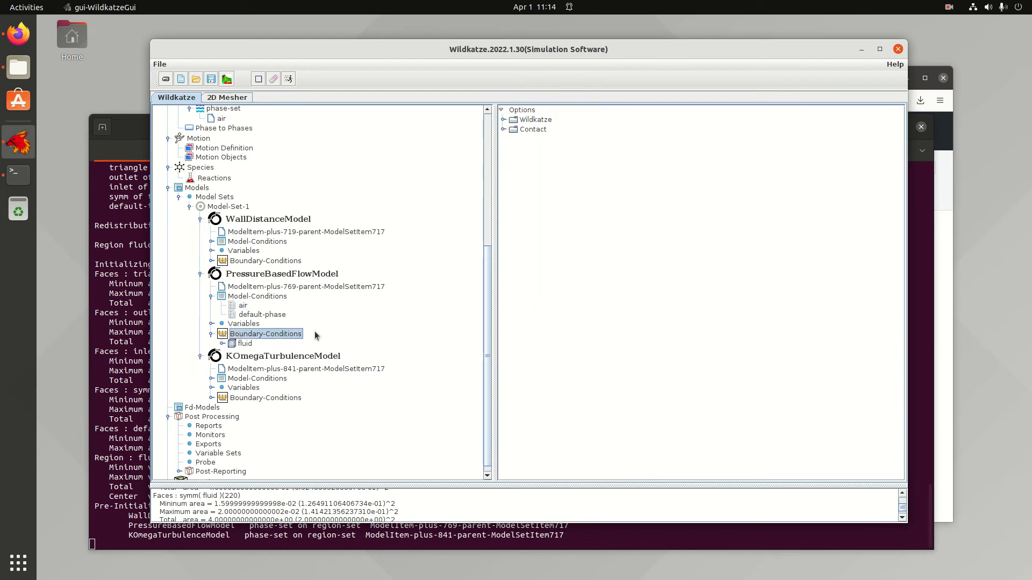
scroll(322, 336, "down", 1)
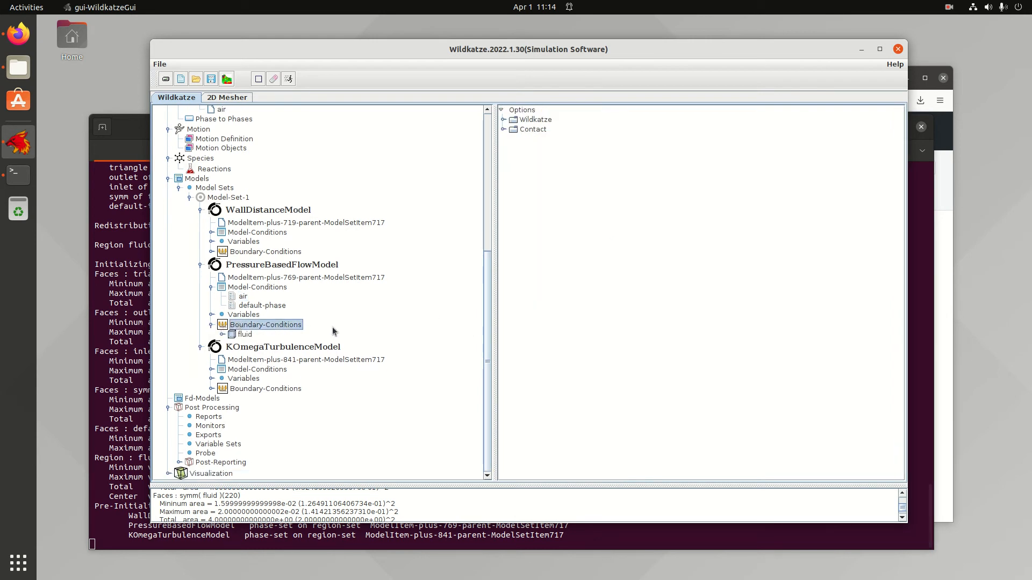
left_click(222, 335)
left_click(242, 334)
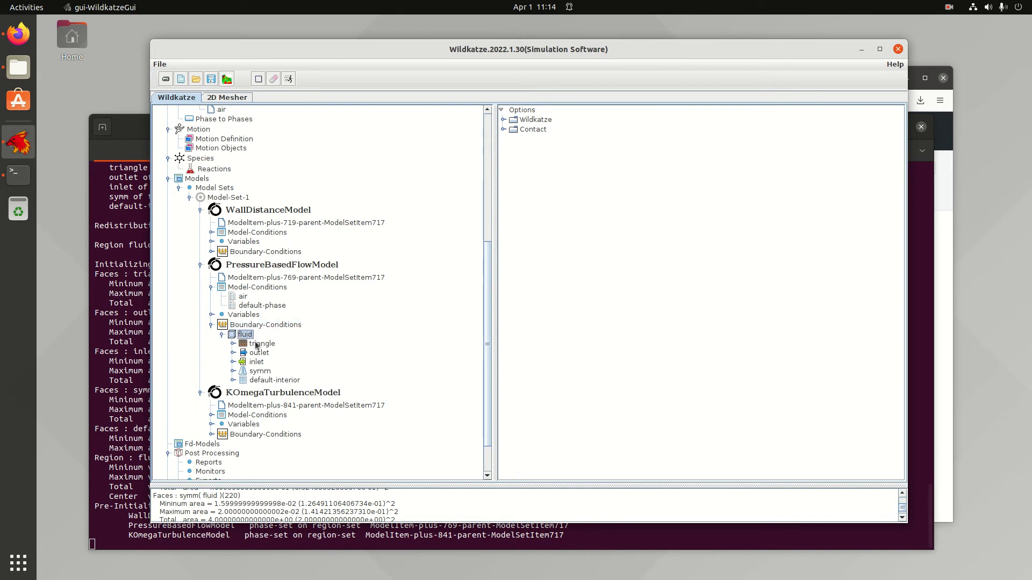
left_click(261, 344)
scroll(318, 351, "down", 5)
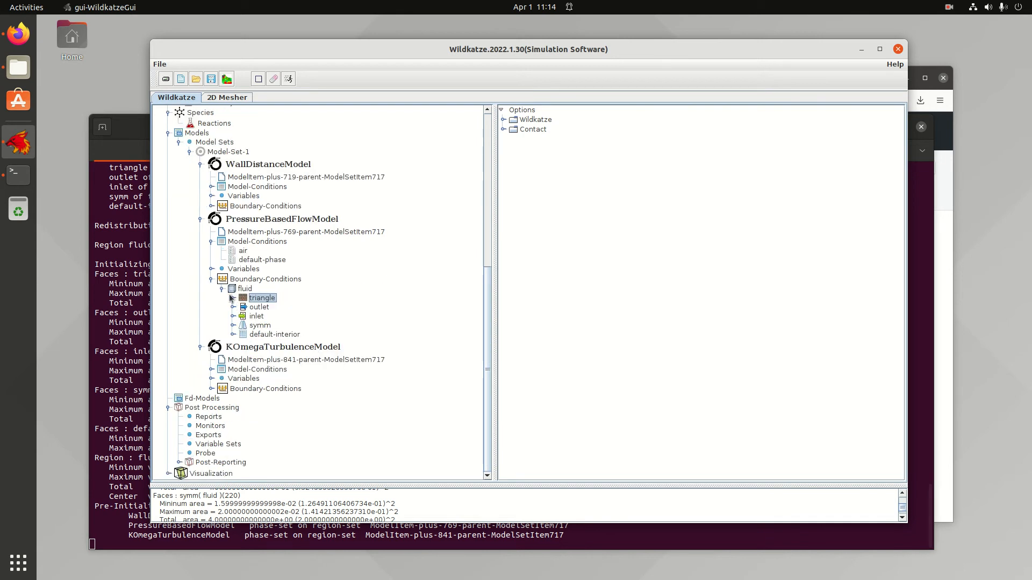
left_click(233, 298)
left_click(265, 308)
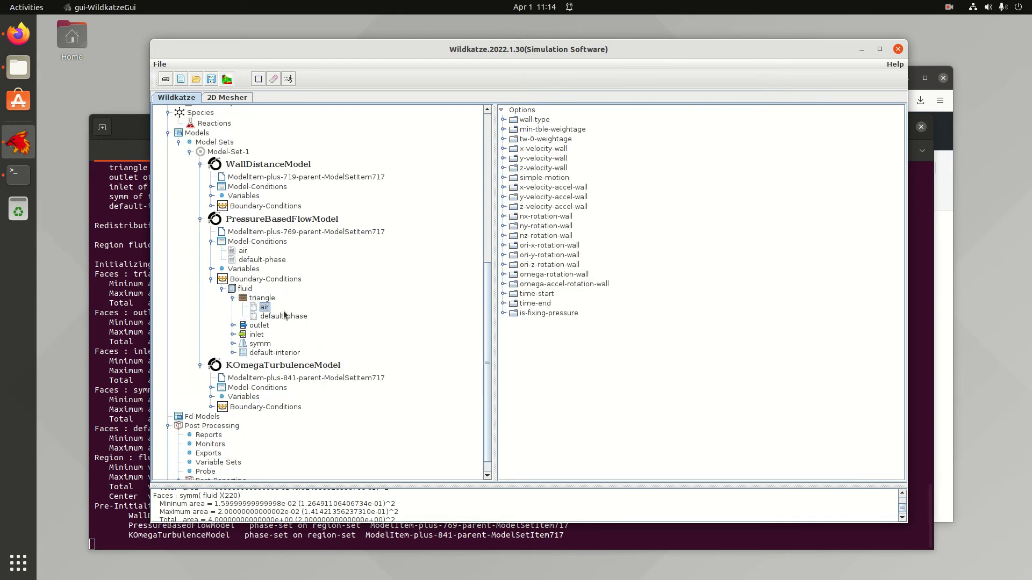
left_click(503, 119)
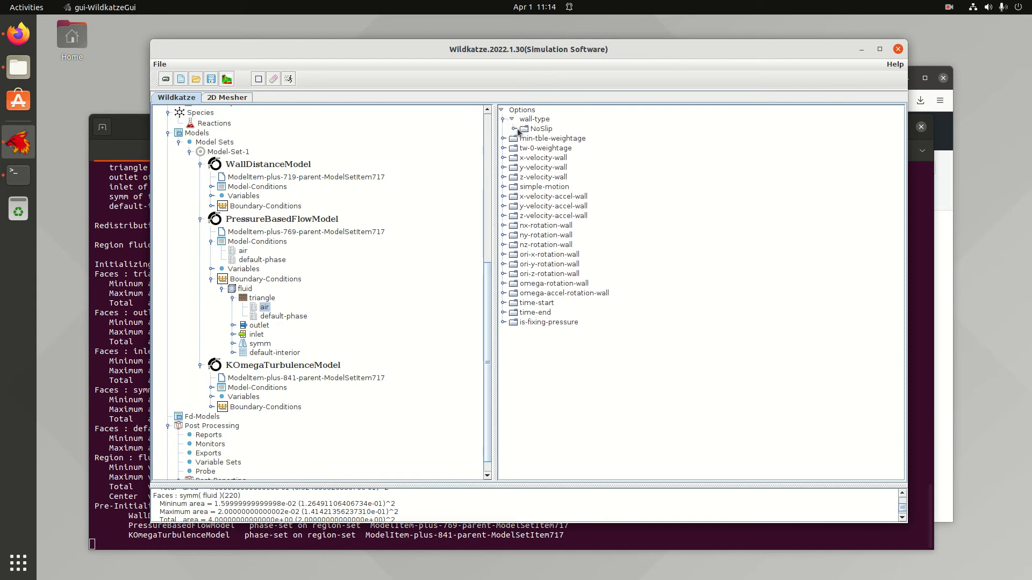
left_click(514, 129)
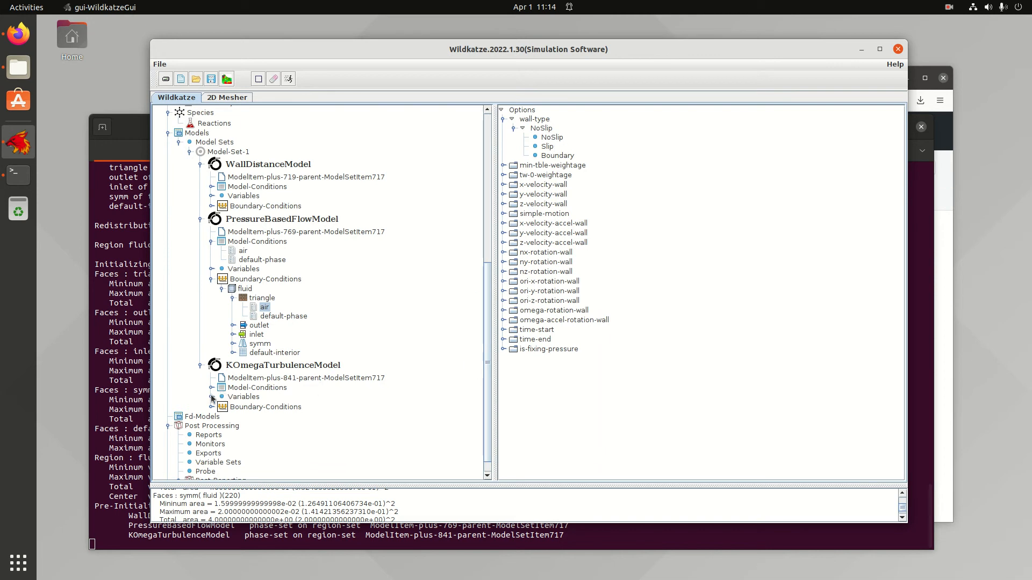
- Open the inlet boundary's air conditions in PressureBasedFlowModel and examine the available inlet-type options
left_click(256, 335)
left_click(233, 335)
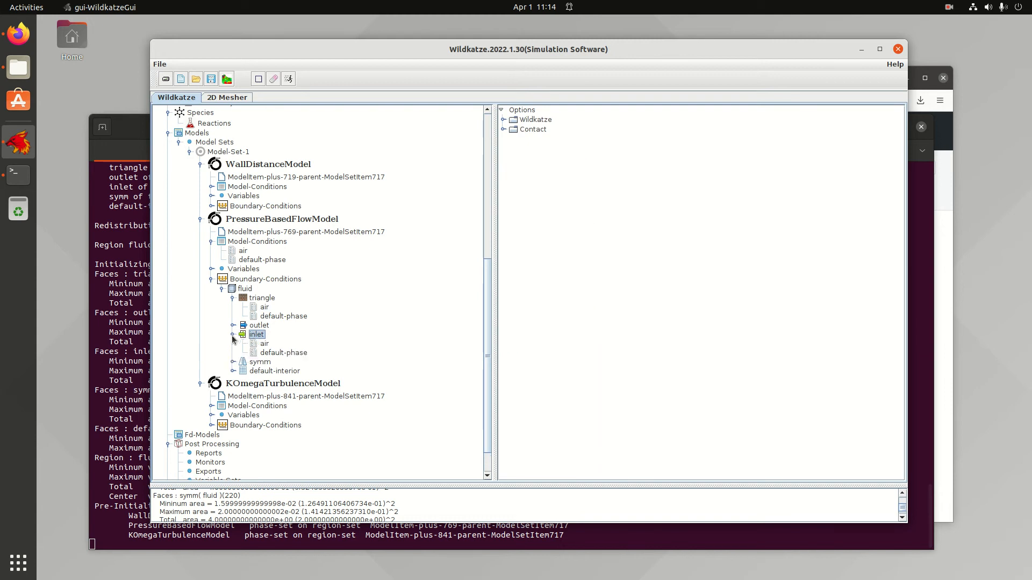
left_click(264, 345)
left_click(504, 119)
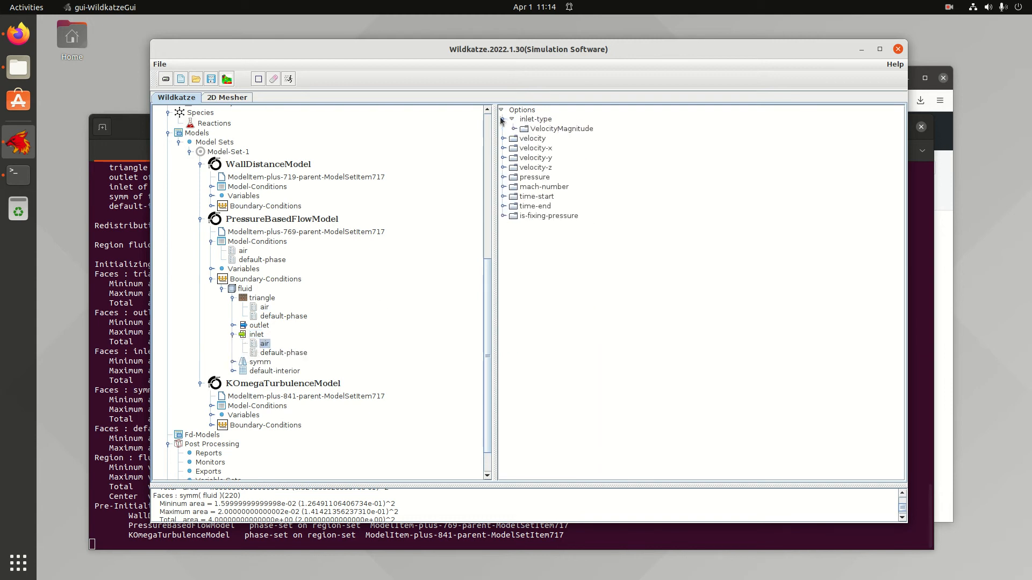
left_click(521, 128)
left_click(569, 128)
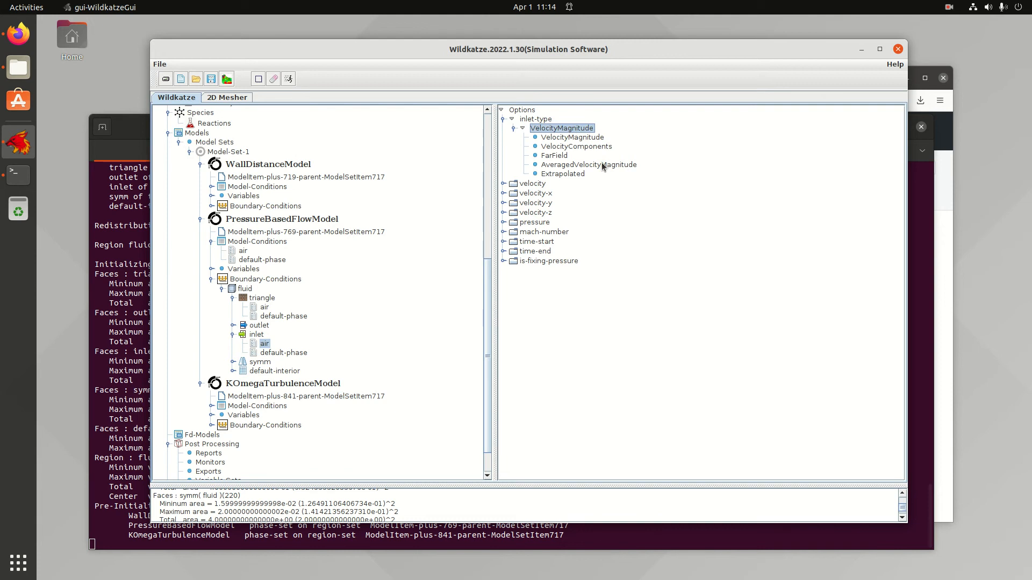
left_click(586, 147)
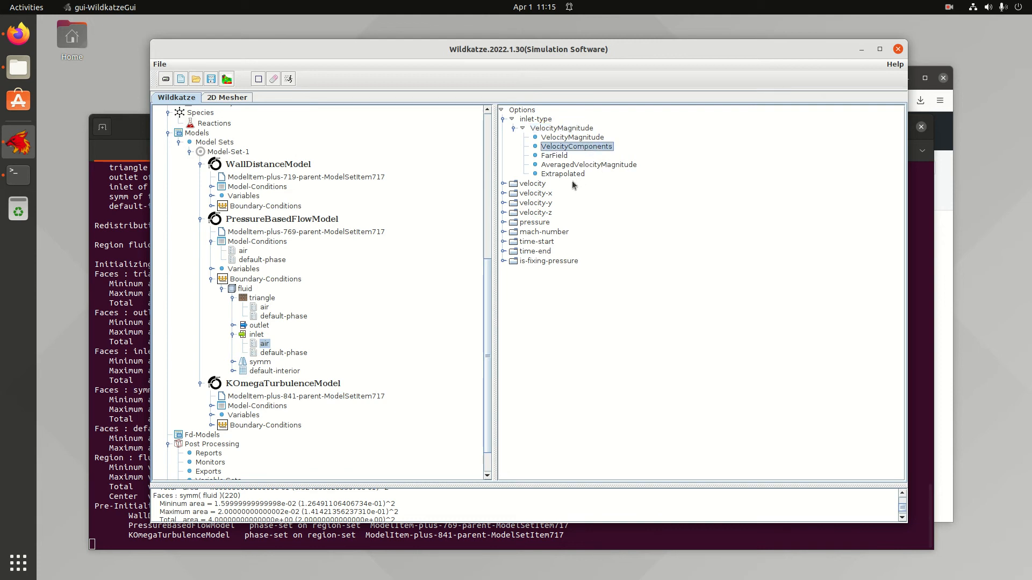
- Set the velocity for air at the inlet boundary to 10
left_click(503, 183)
left_click(513, 193)
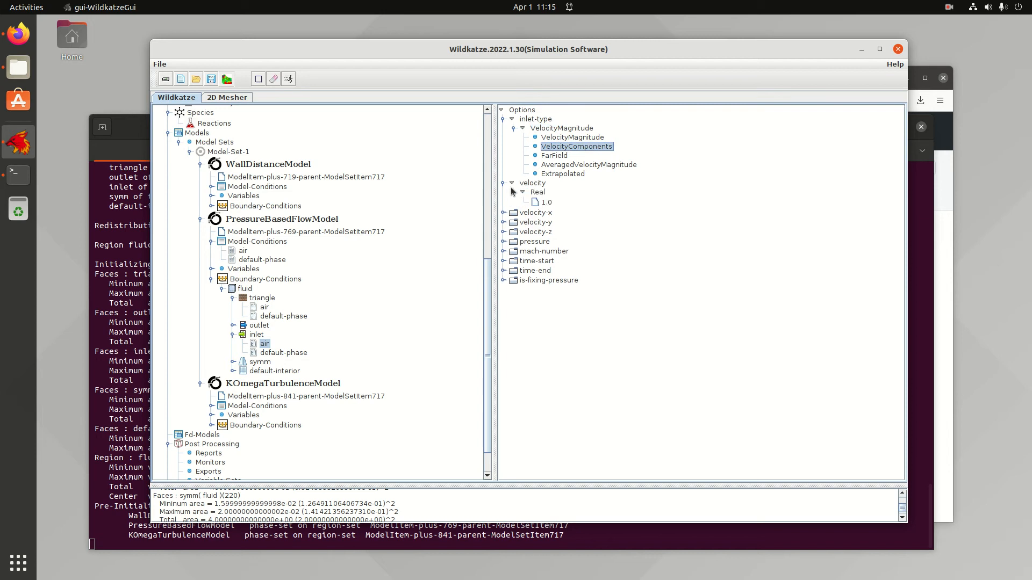
left_click(546, 203)
left_click(551, 202)
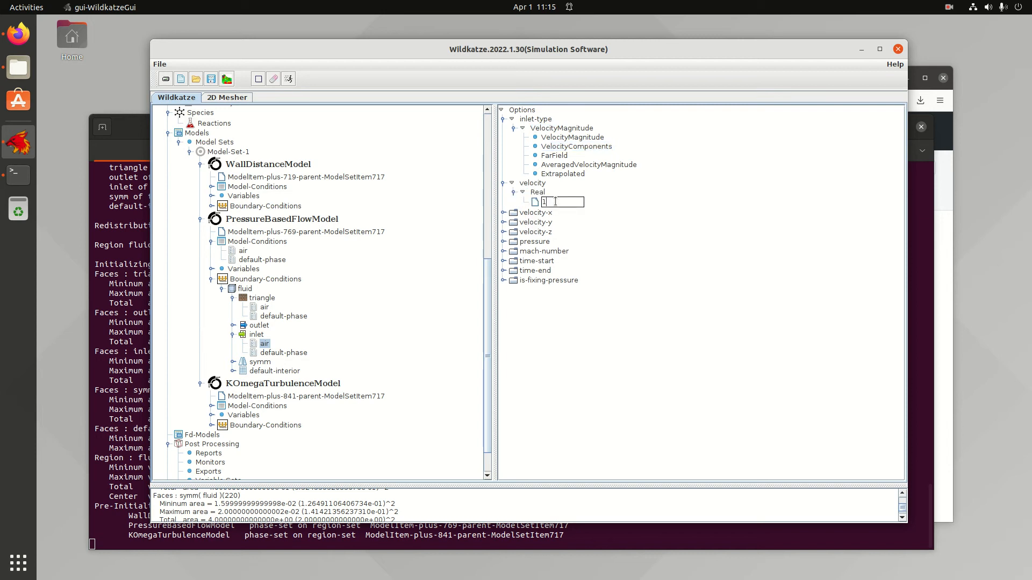
type("10")
key("Return")
- Examine KOmegaTurbulenceModel's model conditions for air, including the gradient scheme, convection scheme, kwturb-urf and a1-kw
scroll(309, 370, "down", 2)
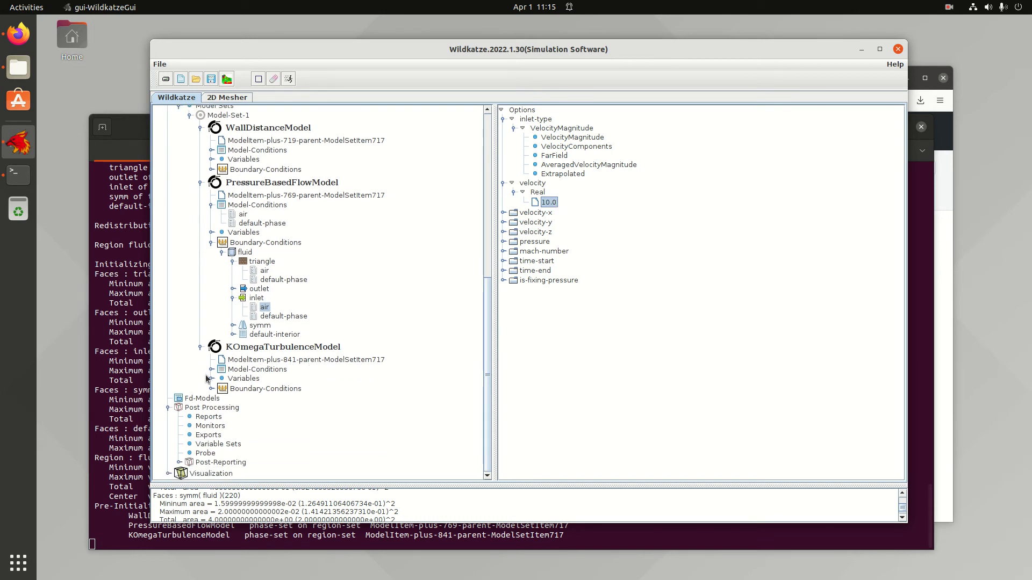
left_click(212, 369)
left_click(240, 379)
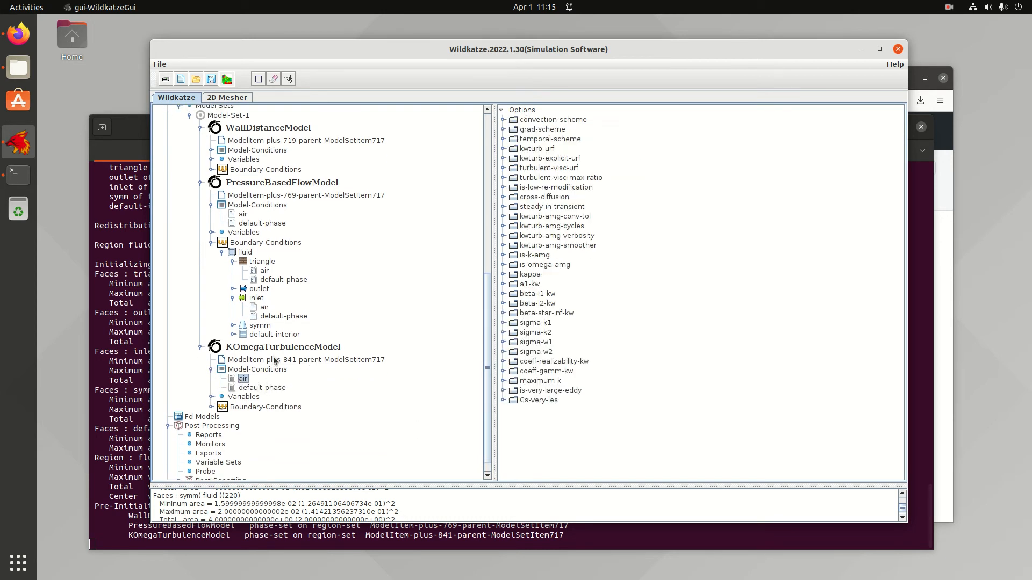
scroll(292, 347, "down", 1)
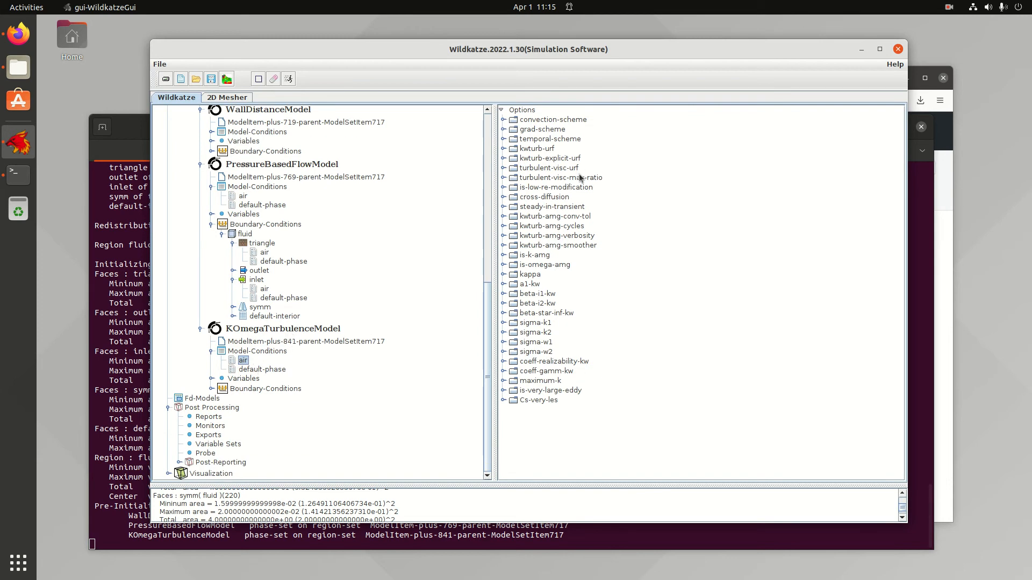
left_click(503, 129)
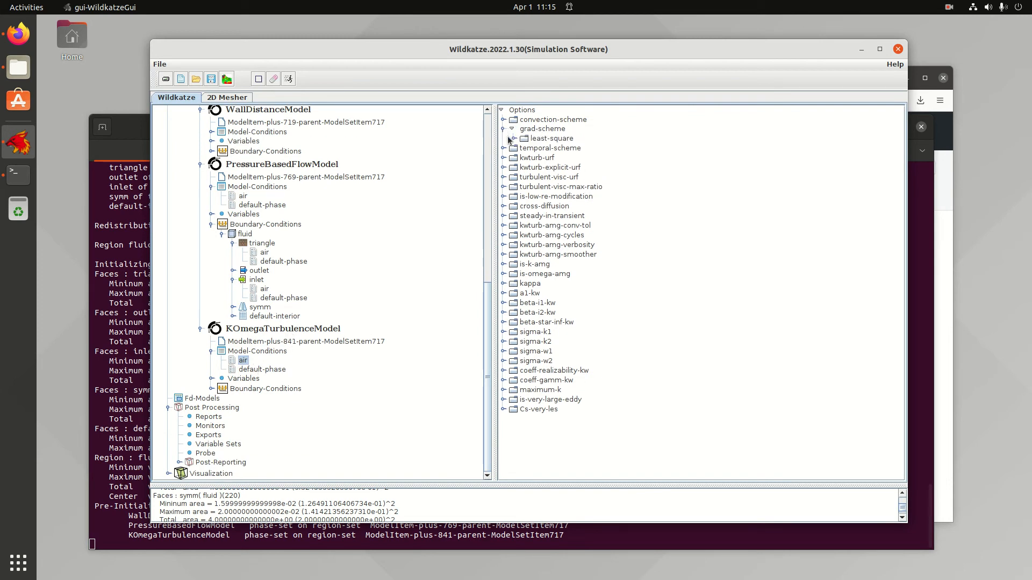
left_click(513, 138)
left_click(503, 119)
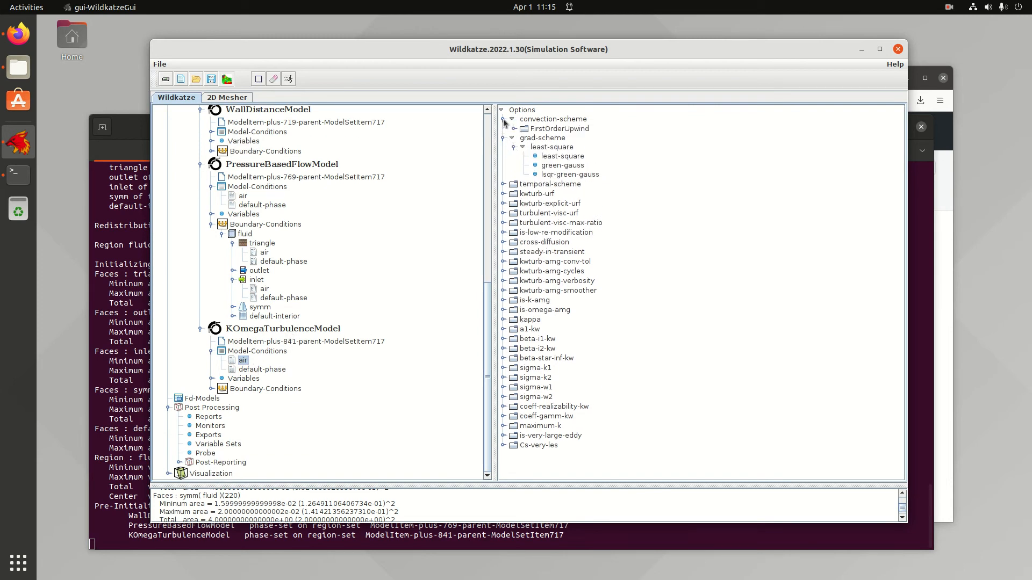
left_click(503, 193)
left_click(504, 338)
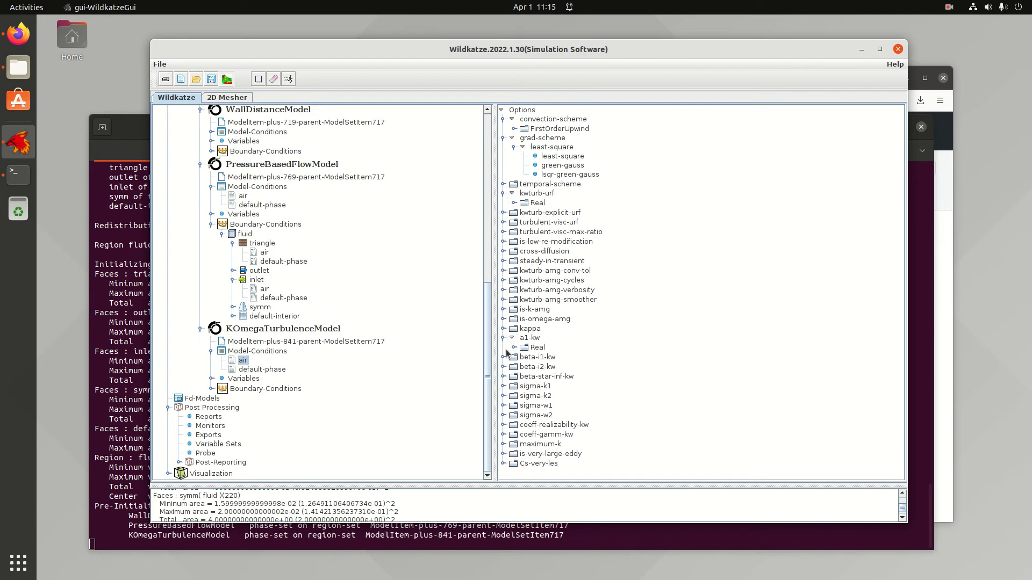
left_click(514, 347)
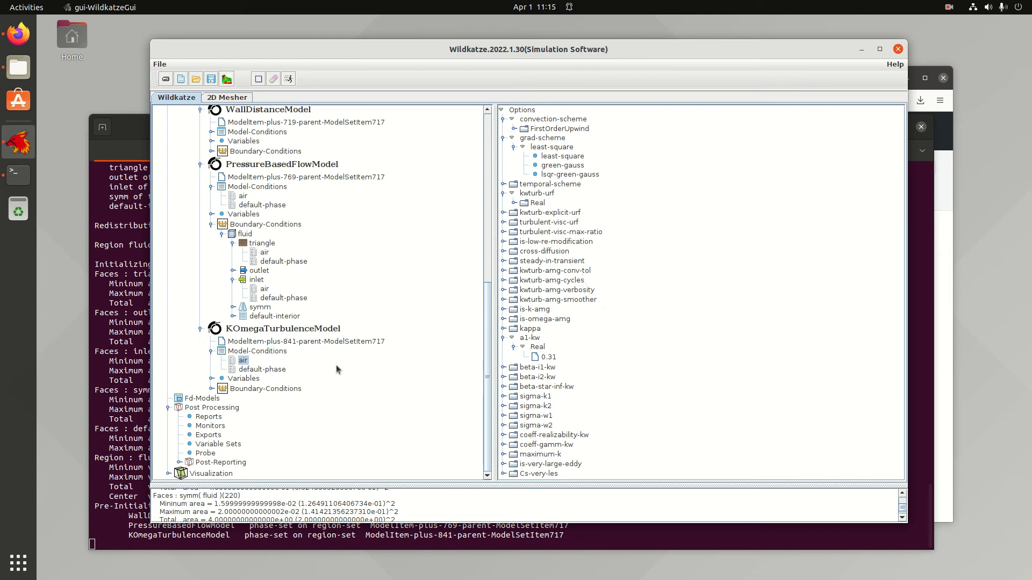
- Examine KOmegaTurbulenceModel's beta-i1-kw value for air, and collapse the beta-i1-kw and a1-kw options
left_click(503, 368)
left_click(514, 376)
scroll(590, 235, "down", 1)
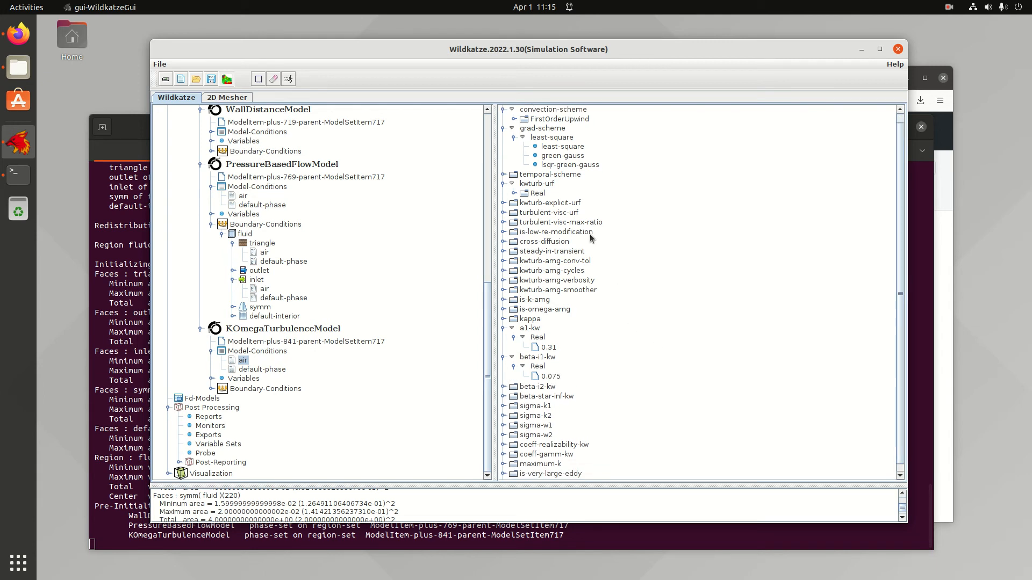
scroll(591, 238, "up", 1)
left_click(504, 337)
left_click(503, 348)
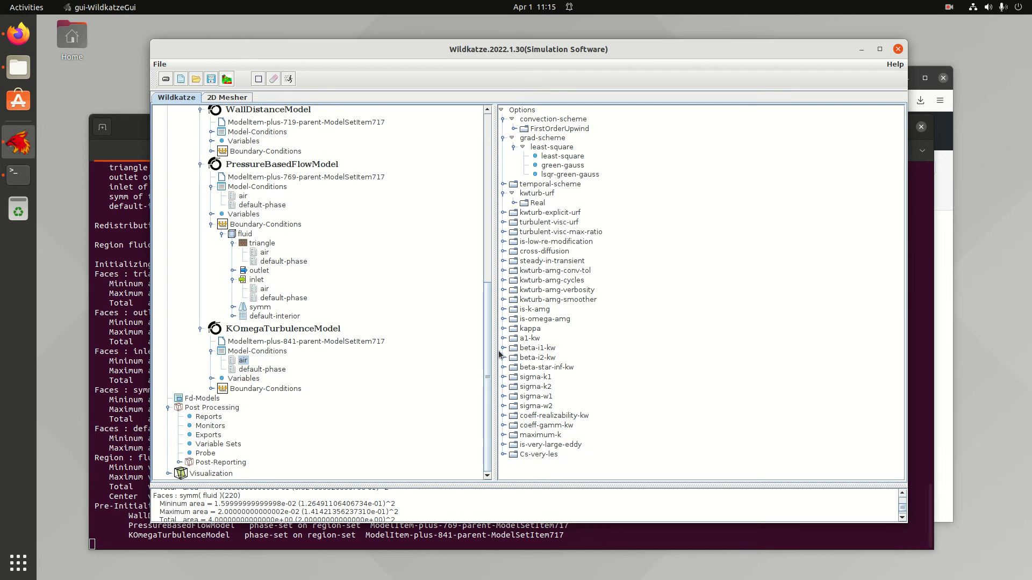
- Expand KOmegaTurbulenceModel's fluid boundary conditions, review the boundaries of all three models, and collapse Model-Set-1
left_click(211, 388)
left_click(222, 398)
scroll(311, 425, "down", 2)
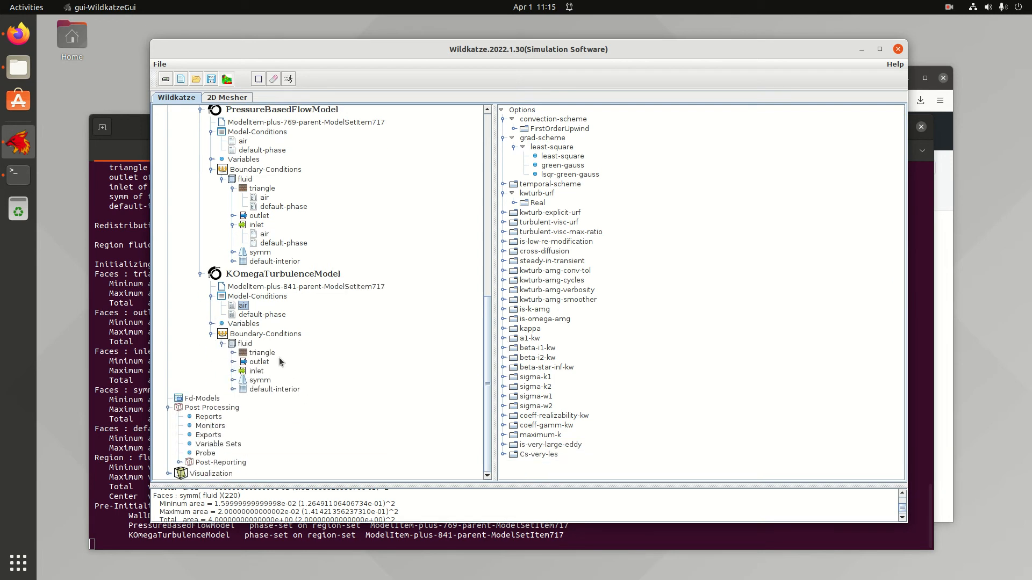
scroll(260, 343, "up", 2)
scroll(271, 301, "down", 2)
scroll(323, 298, "up", 3)
scroll(296, 310, "down", 3)
scroll(406, 227, "up", 3)
scroll(290, 250, "down", 3)
scroll(169, 195, "up", 4)
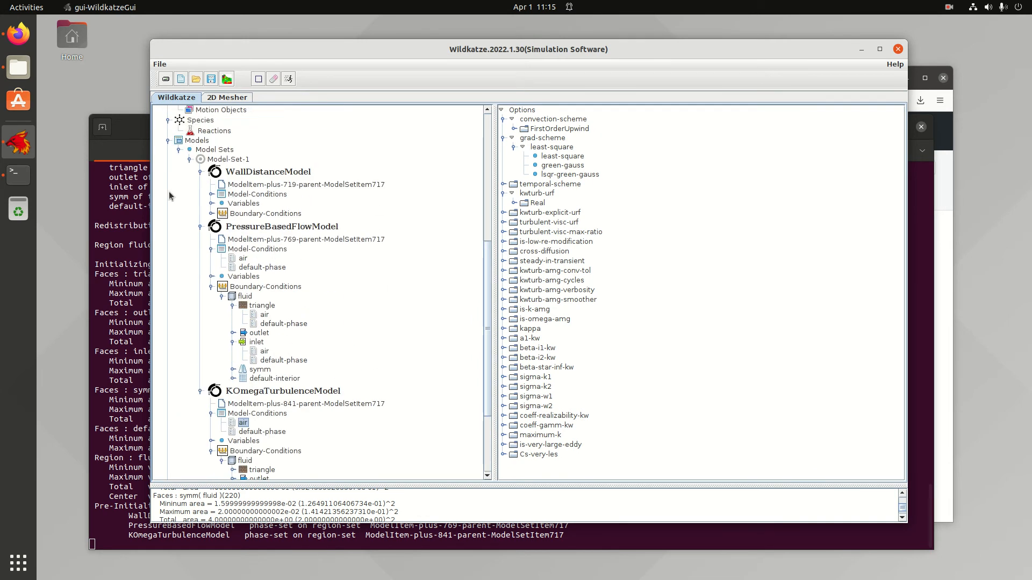
left_click(188, 161)
- Start a new post-processing report named report-force and select the fluid region's triangle boundary for it
left_click(215, 418)
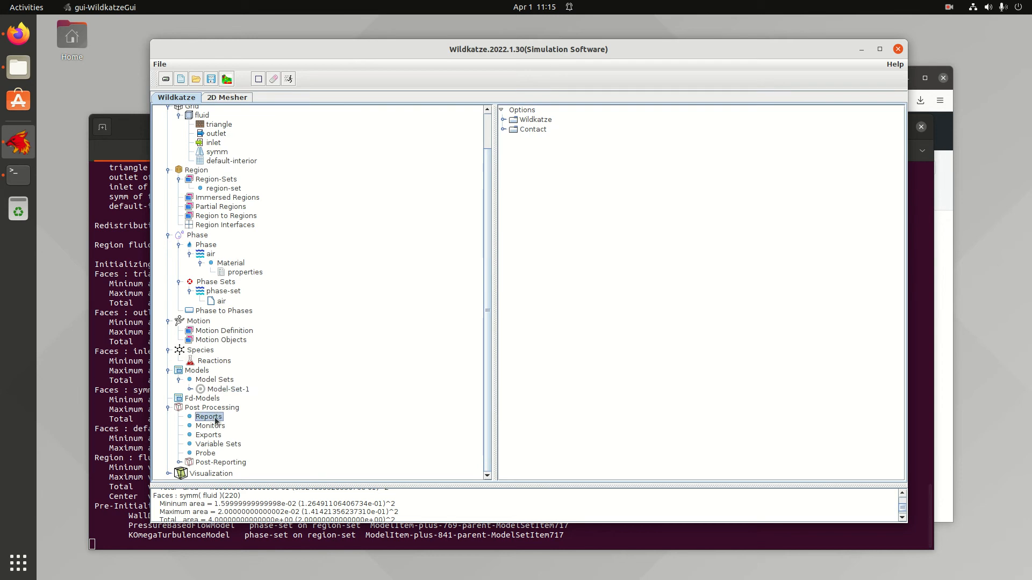
right_click(216, 420)
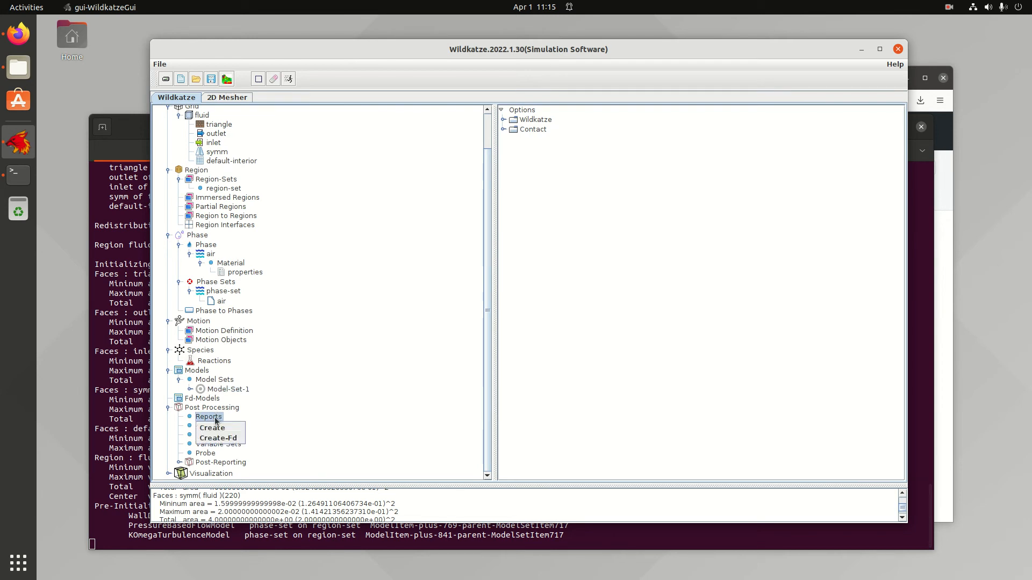
left_click(231, 429)
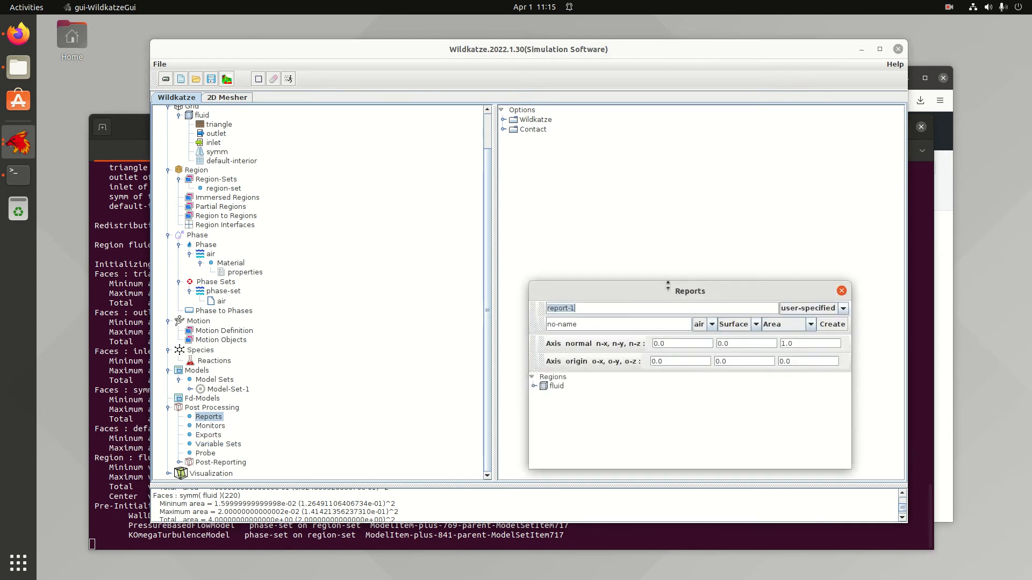
left_click(569, 214)
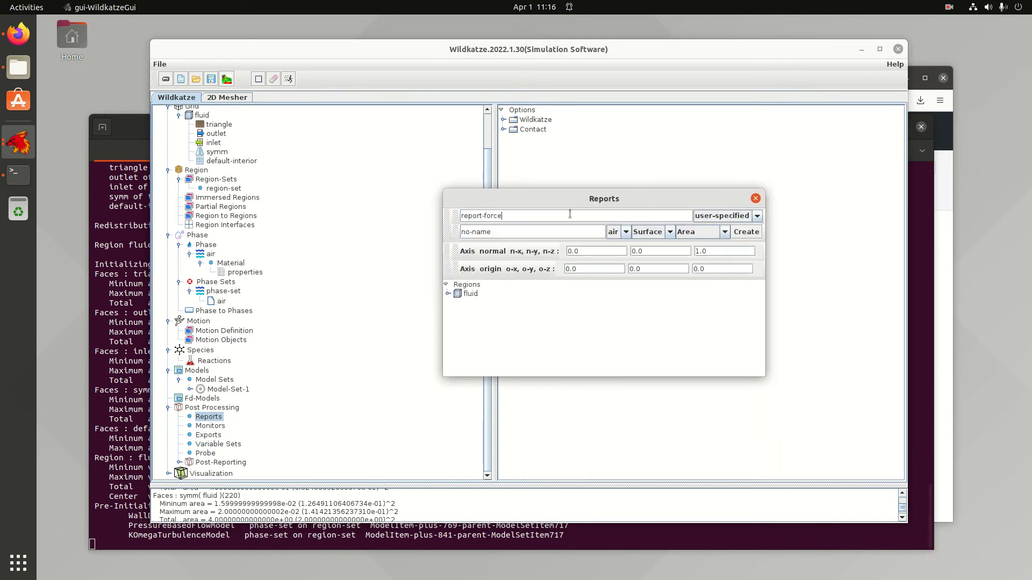
left_click(448, 293)
left_click(479, 304)
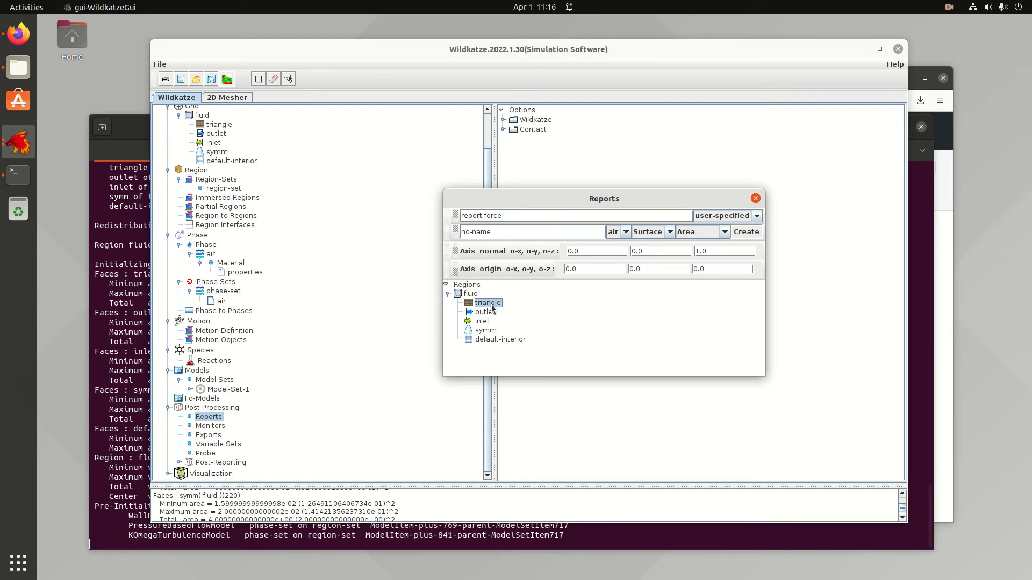
- Create the surface report report-force for air, using the Force quantity on the triangle boundary
left_click(725, 232)
scroll(704, 279, "down", 1)
left_click(712, 291)
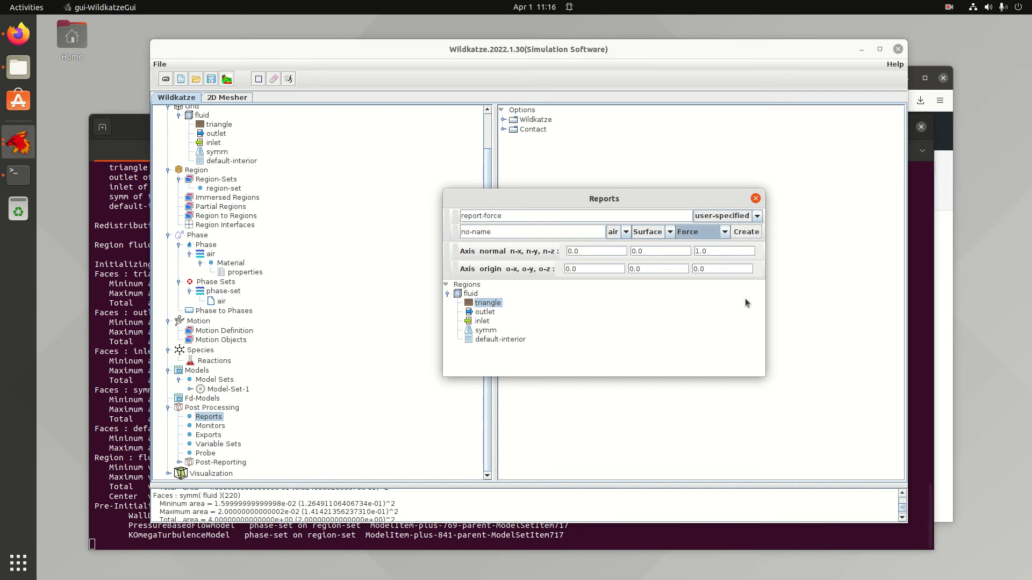
left_click(747, 232)
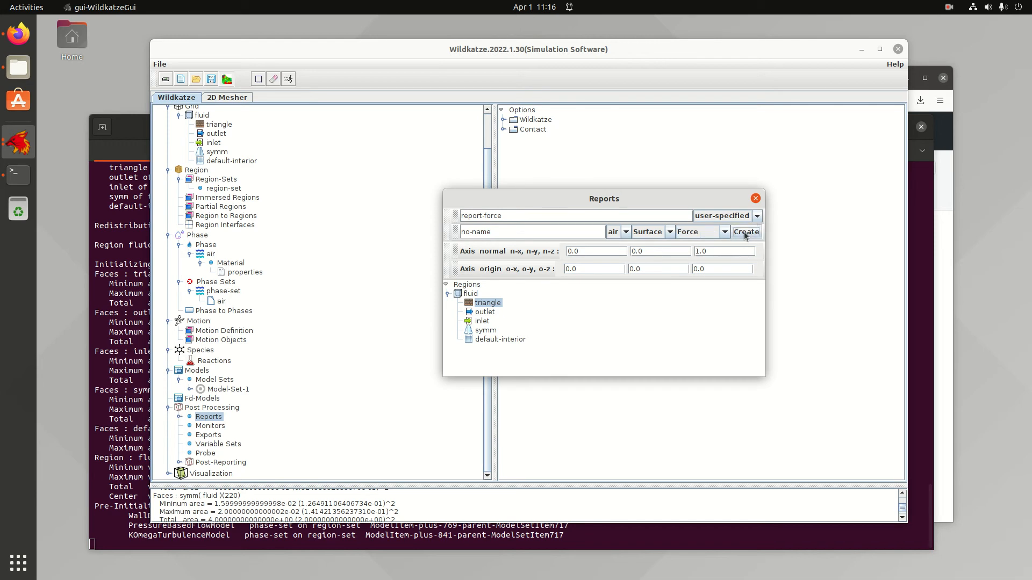
left_click(756, 198)
left_click(179, 417)
left_click(213, 426)
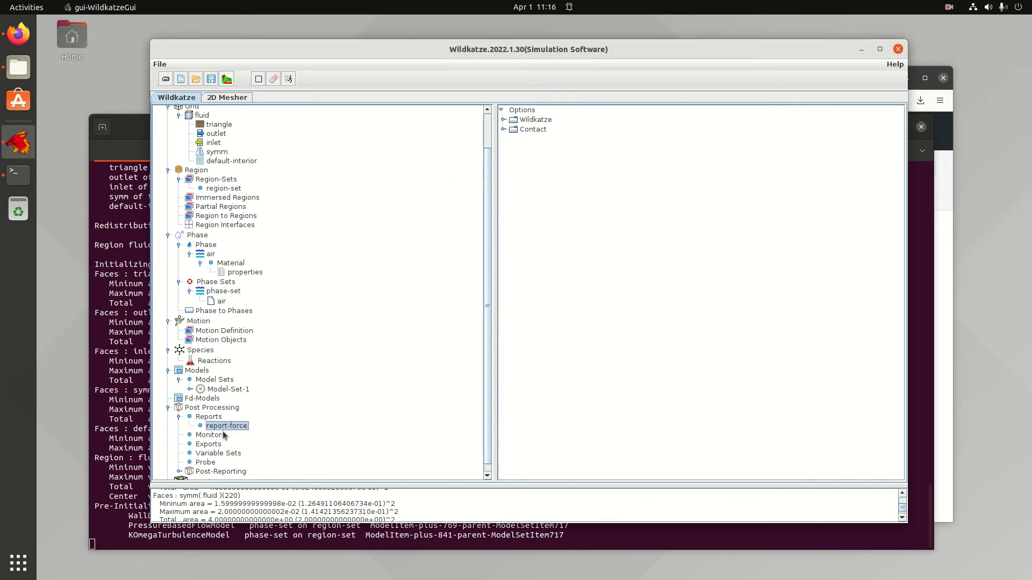
- Create a Time-based monitor named monitor-force that tracks report-force
right_click(219, 437)
left_click(212, 447)
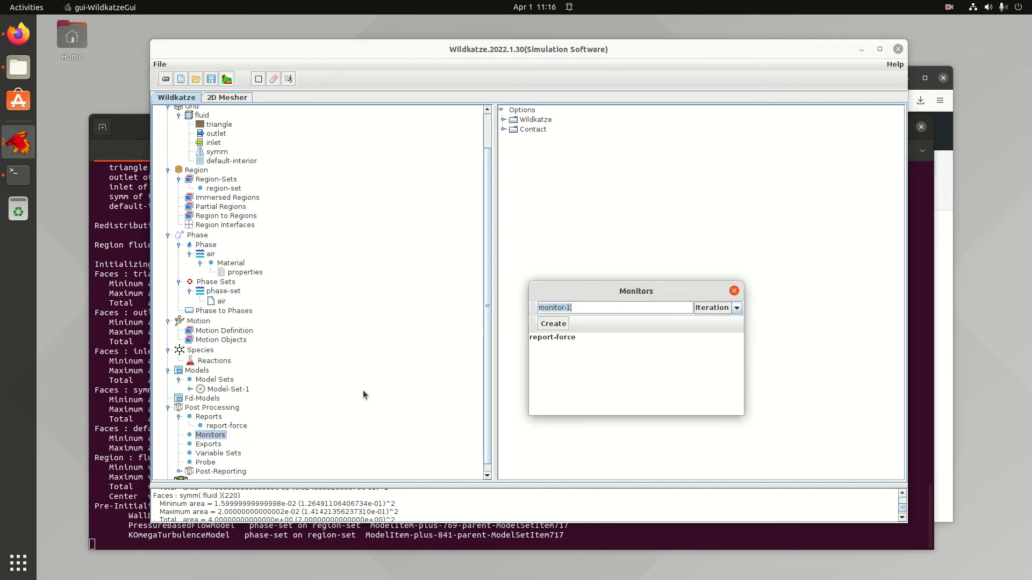
left_click(733, 267)
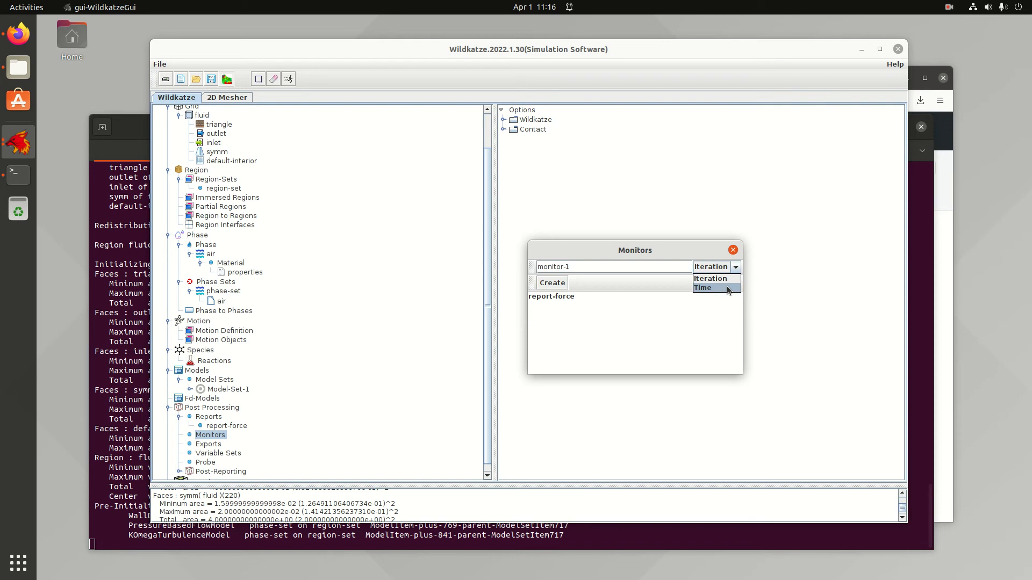
left_click(729, 289)
left_click(630, 267)
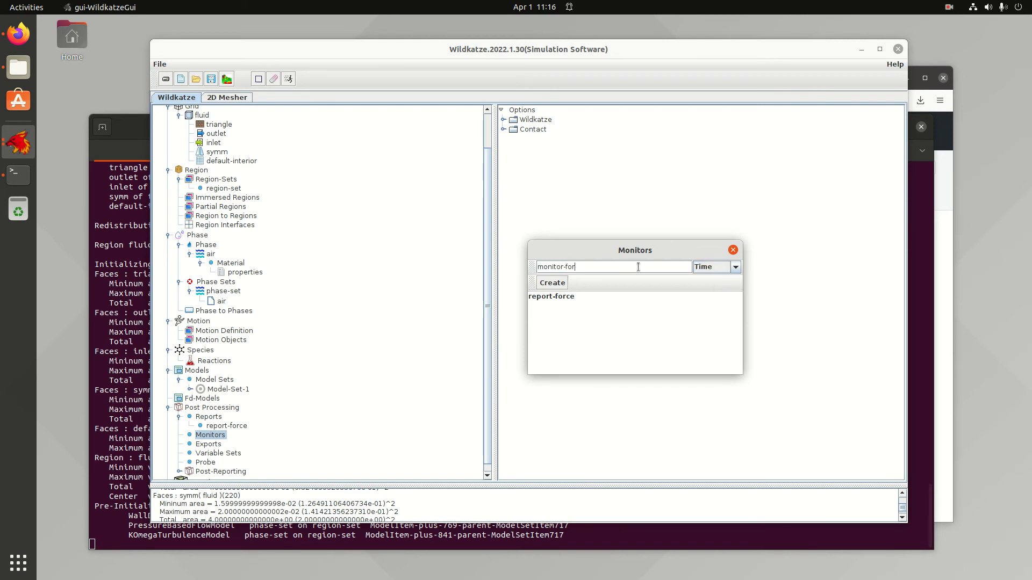
left_click(551, 299)
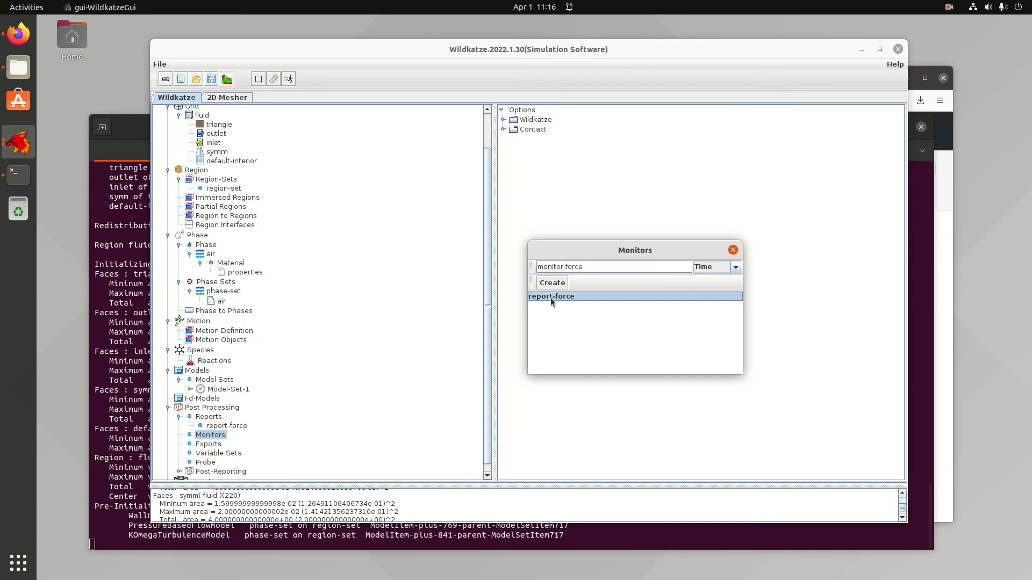
left_click(554, 283)
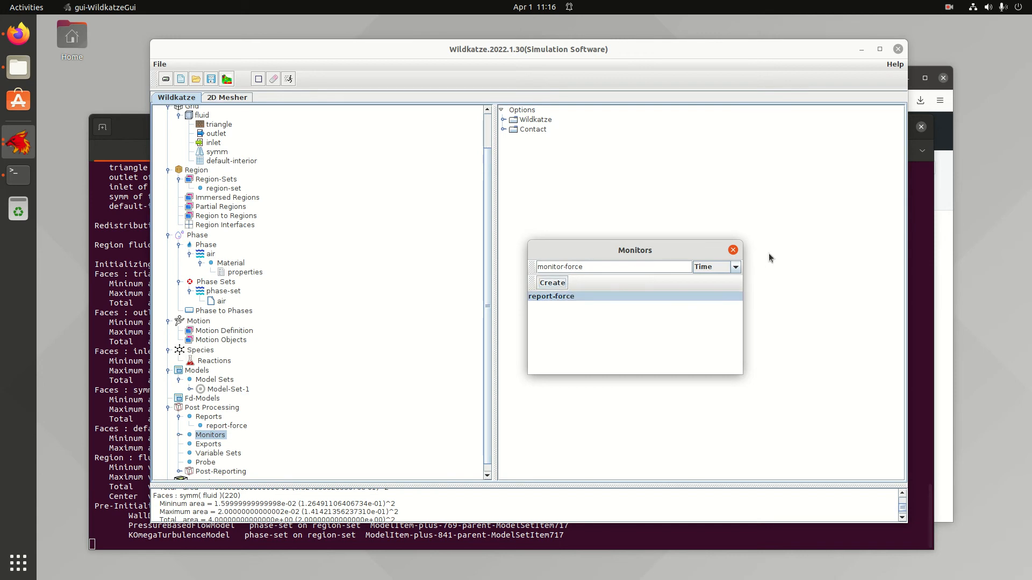
left_click(733, 251)
left_click(179, 436)
left_click(219, 427)
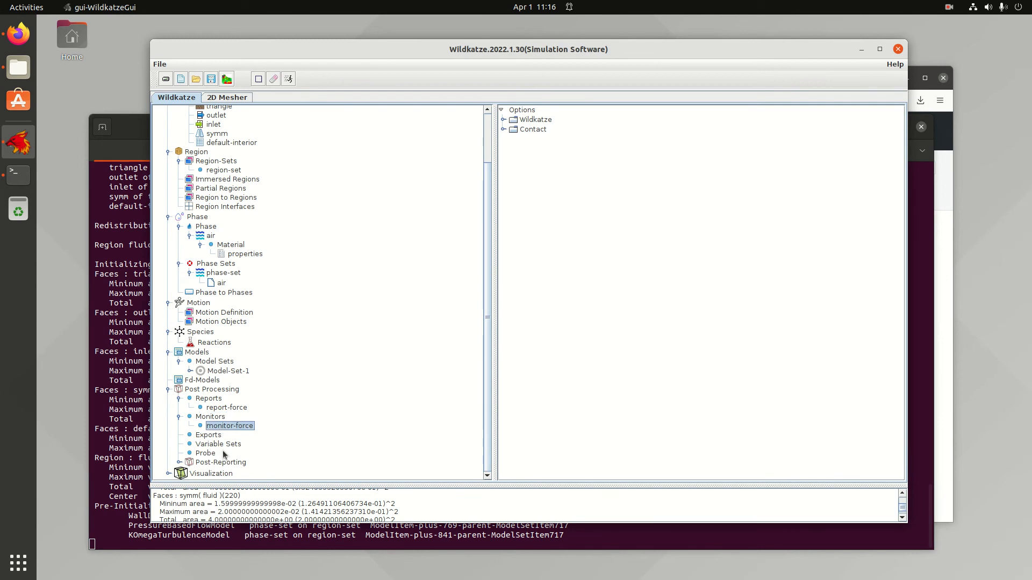
- Set the simulation type to transient in the Simulation options
scroll(250, 322, "up", 3)
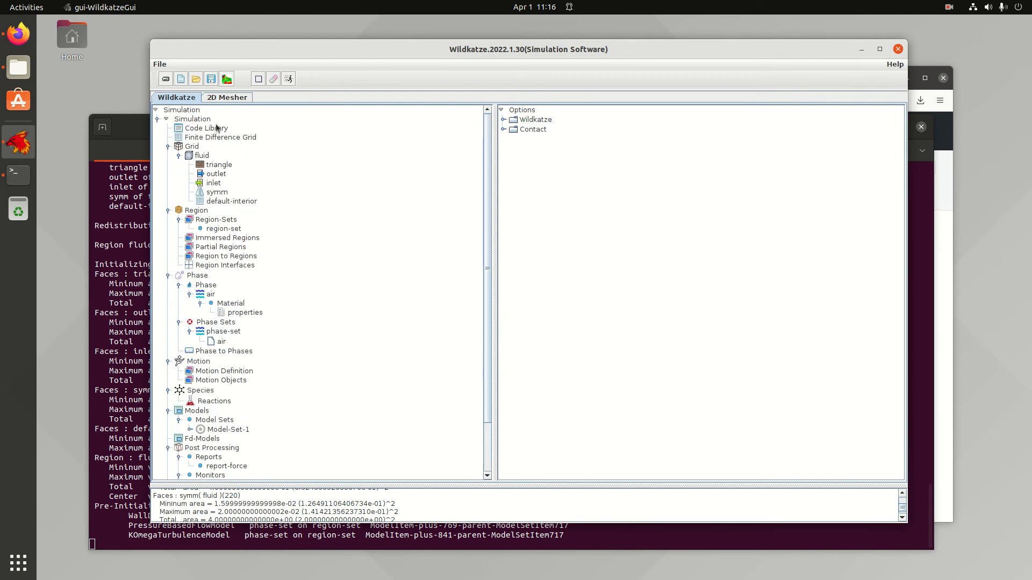
left_click(199, 120)
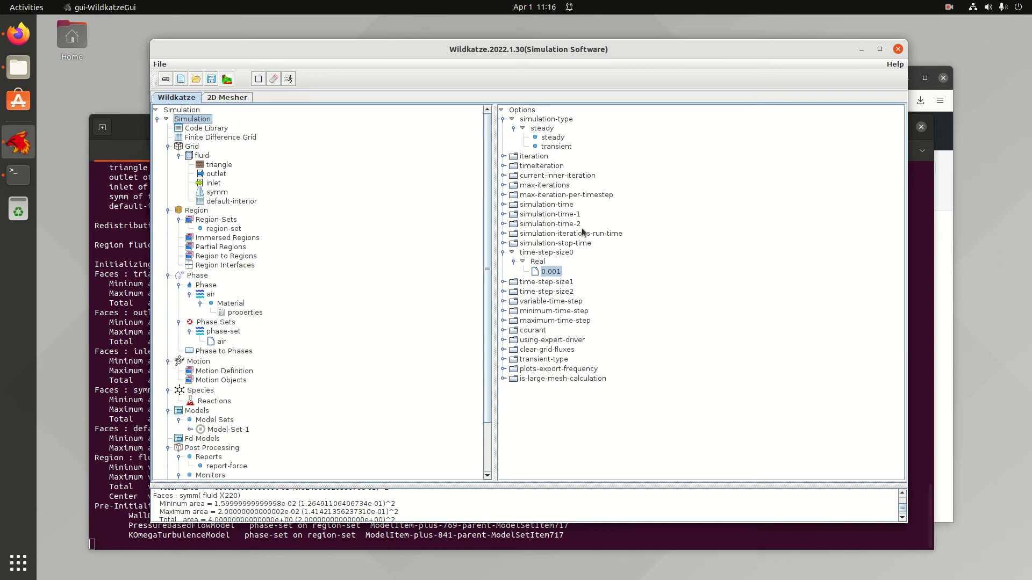
left_click(209, 128)
left_click(207, 119)
left_click(556, 147)
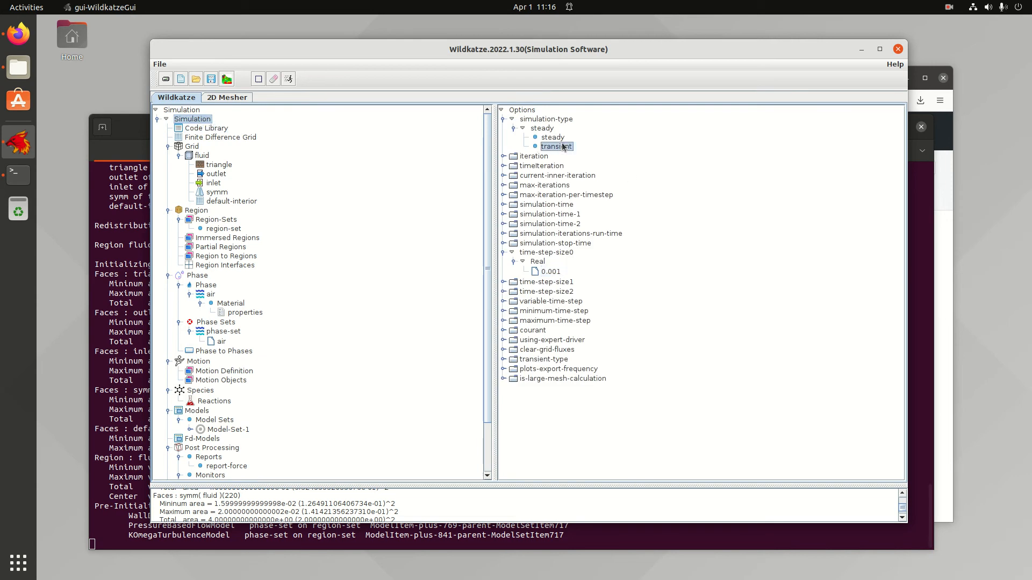
right_click(565, 149)
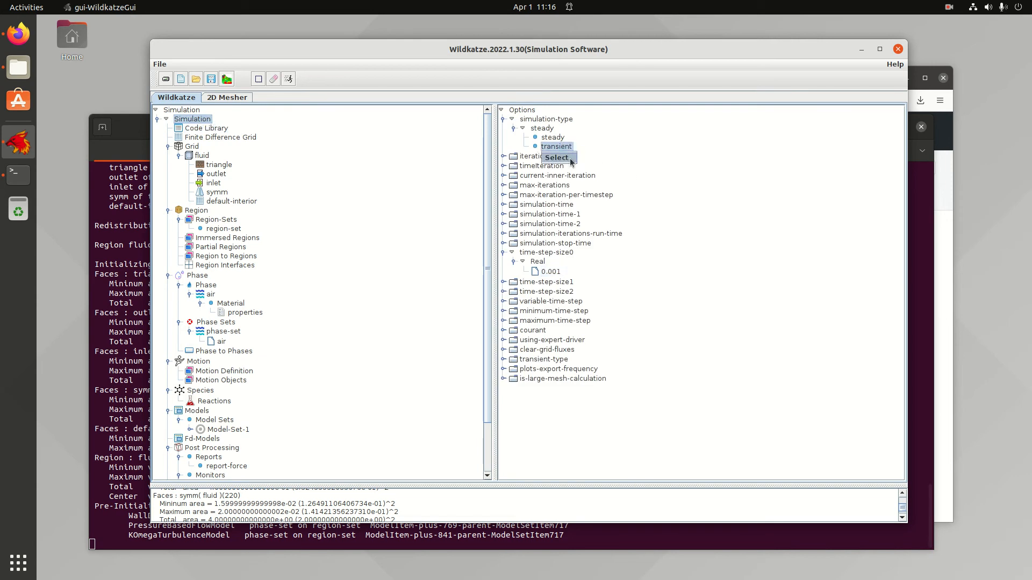
left_click(557, 157)
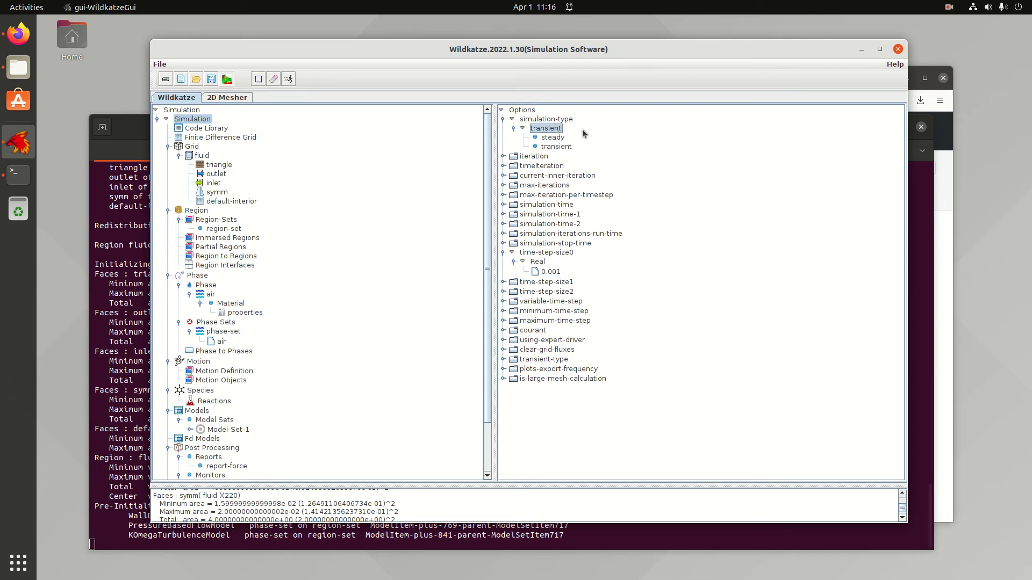
- Set the maximum iterations per time step to 6
left_click(505, 195)
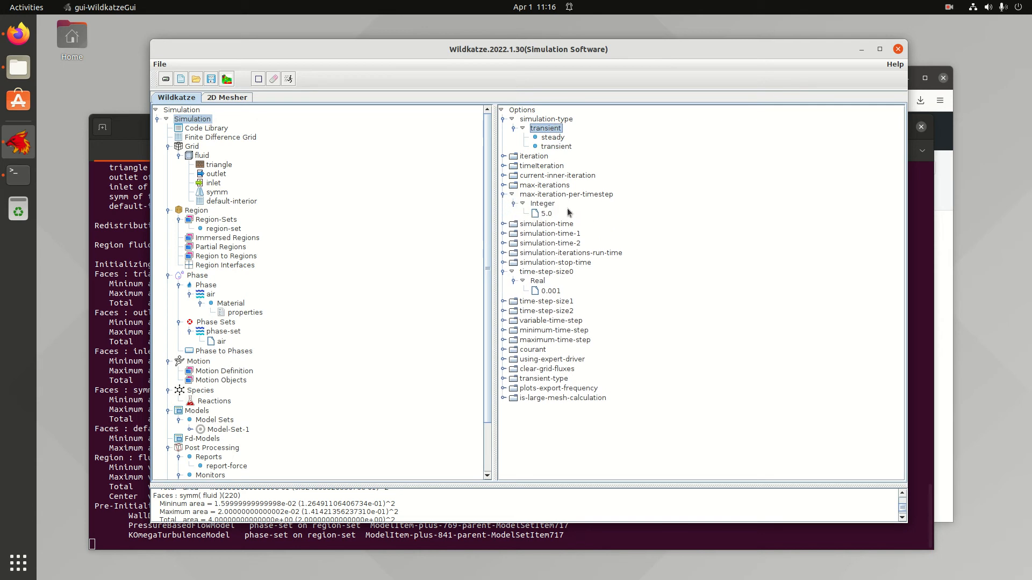
left_click(547, 215)
double_click(548, 215)
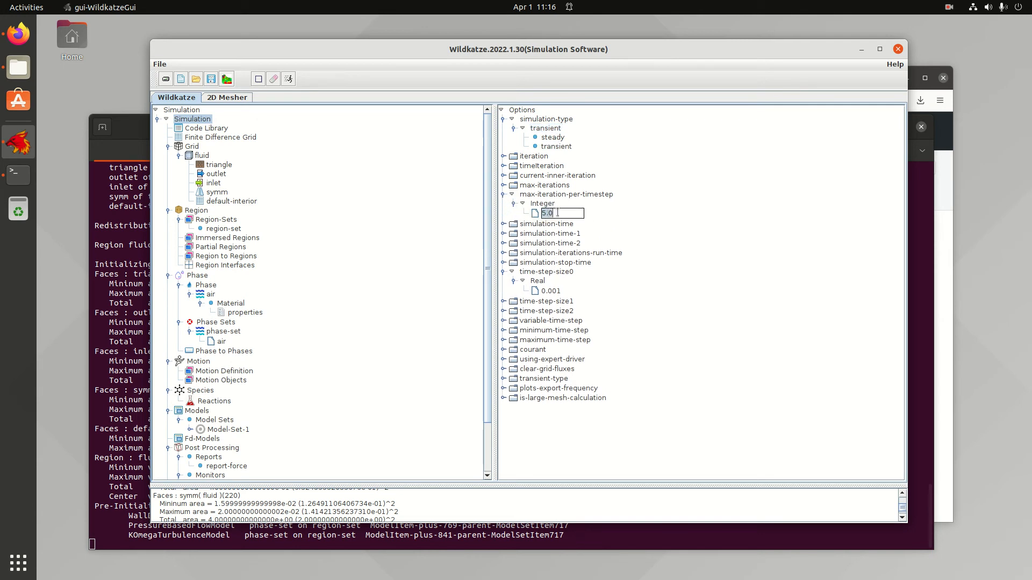
type("6")
key("Return")
- Check the variable-time-step and Courant settings in the simulation options
left_click(504, 322)
left_click(515, 330)
left_click(546, 339)
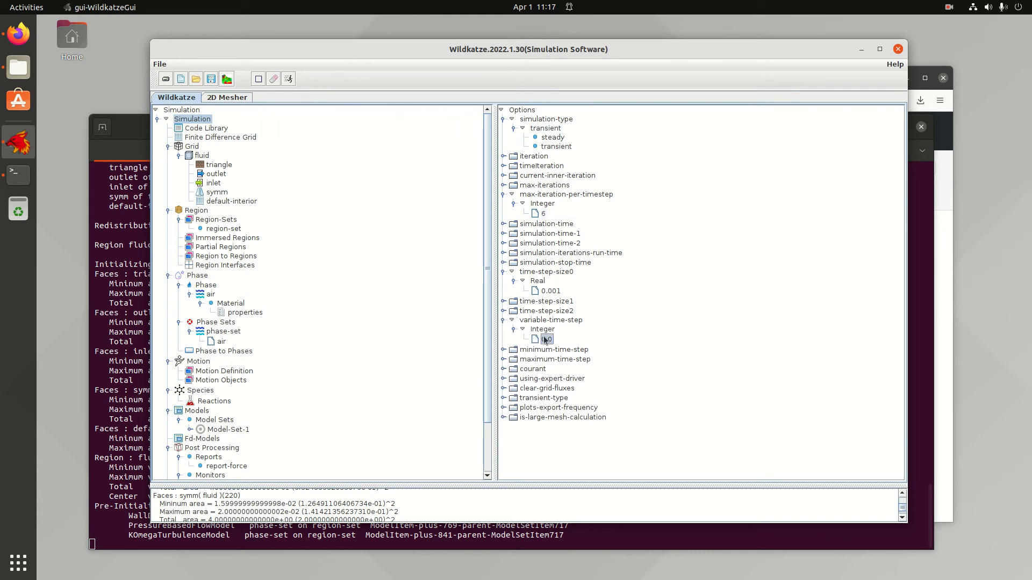
left_click(504, 370)
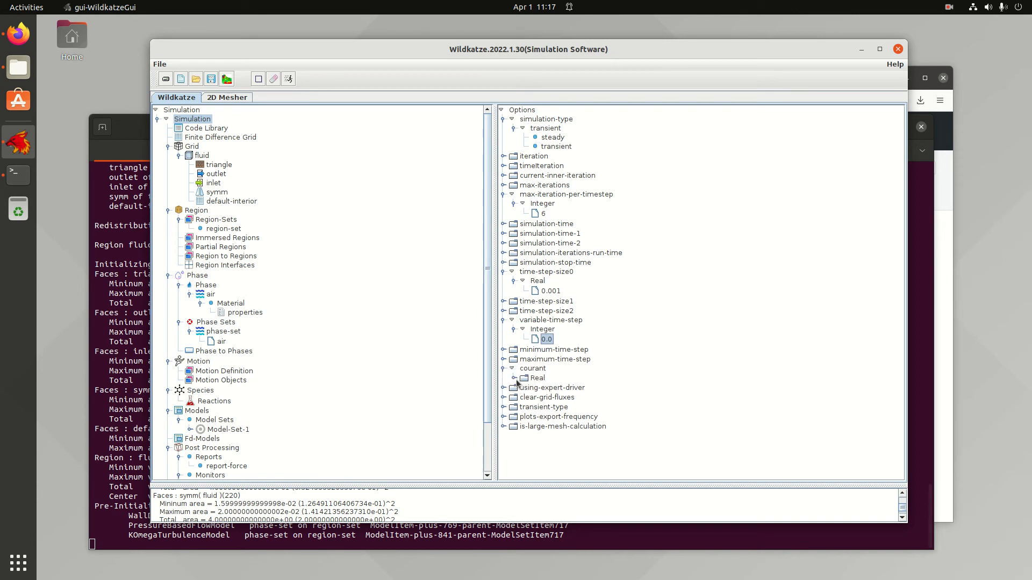
left_click(515, 379)
left_click(549, 388)
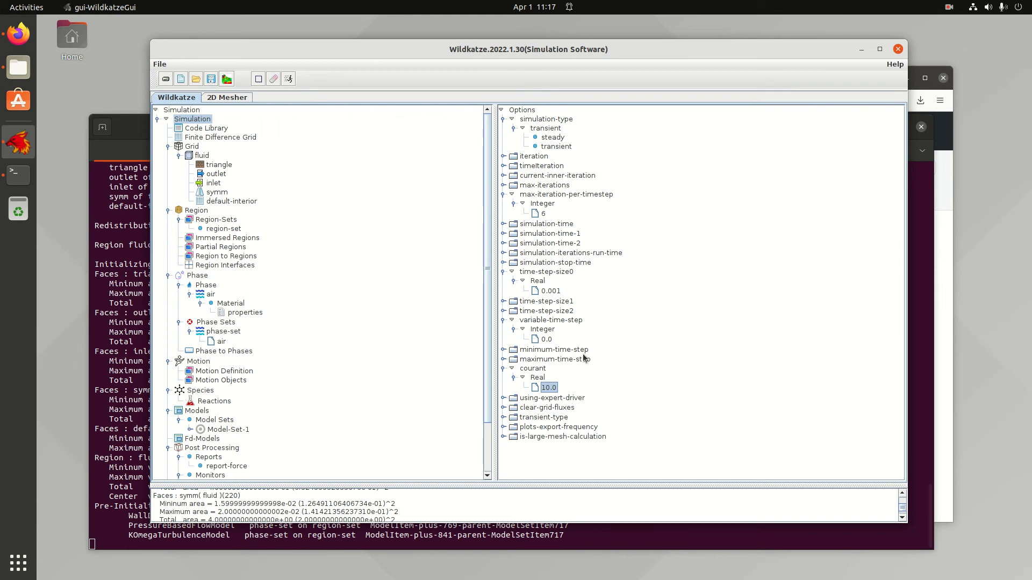
- Start a Post Processing export and set it to Time-Step mode with Time-frequency output
scroll(371, 293, "down", 2)
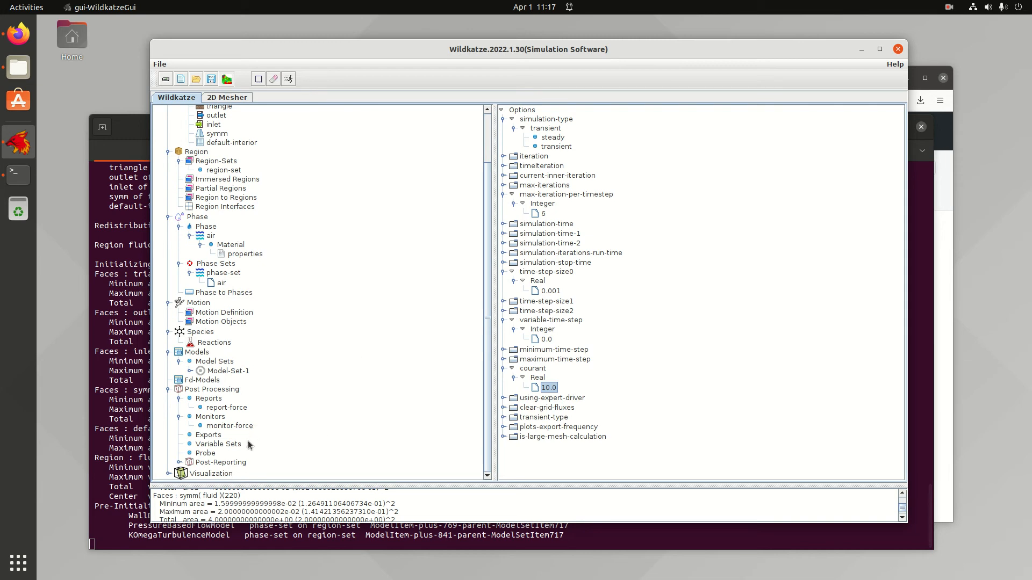
scroll(272, 242, "up", 2)
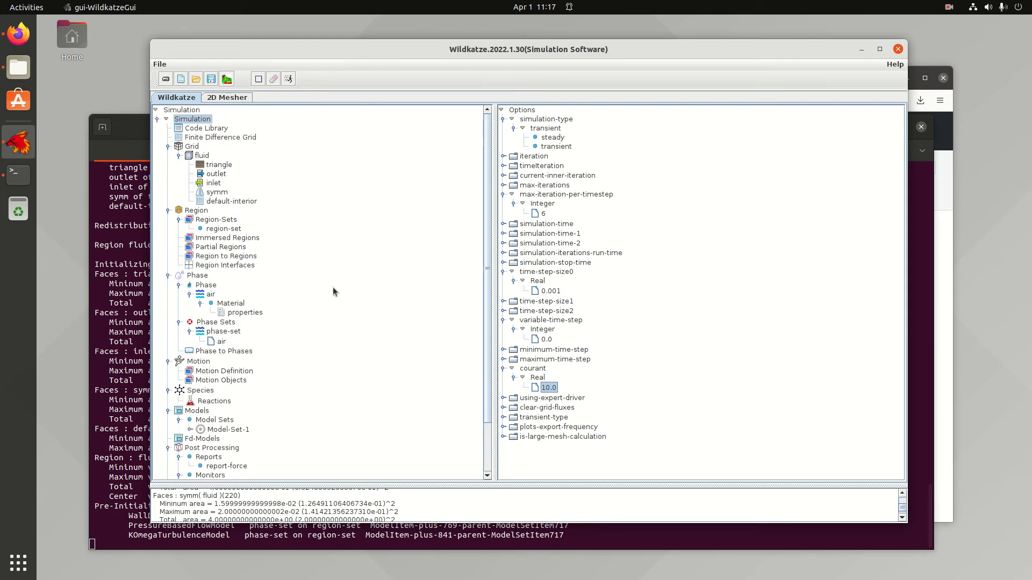
scroll(333, 291, "down", 2)
left_click(210, 437)
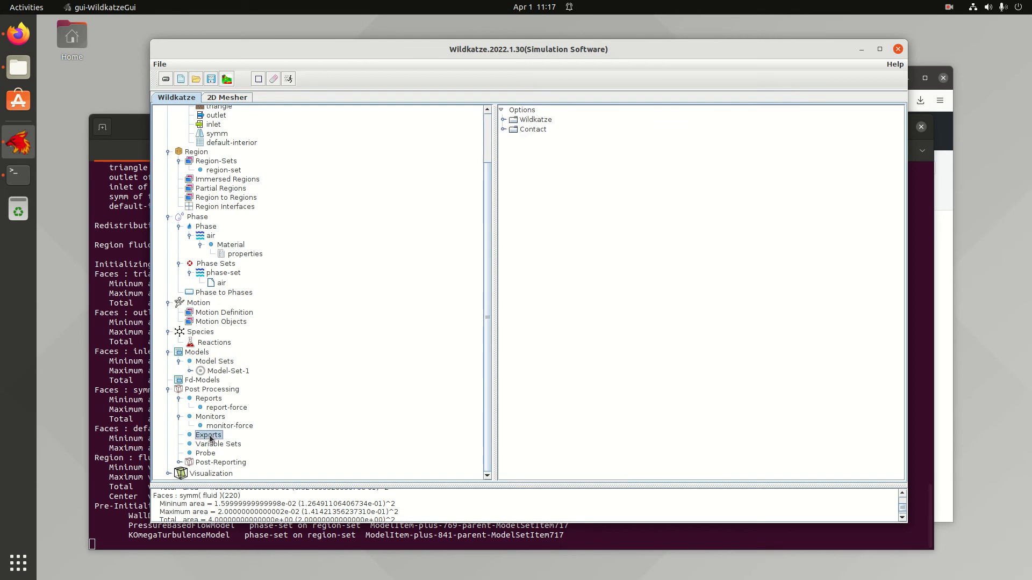
right_click(210, 438)
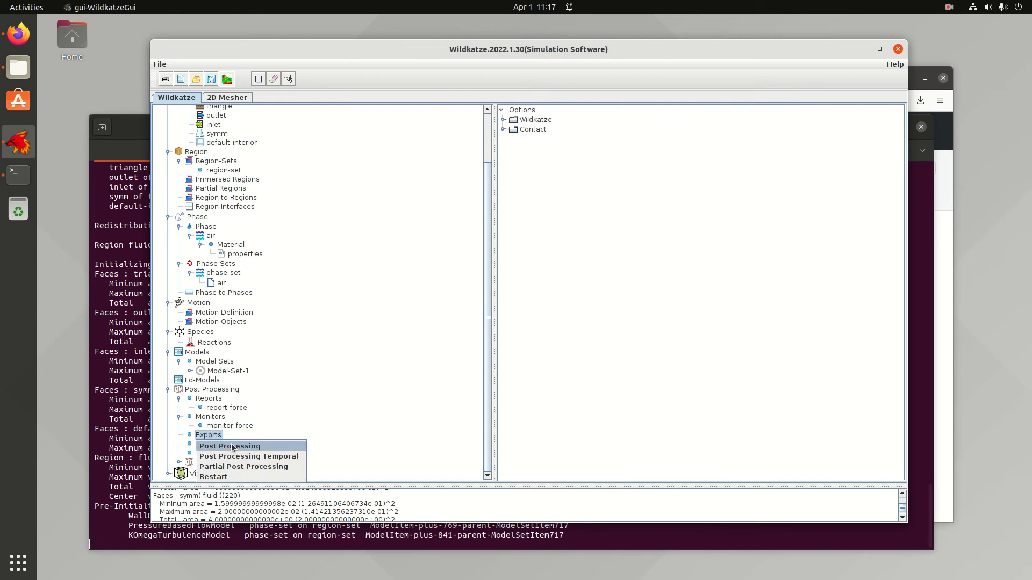
left_click(232, 447)
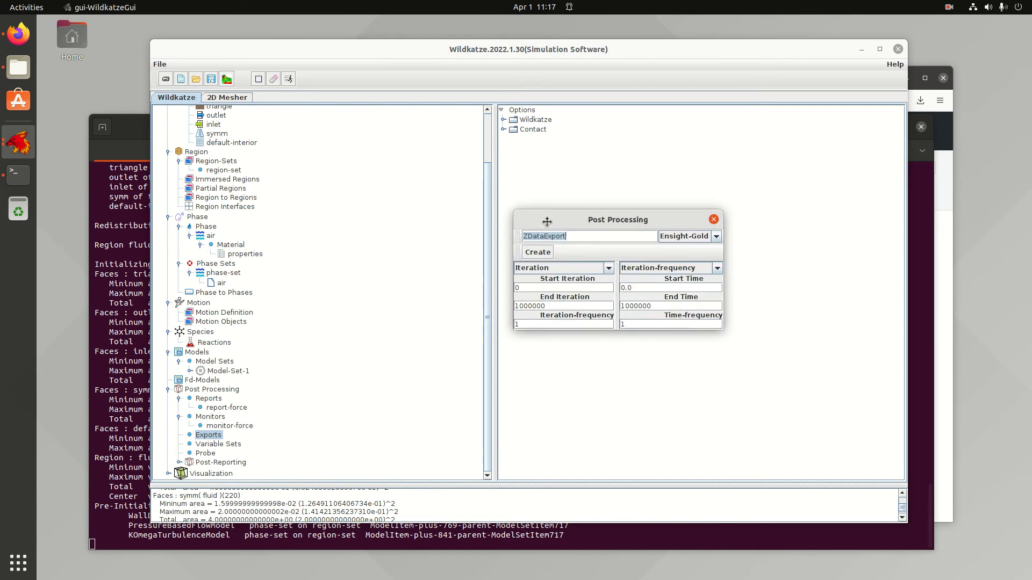
left_click(568, 268)
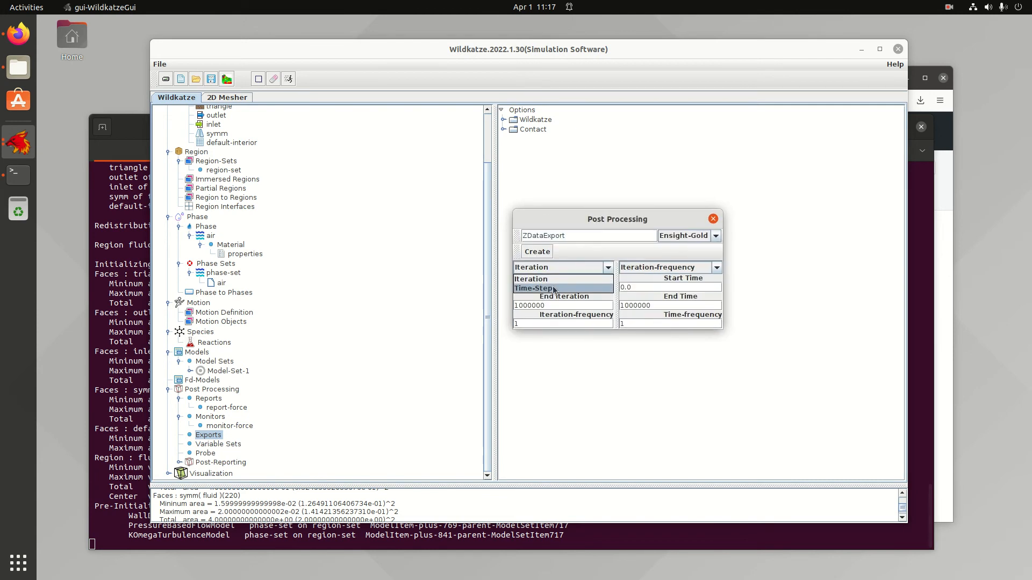
left_click(553, 289)
left_click(709, 267)
left_click(671, 288)
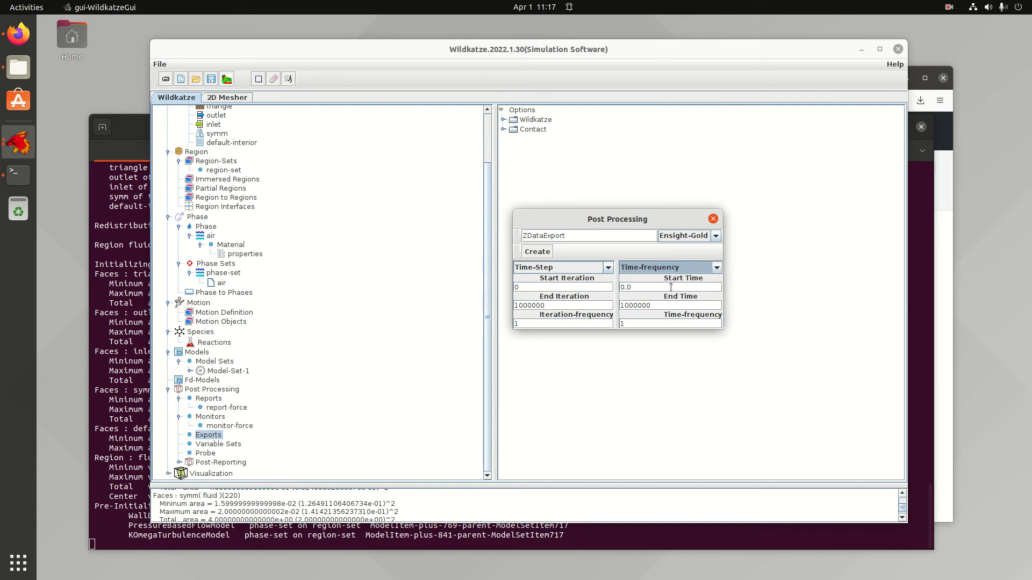
- Set the time frequency to 1E-2 and create the ZDataExport results export in Ensight-Gold format
double_click(655, 321)
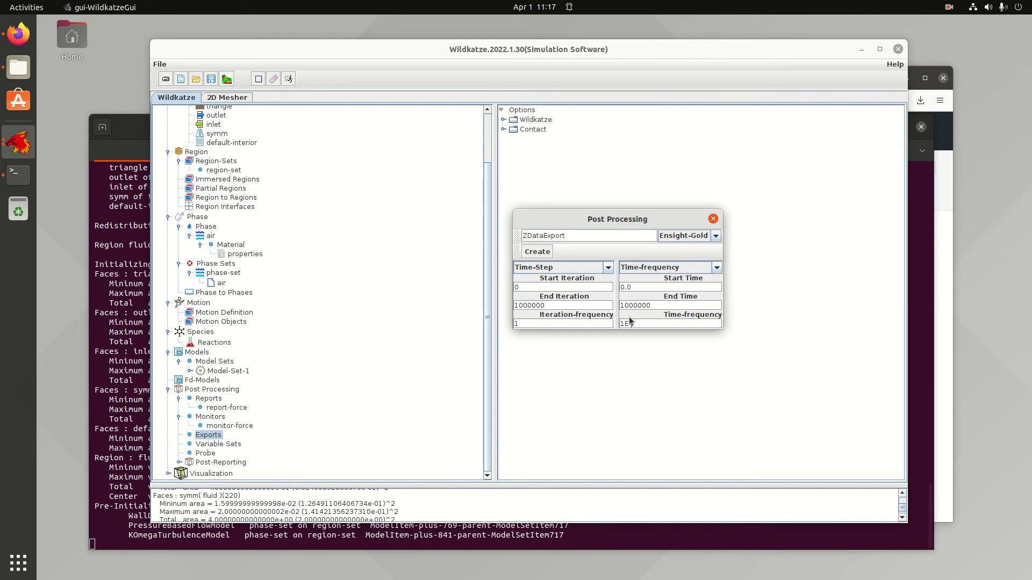
type("1E-2")
double_click(641, 288)
left_click(539, 252)
left_click(716, 236)
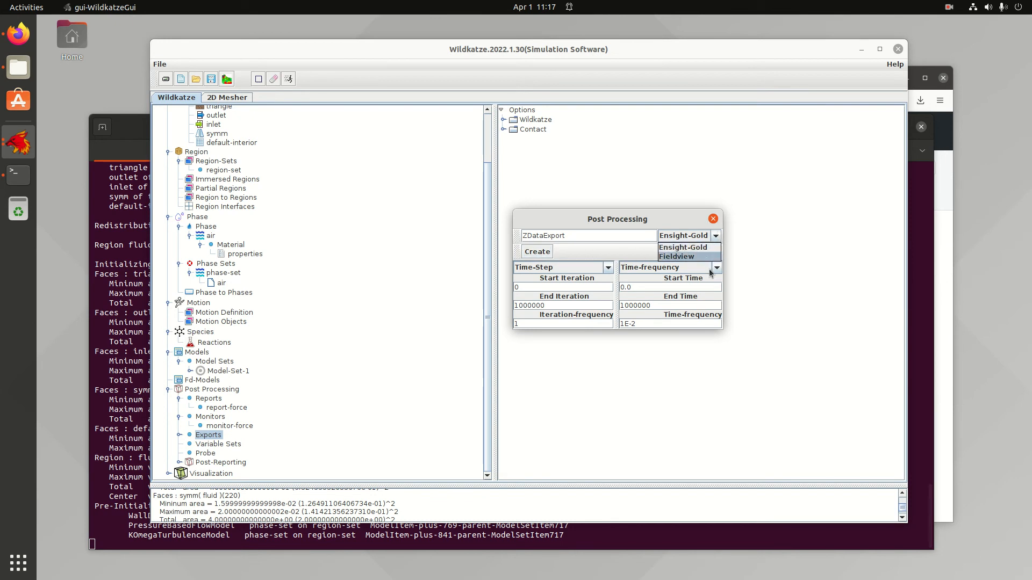
left_click(674, 217)
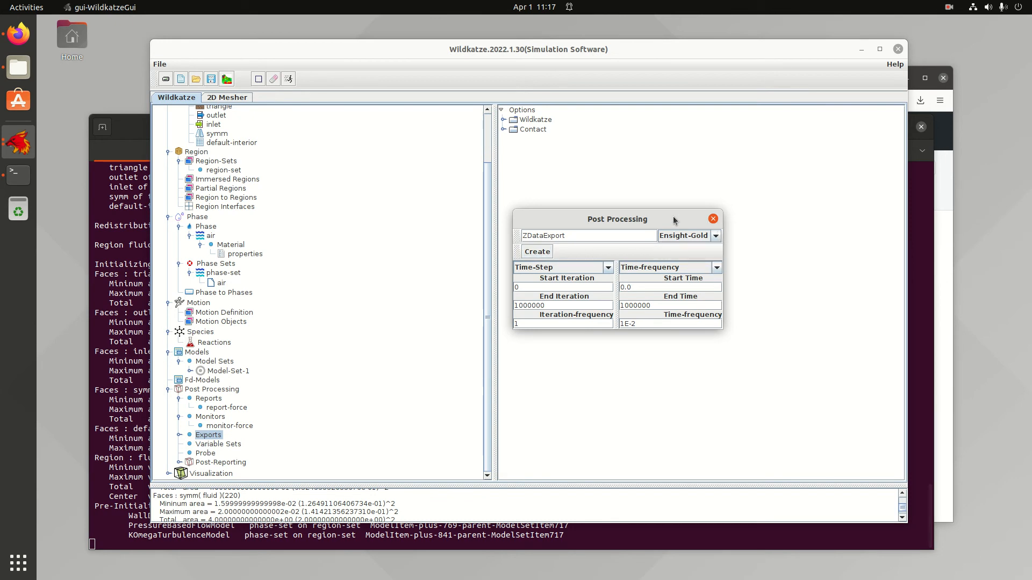
left_click(714, 219)
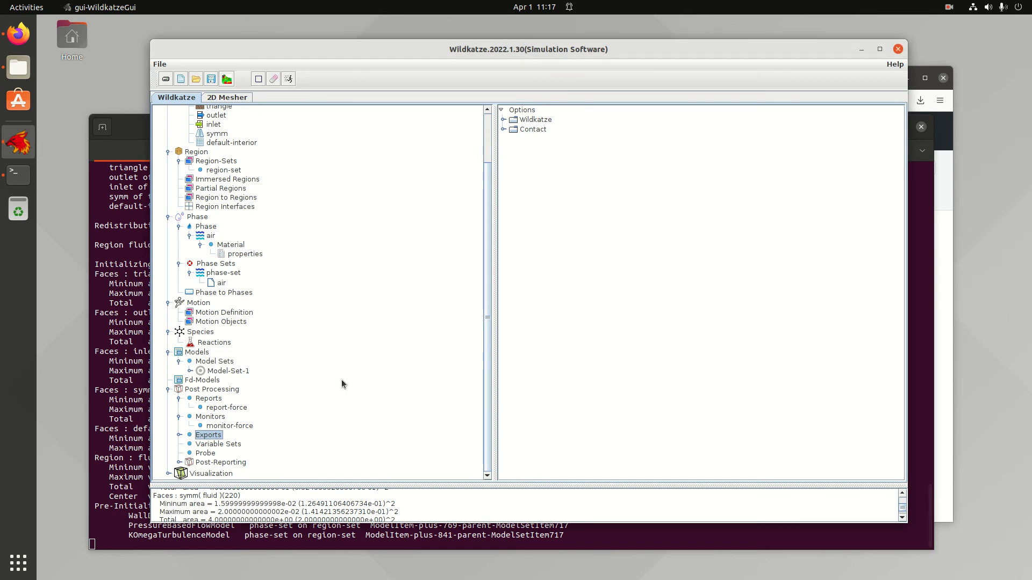
left_click(180, 435)
scroll(263, 402, "down", 1)
left_click(258, 426)
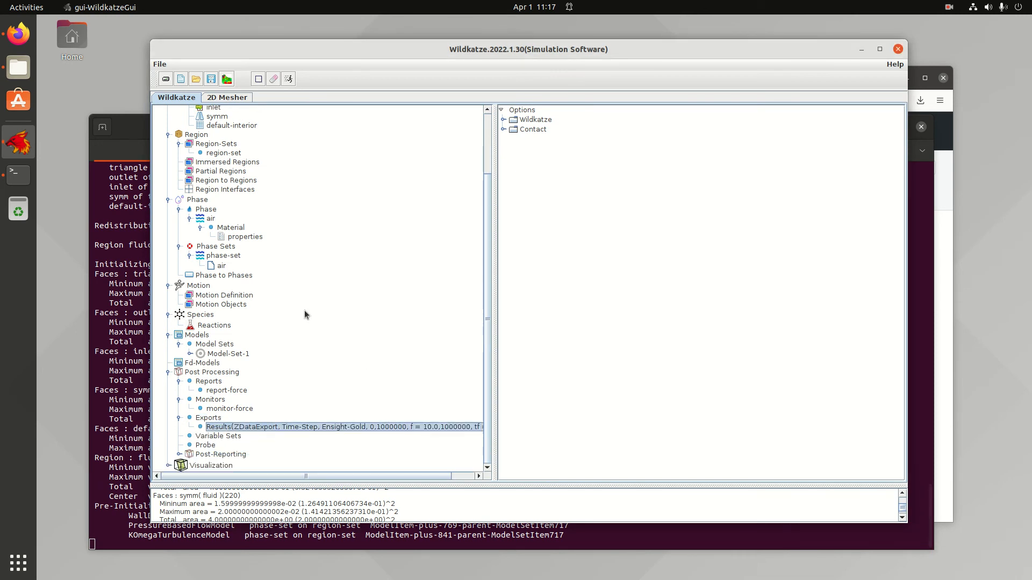
- Review the complete simulation tree and initialize the simulation
scroll(307, 301, "up", 5)
scroll(274, 238, "down", 5)
scroll(285, 239, "up", 4)
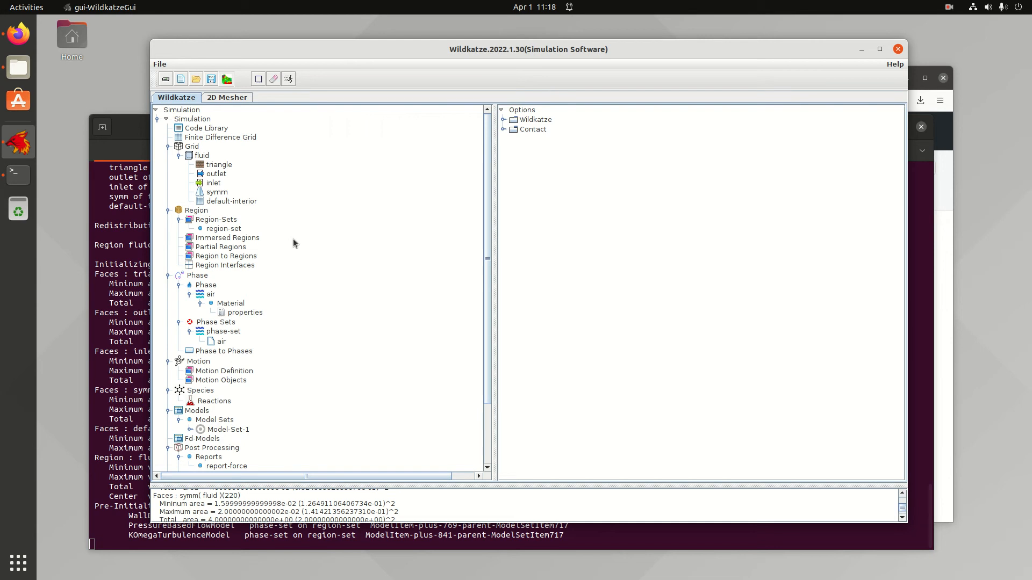
scroll(349, 306, "down", 3)
scroll(344, 321, "up", 3)
left_click(258, 81)
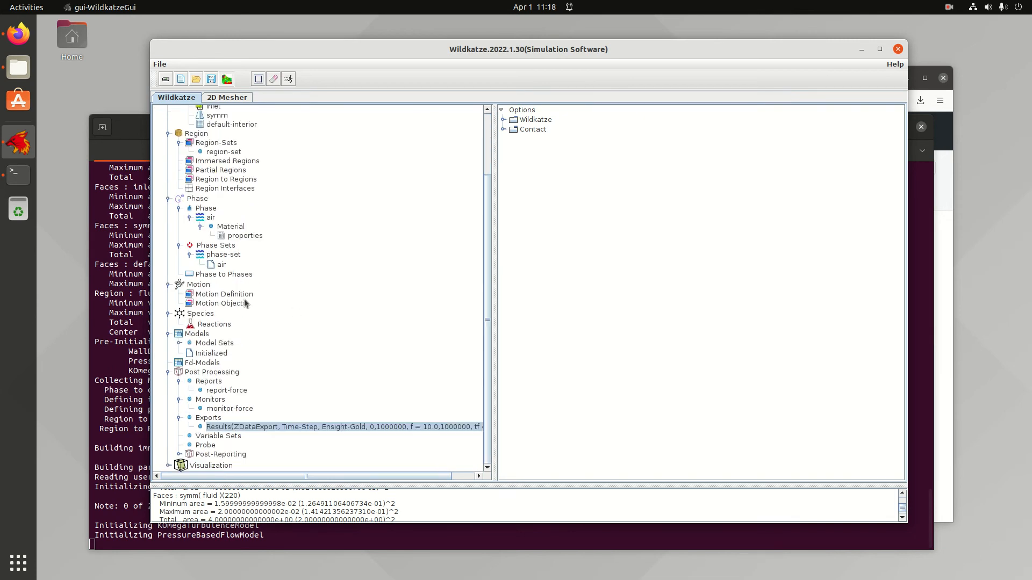
- Expand the model sets and examine the models under Model-Set-1 in the simulation tree
left_click(207, 353)
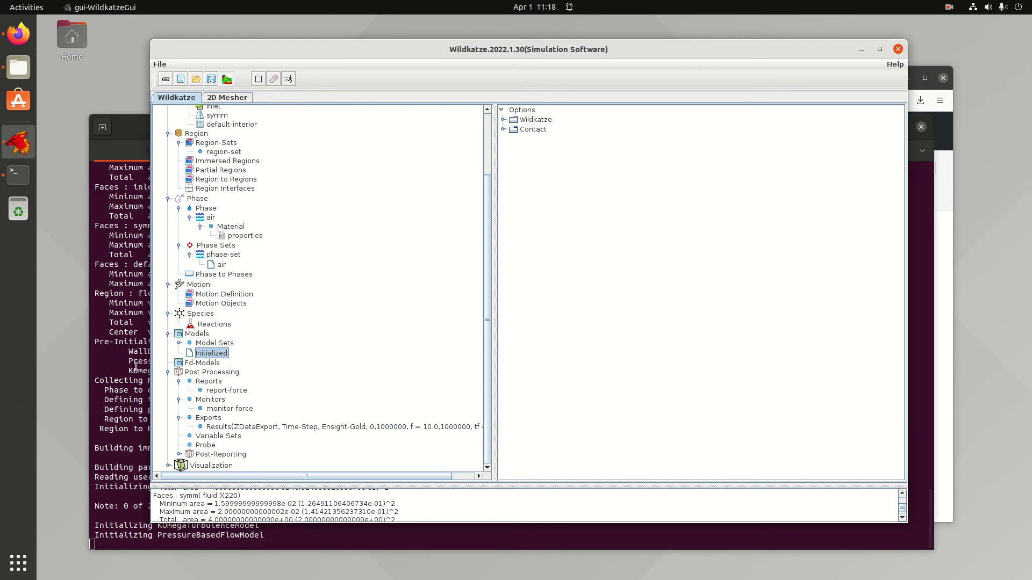
left_click(180, 343)
left_click(191, 353)
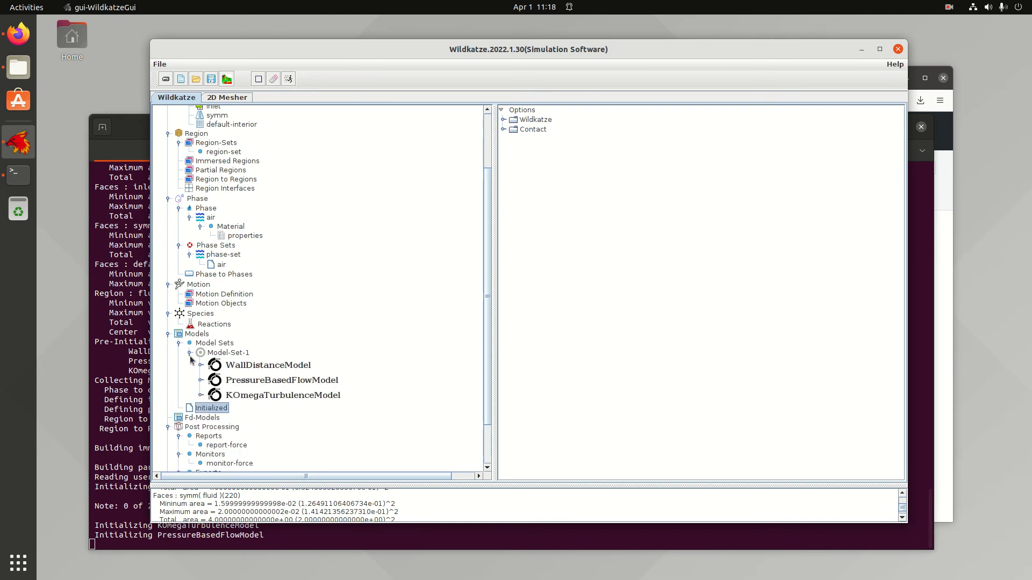
scroll(330, 294, "down", 2)
scroll(301, 333, "up", 5)
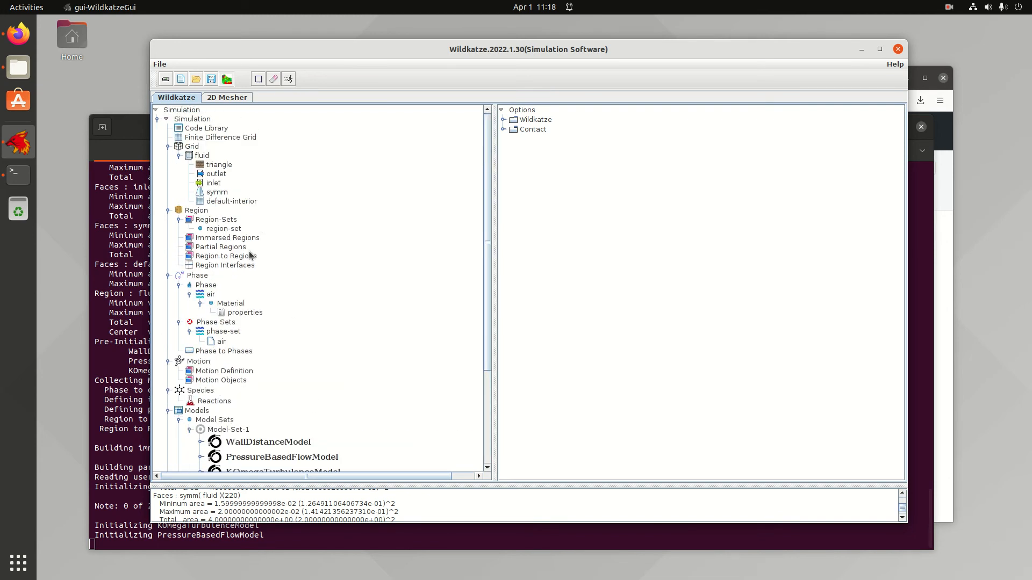
- Save the simulation as tri.stree in the tri folder
left_click(211, 80)
left_click(398, 351)
left_click(398, 350)
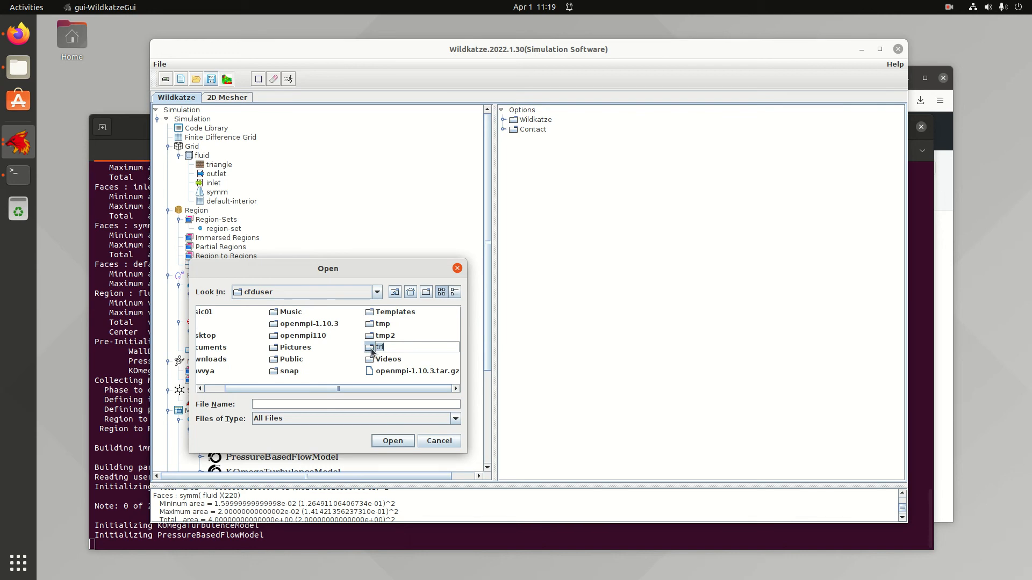
double_click(372, 350)
type("tri.stree")
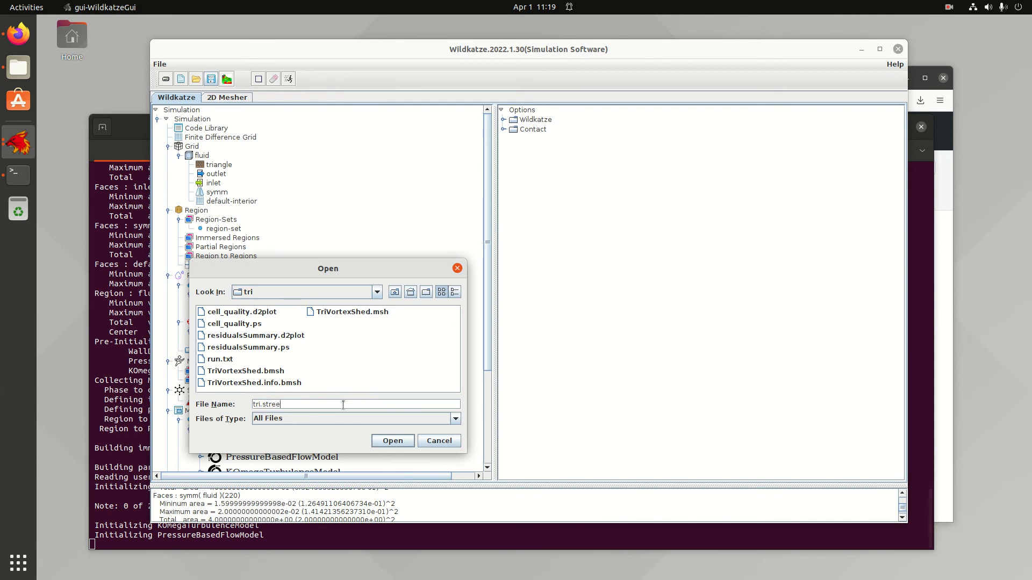
left_click(384, 440)
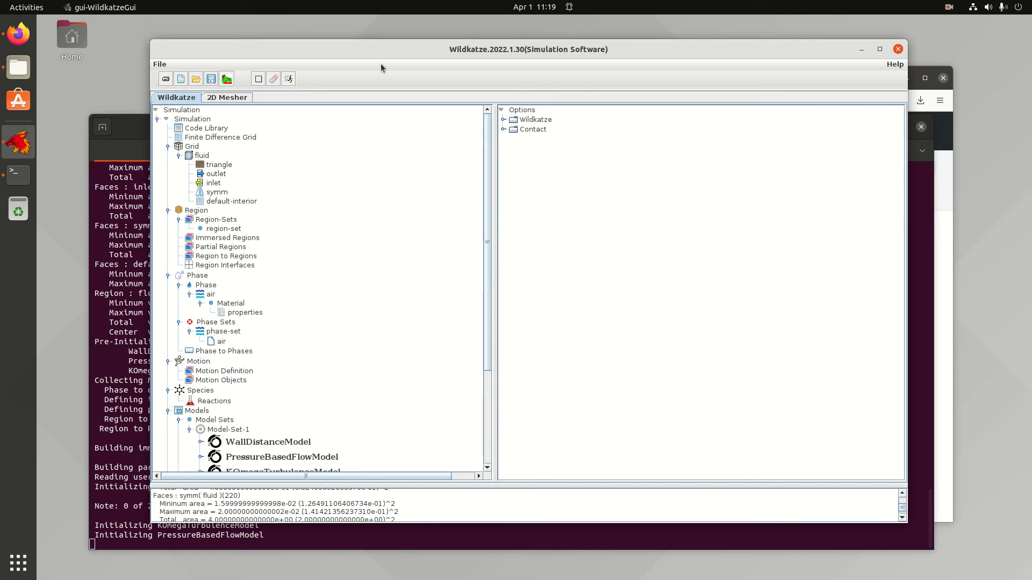
- Enlarge the message console, then run the simulation and stop it after several time steps
left_click_drag(391, 44, 377, 31)
left_click_drag(432, 467, 446, 378)
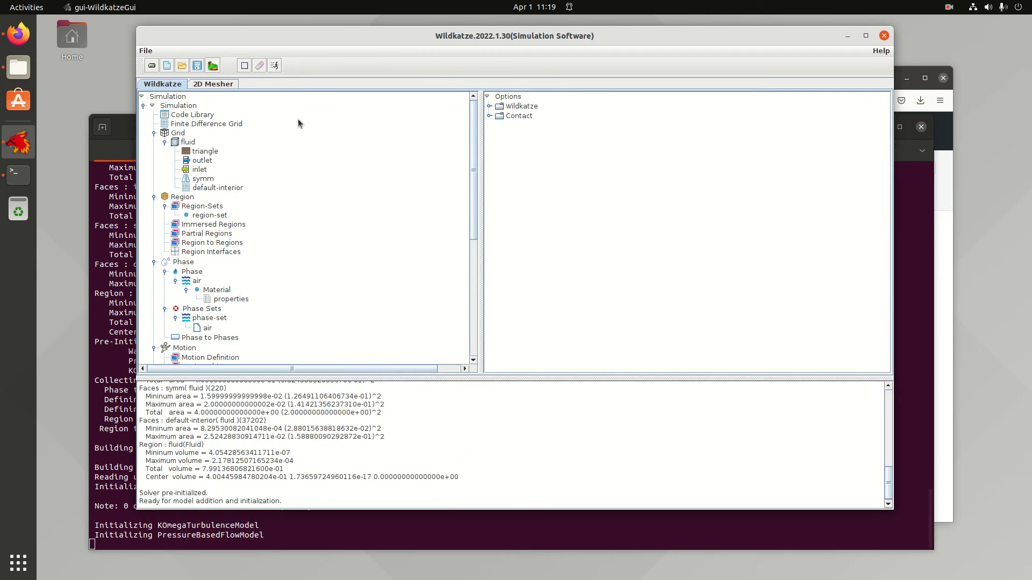
left_click(274, 66)
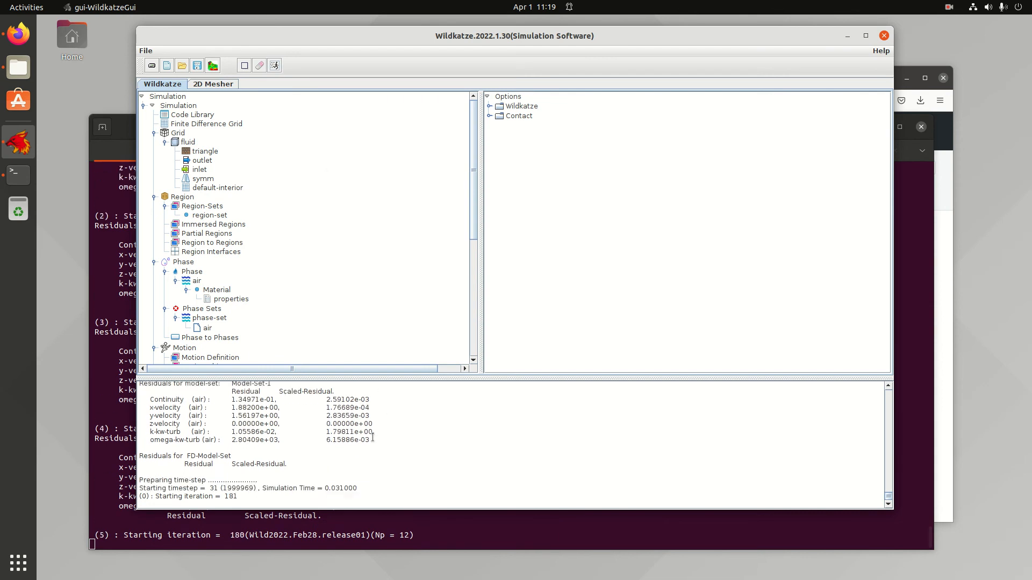
left_click(276, 65)
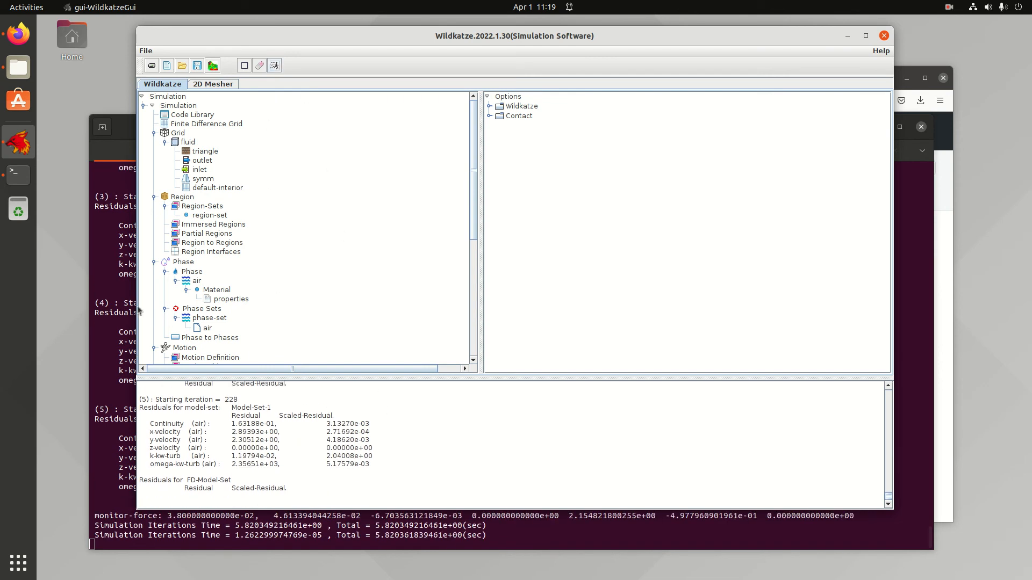
- Examine the monitor-force line in the terminal and the latest Model-Set-1 residuals in the Wildkatze console
left_click(114, 298)
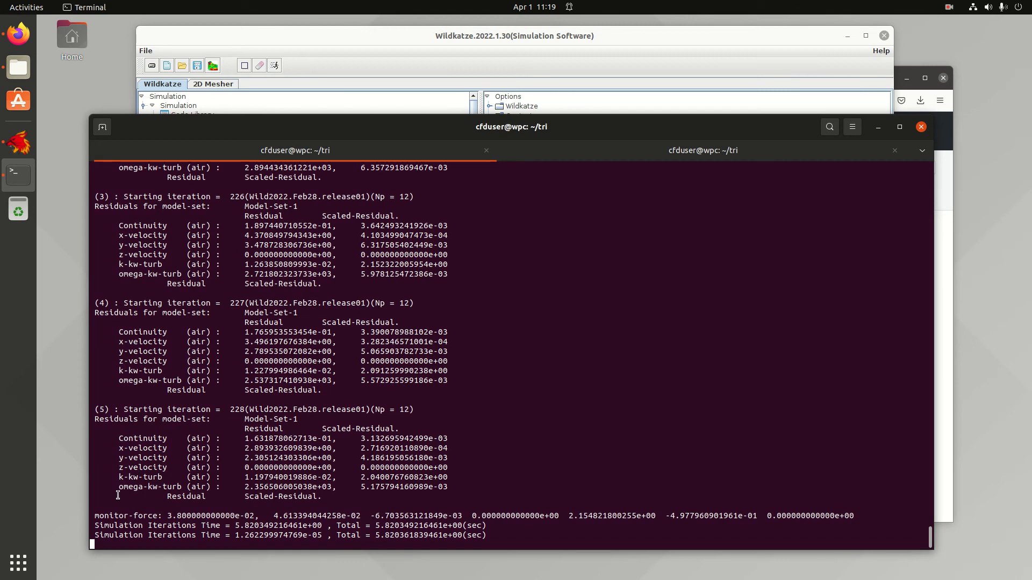
left_click_drag(92, 515, 750, 516)
left_click(799, 510)
triple_click(828, 511)
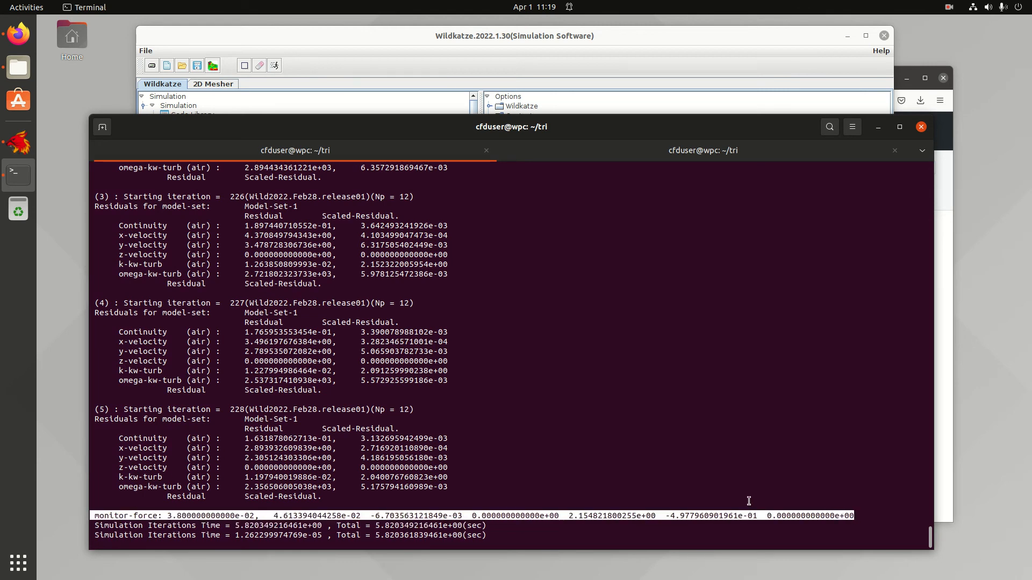
left_click(18, 142)
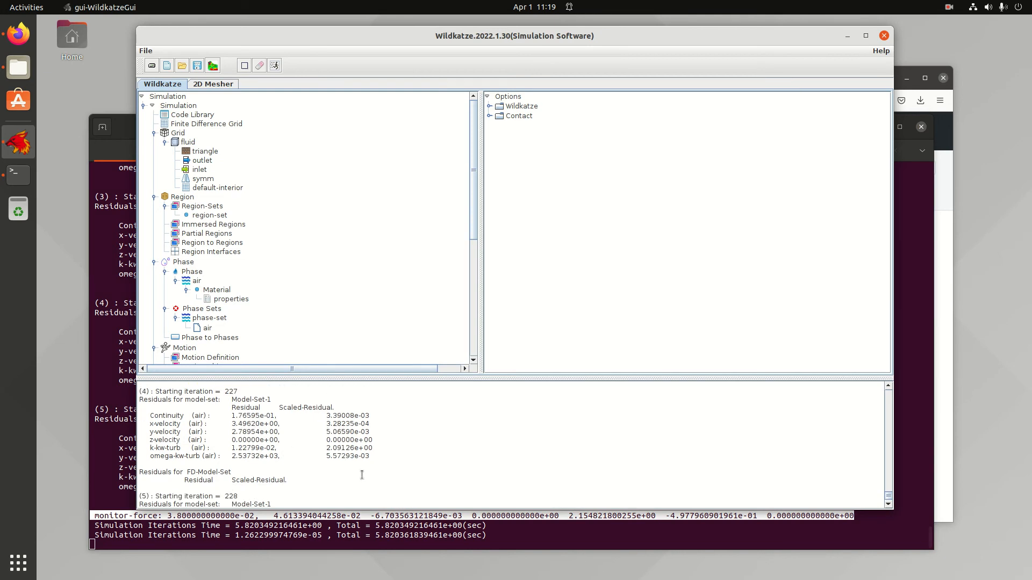
left_click_drag(379, 468, 128, 413)
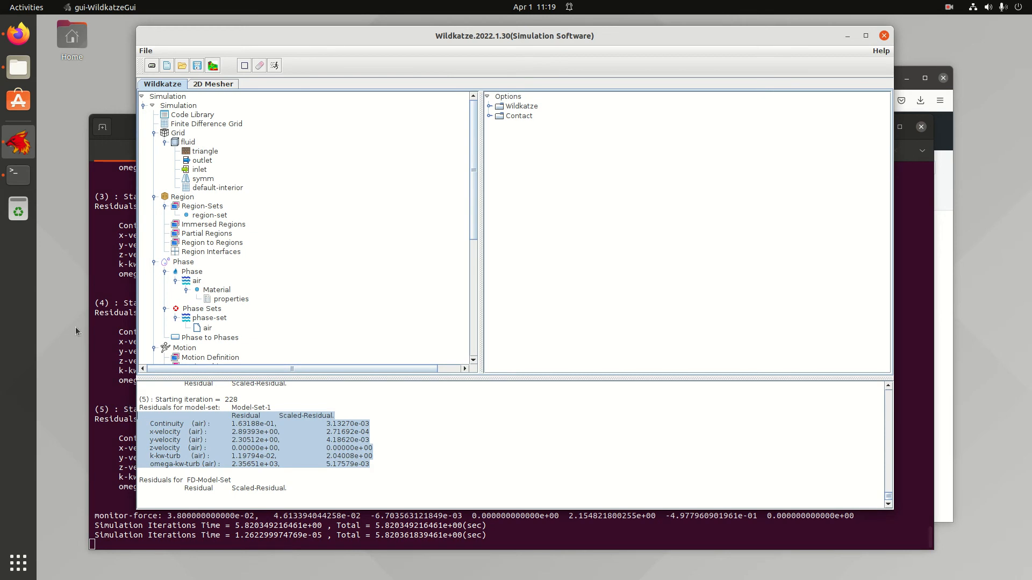
- View the residualsSummary.ps and cell_quality.ps plots from the tri folder, then return to Wildkatze
left_click(18, 67)
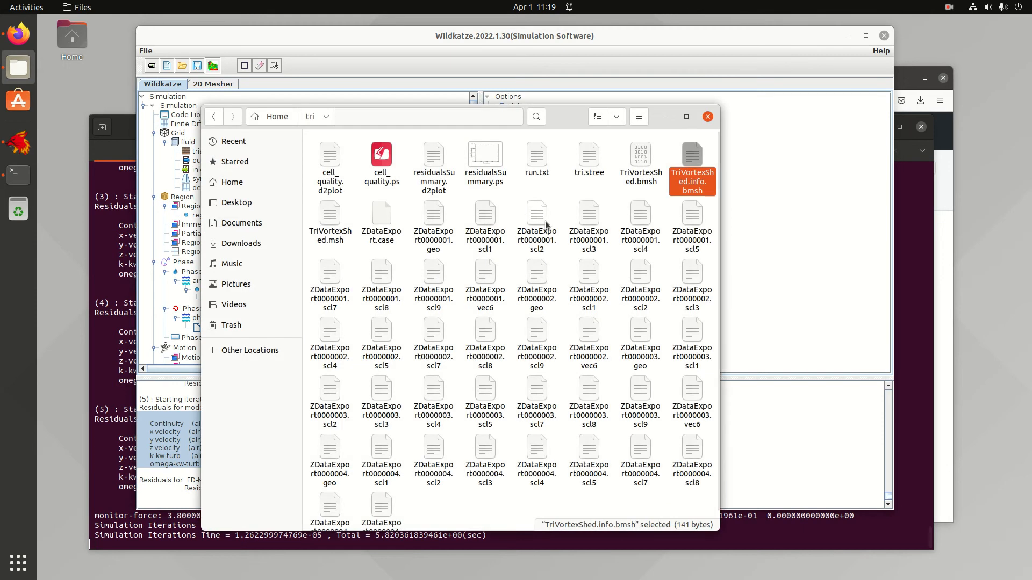
left_click(491, 175)
double_click(491, 175)
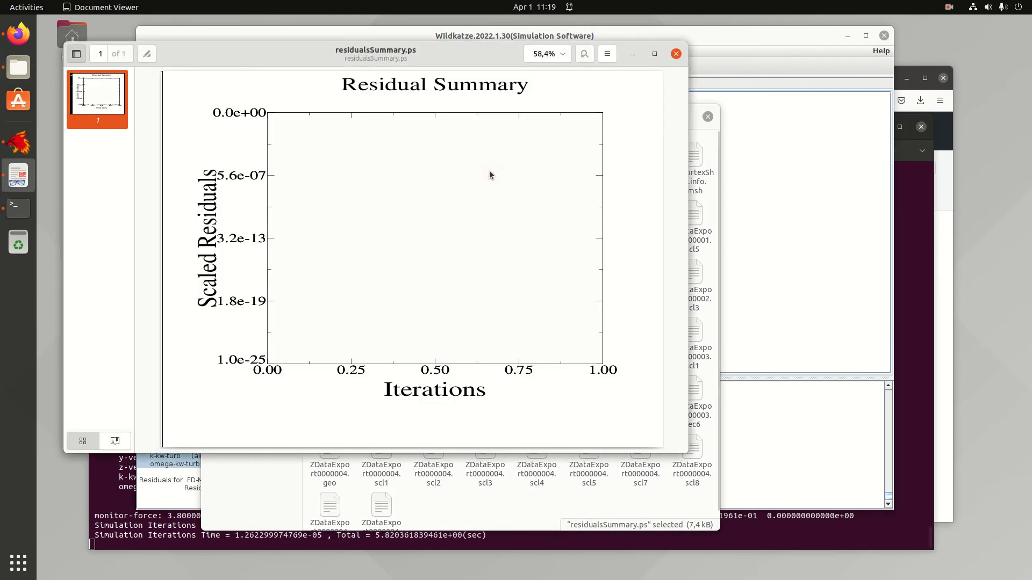
left_click(675, 53)
double_click(388, 175)
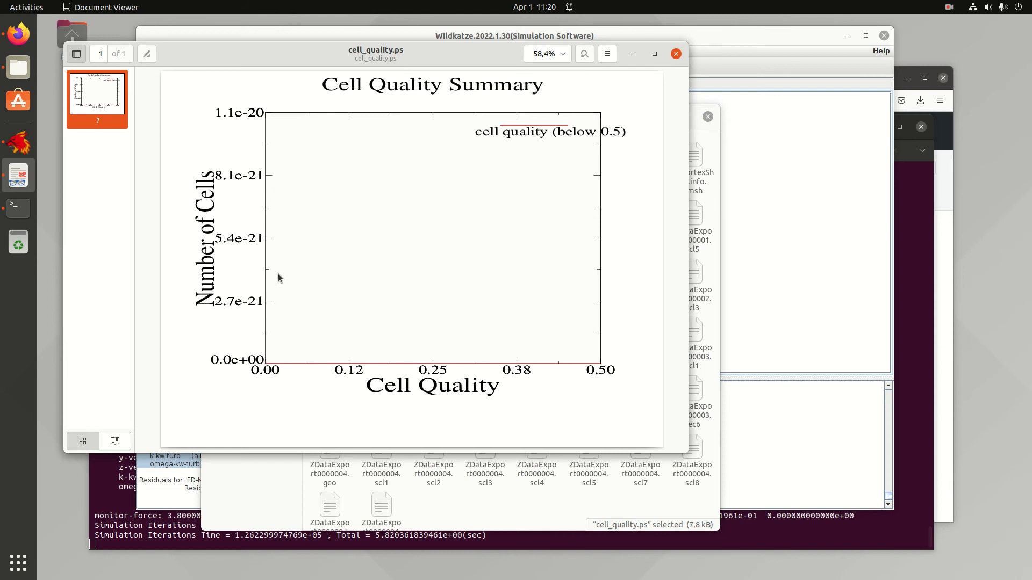
left_click(675, 54)
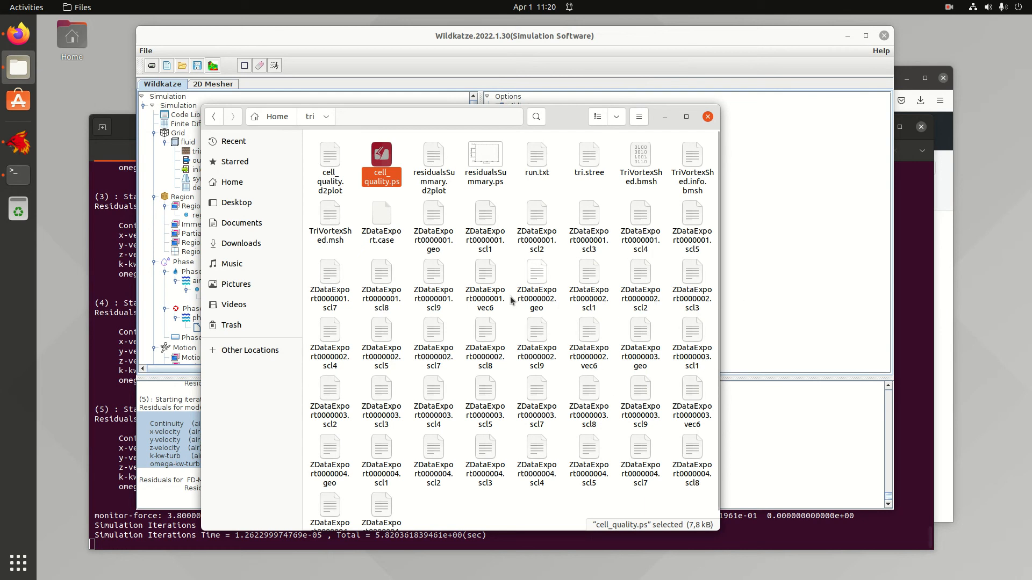
left_click(750, 267)
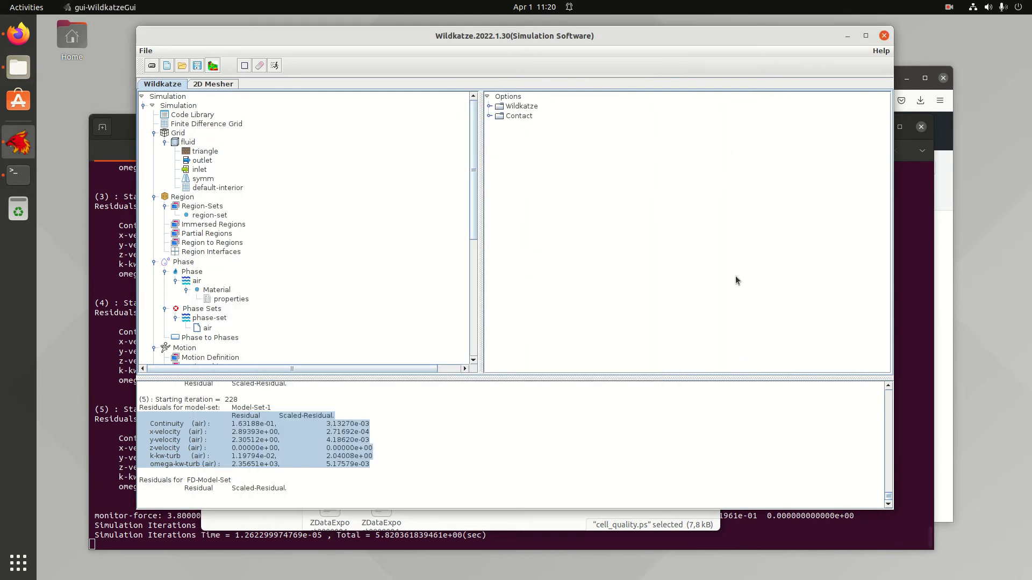
left_click(388, 464)
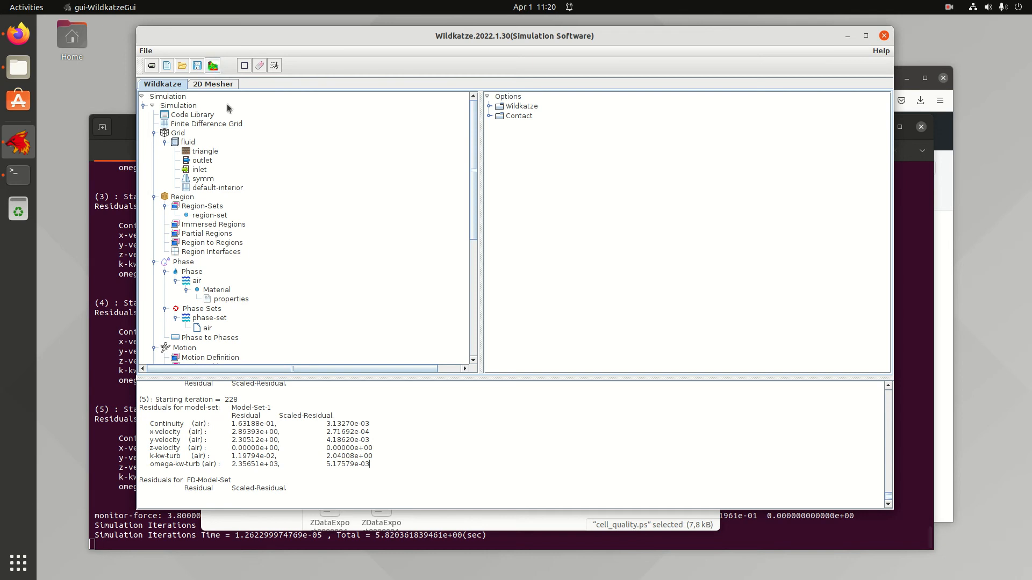
- Export the current solution with the base name results and check the Ensight export message in the terminal
left_click(214, 67)
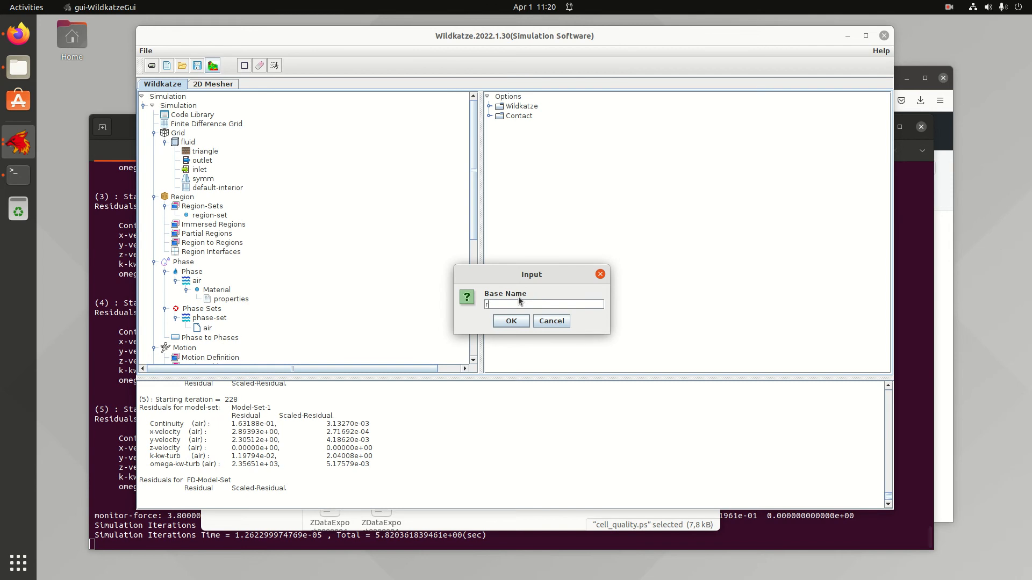
left_click(511, 322)
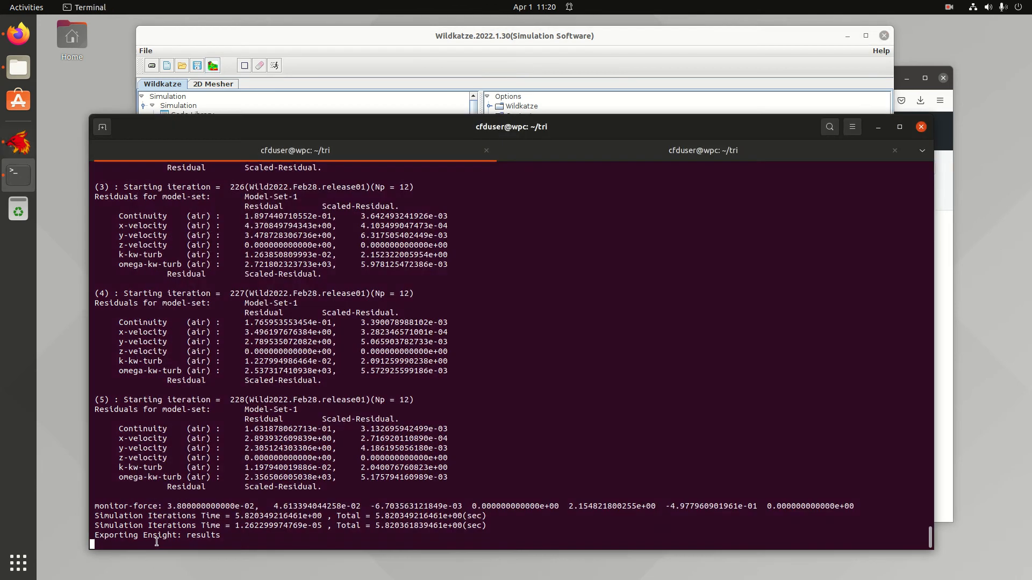
left_click(157, 545)
left_click_drag(220, 535, 123, 524)
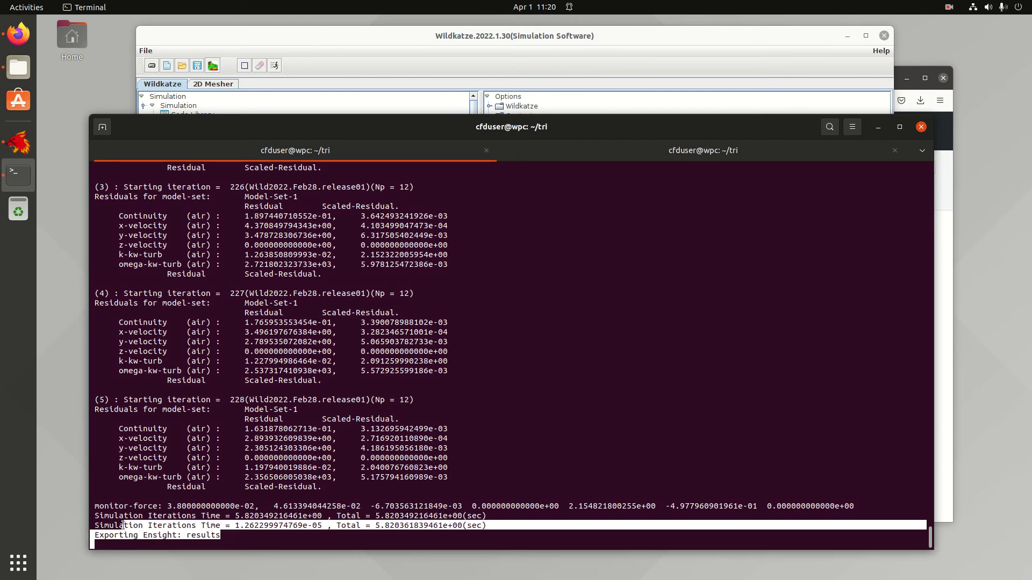
left_click(18, 142)
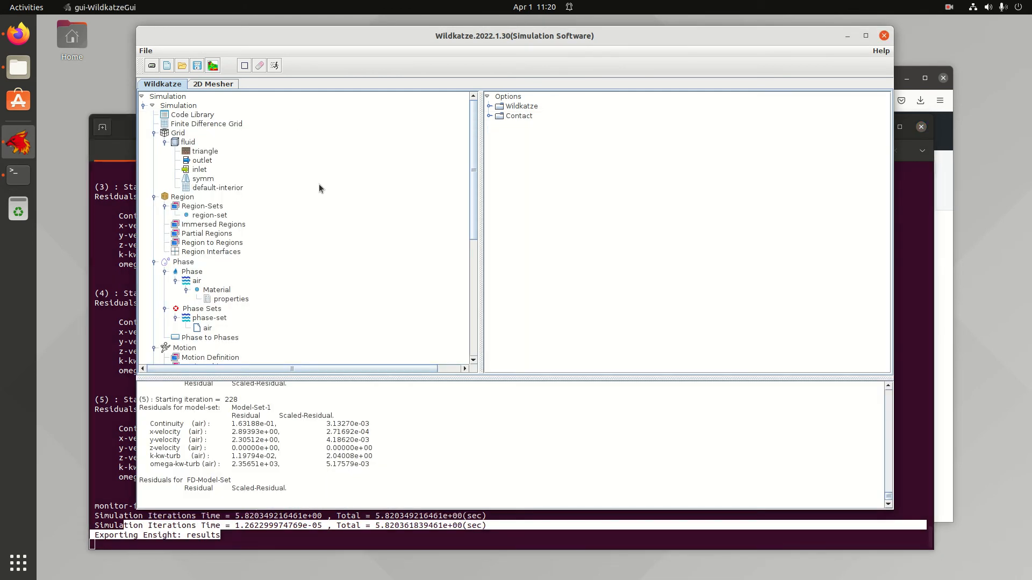
- Exit Wildkatze and confirm leaving the simulation
scroll(317, 193, "down", 8)
left_click(151, 50)
left_click(147, 78)
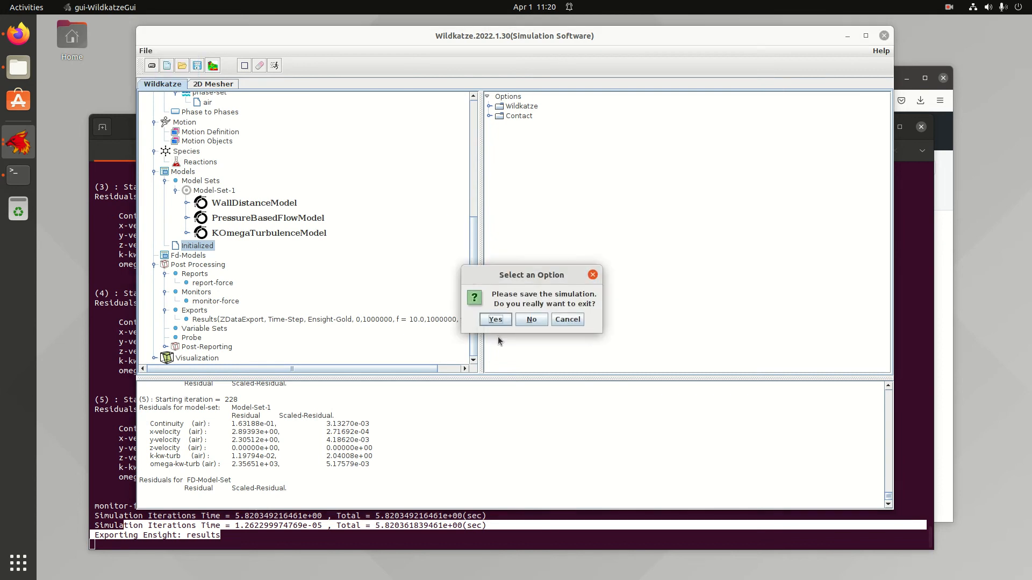
left_click(495, 320)
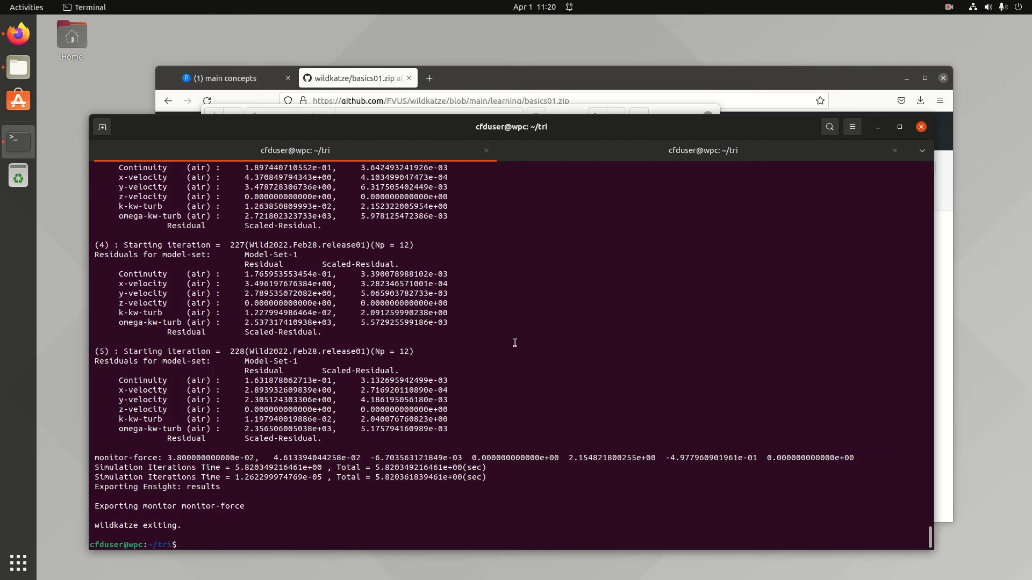
- Launch ParaView from the terminal and open results.case from the tri folder
type("paraview")
key("Return")
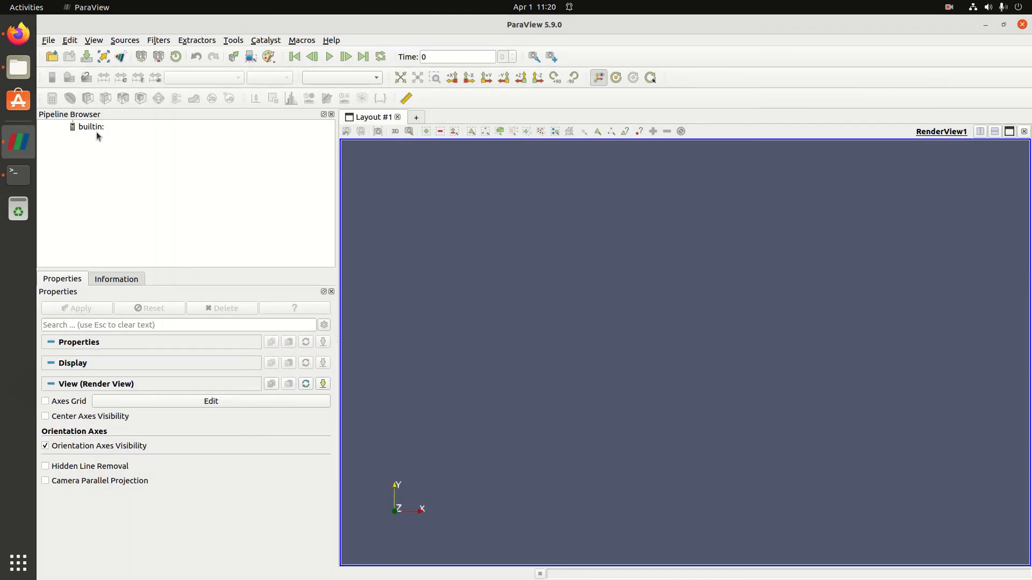
left_click(51, 56)
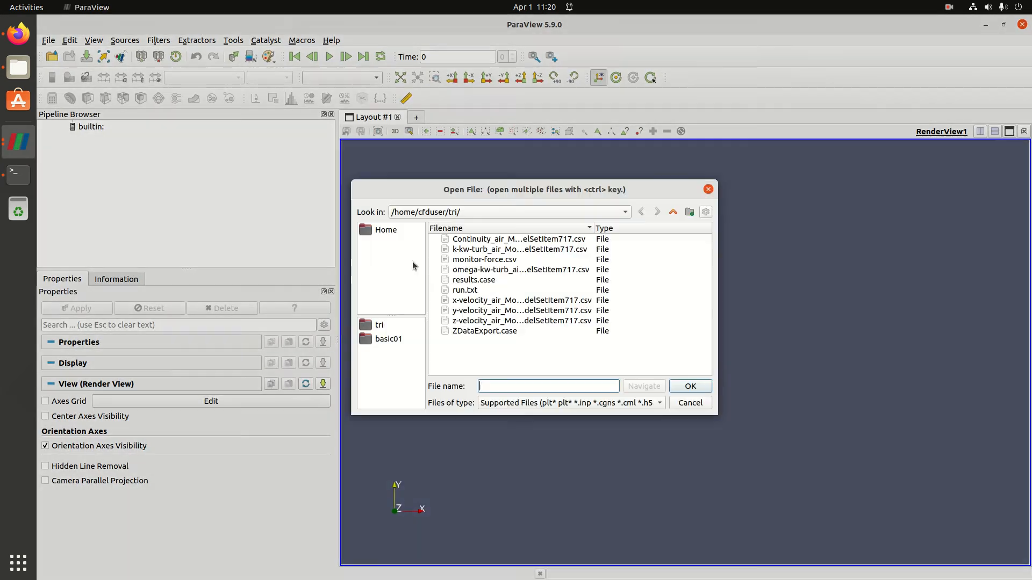
double_click(476, 280)
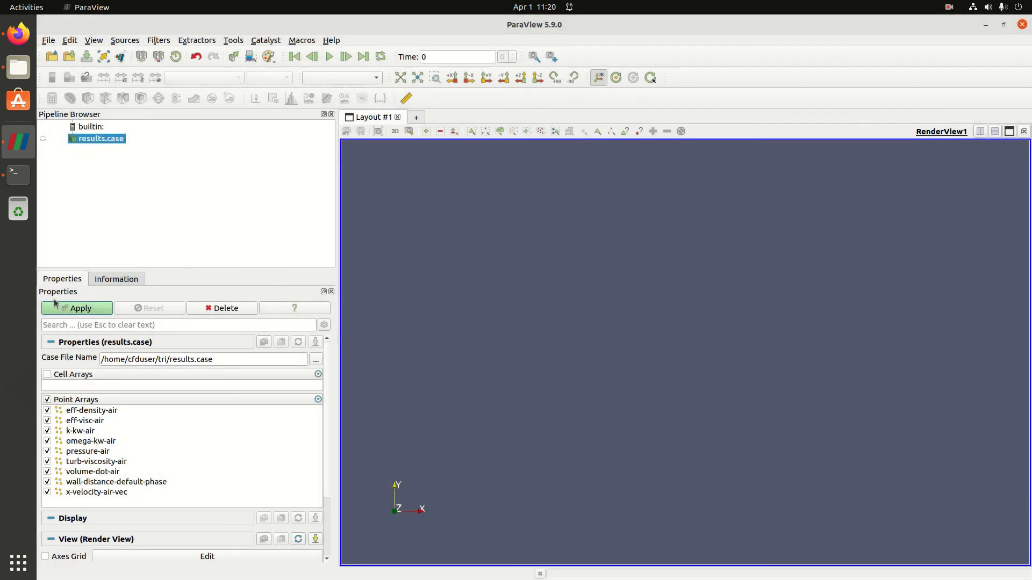
- Load the results.case data and color the surface by the x-velocity-air-vec magnitude around the triangle
scroll(115, 465, "down", 5)
left_click(115, 461)
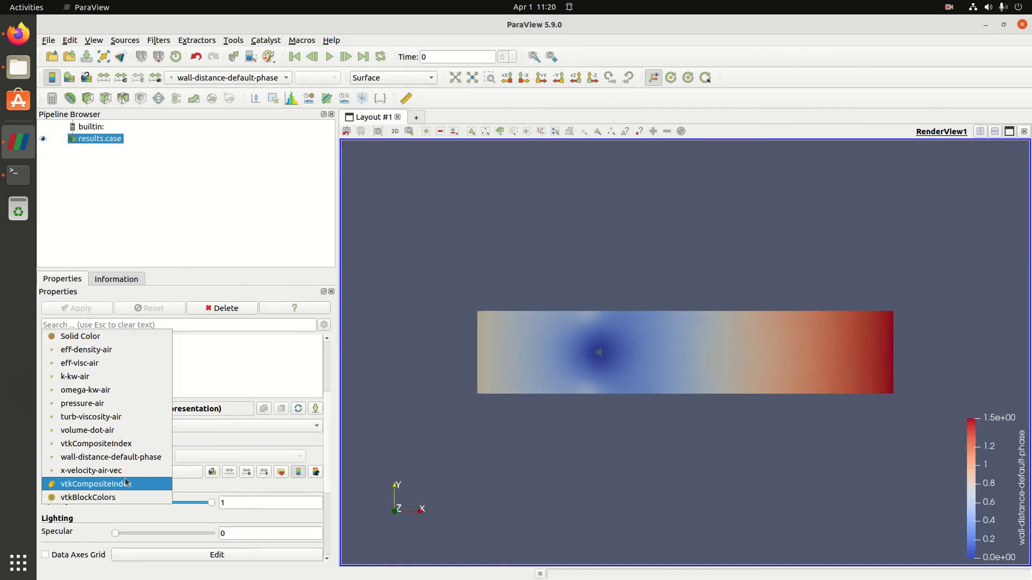
left_click(107, 471)
scroll(409, 347, "up", 5)
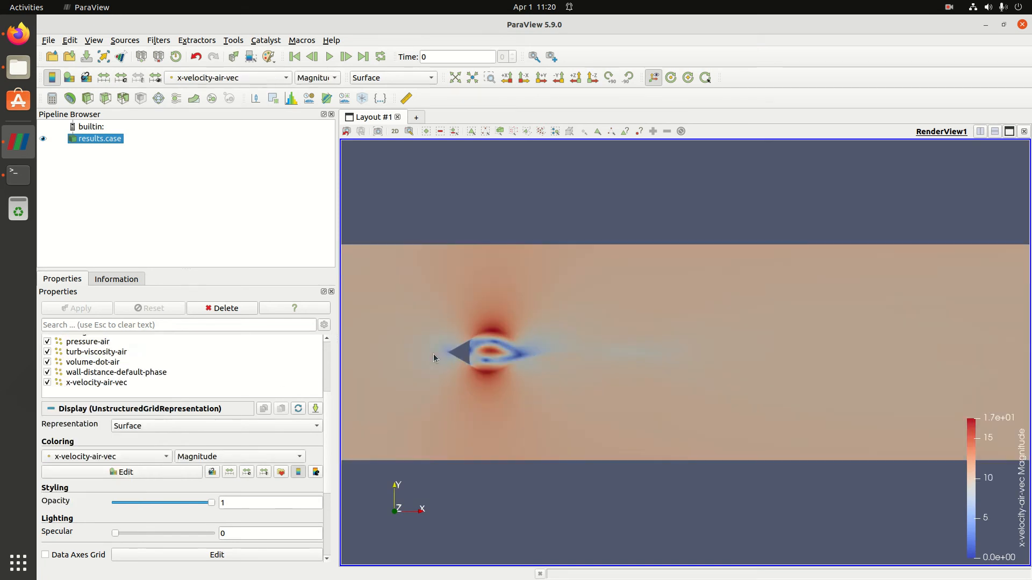
- Color the results surface in turn by pressure-air, eff-visc-air and k-kw-air to compare the fields around the triangle
left_click(107, 457)
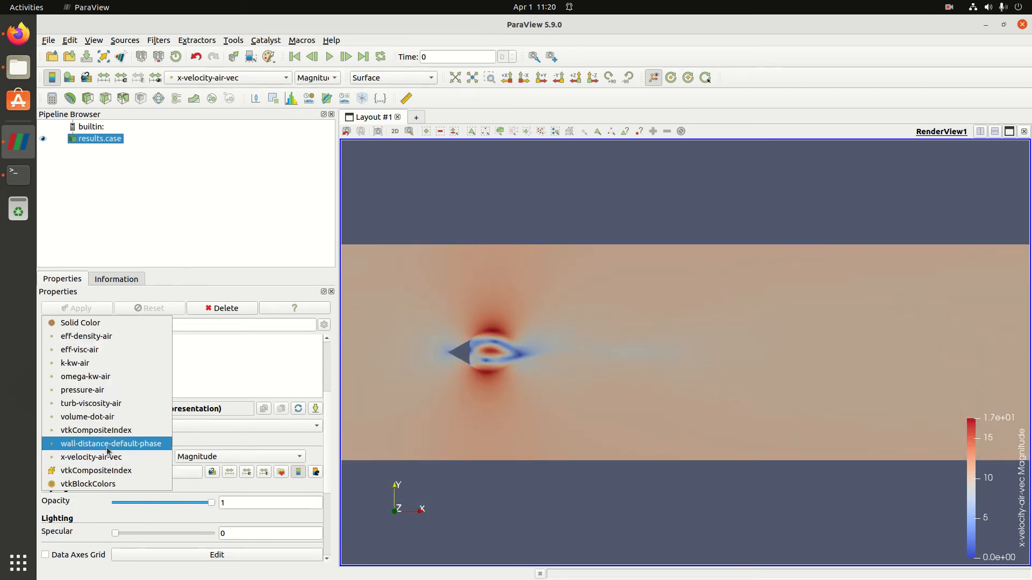
left_click(107, 390)
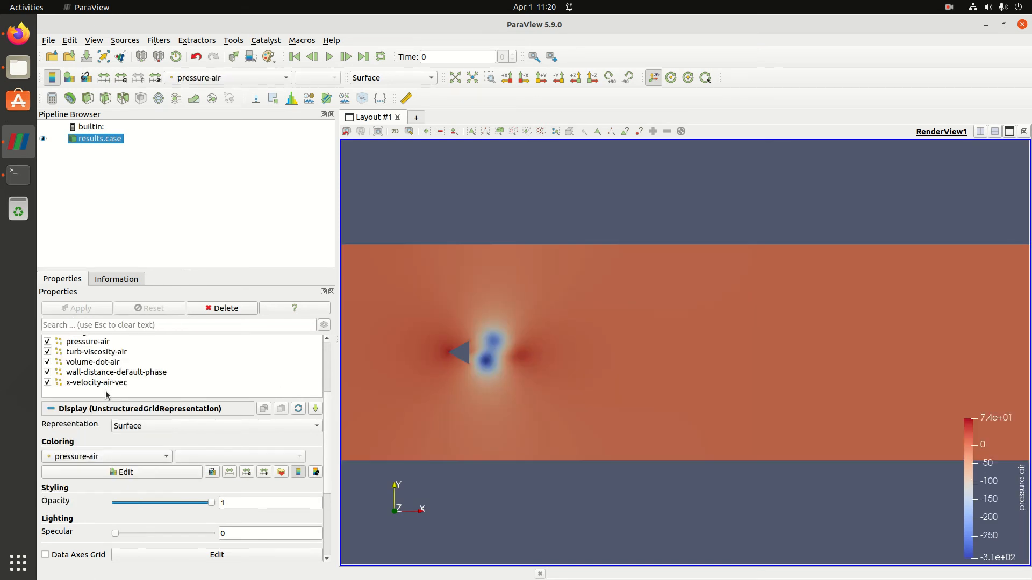
left_click(145, 458)
left_click(121, 417)
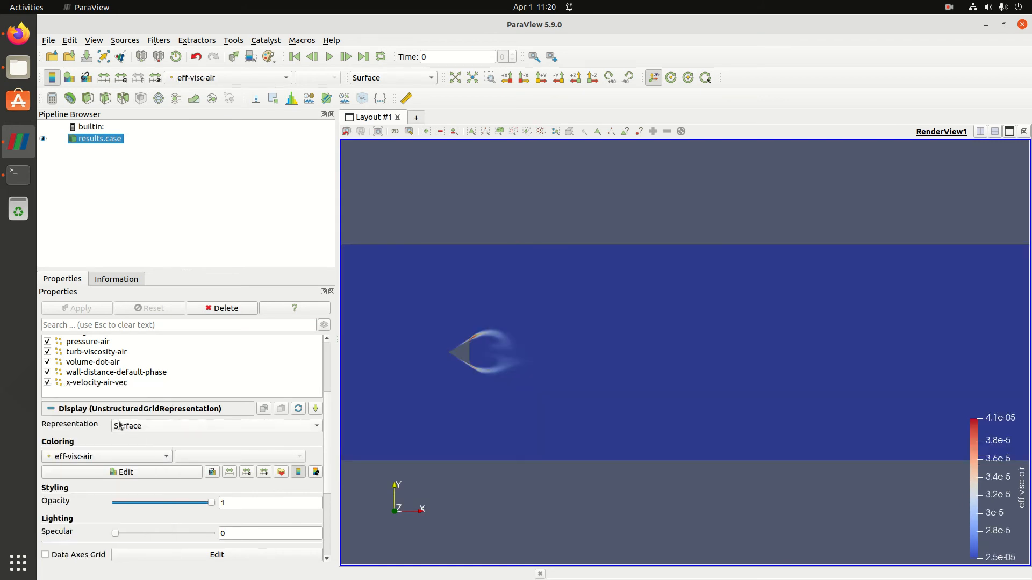
left_click(122, 461)
left_click(121, 452)
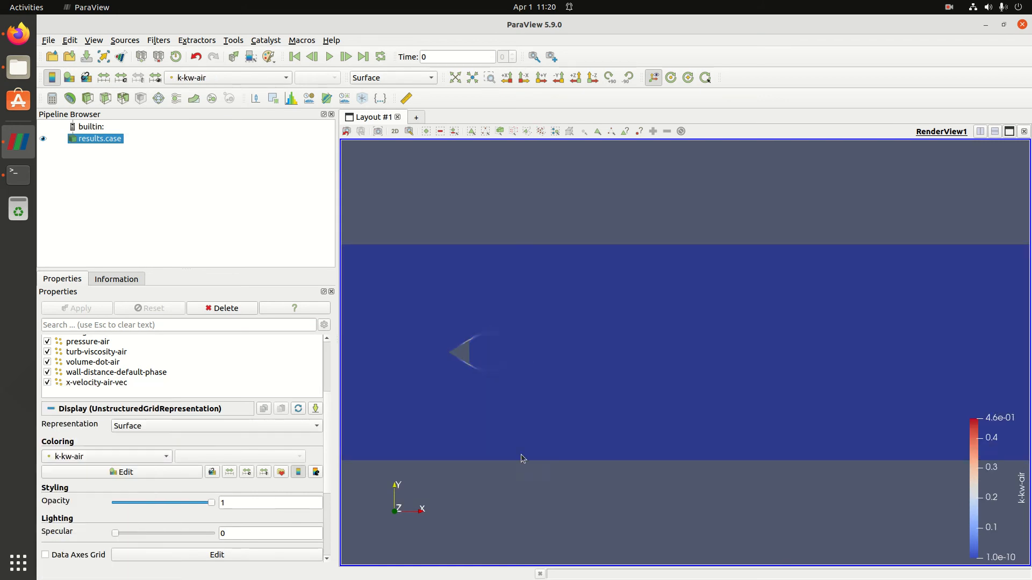
scroll(625, 386, "down", 5)
scroll(625, 386, "up", 5)
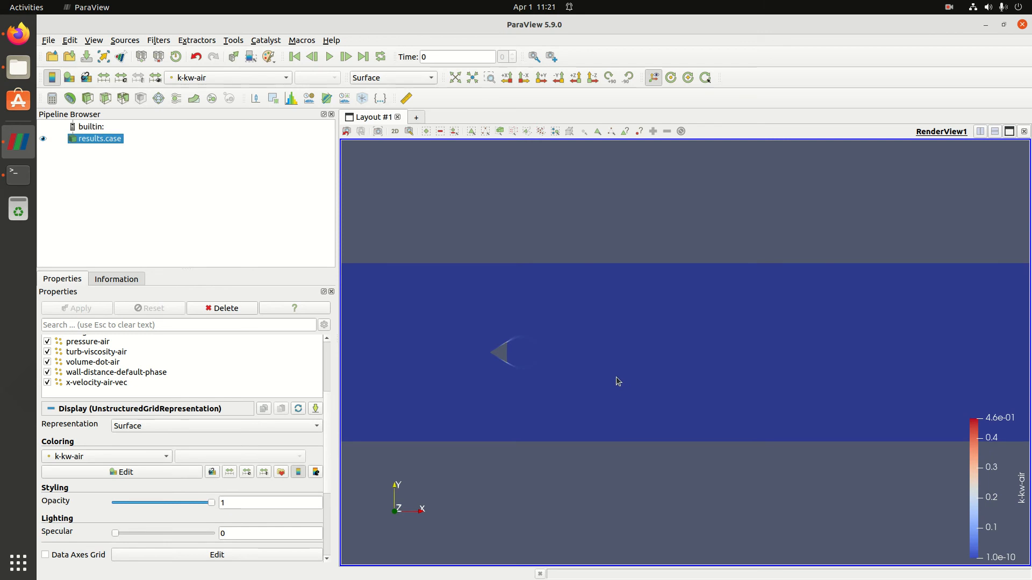
- Exit ParaView and open run.txt from the tri folder in the text editor
left_click(49, 41)
left_click(91, 290)
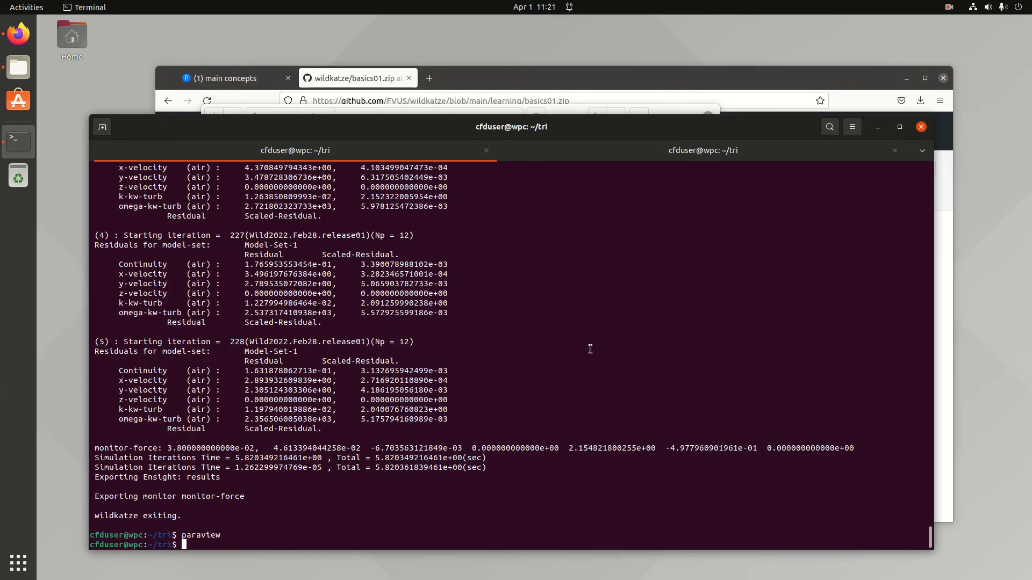
left_click(19, 67)
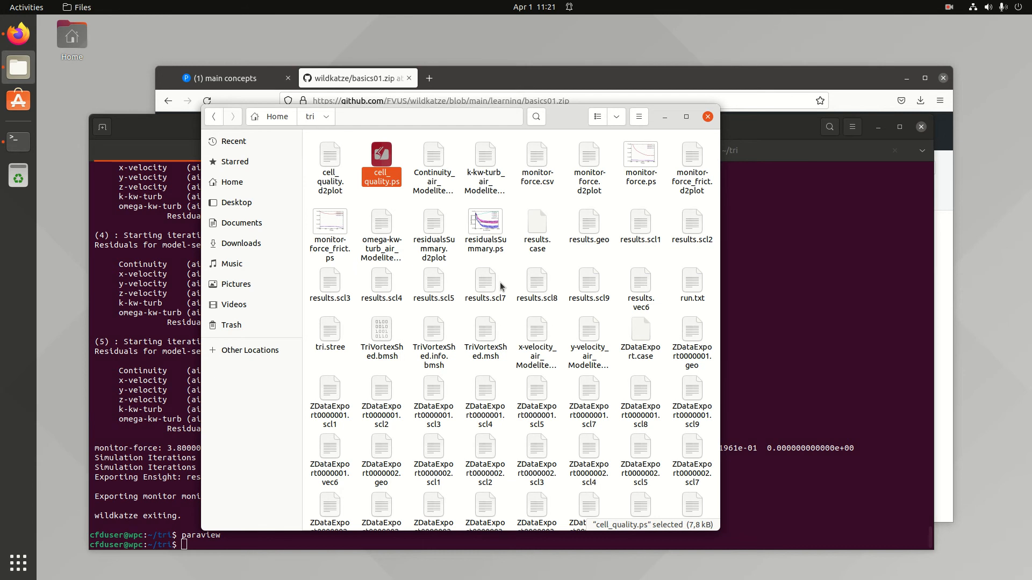
left_click(692, 293)
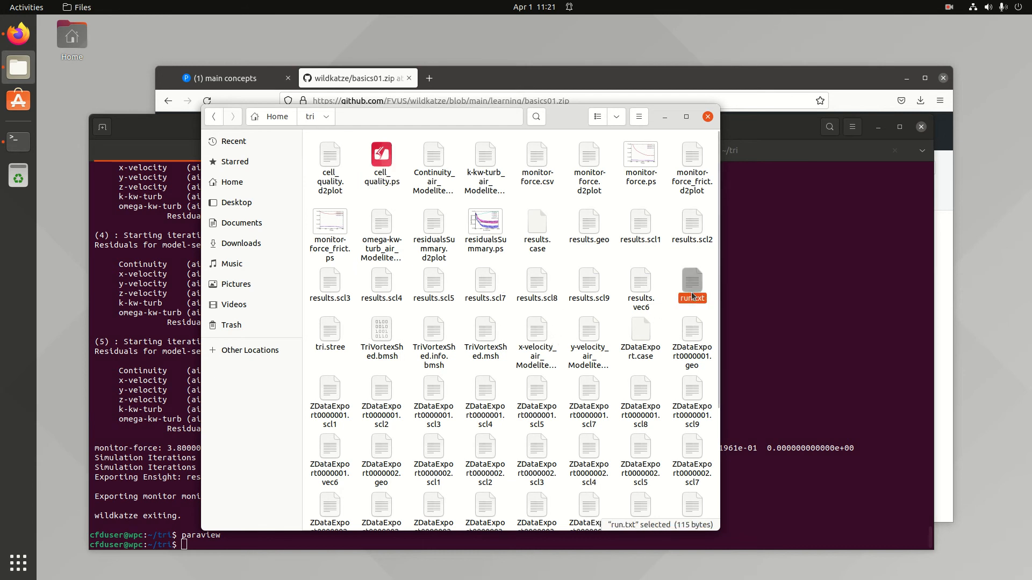
right_click(691, 293)
left_click(710, 302)
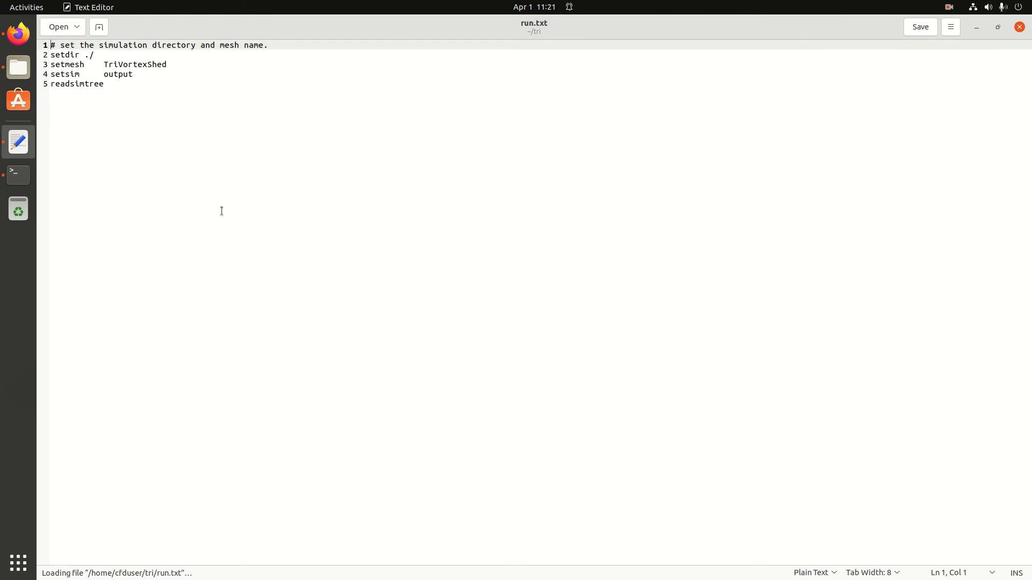
- Change the setsim name in run.txt to tri, add an empty line at the end, then save and close the file
double_click(128, 64)
left_click_drag(181, 64, 40, 65)
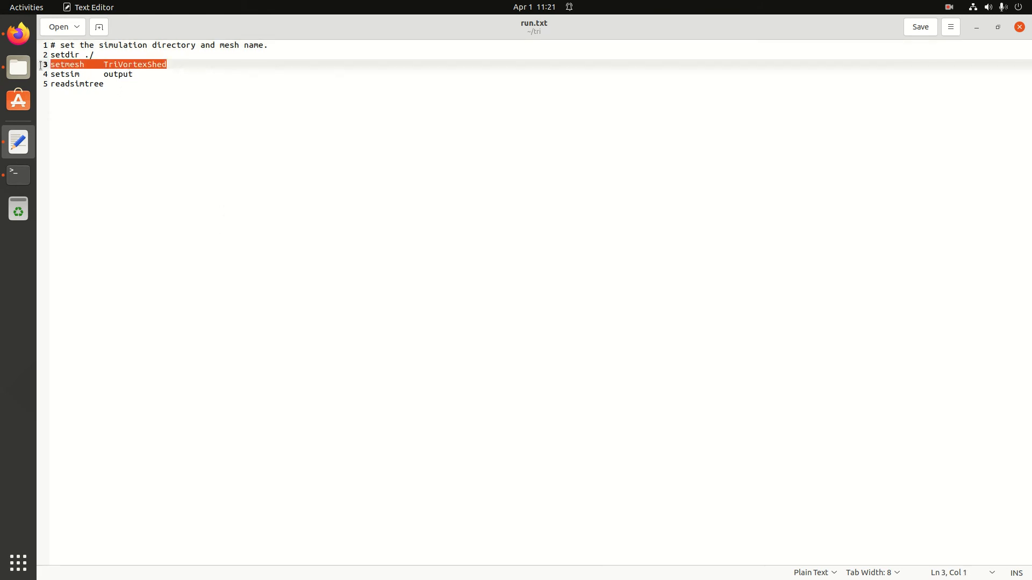
double_click(73, 76)
left_click(126, 88)
left_click(116, 74)
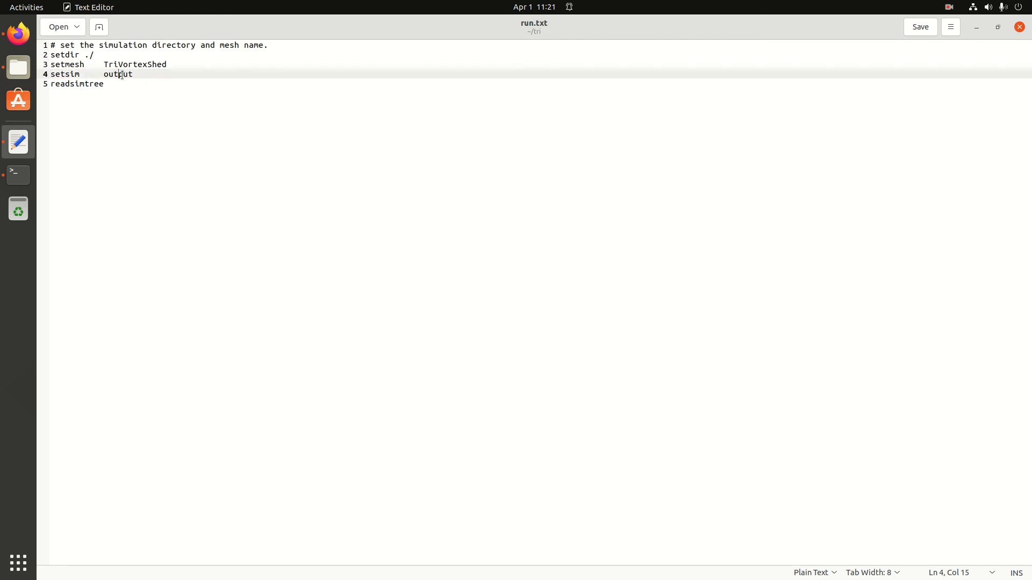
double_click(122, 74)
type("tri")
left_click(142, 87)
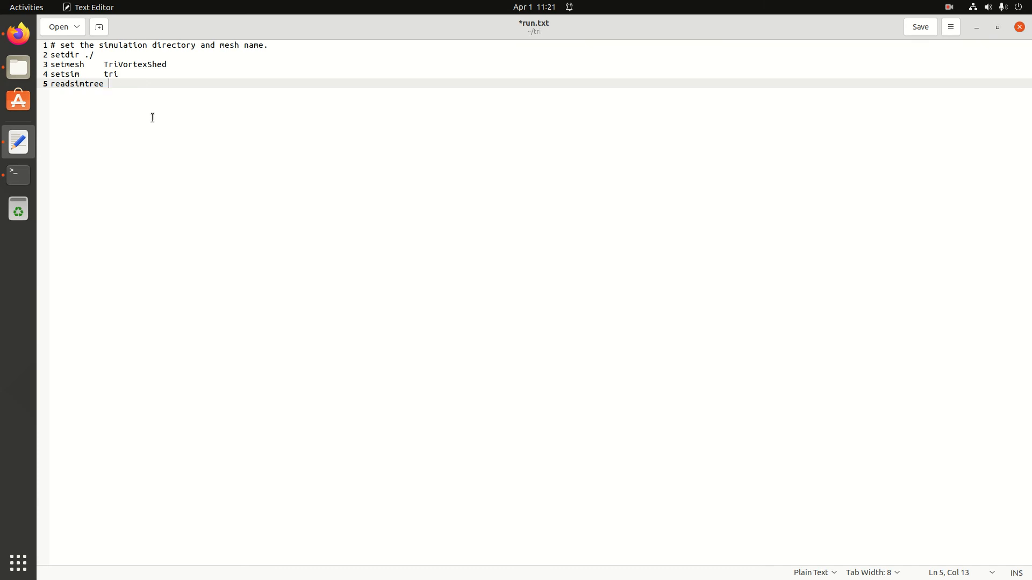
key("ctrl+s")
key("Return")
key("ctrl+s")
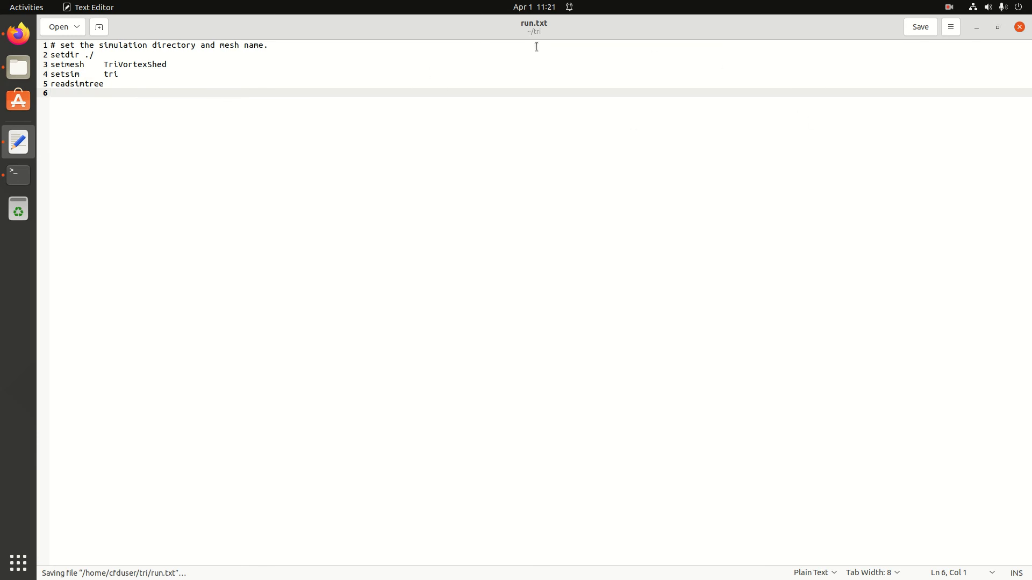
left_click(1020, 28)
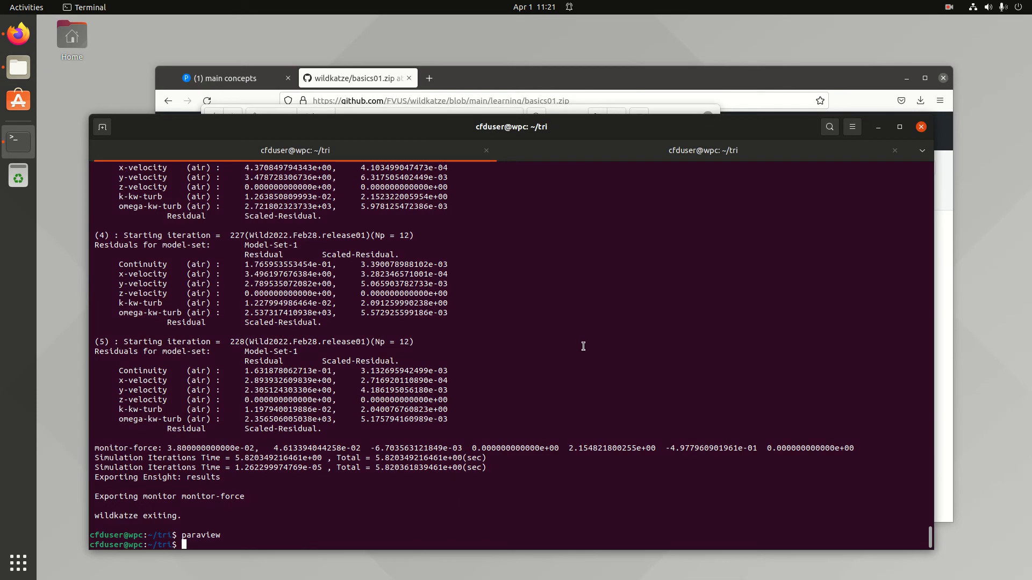
- Start the solver from the terminal with solver.sh and process the command file with pf run.txt
type("solver.sh")
key("Return")
type("pf run.txt")
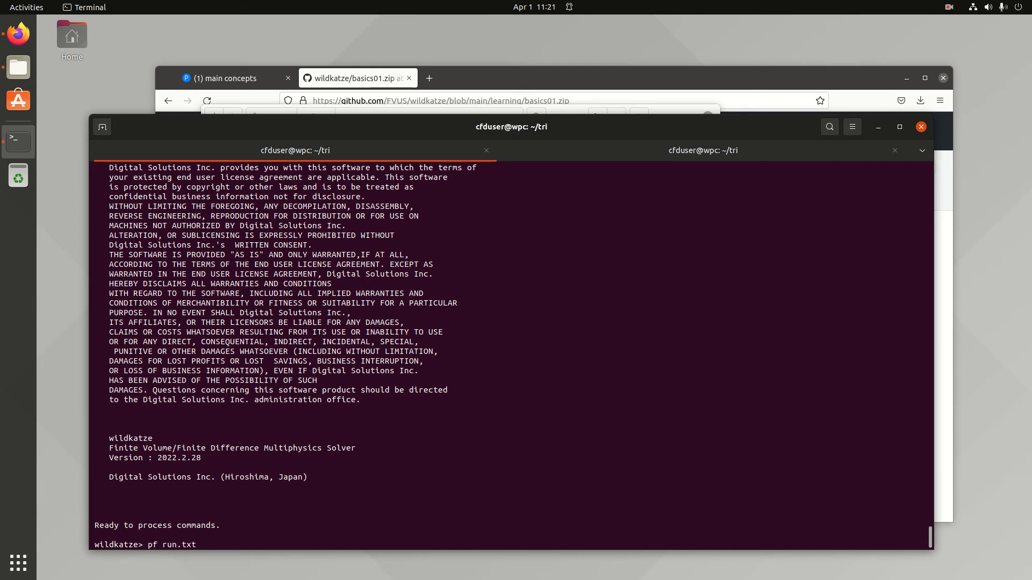
key("Return")
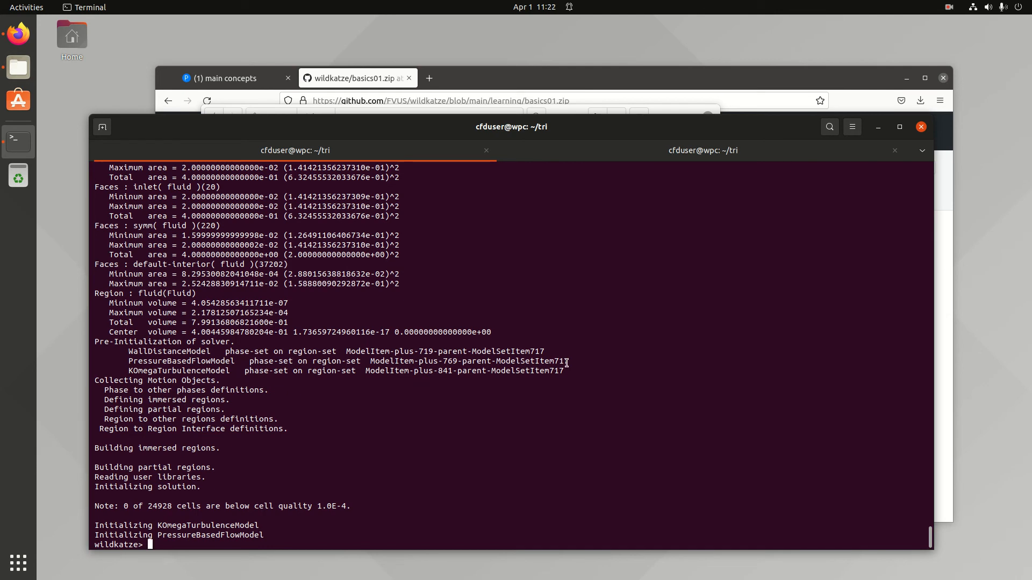
- Run the simulation for 50 time steps from the wildkatze prompt
type("ite")
type("e 50")
key("Return")
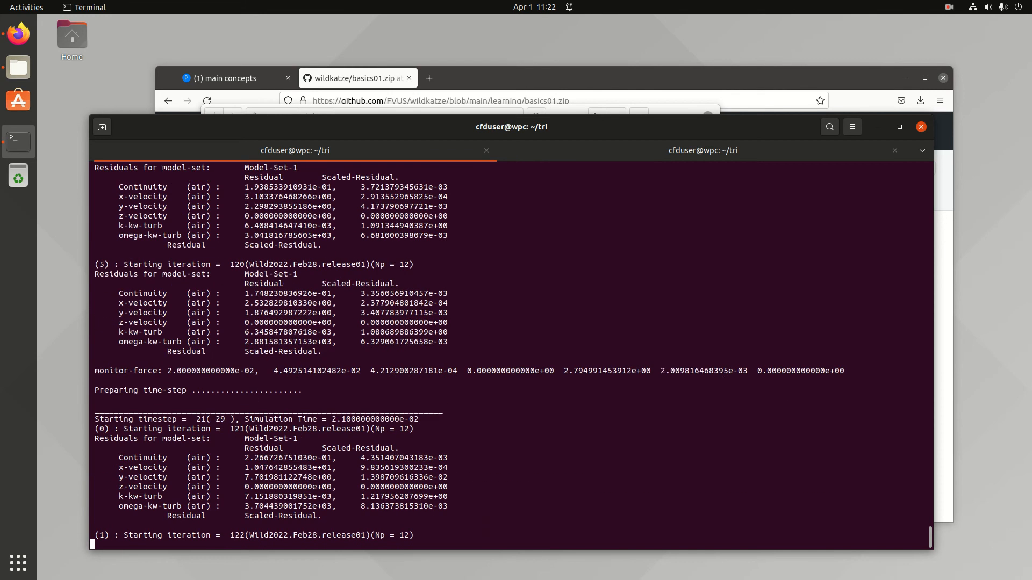
- Examine the residualsSummary.ps and monitor-force.ps plots in the tri folder and locate the monitor-force data files
left_click(18, 67)
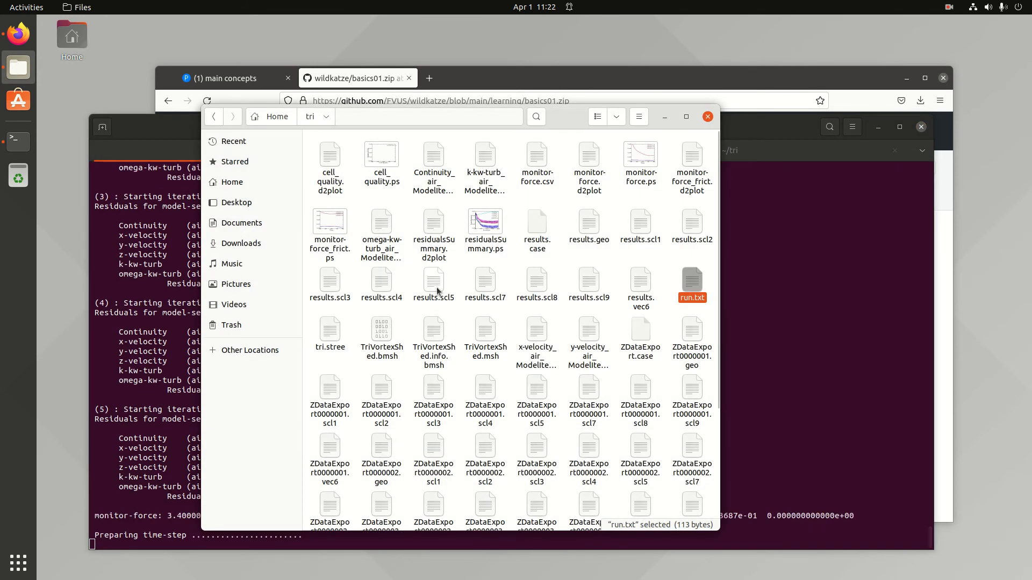
double_click(486, 223)
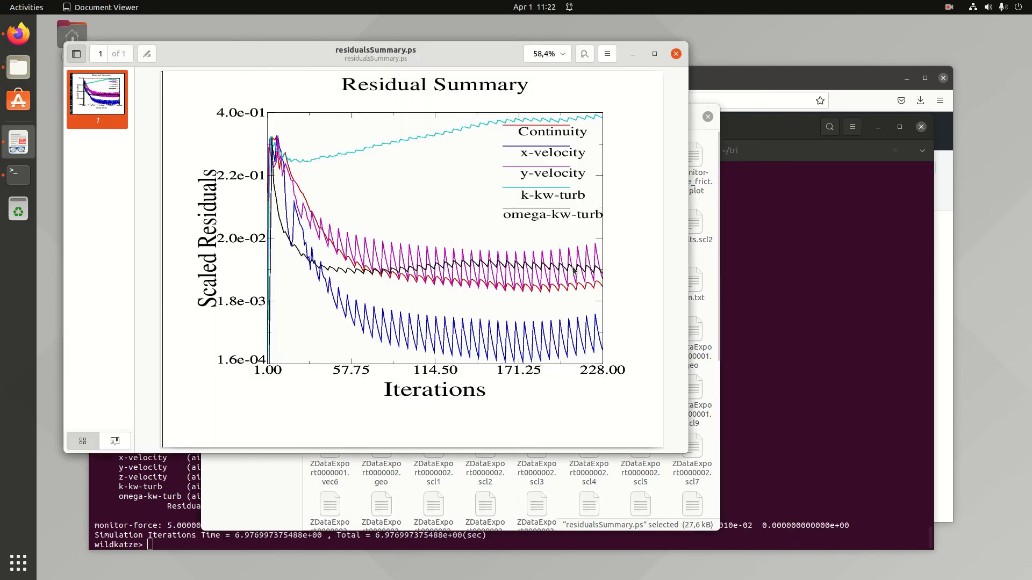
left_click(676, 53)
double_click(640, 157)
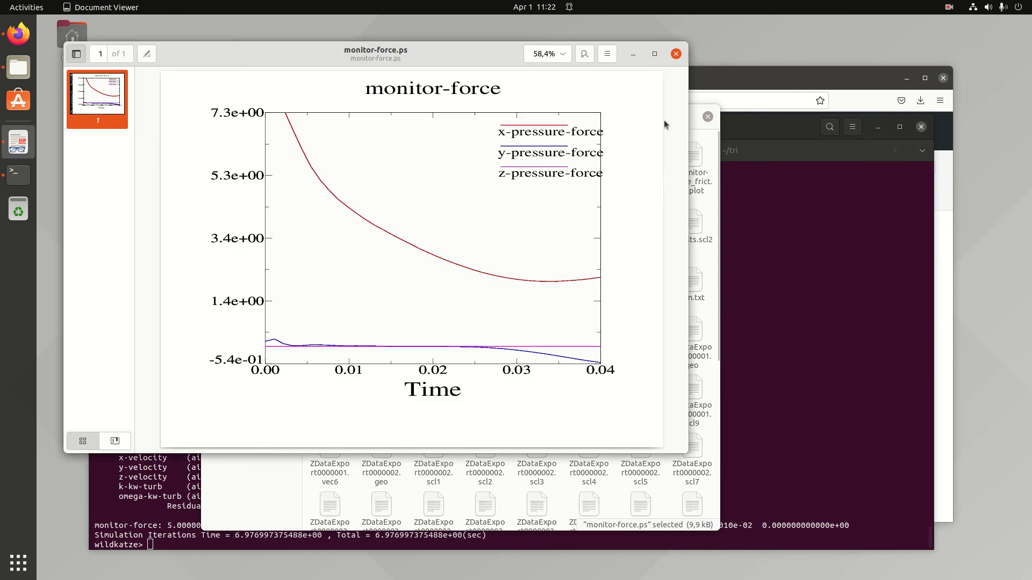
left_click(676, 54)
left_click(527, 174)
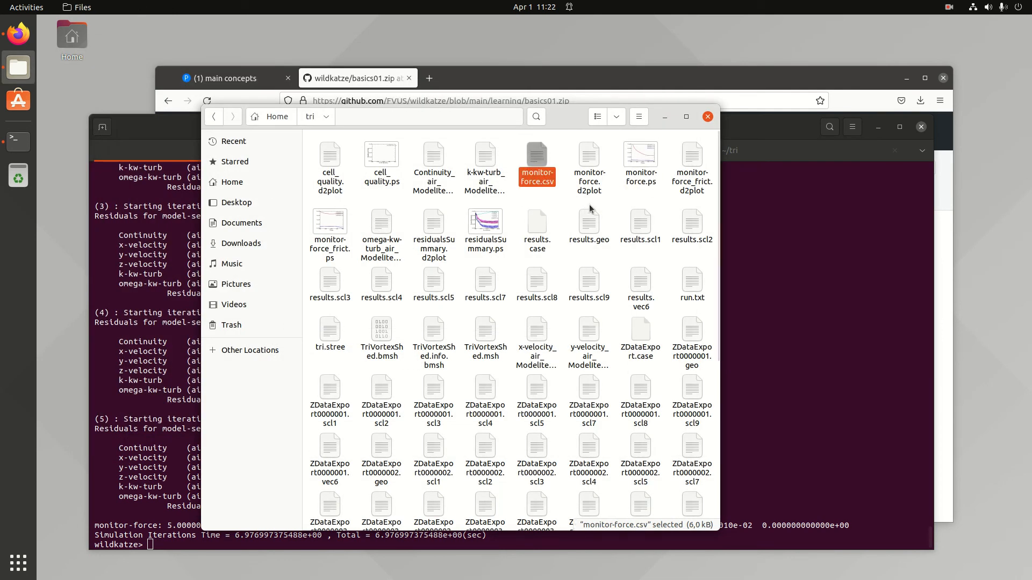
left_click(645, 163)
double_click(645, 161)
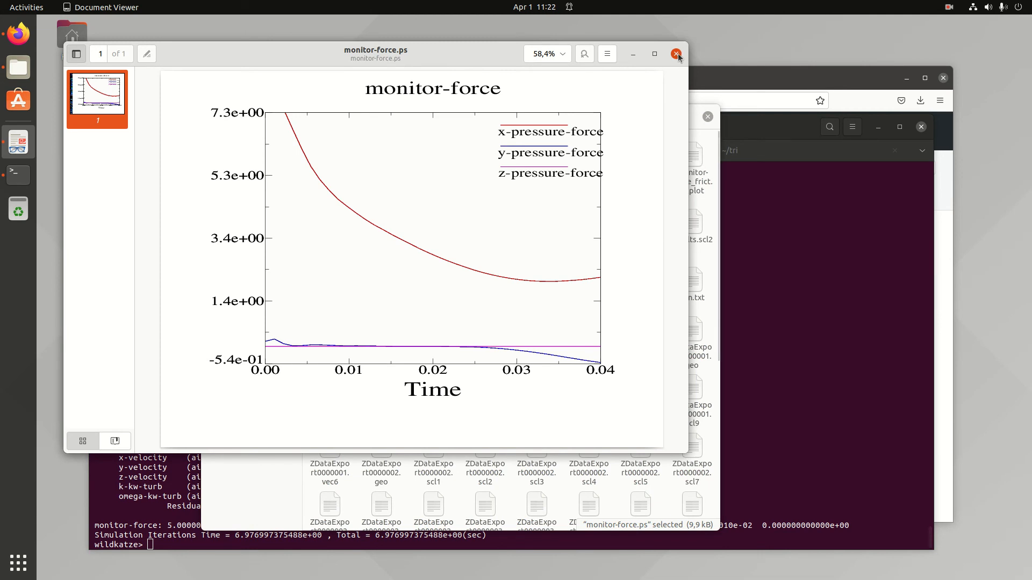
left_click_drag(679, 58, 701, 93)
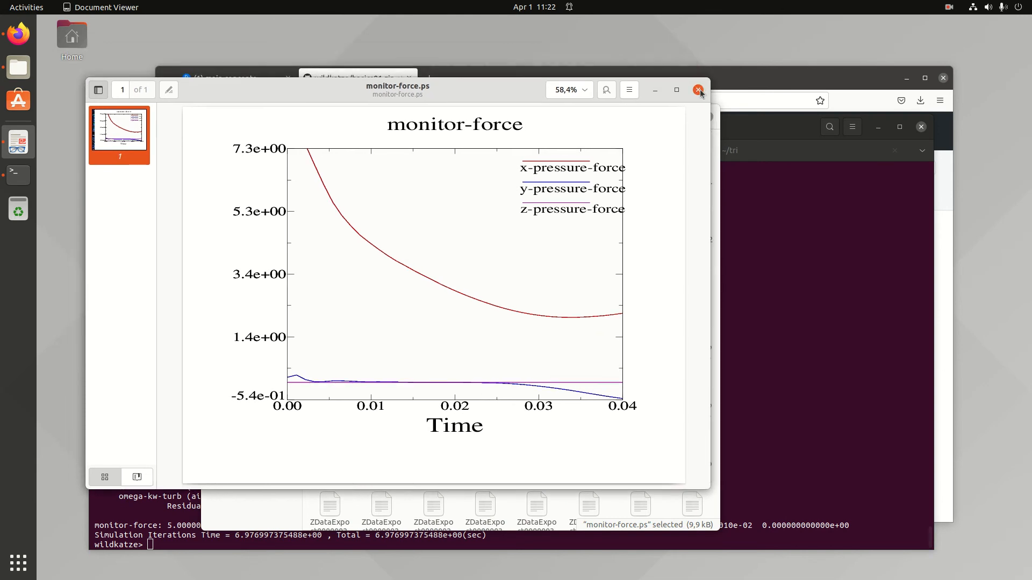
left_click(700, 91)
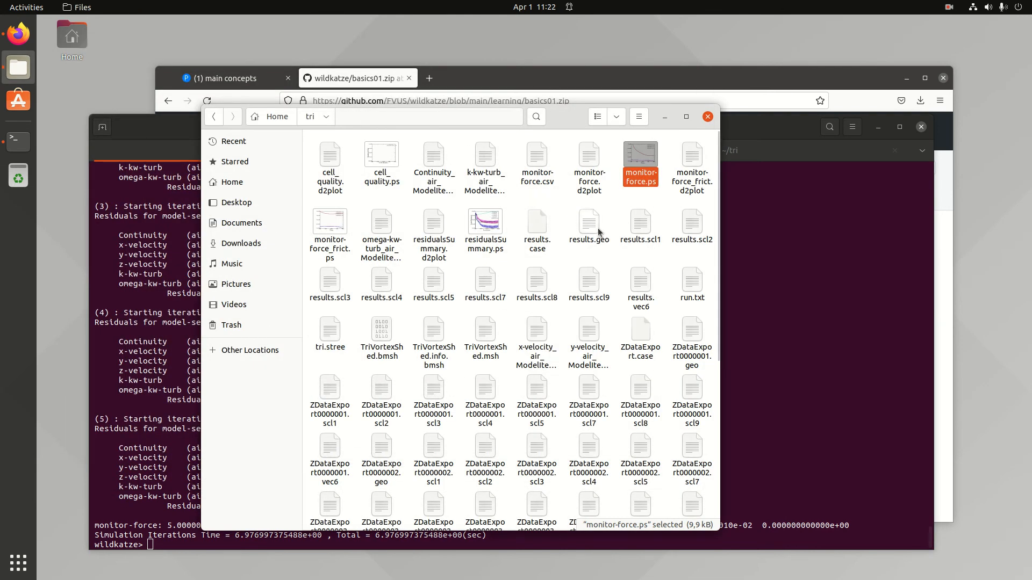
left_click(539, 166)
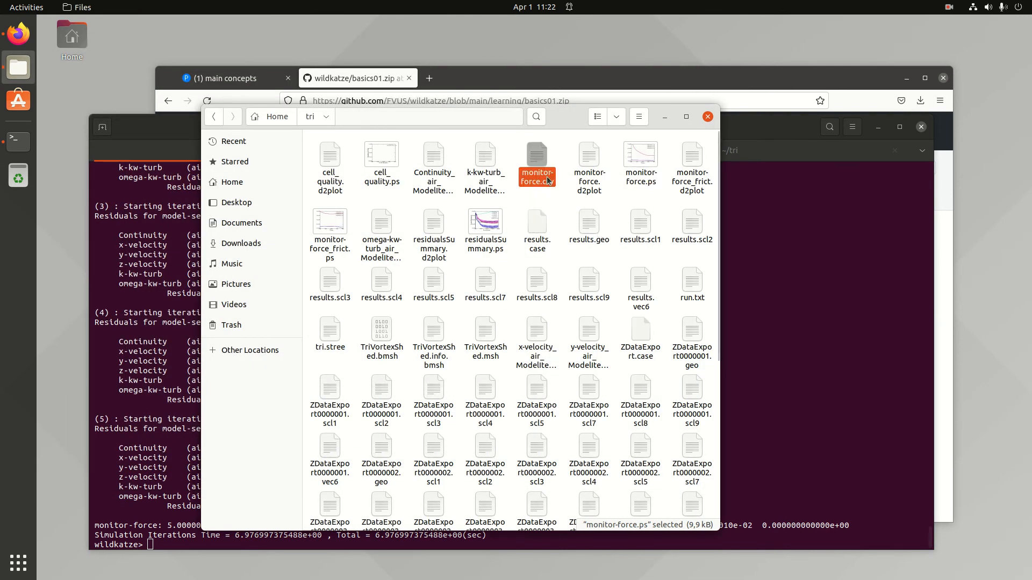
left_click(595, 189)
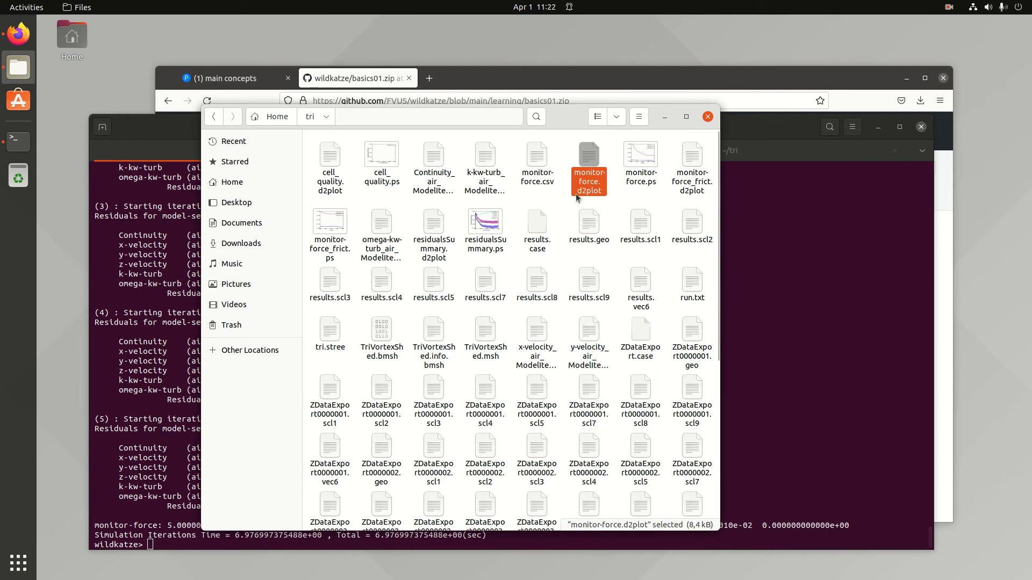
left_click(484, 232)
- Export the solution in EnSight format under the name results with the export-ensight command
left_click(161, 332)
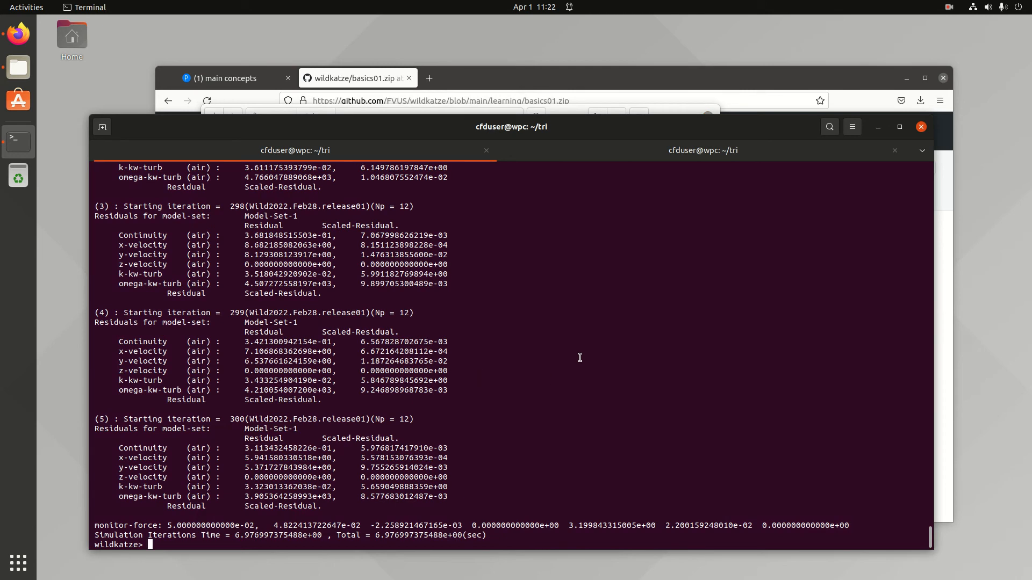
type("export-ensight t")
key("BackSpace")
type("results")
key("Return")
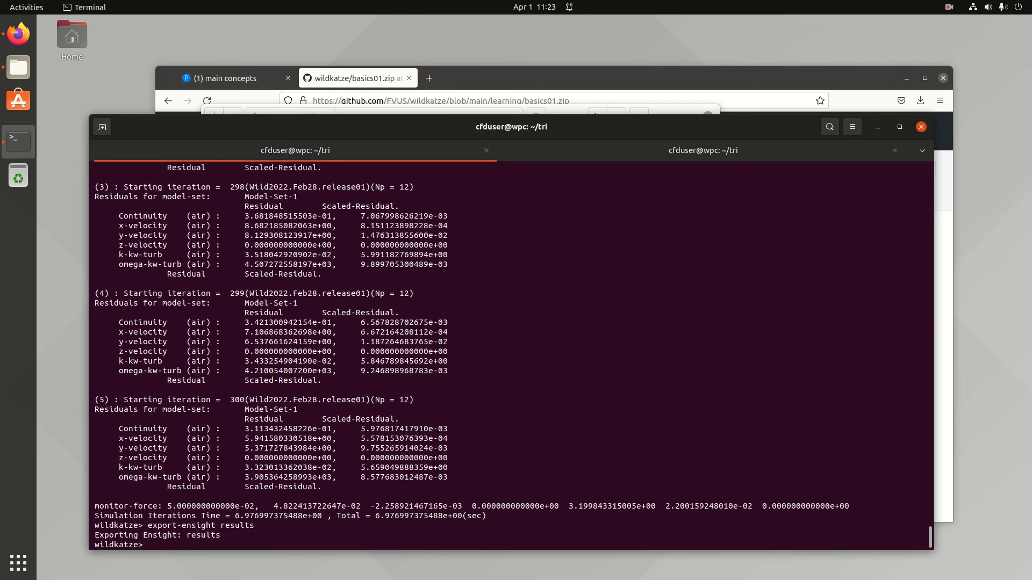
left_click_drag(223, 537, 93, 522)
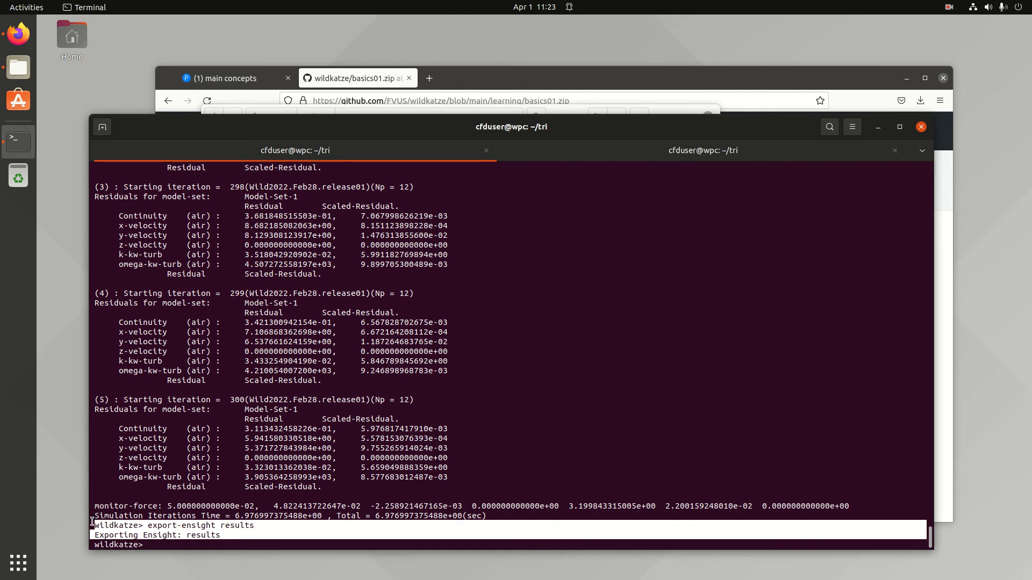
- Launch ParaView from the other terminal session and open results.case
left_click(662, 159)
type("paraview")
key("Return")
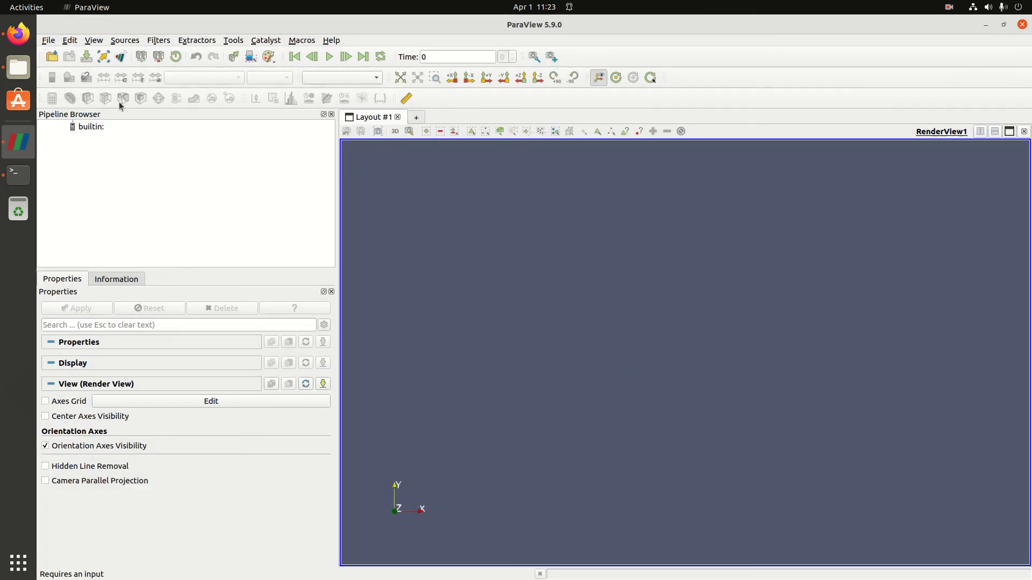
left_click(57, 62)
double_click(473, 281)
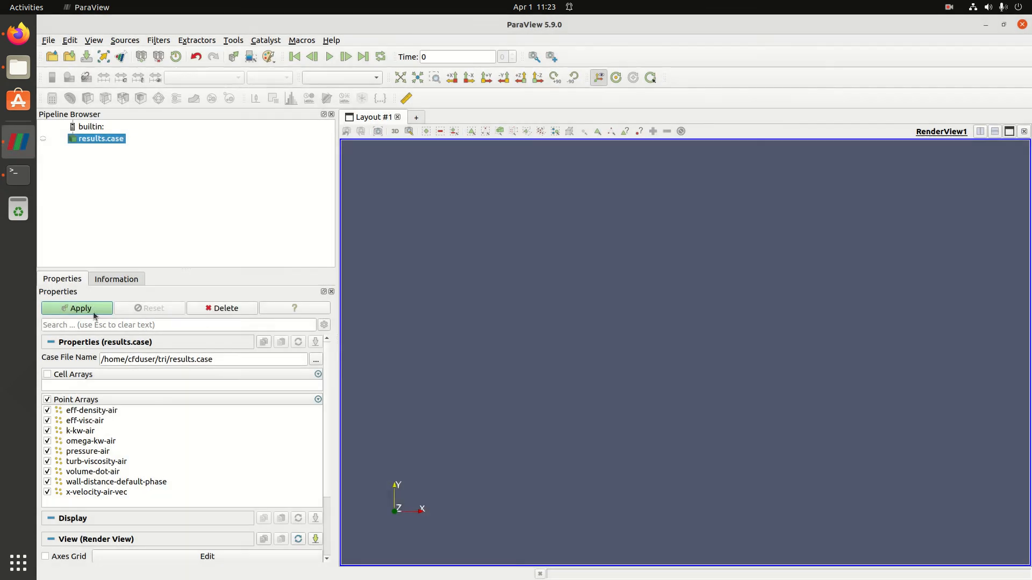
- Load the results.case data, color it by x-velocity-air-vec magnitude to inspect the flow around the triangle, and close ParaView
left_click(89, 310)
scroll(330, 405, "down", 3)
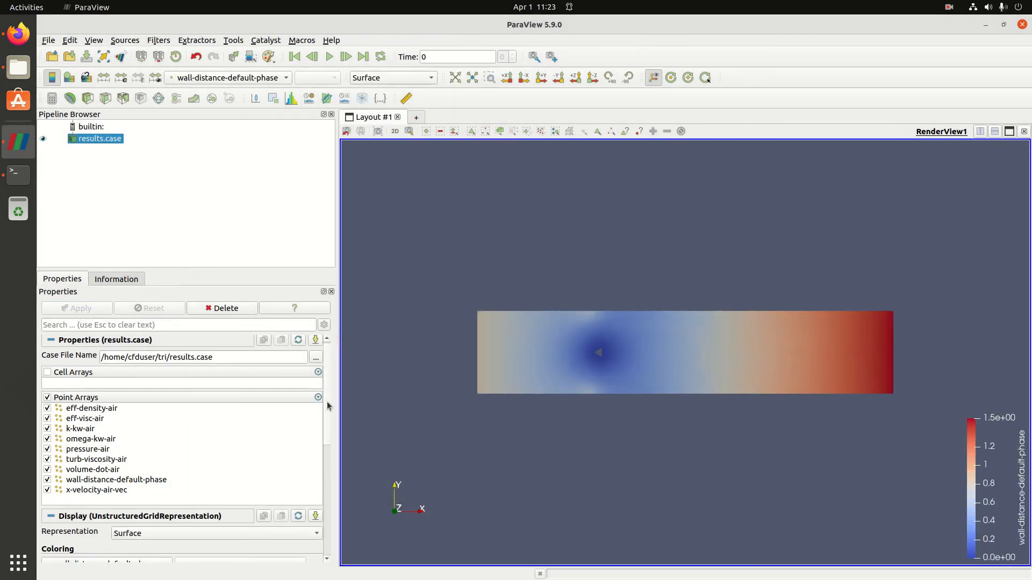
left_click(81, 490)
left_click(81, 502)
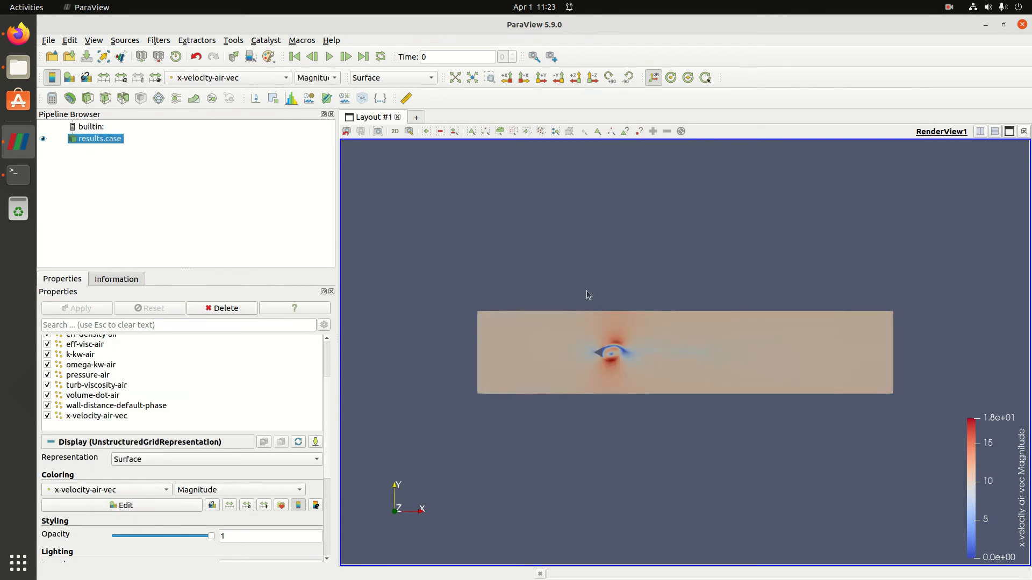
scroll(611, 299, "up", 5)
middle_click_drag(589, 372, 628, 318)
scroll(677, 311, "up", 5)
scroll(682, 310, "down", 3)
scroll(598, 328, "up", 5)
scroll(599, 327, "down", 5)
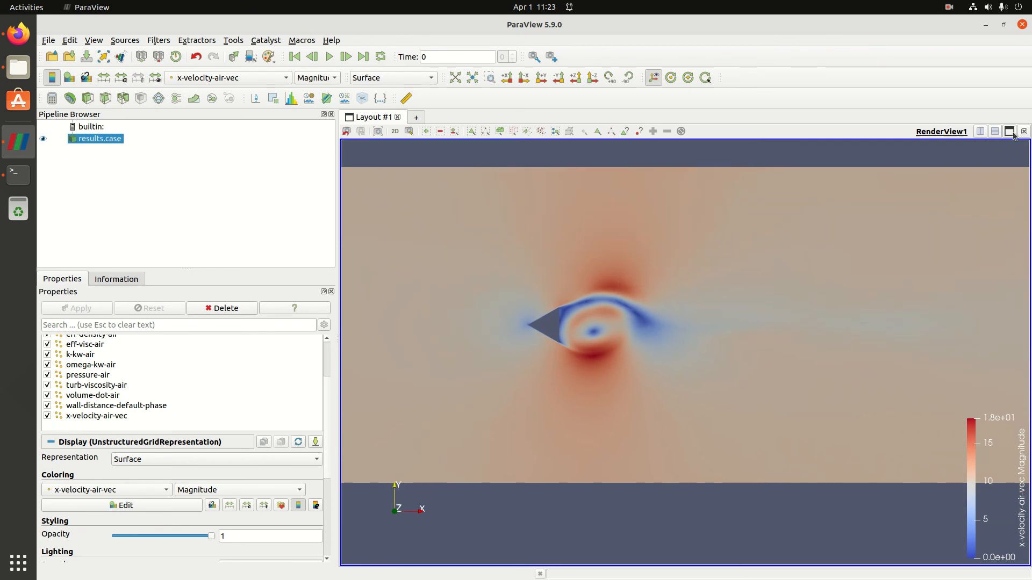
left_click(1022, 25)
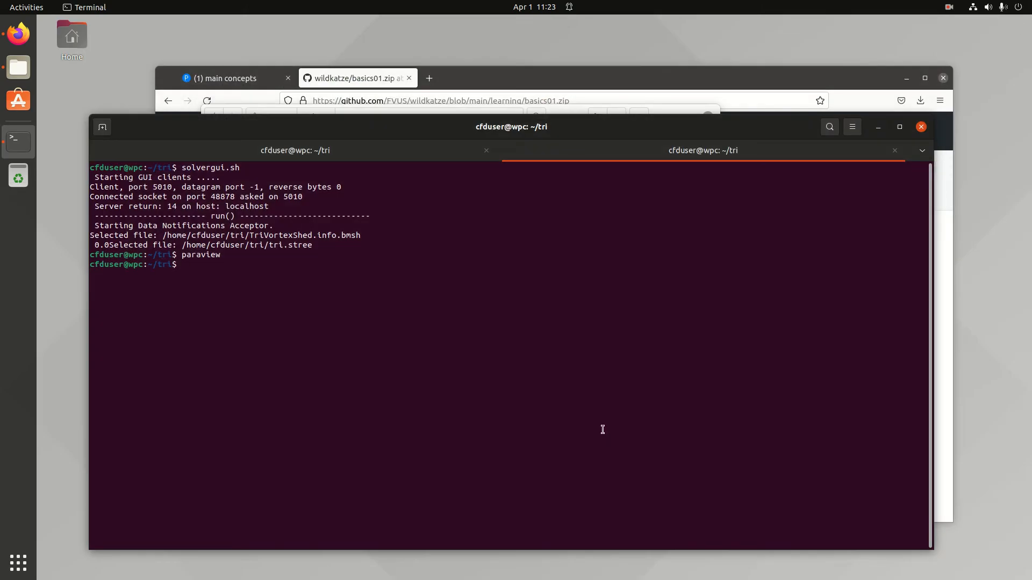
- Return to the solver's terminal session and save a binary restart named Restb with save-restart-bin
left_click(384, 160)
left_click(574, 428)
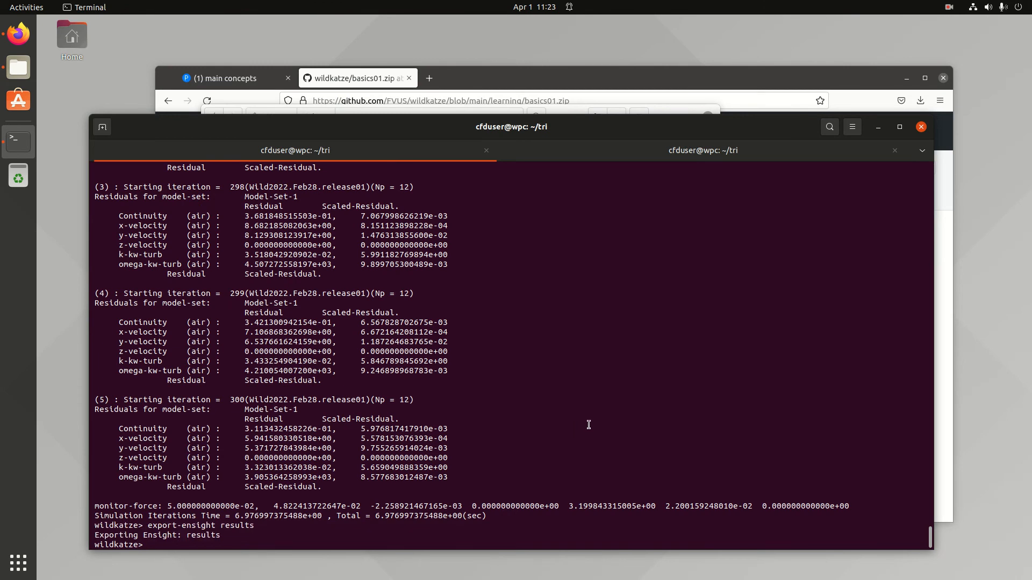
key("Return")
key("Return")
key("Return")
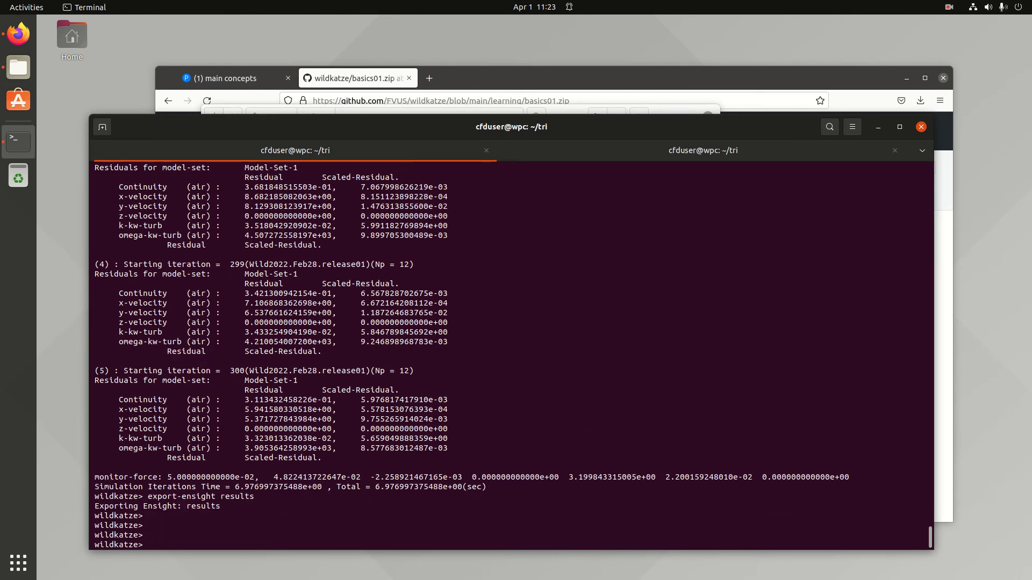
type("save-restart-bin Restb")
key("Return")
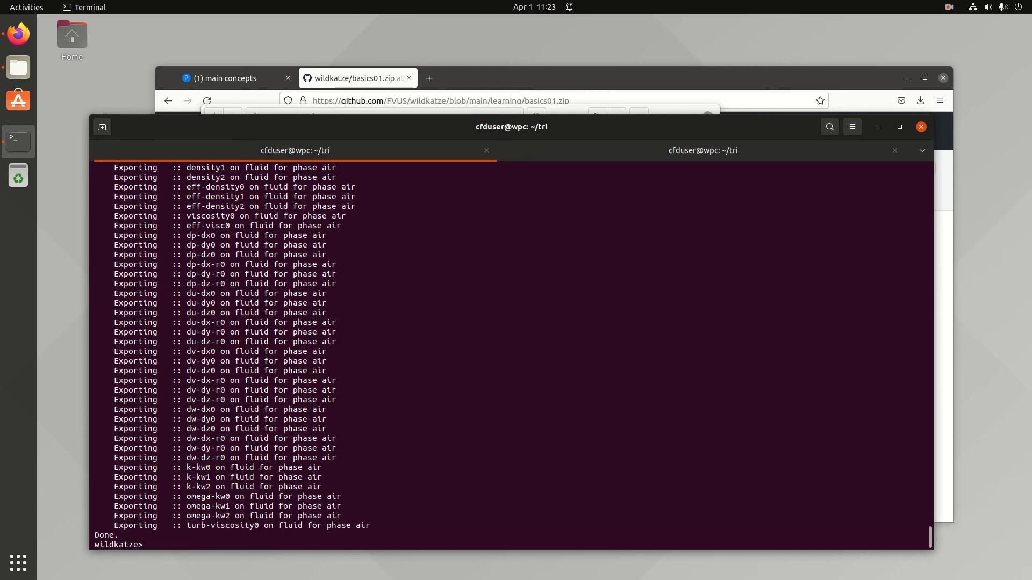
- Exit the solver and list the tri folder's files with ls -ltr
type("exit")
key("Return")
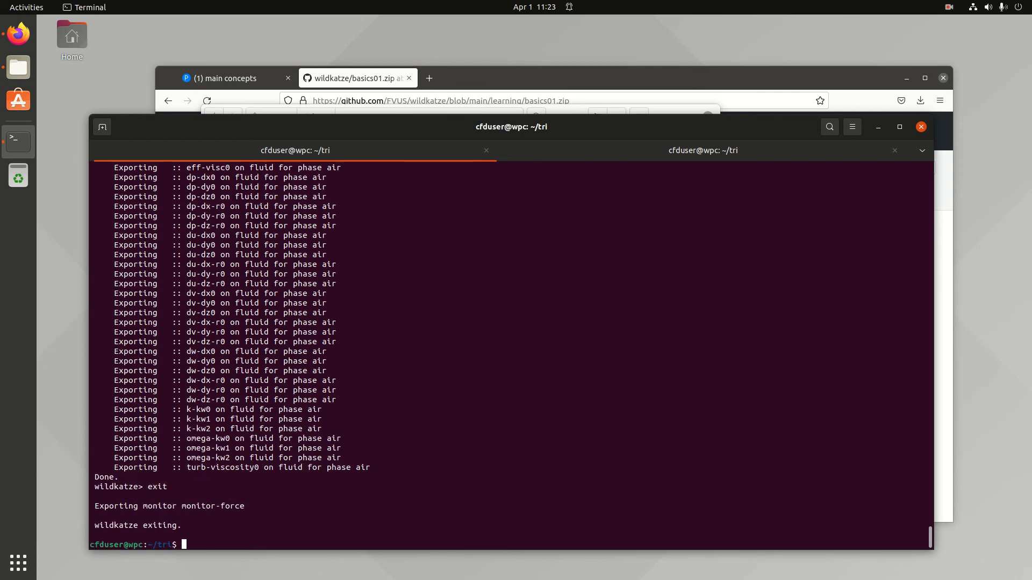
type("ls -ltr")
key("Return")
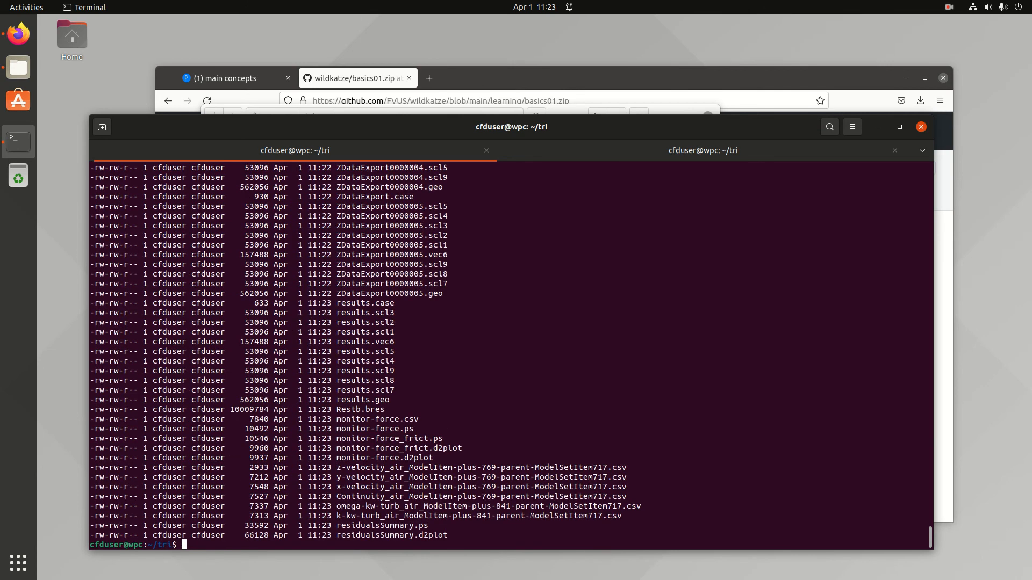
- Start wildkatze again in the tri folder and process the run.txt command file with pf
left_click_drag(383, 411, 95, 408)
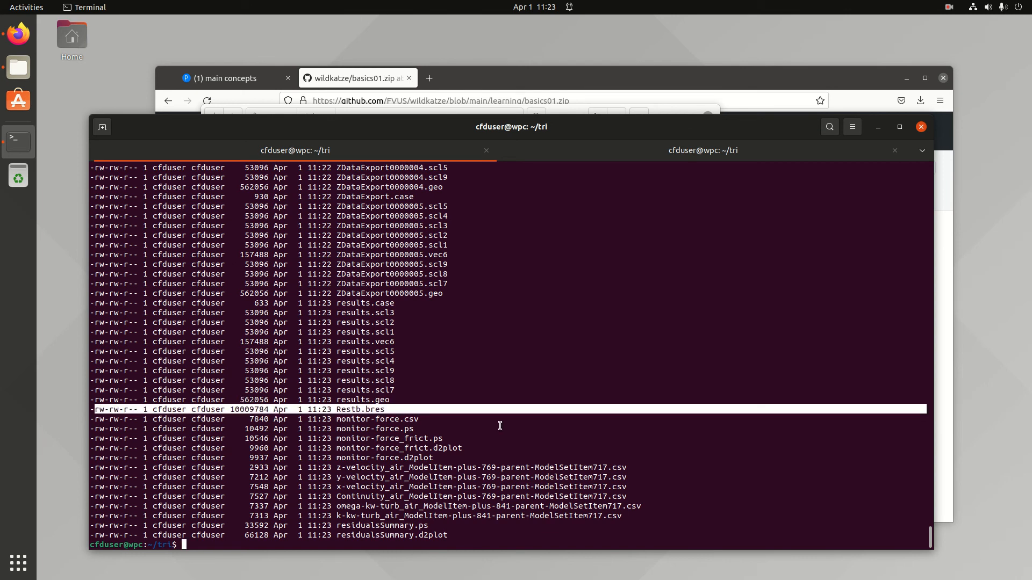
left_click(547, 326)
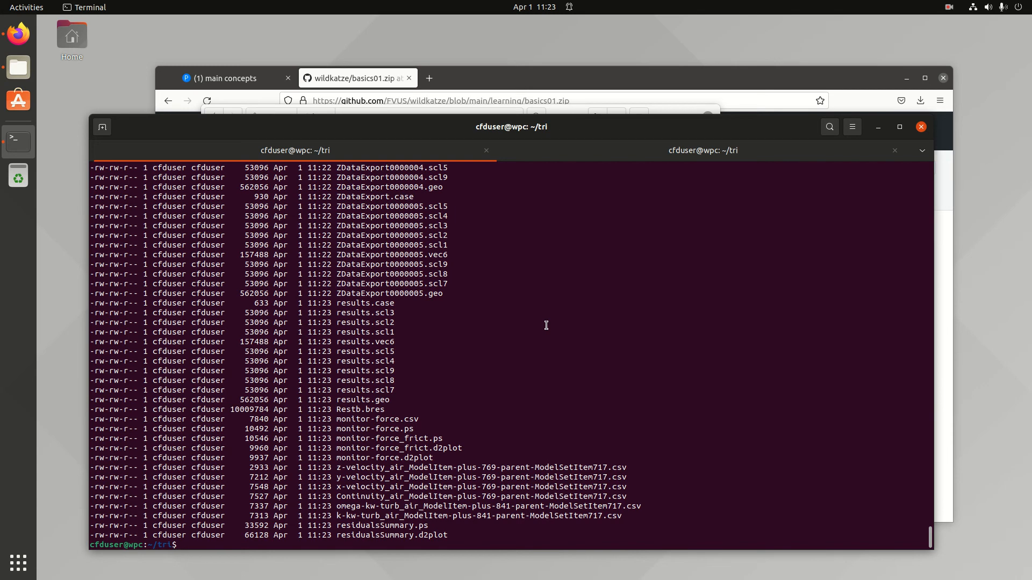
type("wildkatze")
key("Return")
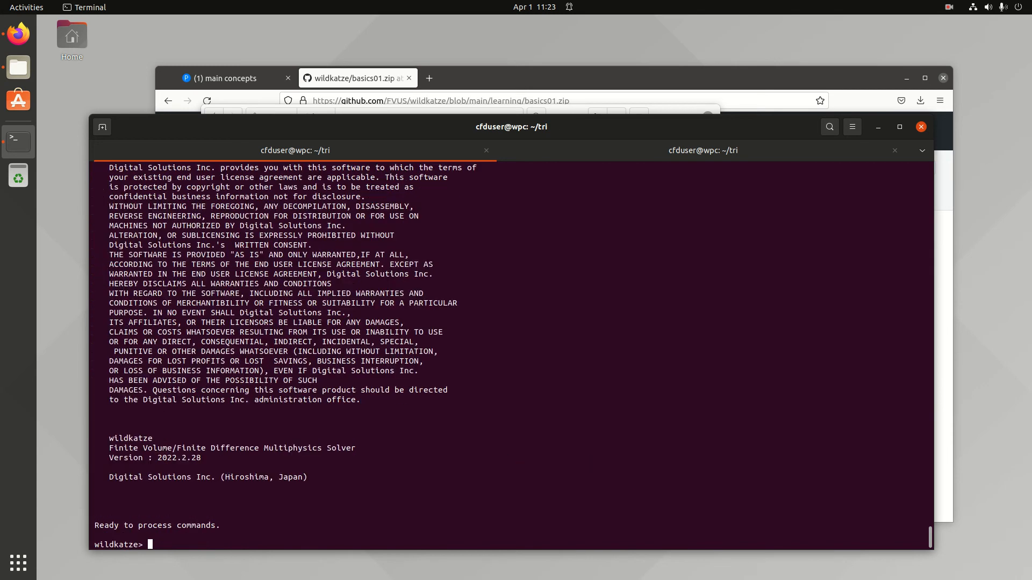
type("pf run.txt")
key("Return")
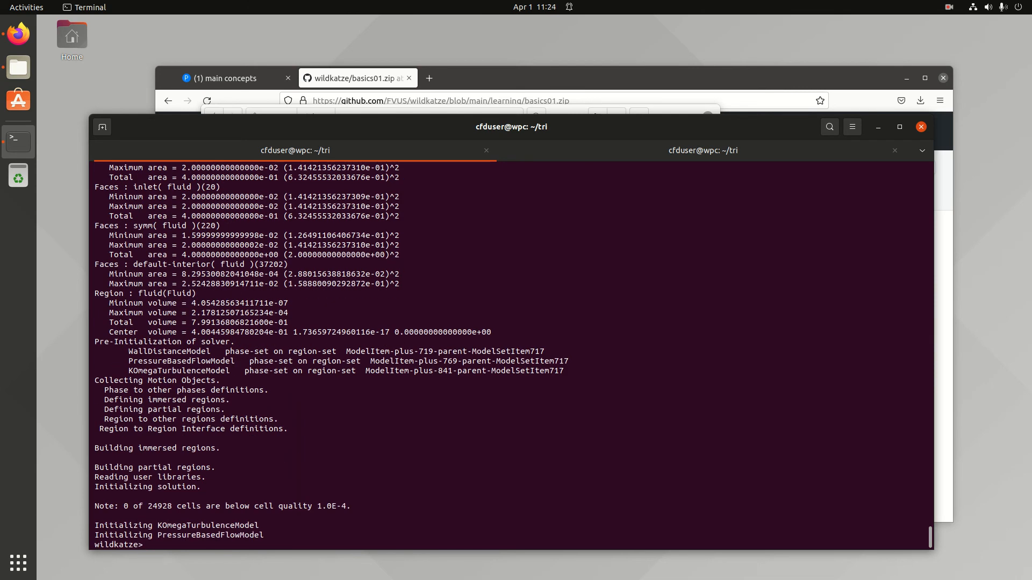
- Load the saved binary restart Restb into the solver with read-restart-bin
type("read-restart-bin Restb")
key("Return")
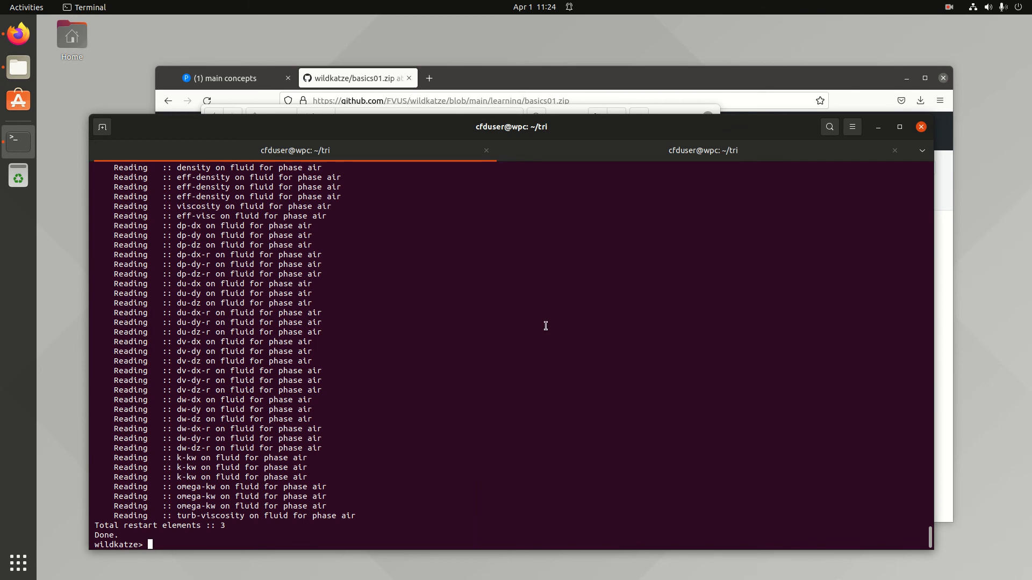
scroll(537, 344, "up", 10)
scroll(524, 358, "down", 10)
- Continue the simulation from the restart with iterate 1, check the starting timestep, and run iterate 25
type("iterate 1")
key("Return")
scroll(491, 306, "up", 11)
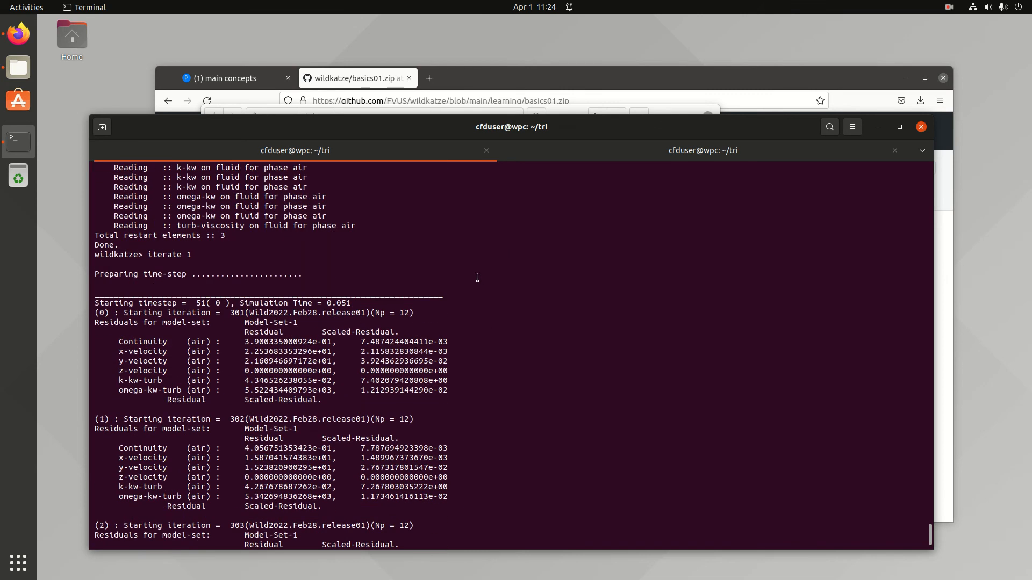
left_click_drag(107, 289, 415, 301)
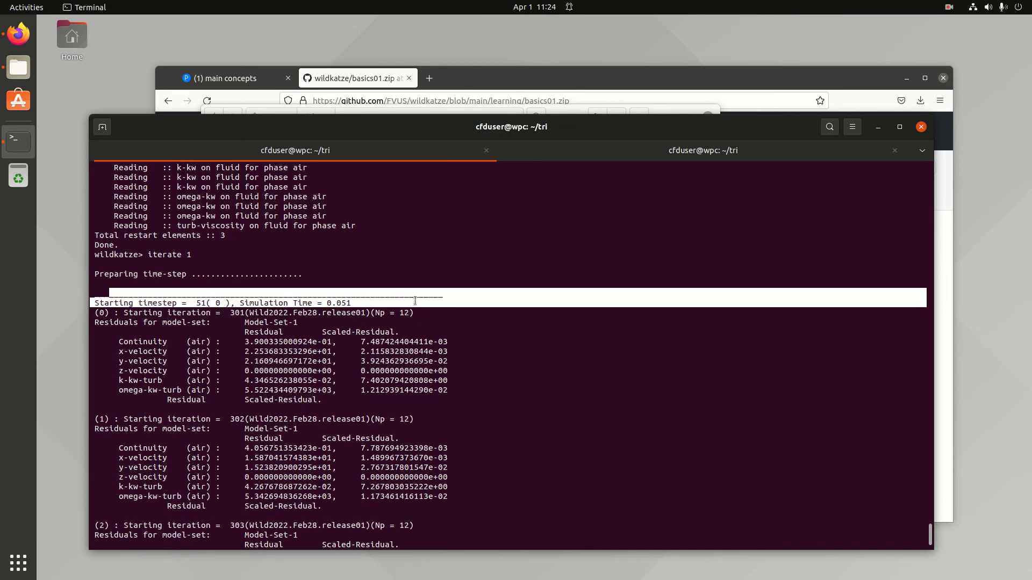
scroll(428, 304, "down", 3)
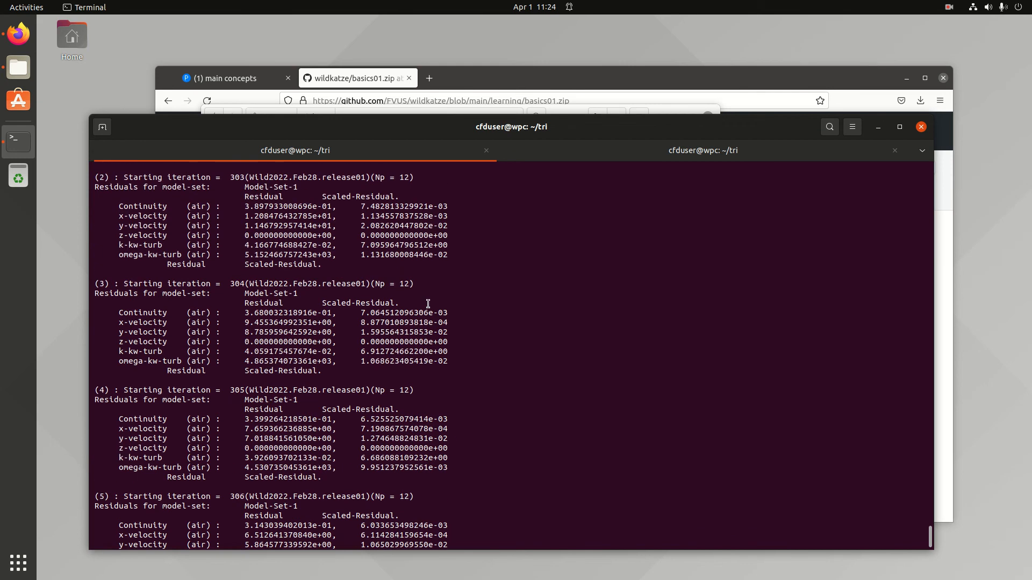
type("iterate 25")
key("Return")
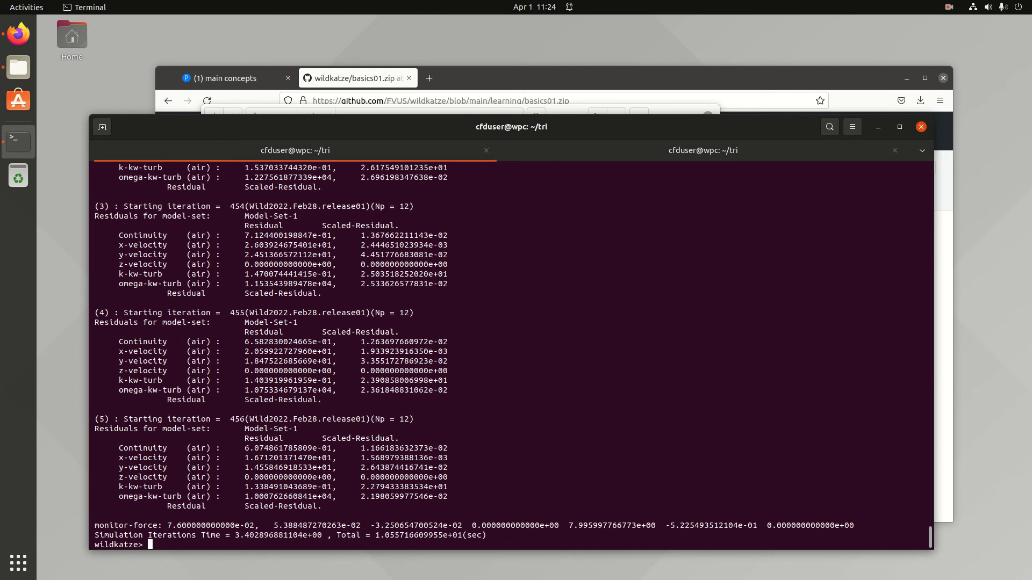
- Make the simulation options current with options and list them with op-list
type("options")
key("Return")
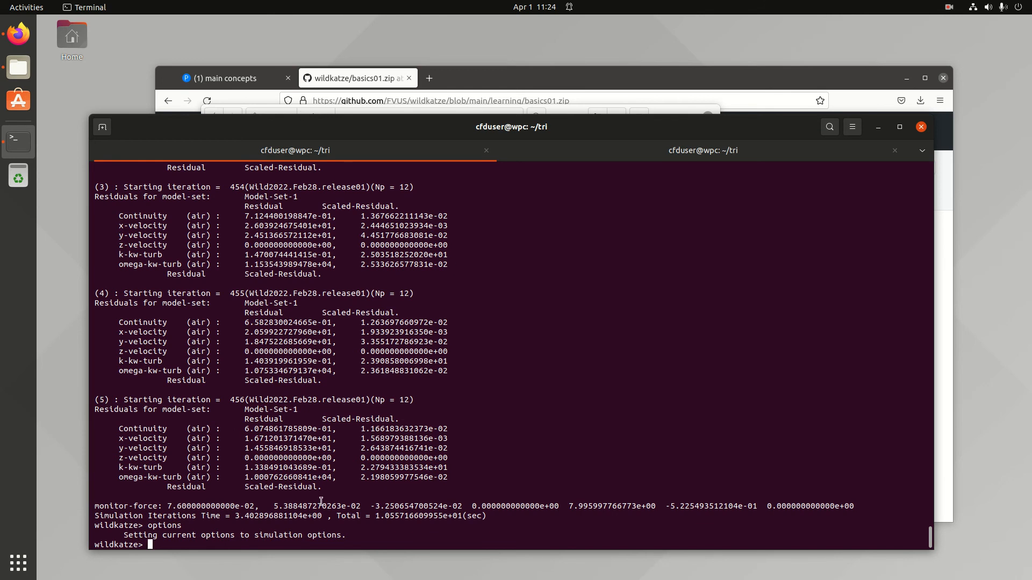
left_click_drag(353, 536, 92, 525)
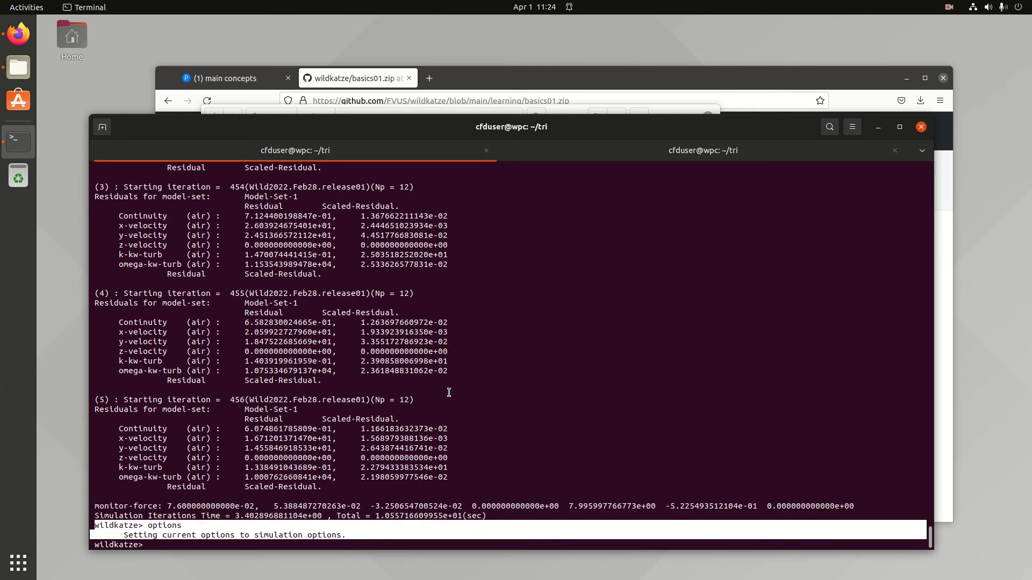
left_click(519, 428)
type("op-list")
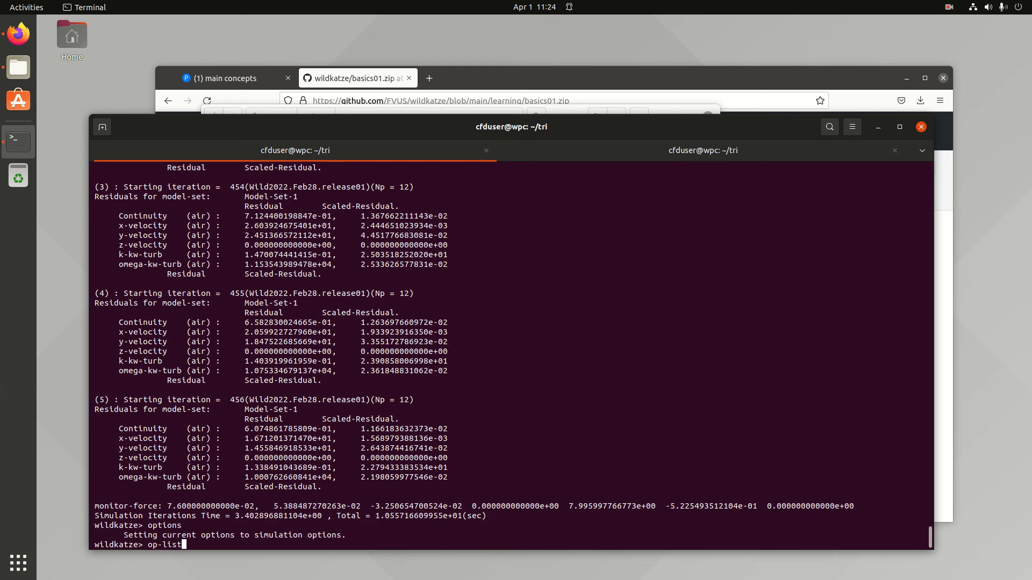
key("Return")
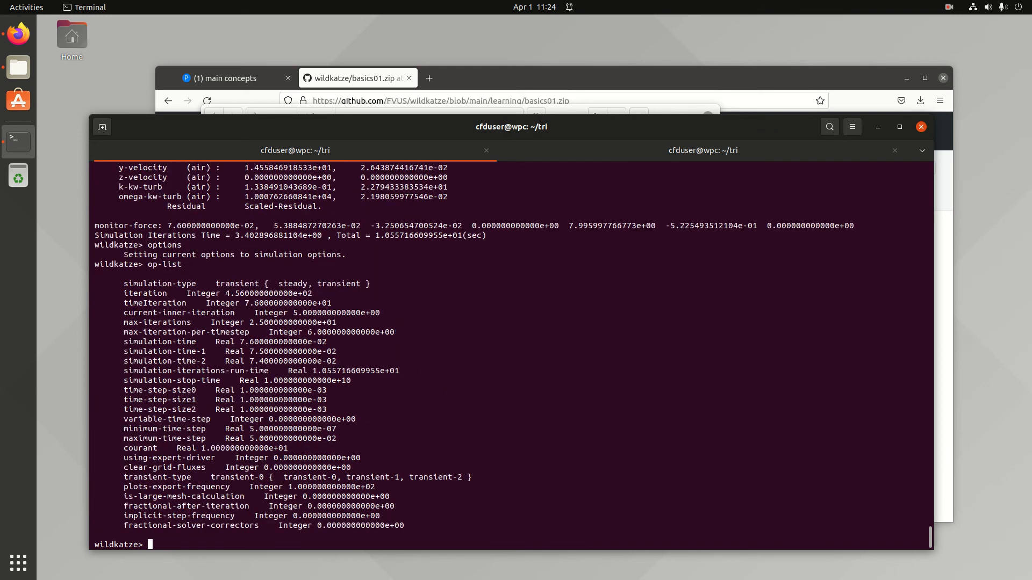
left_click_drag(145, 274, 469, 528)
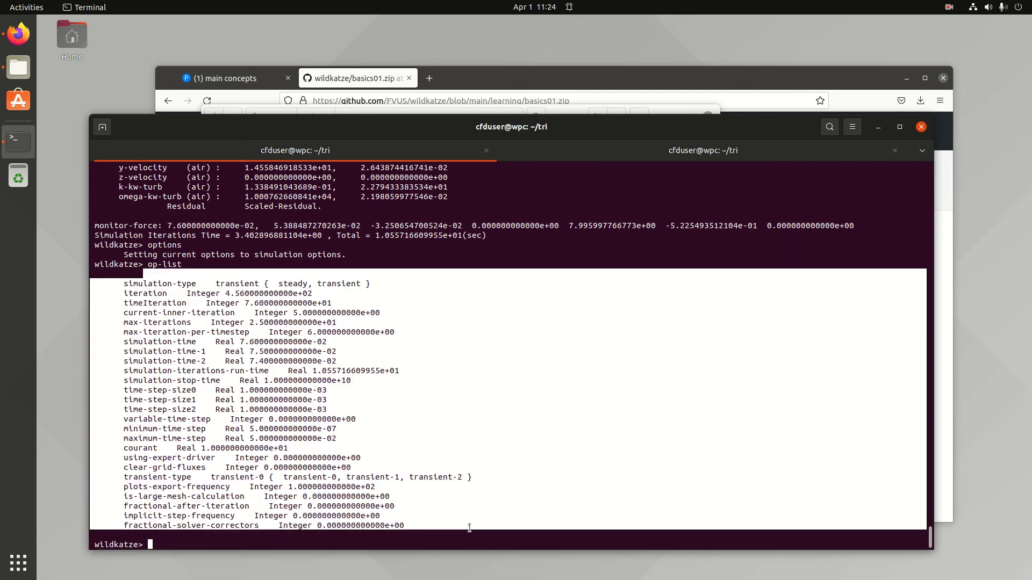
left_click(482, 419)
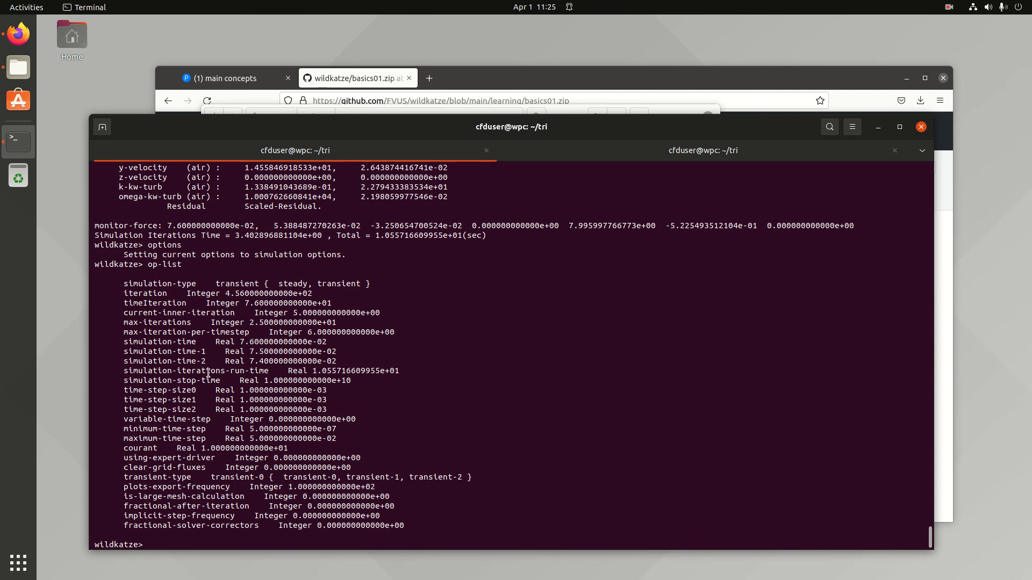
- Set max-iteration-per-timestep to 5 with op-double
double_click(177, 333)
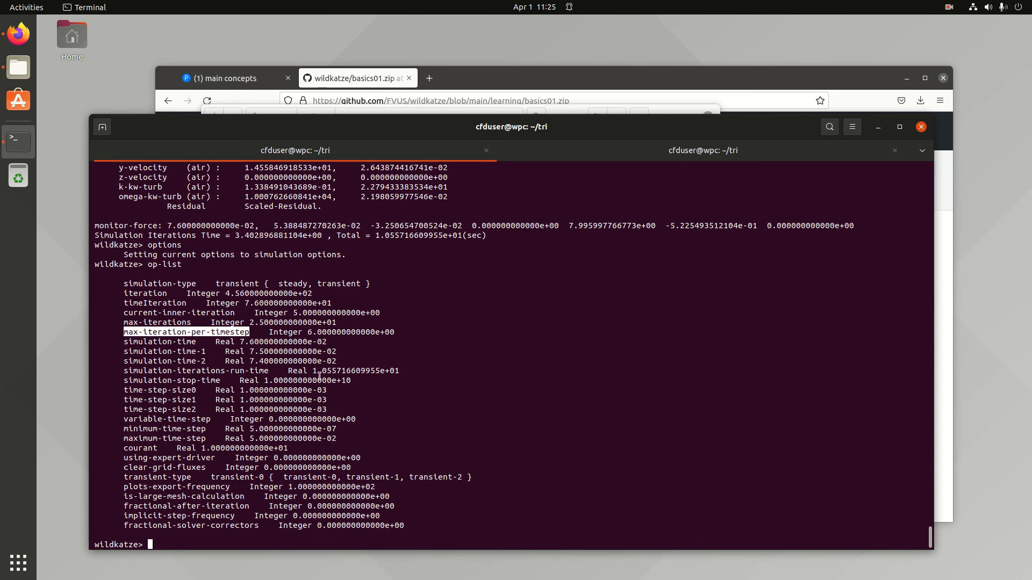
left_click(504, 428)
type("op-double")
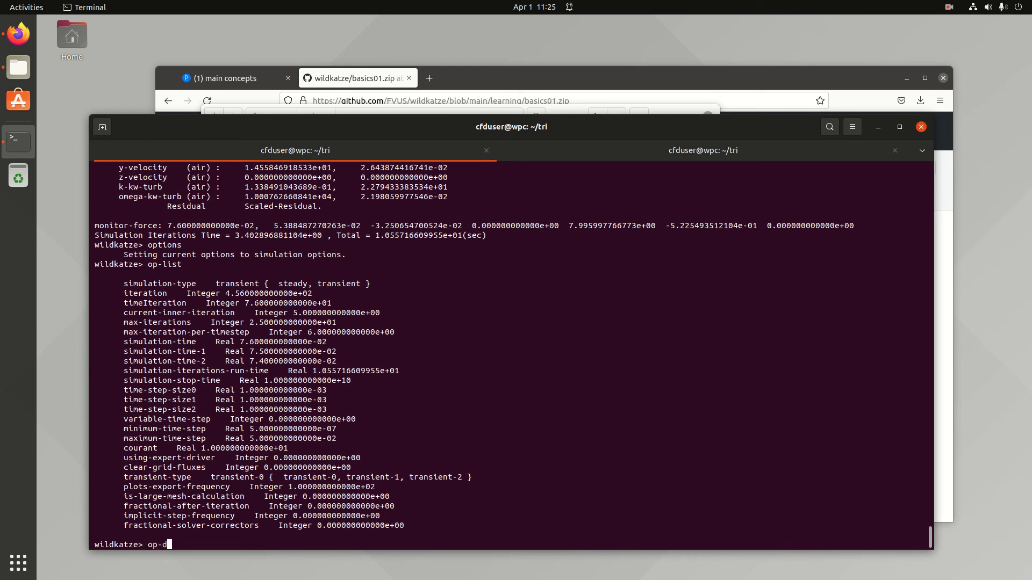
double_click(172, 332)
middle_click(546, 365)
type("5")
key("Return")
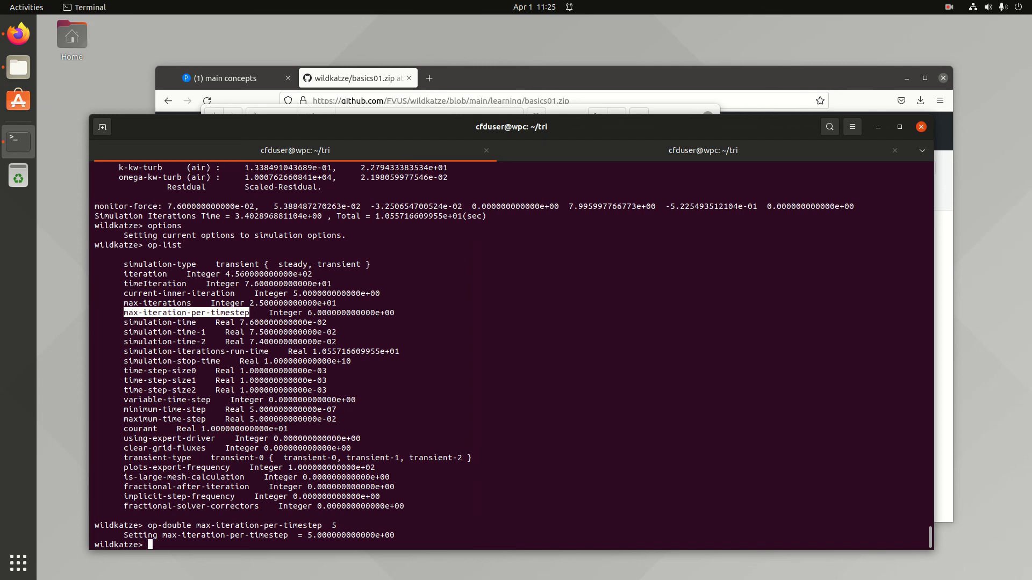
- List the simulation options again and check the max-iteration-per-timestep entry
type("op-list")
key("Return")
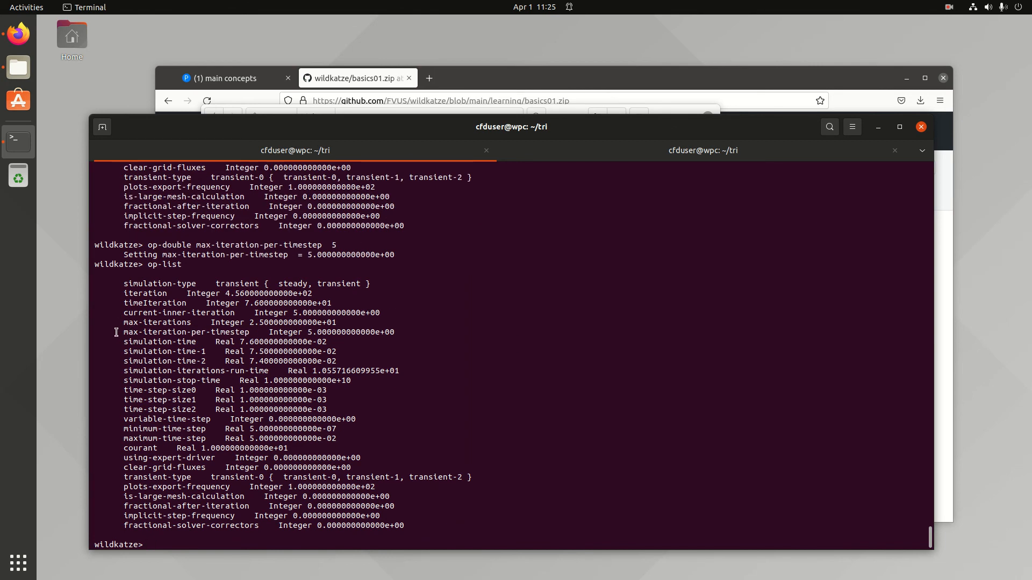
left_click_drag(117, 333, 435, 327)
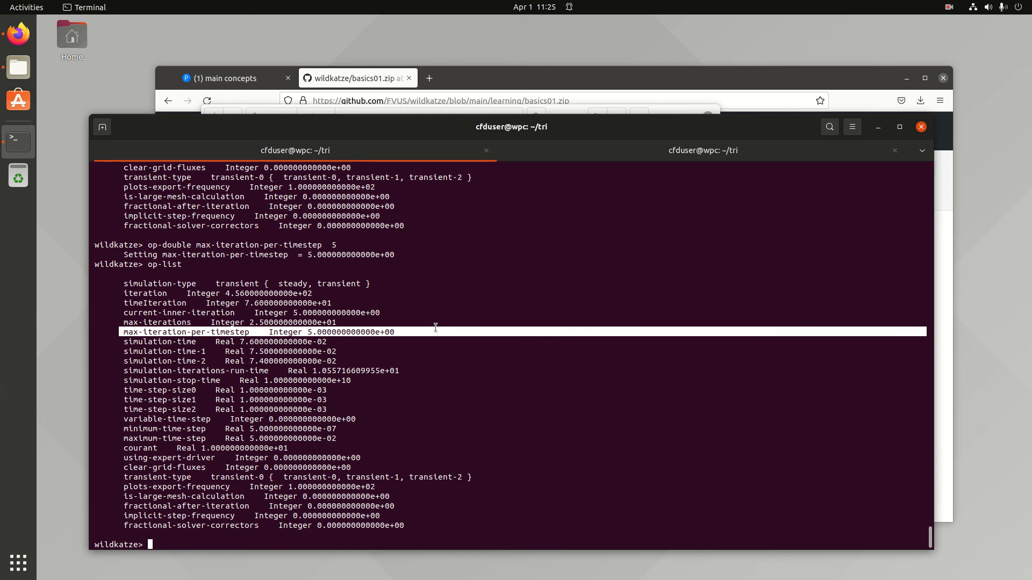
left_click(437, 349)
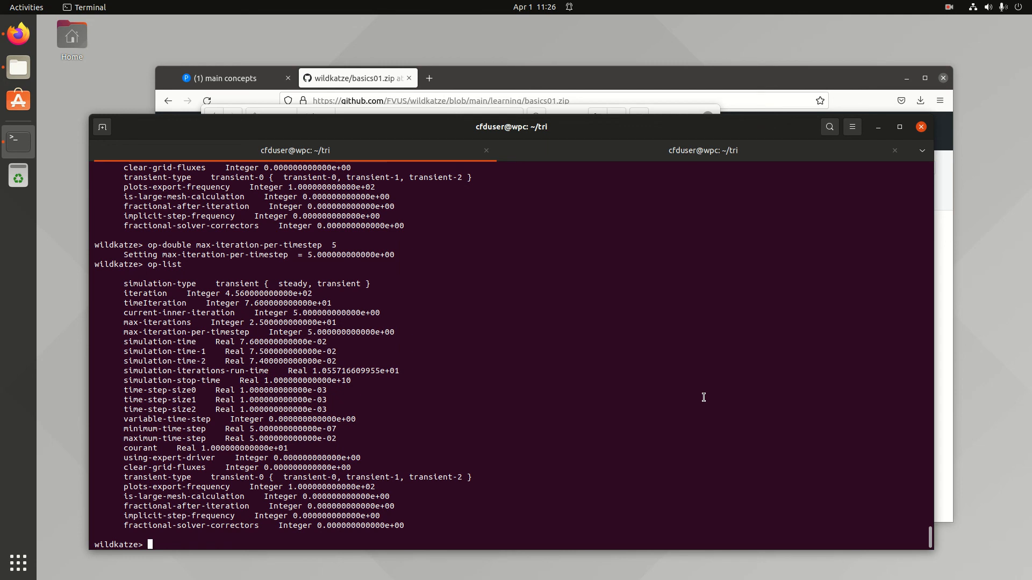
- Set time-step-size0 to 1E-4 with op-double and run iterate 5
type("op-double")
double_click(179, 395)
middle_click(652, 421)
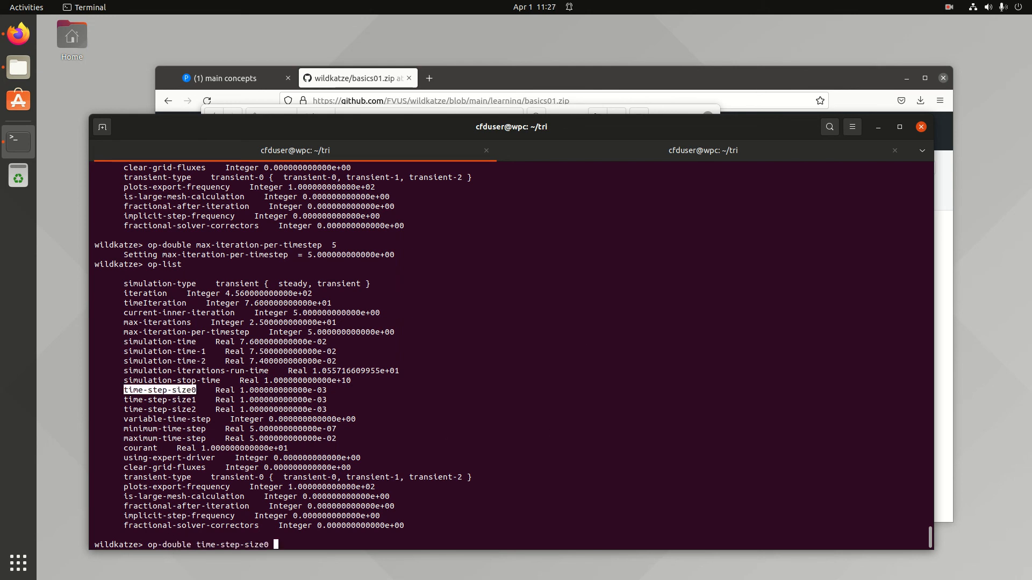
type("1E-4")
key("Return")
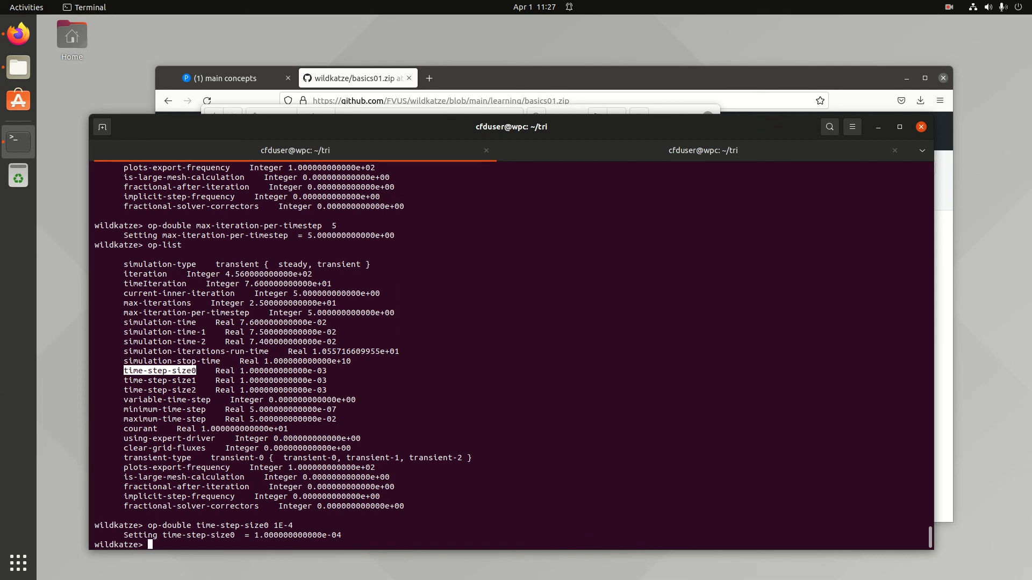
type("iterate 5")
key("Return")
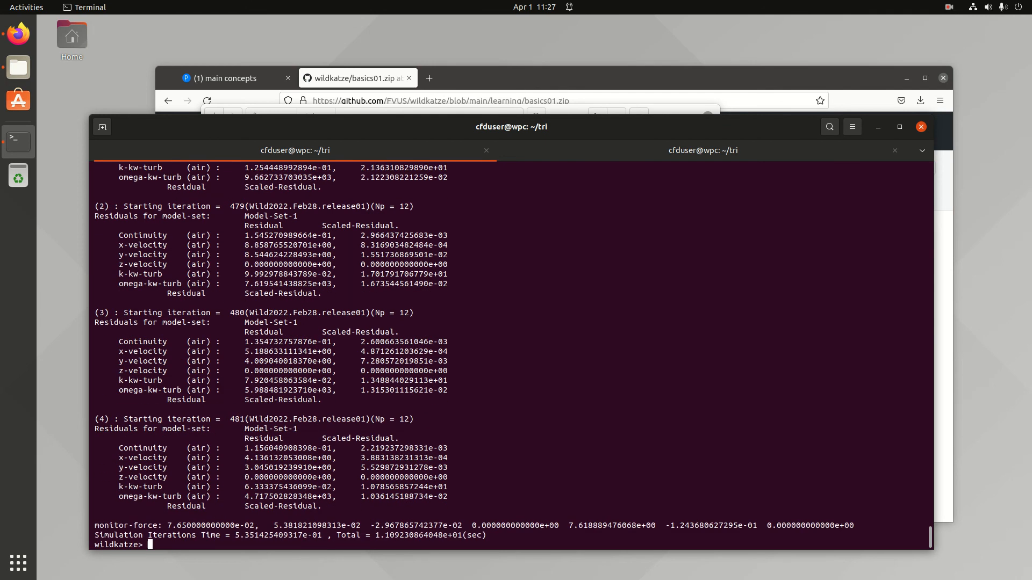
- List the simulation options and set time-step-size0 to 1E-3 with op-double
type("op-list")
key("Return")
type("op-double")
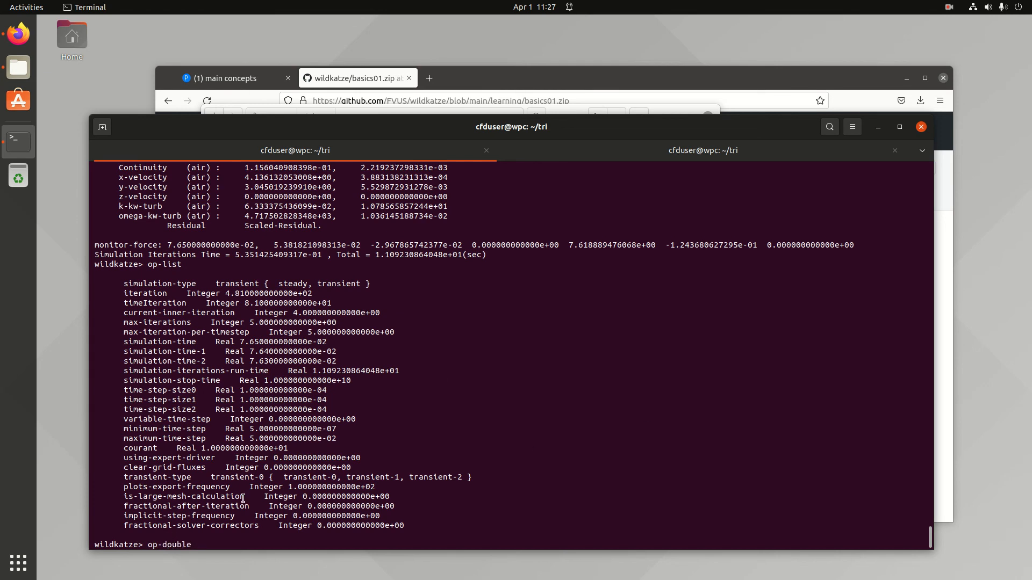
double_click(174, 391)
middle_click(591, 403)
type("1E-3")
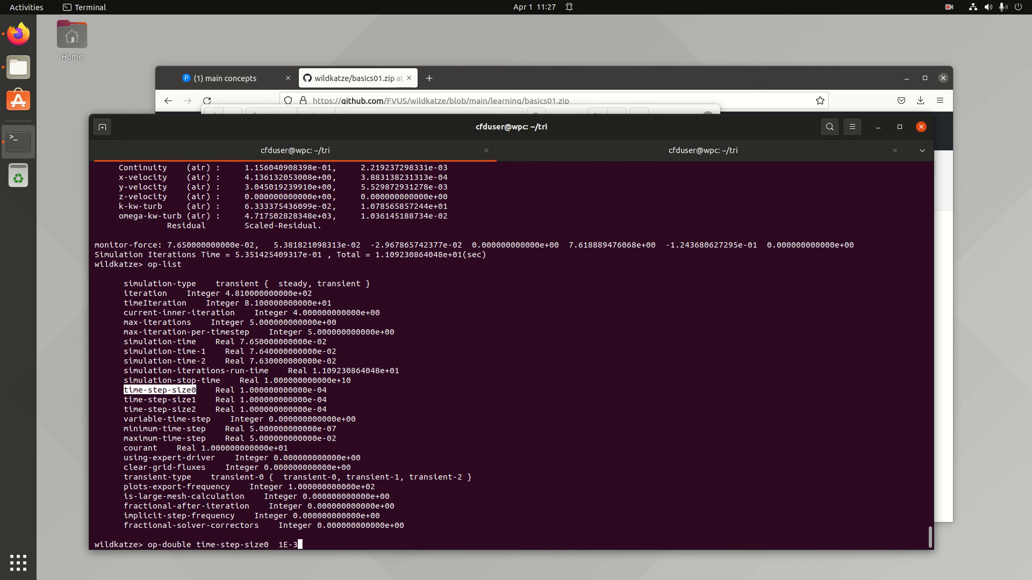
key("Return")
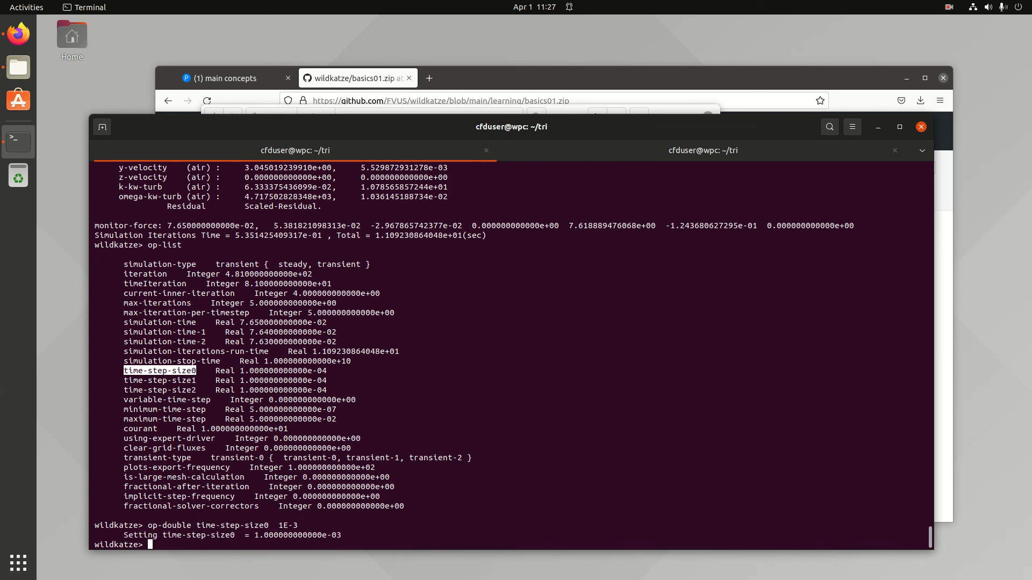
- Check the time-step-size0 entry with op-list and run iterate 25
type("op-list")
key("Return")
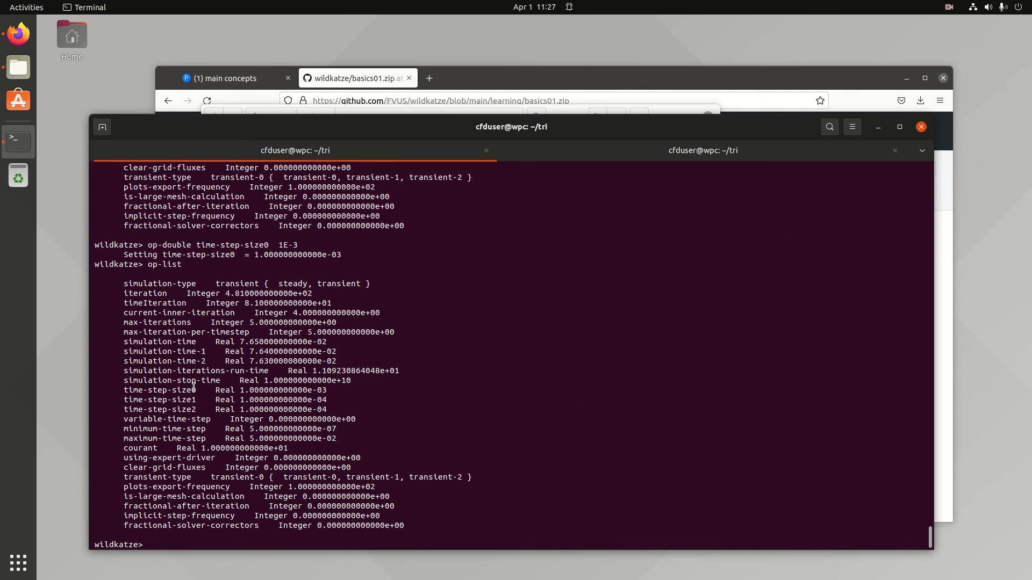
left_click_drag(124, 389, 494, 392)
left_click(496, 392)
type("iterate 25")
key("Return")
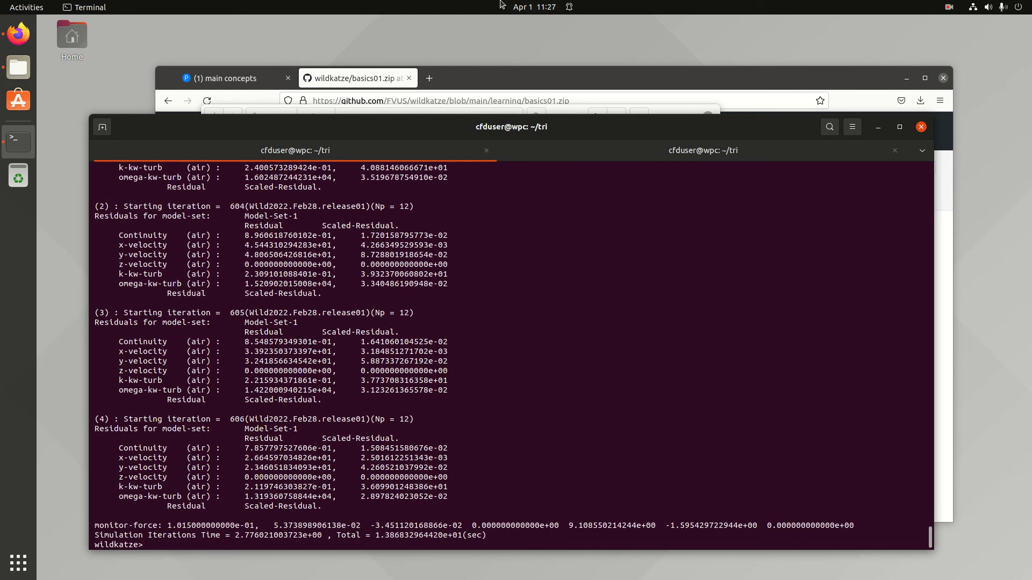
- View the monitor-force_frict.ps and monitor-force.ps plots from the tri folder in the file manager
left_click(18, 68)
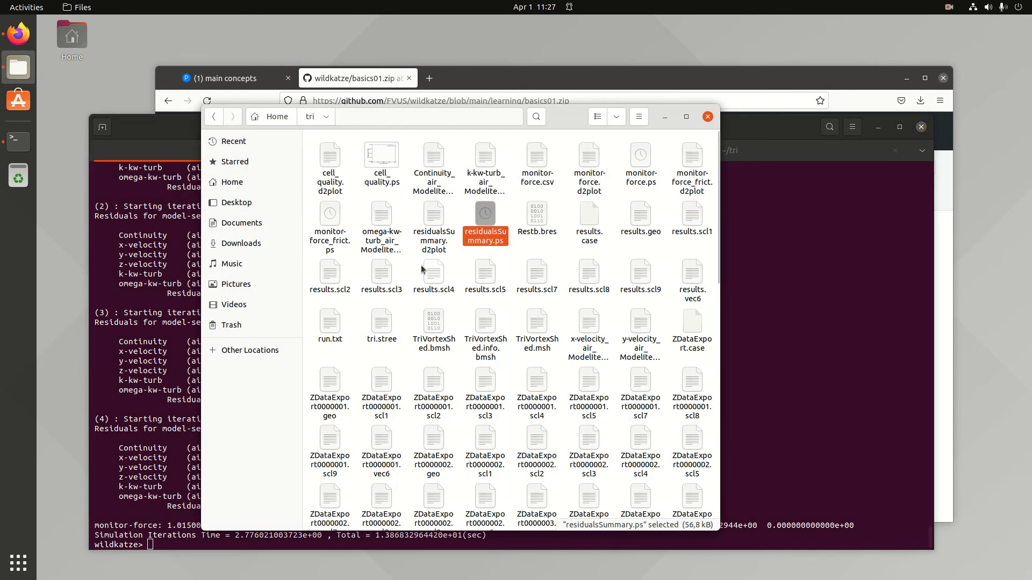
left_click(323, 225)
double_click(323, 225)
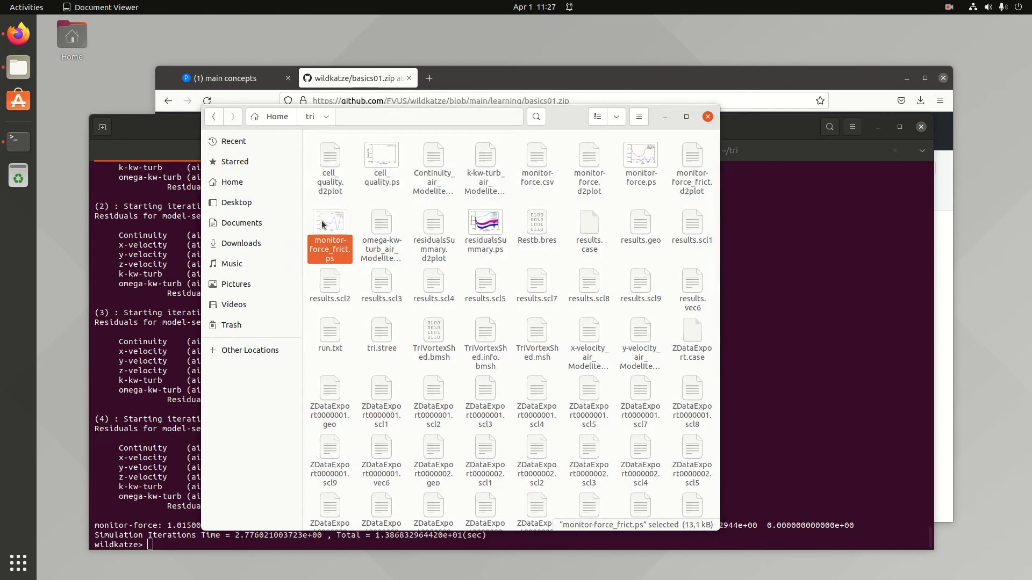
left_click(676, 53)
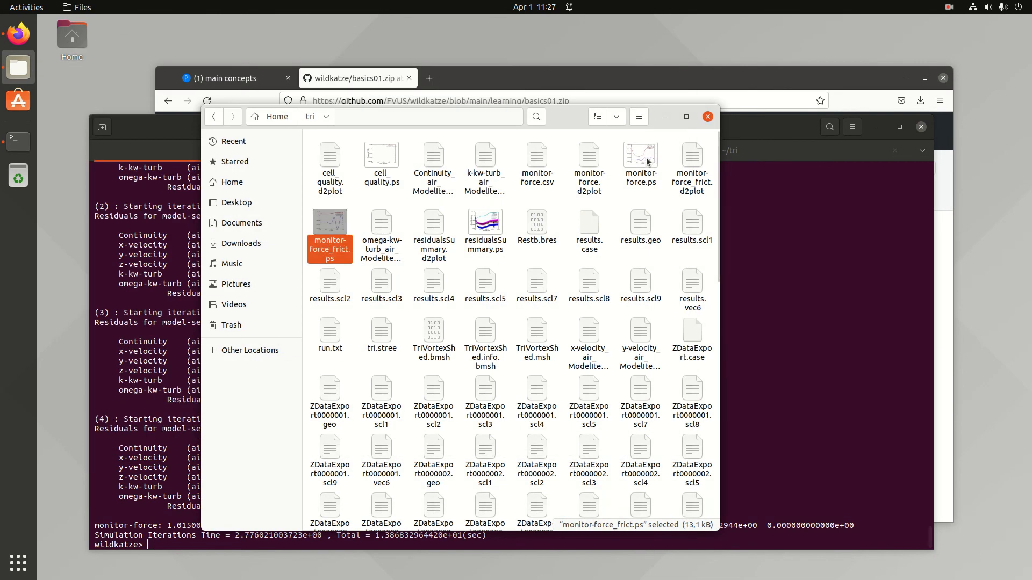
double_click(645, 160)
- Return to the solver's terminal session, list the models with model-list and highlight the ModelItem-plus-769-parent-ModelSetItem717 name
left_click(731, 258)
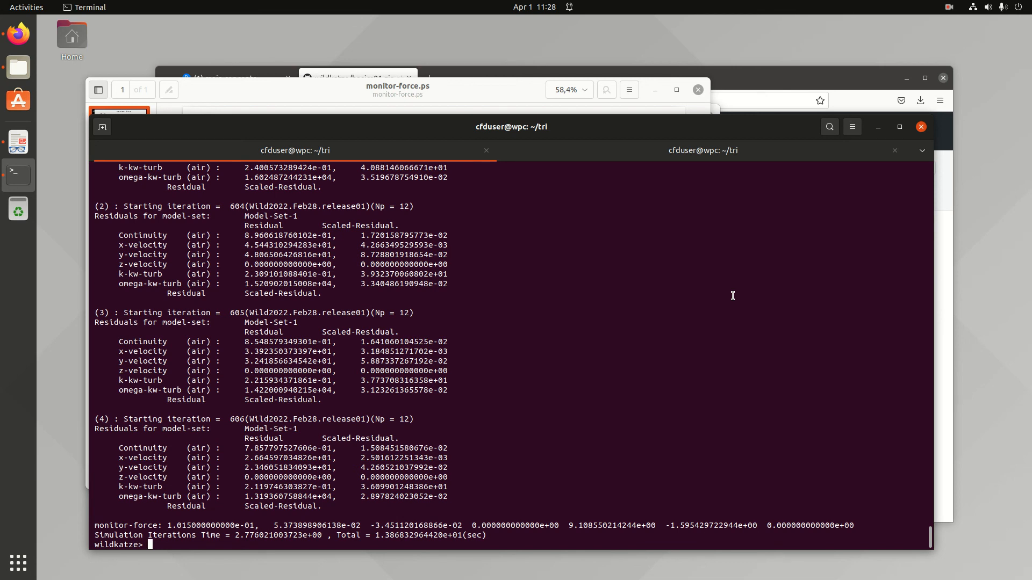
type("model-list")
key("Return")
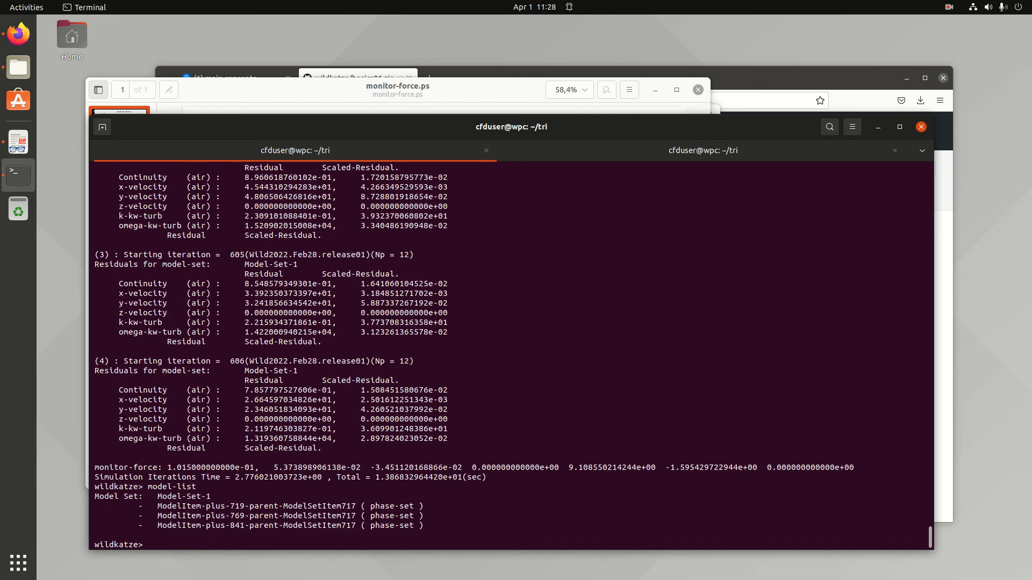
double_click(308, 505)
double_click(315, 516)
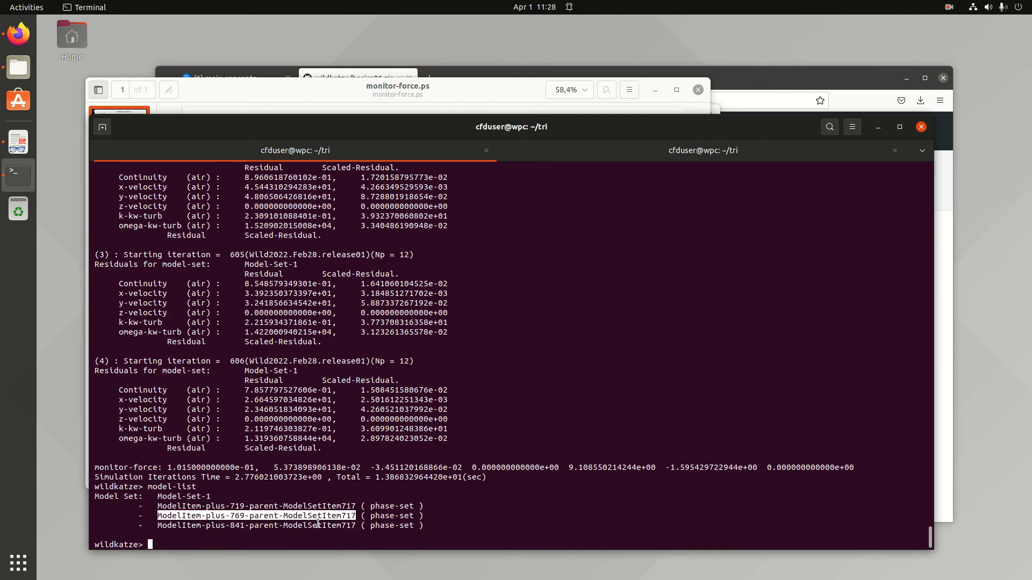
- Select the air phase options of ModelItem-plus-769-parent-ModelSetItem717 with the model-phase-options command
double_click(318, 524)
double_click(319, 516)
key("ctrl+c")
double_click(321, 507)
left_click(320, 513)
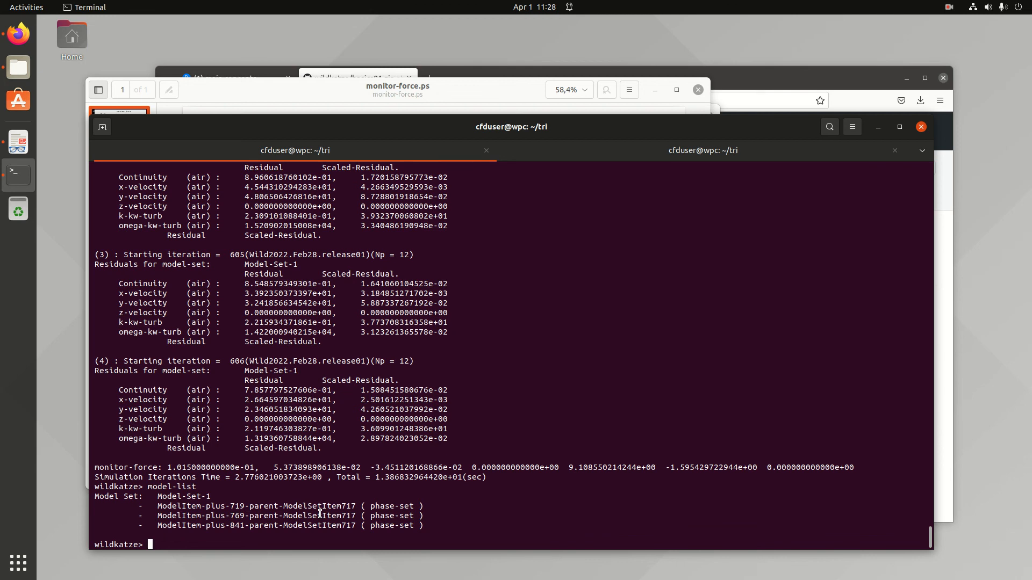
type("model-phase-options")
double_click(324, 515)
middle_click(555, 503)
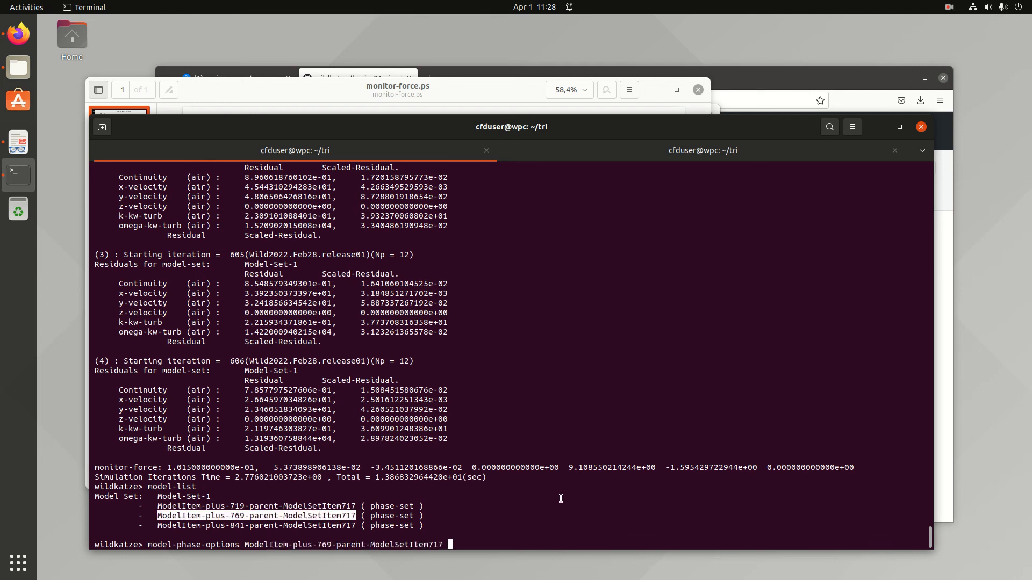
double_click(198, 390)
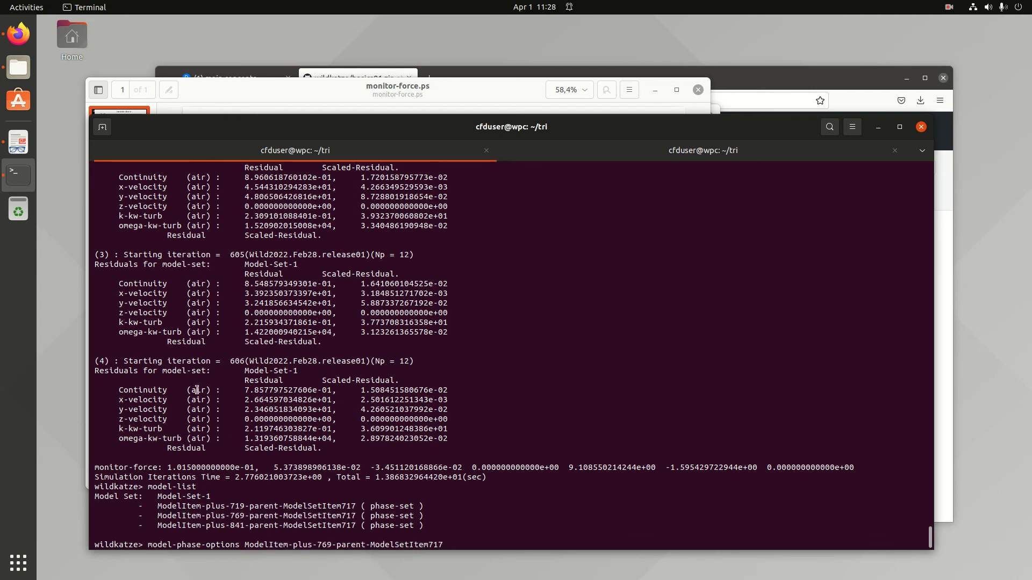
middle_click(633, 343)
key("Return")
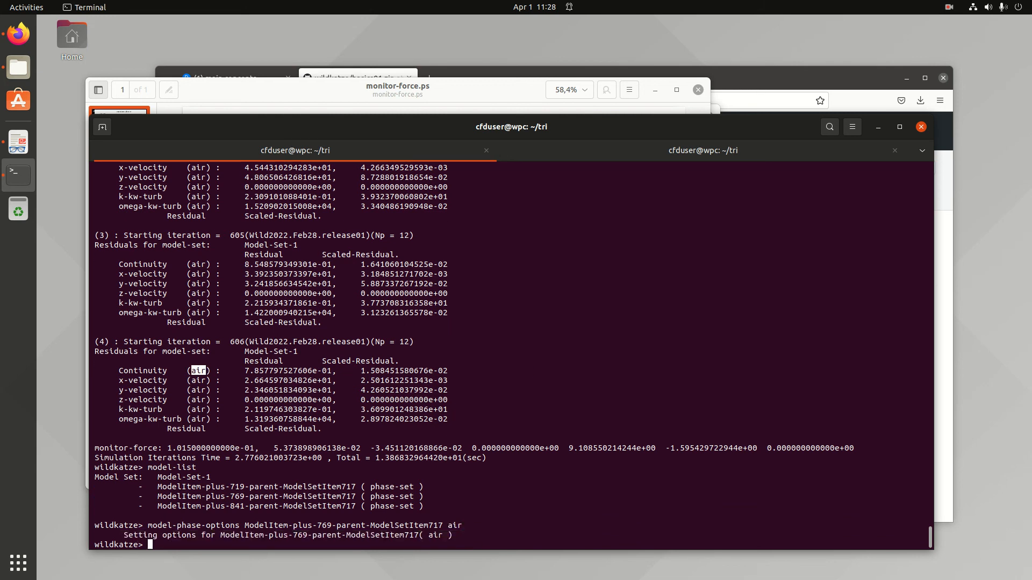
- List the air phase options with op-list, enlarge the terminal window and examine the convection-scheme entry and its choices
type("op-list")
key("Return")
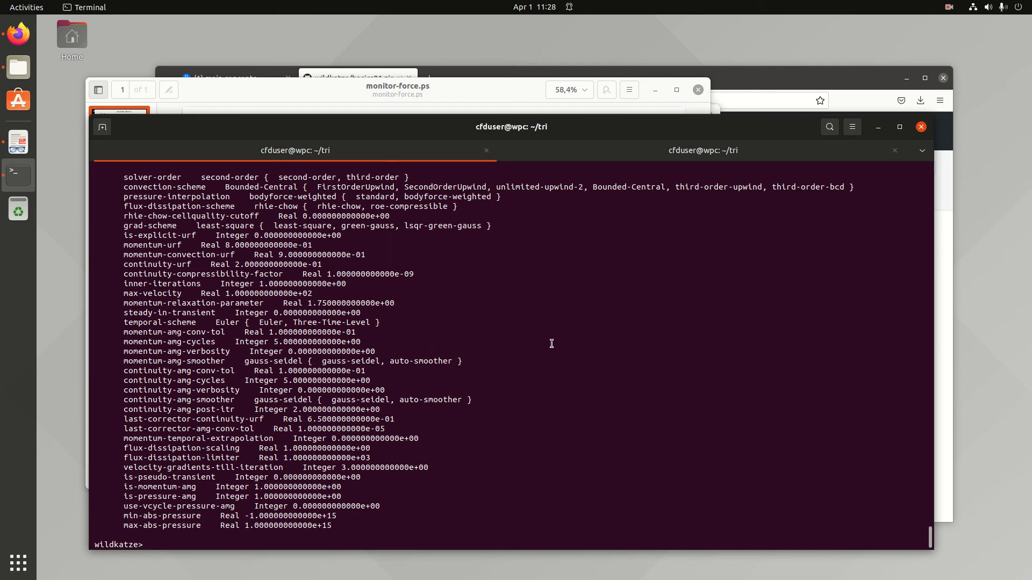
left_click_drag(507, 117, 497, 56)
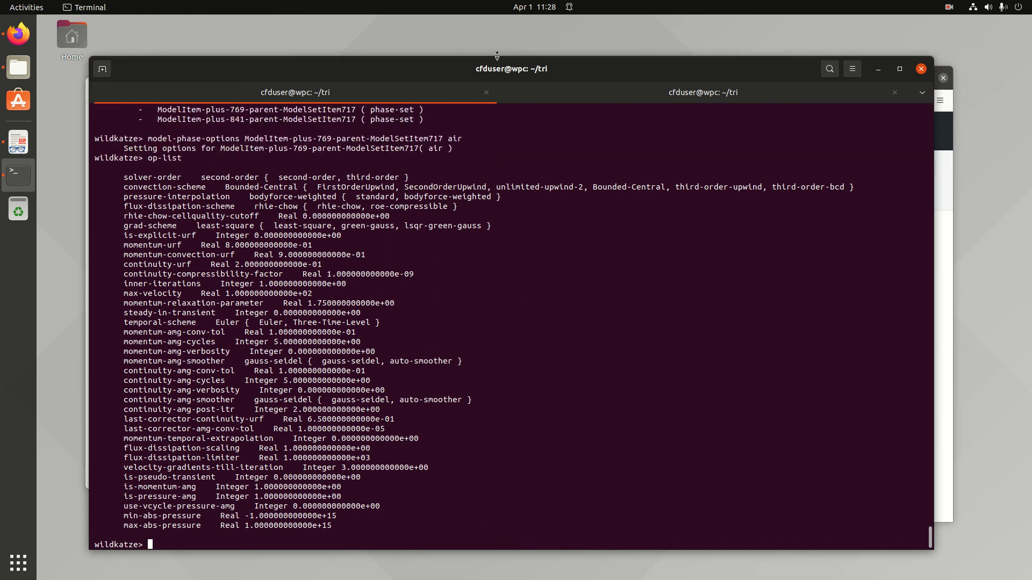
left_click_drag(161, 167, 484, 526)
left_click(491, 442)
double_click(194, 187)
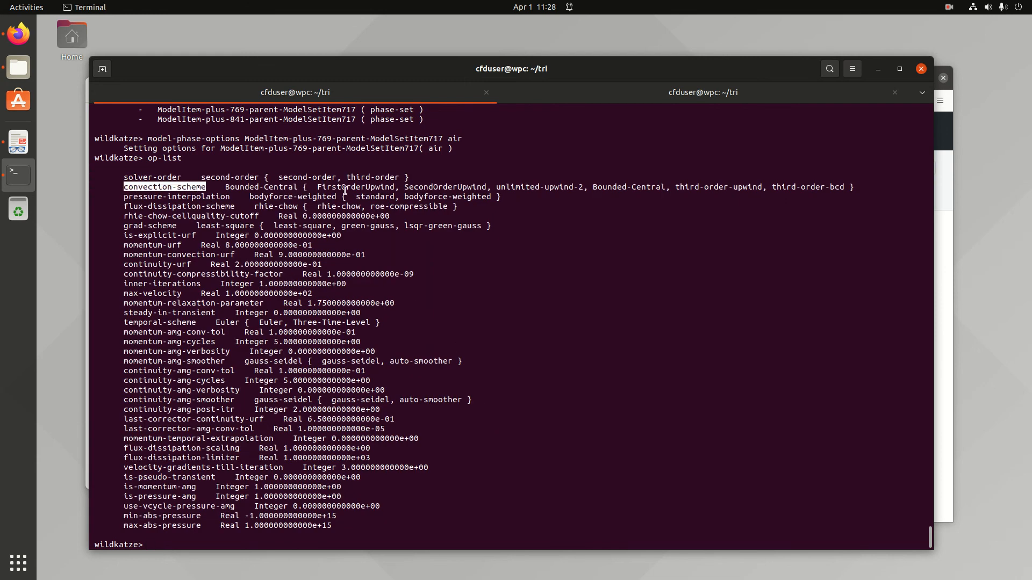
double_click(457, 186)
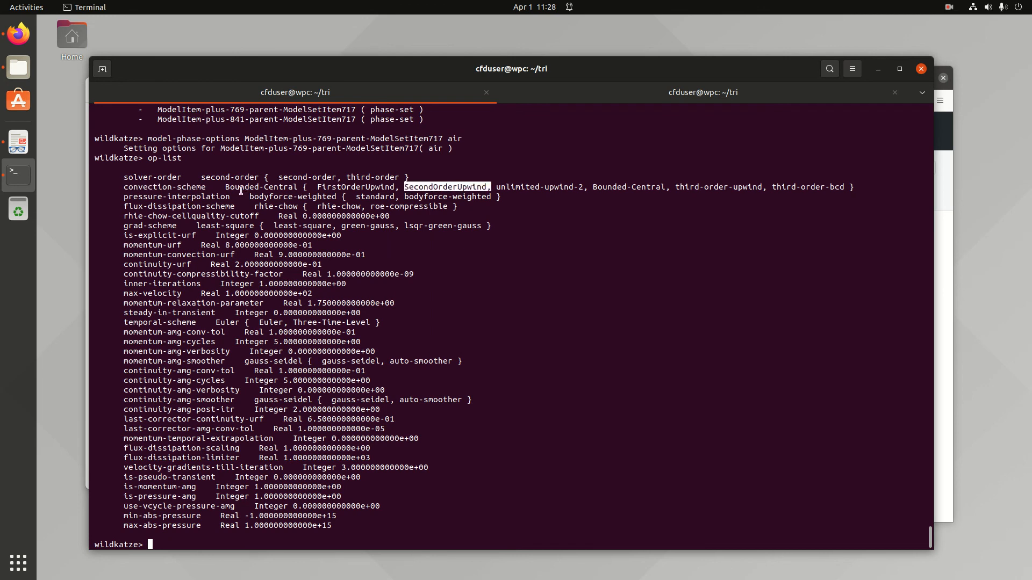
left_click_drag(222, 186, 299, 187)
left_click(510, 351)
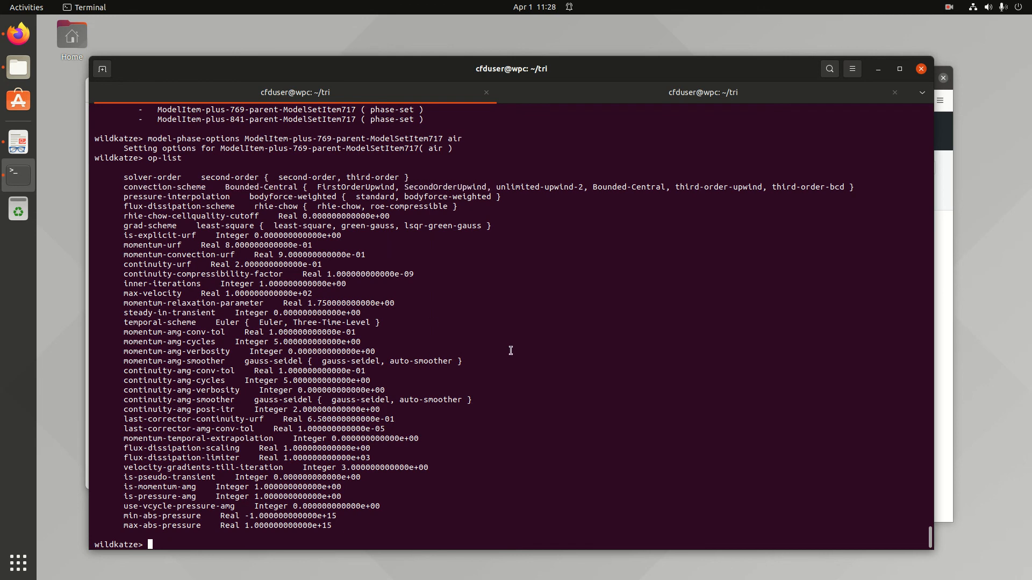
- Set convection-scheme to SecondOrderUpwind with op-type
type("op-type")
double_click(181, 187)
middle_click(608, 312)
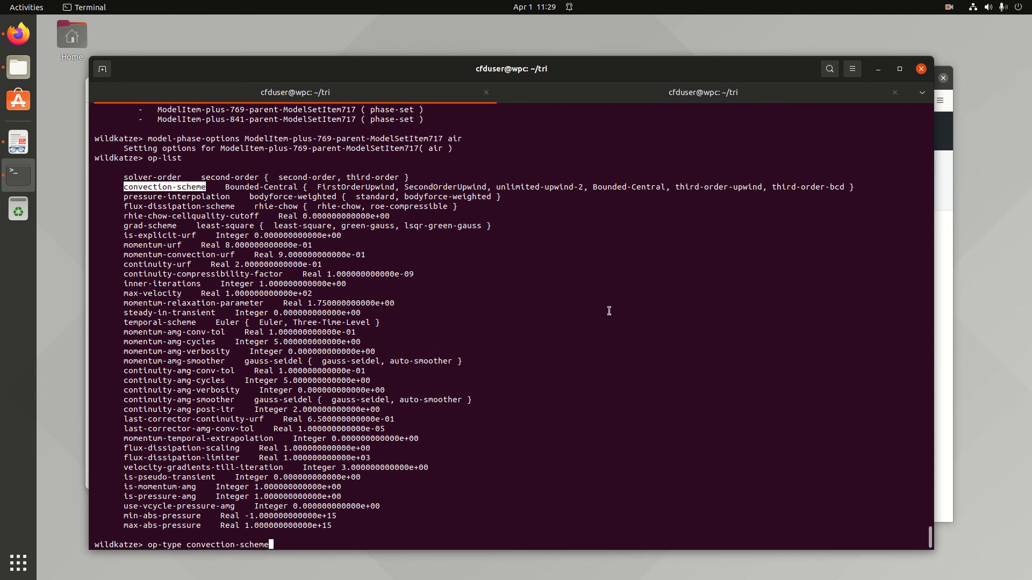
double_click(470, 188)
middle_click(582, 332)
key("BackSpace")
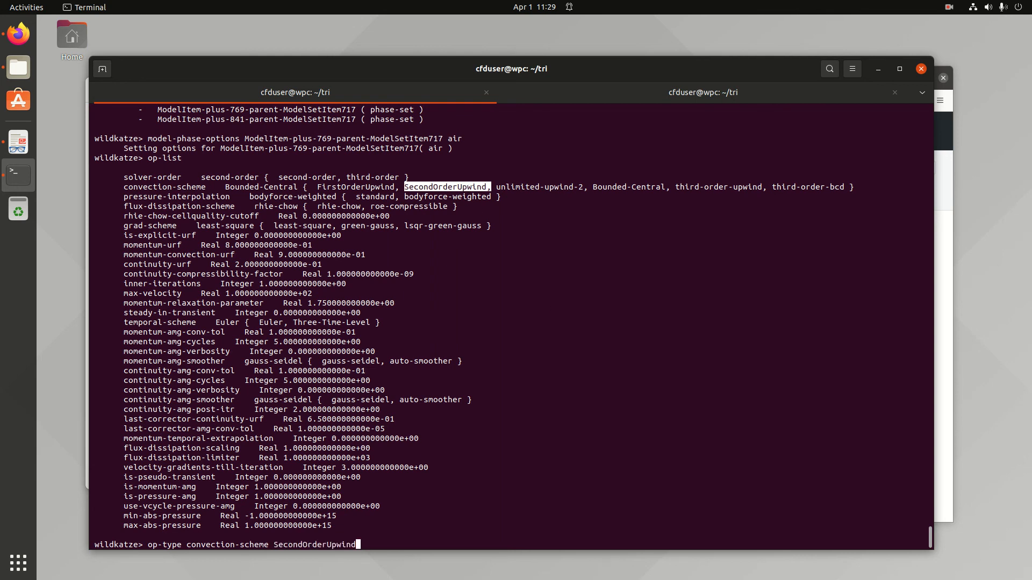
key("Return")
- List the options again with op-list and check the convection-scheme and pressure-interpolation entries
type("op-list")
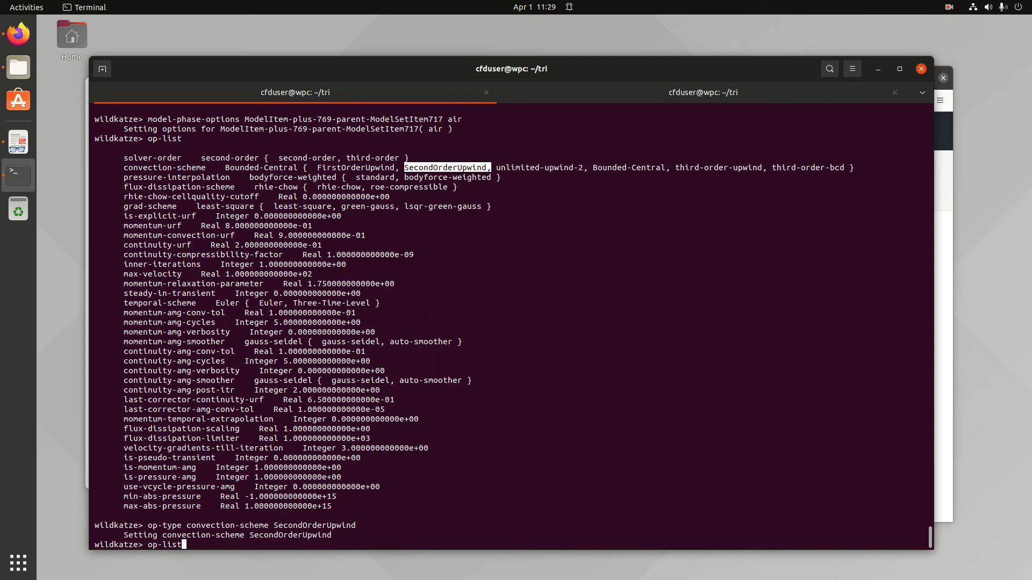
key("Return")
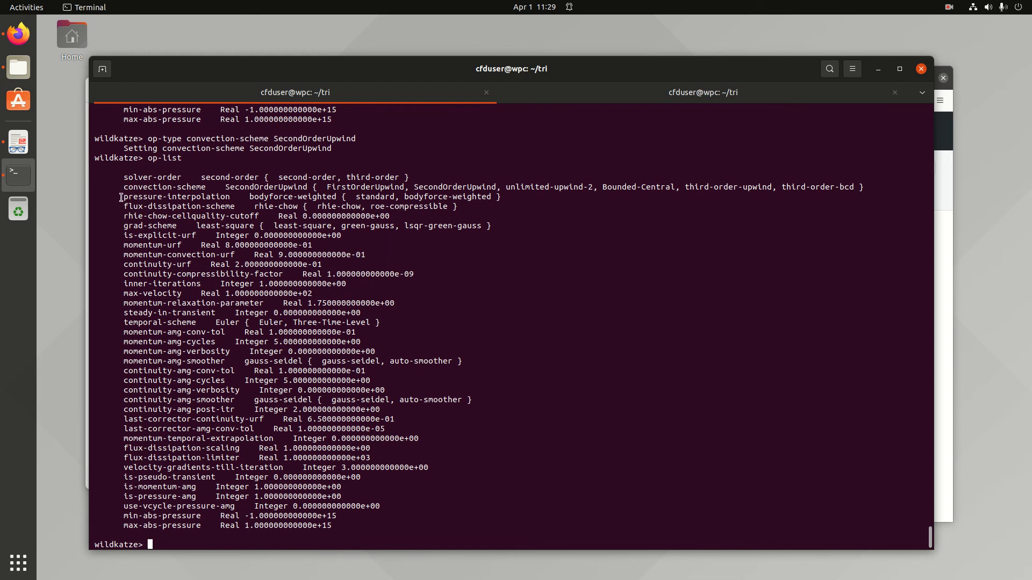
left_click_drag(122, 188, 308, 187)
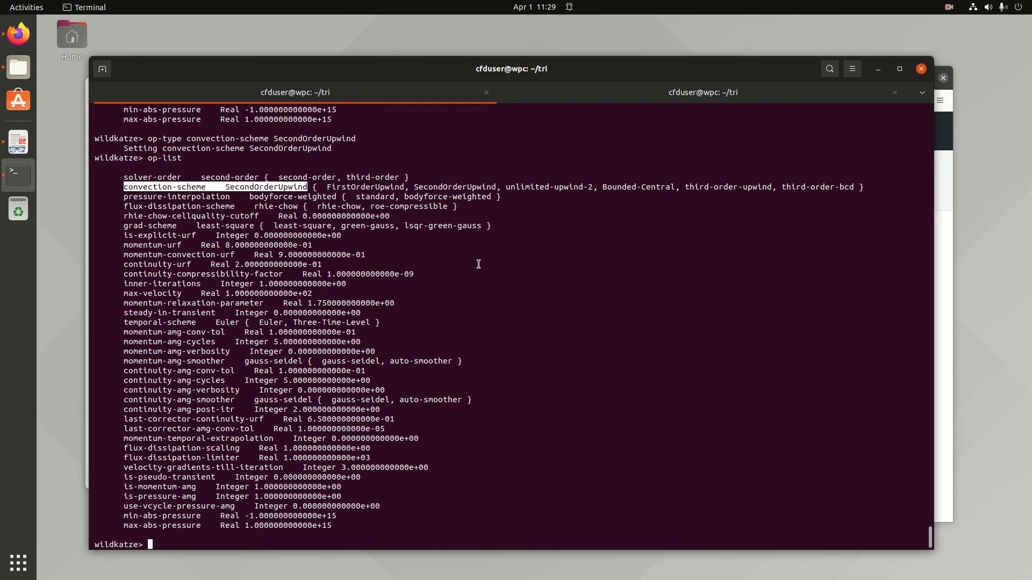
left_click_drag(245, 197, 347, 197)
double_click(361, 196)
key("ctrl+c")
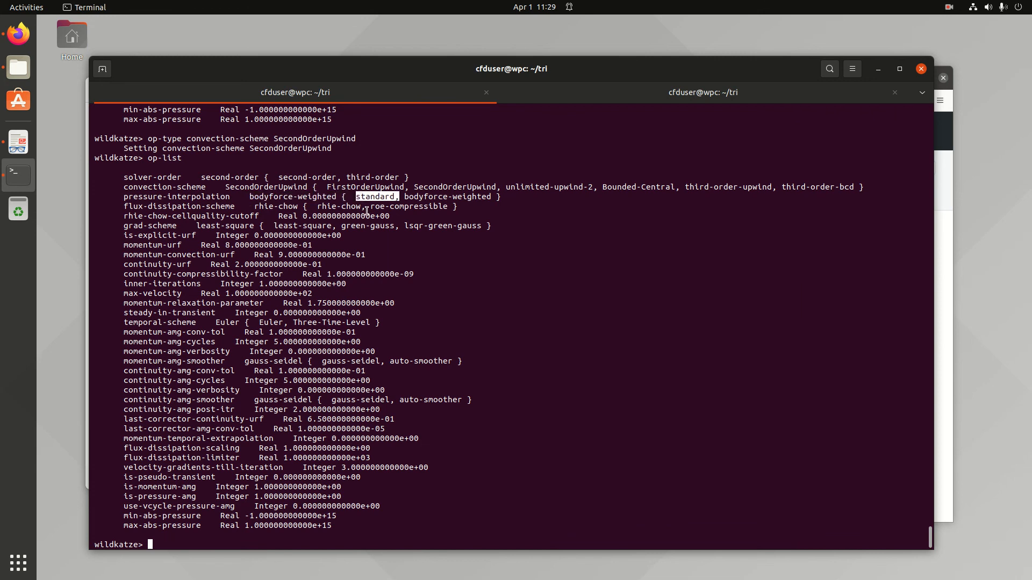
- Set pressure-interpolation to standard with op-type
left_click(518, 348)
type("op-type")
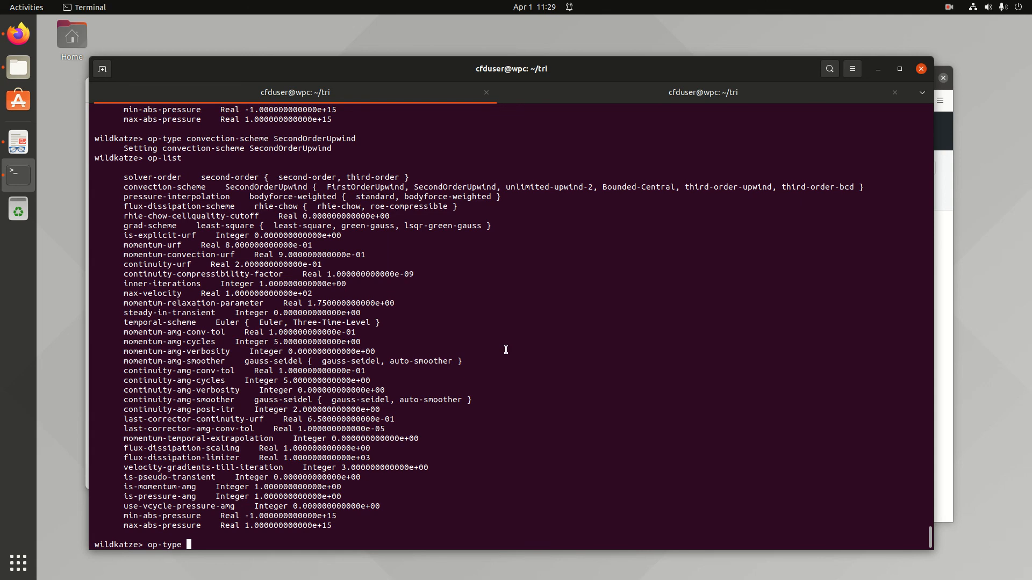
double_click(170, 196)
middle_click(574, 330)
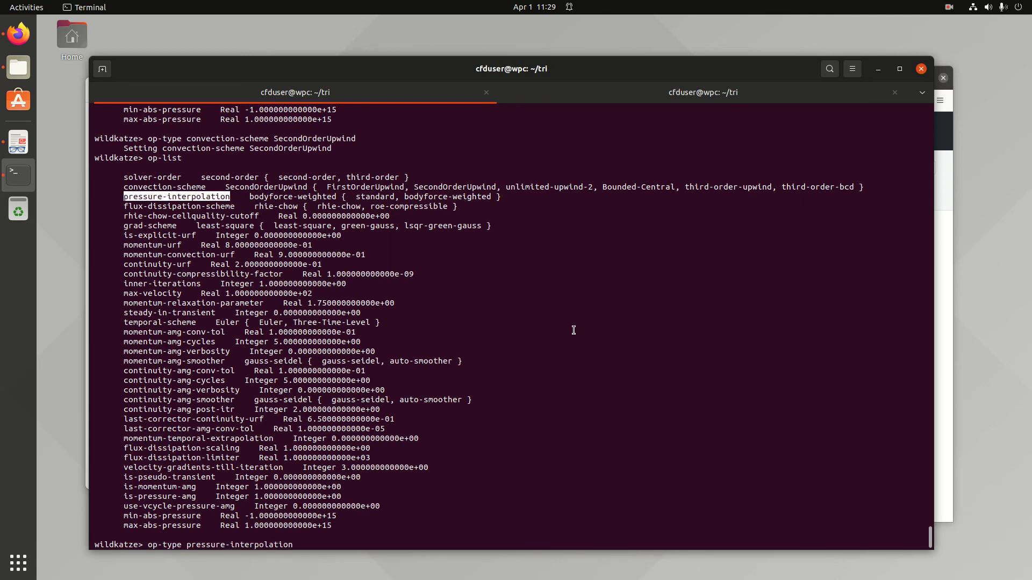
double_click(368, 196)
middle_click(611, 317)
key("BackSpace")
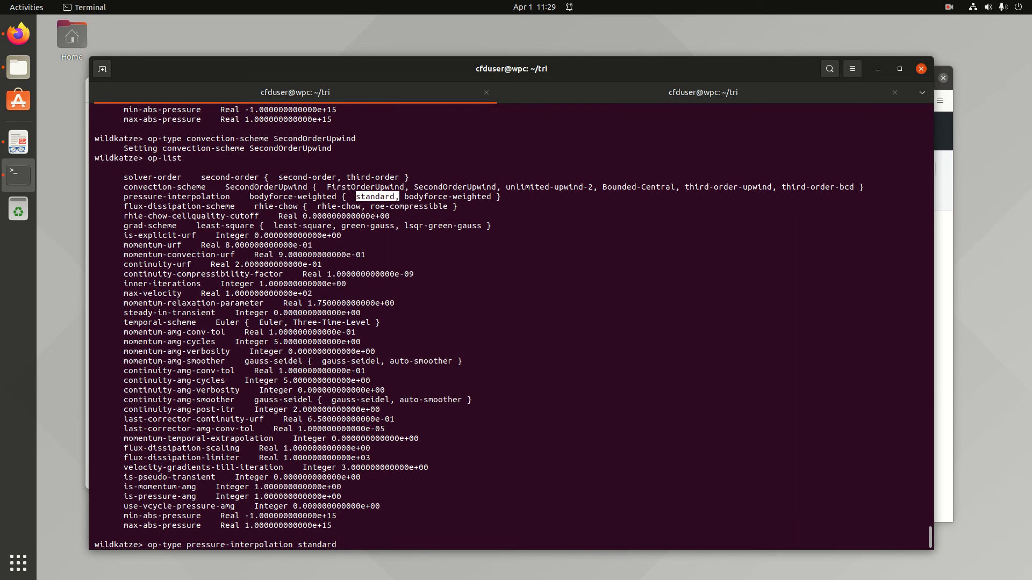
key("Return")
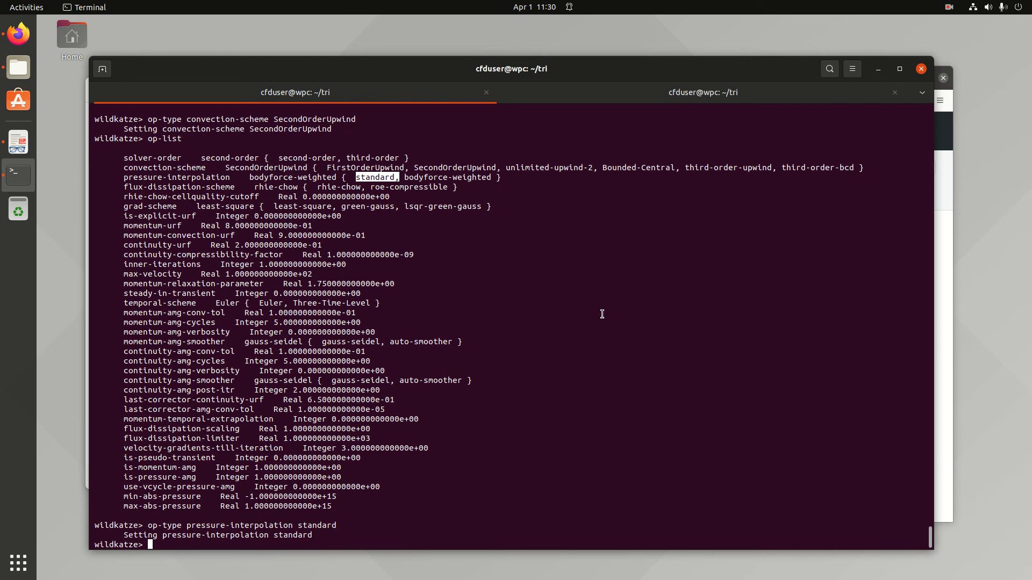
- Run iterate 10000000 and bring up the monitor-force.ps plot in the document viewer
type("iterate 10000000")
key("Return")
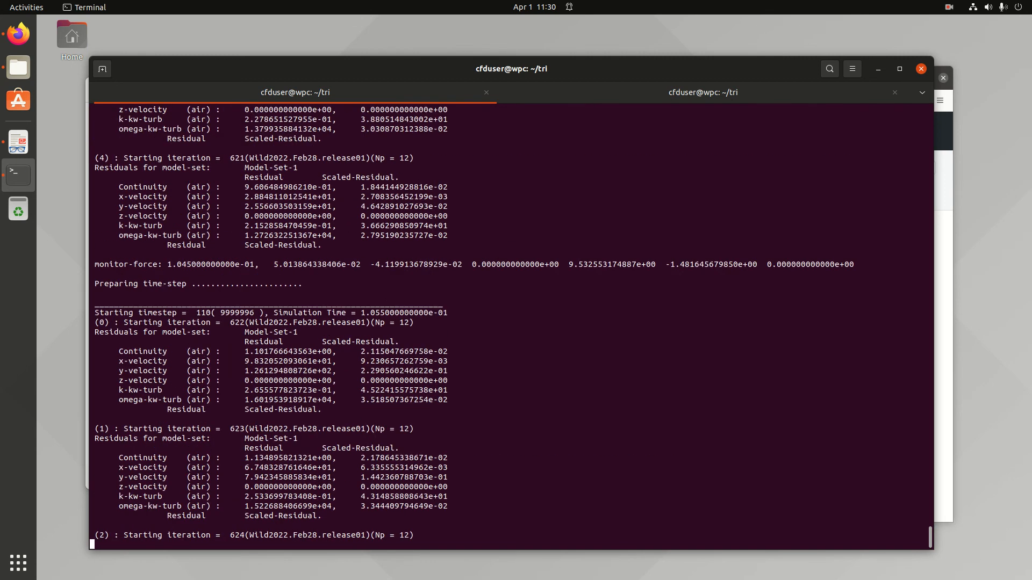
left_click(18, 142)
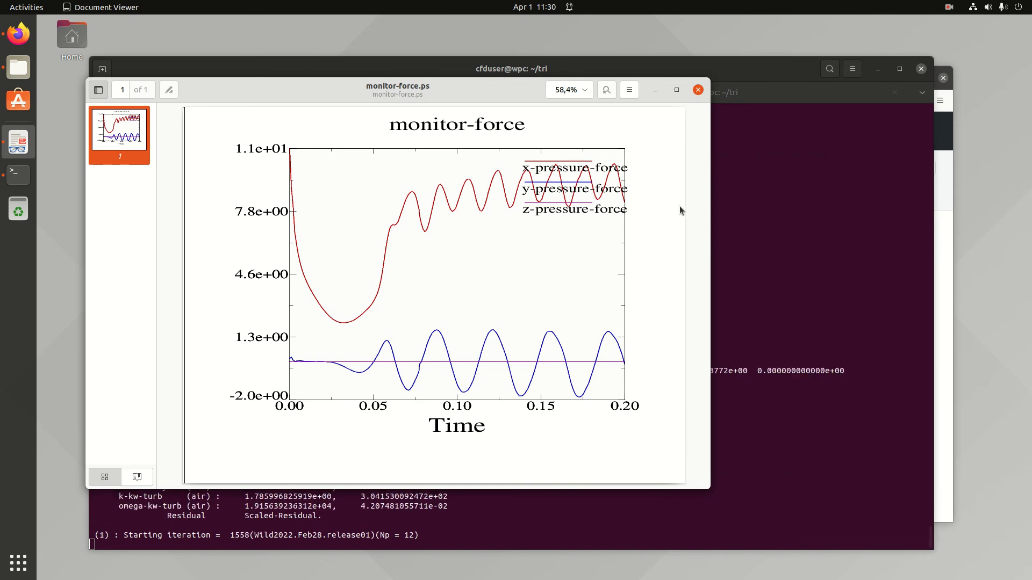
- View the residualsSummary.ps plot from the tri folder in the file manager, close it and return to the terminal
left_click(18, 68)
left_click(489, 228)
double_click(489, 228)
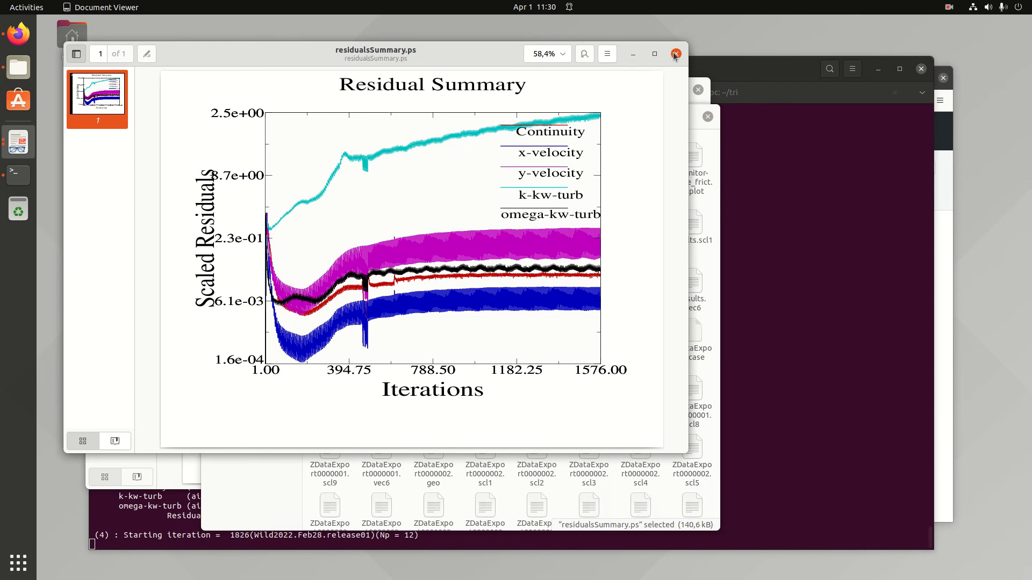
left_click(675, 53)
left_click(777, 317)
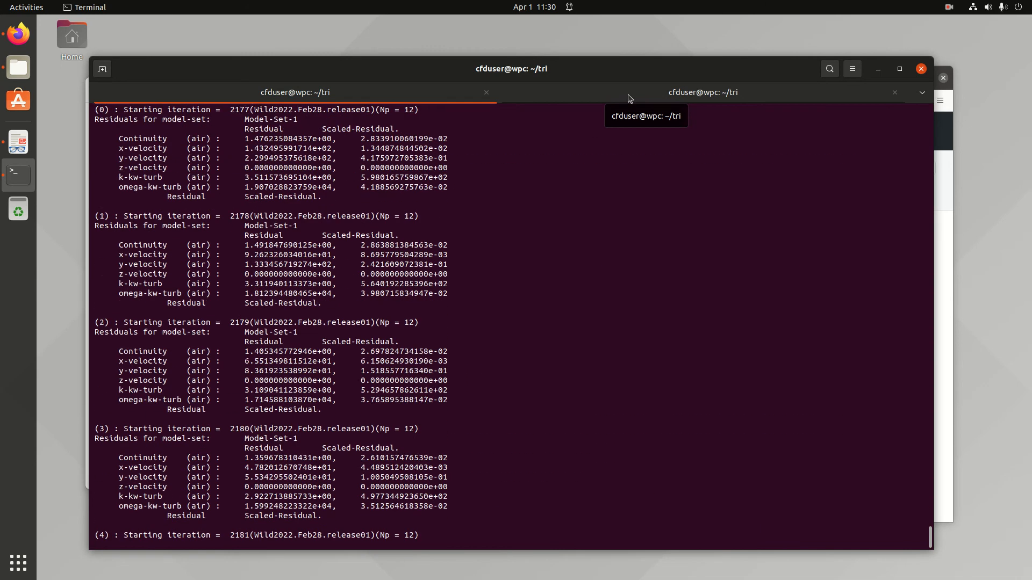
- Pause the running solver by creating wildkatze.pause with touch in the second terminal session, and check the solver's session
left_click(629, 98)
type("touch wildkatze.pause")
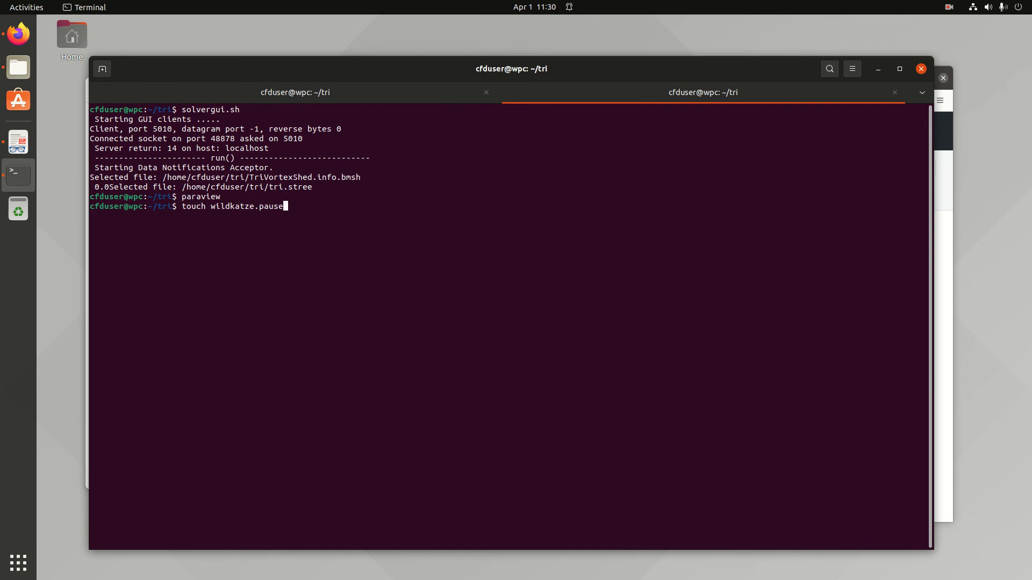
key("Return")
left_click(397, 101)
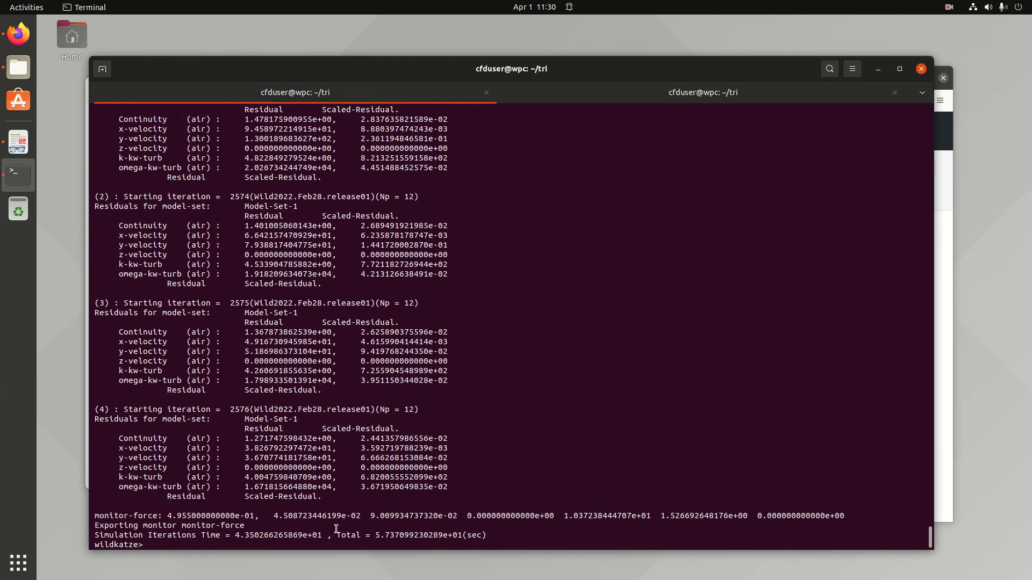
- Remove the wildkatze.pause file with rm in the second terminal session
left_click(685, 99)
type("rm")
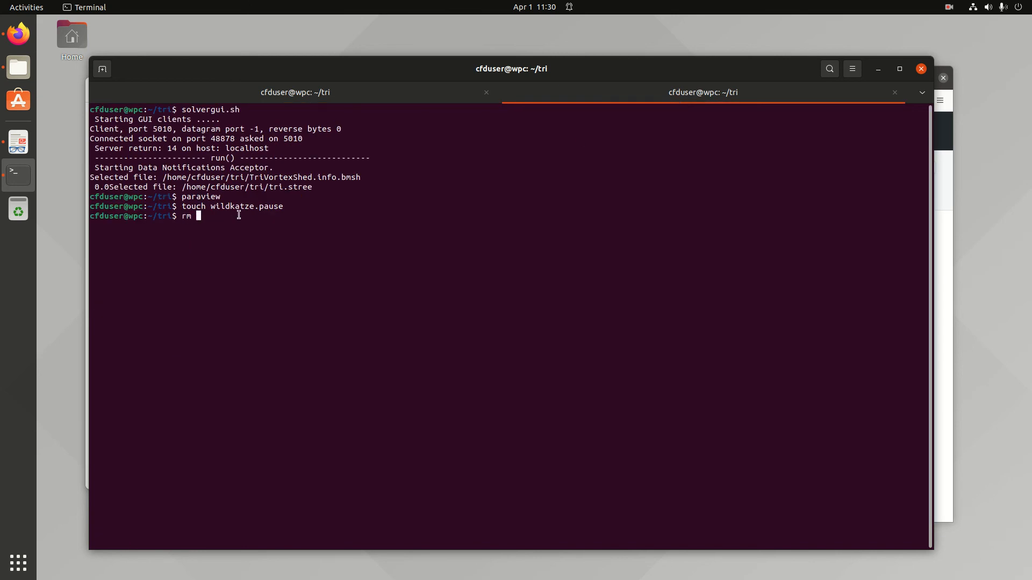
double_click(243, 207)
middle_click(477, 274)
key("Return")
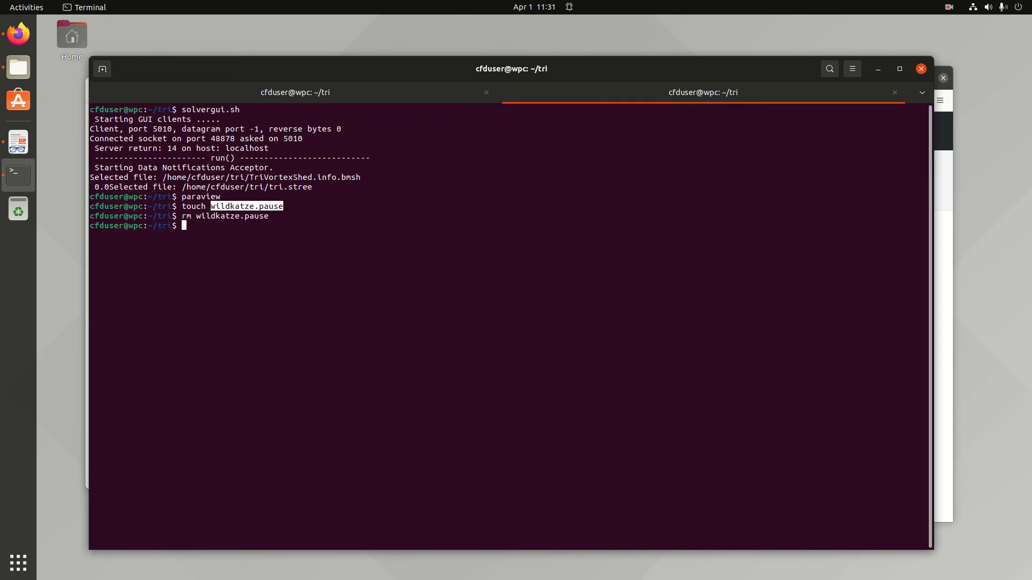
- Return to the solver's terminal session and review the air phase options with op-list
left_click(373, 93)
type("op-list")
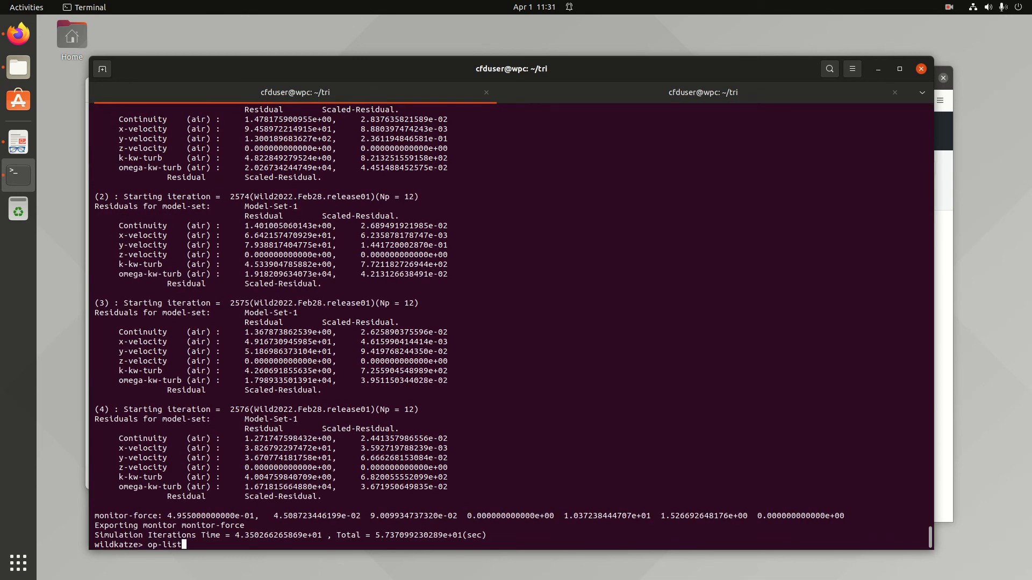
key("Return")
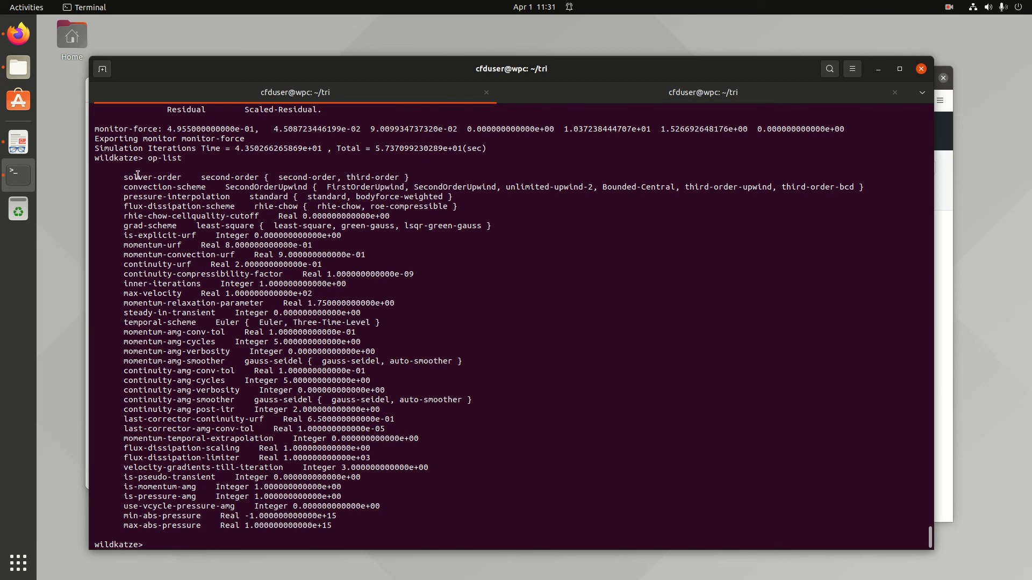
left_click_drag(138, 167, 467, 527)
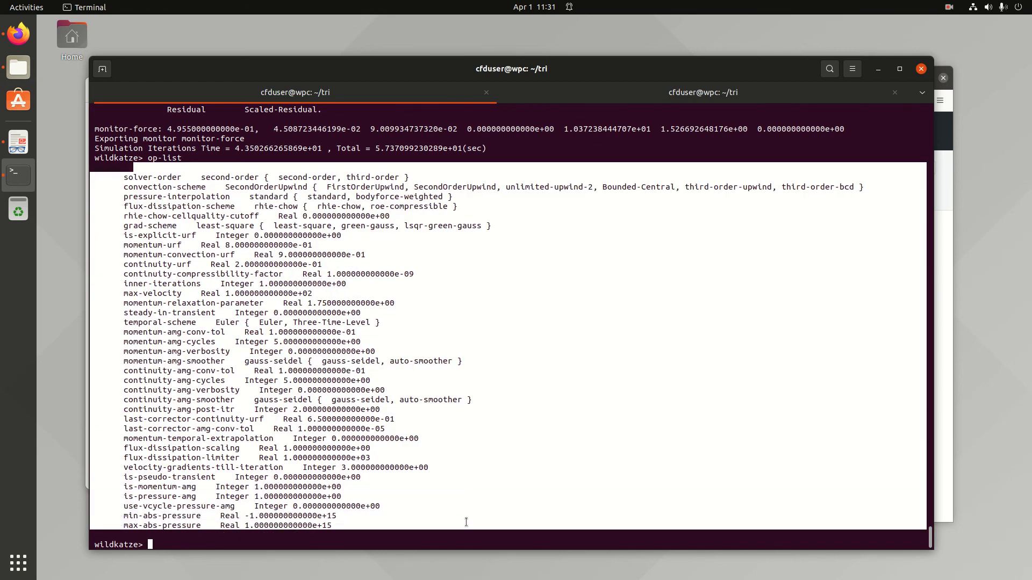
left_click(486, 402)
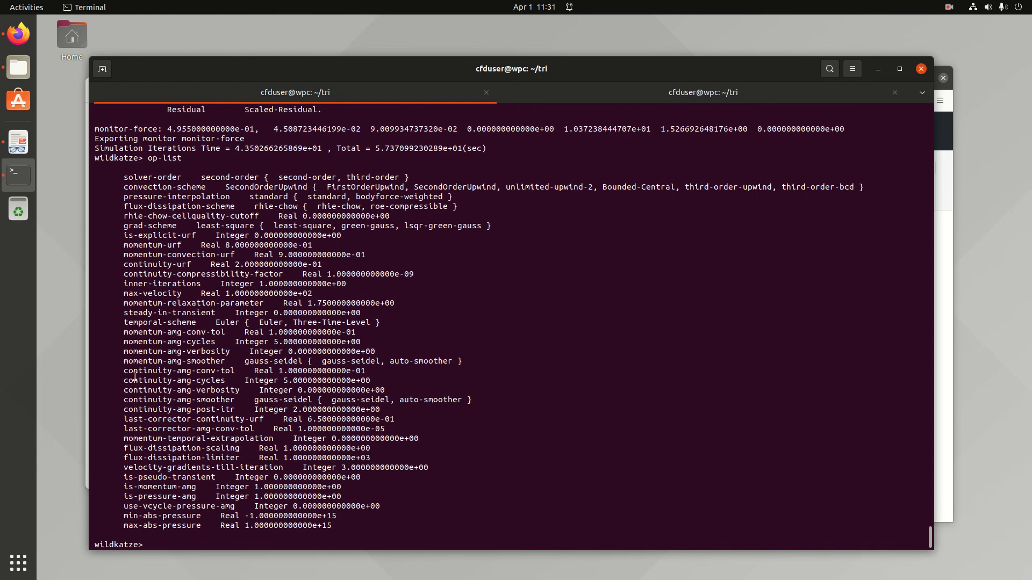
- Set continuity-amg-verbosity to 1 with op-double
left_click_drag(123, 389, 386, 389)
left_click(678, 369)
type("op-double")
double_click(221, 390)
middle_click(570, 376)
type("1")
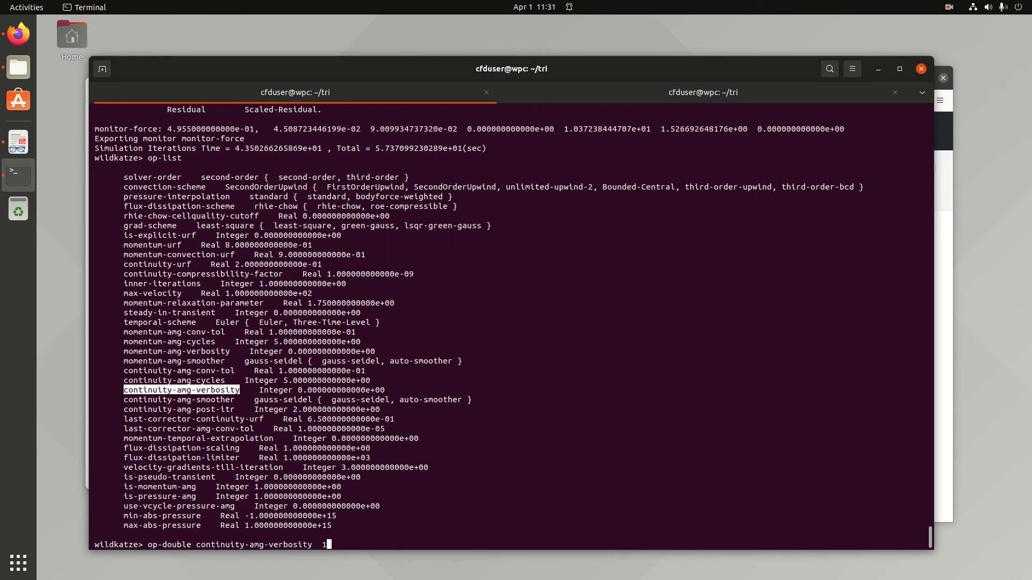
key("Return")
- Check the continuity-amg-verbosity entry with op-list
type("op-list")
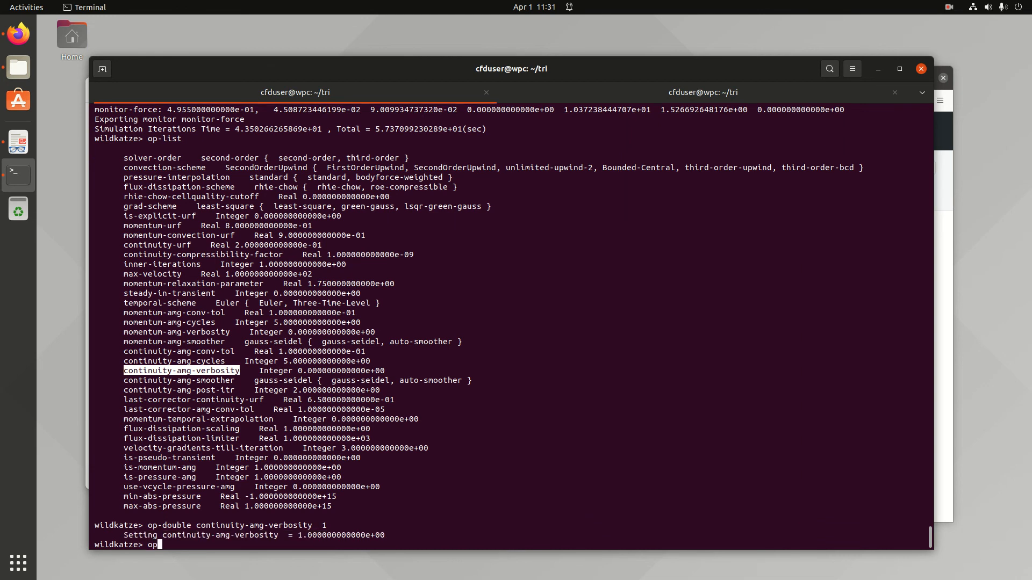
key("Return")
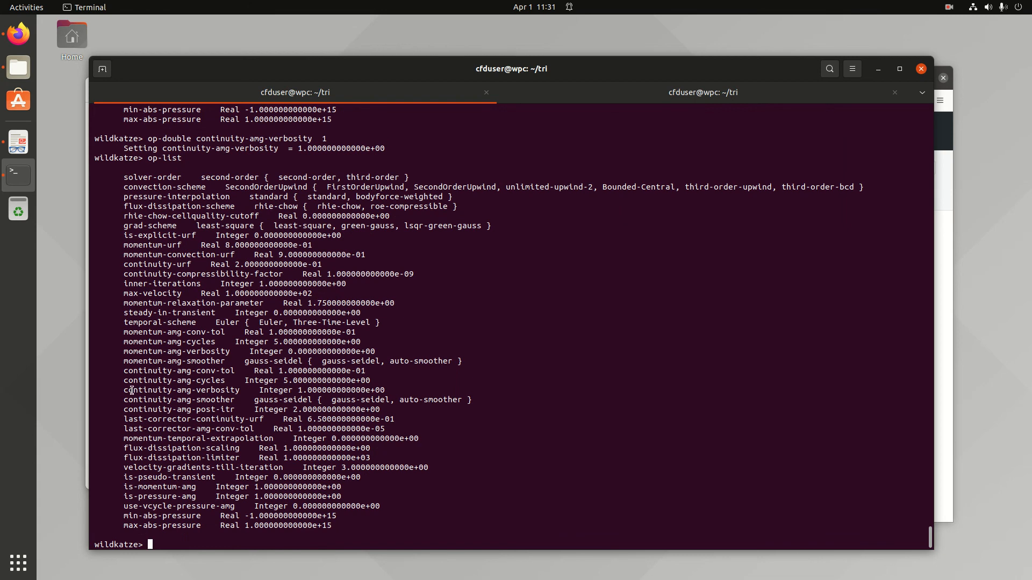
left_click_drag(124, 390, 402, 385)
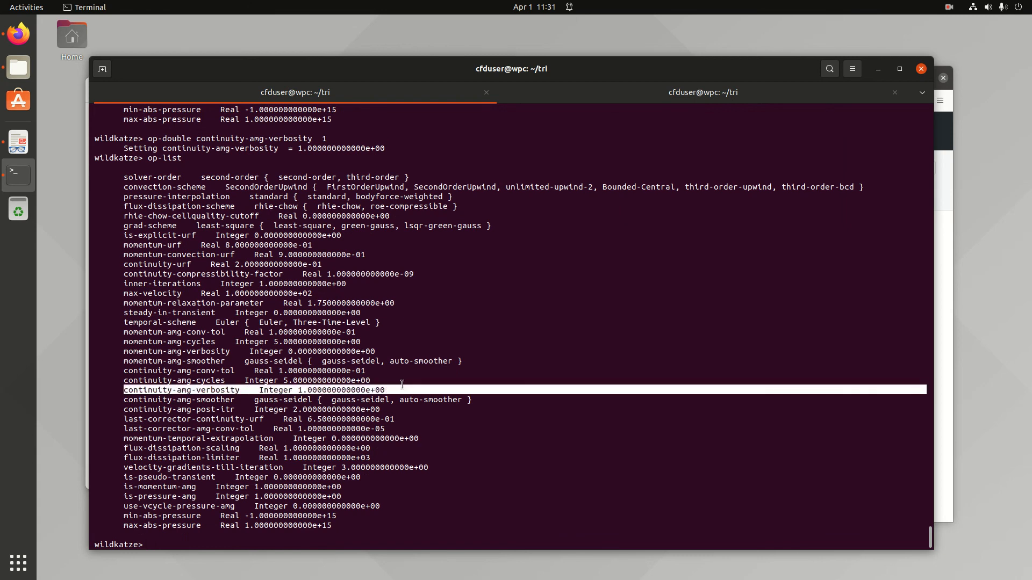
- Advance the simulation by one time step with iterate 1
left_click(584, 373)
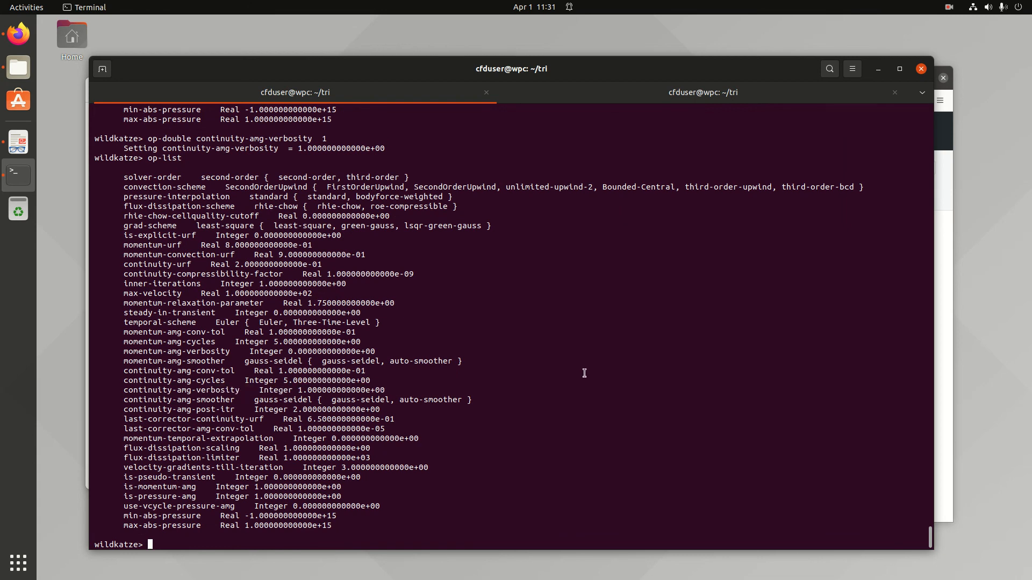
type("iterate 1")
key("Return")
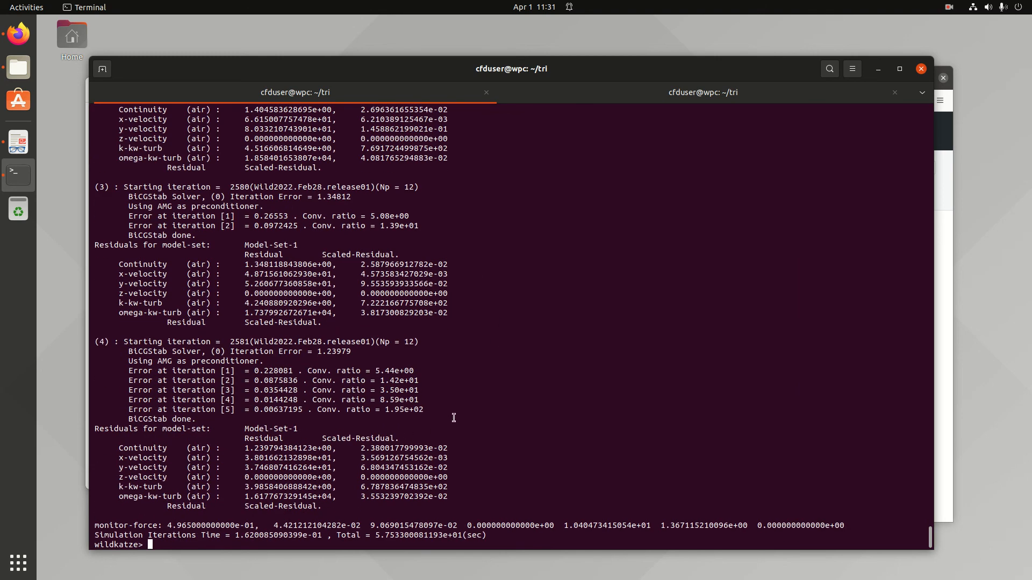
- Examine the BiCGStab solver's iteration errors, convergence ratios and AMG preconditioner lines in the output of the last time step
scroll(425, 346, "up", 15)
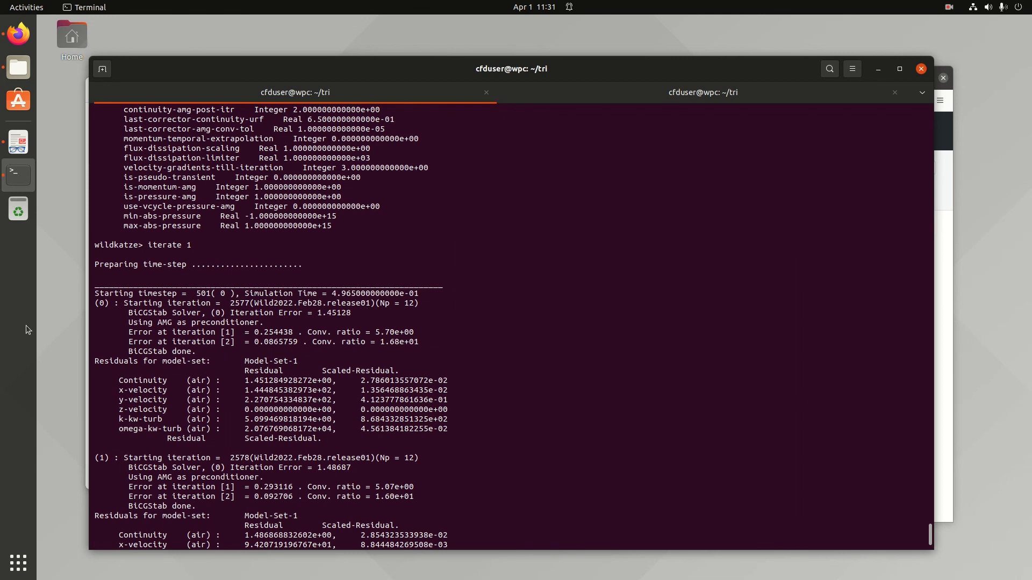
left_click_drag(96, 310, 482, 339)
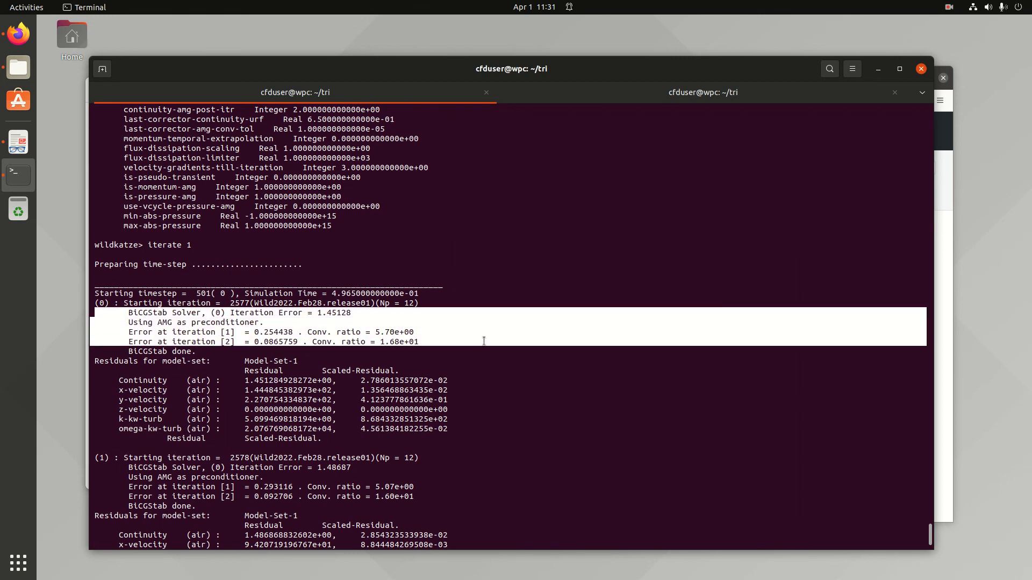
left_click(314, 311)
left_click_drag(317, 312, 396, 313)
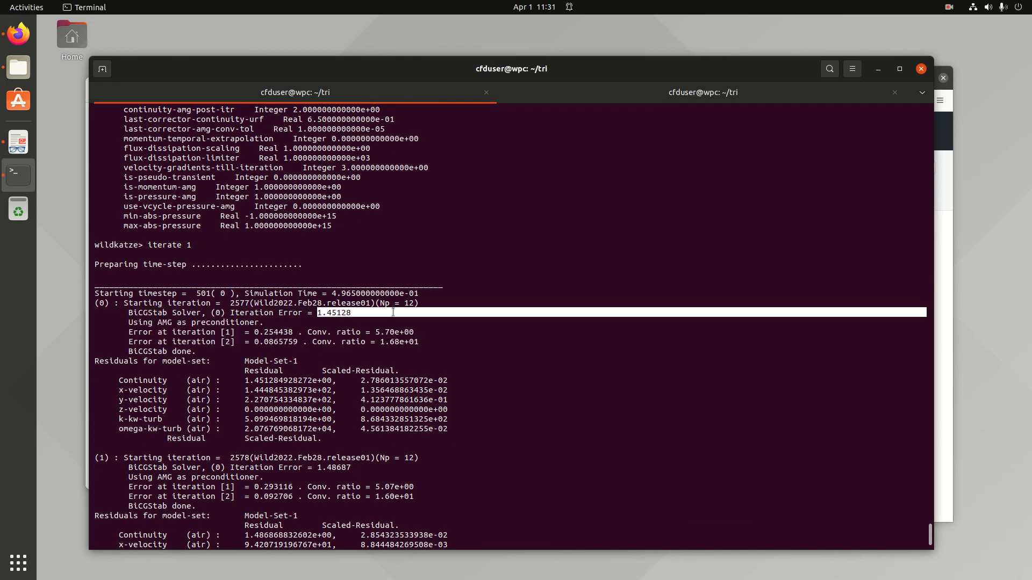
left_click_drag(297, 342, 96, 329)
left_click_drag(438, 339, 93, 313)
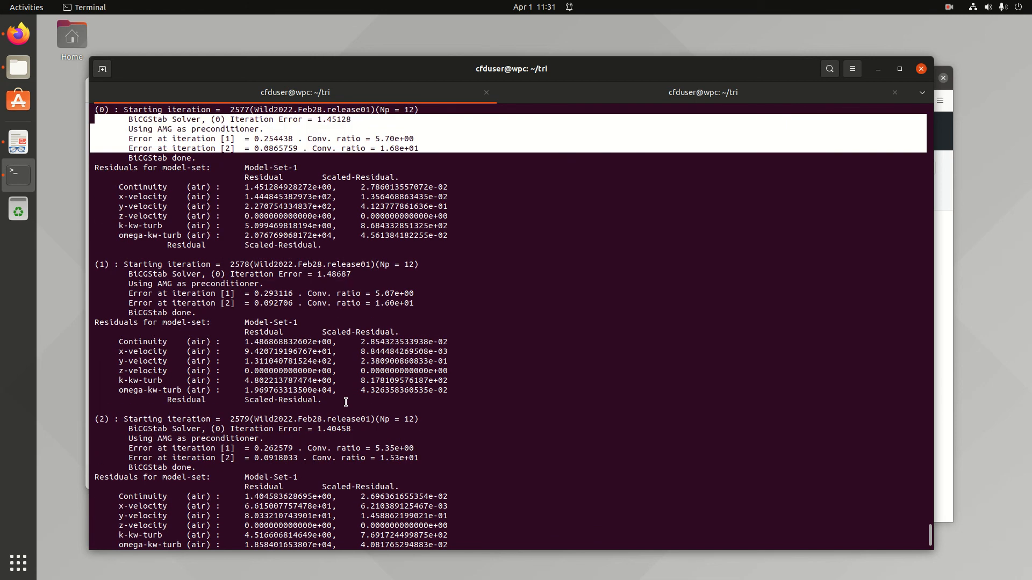
left_click_drag(127, 286, 256, 284)
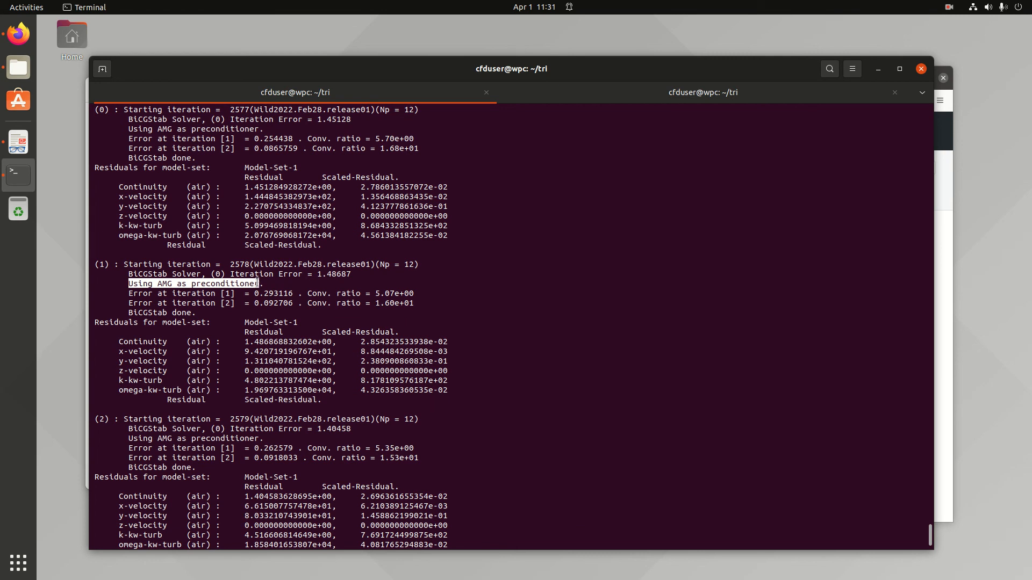
left_click(132, 278)
double_click(140, 274)
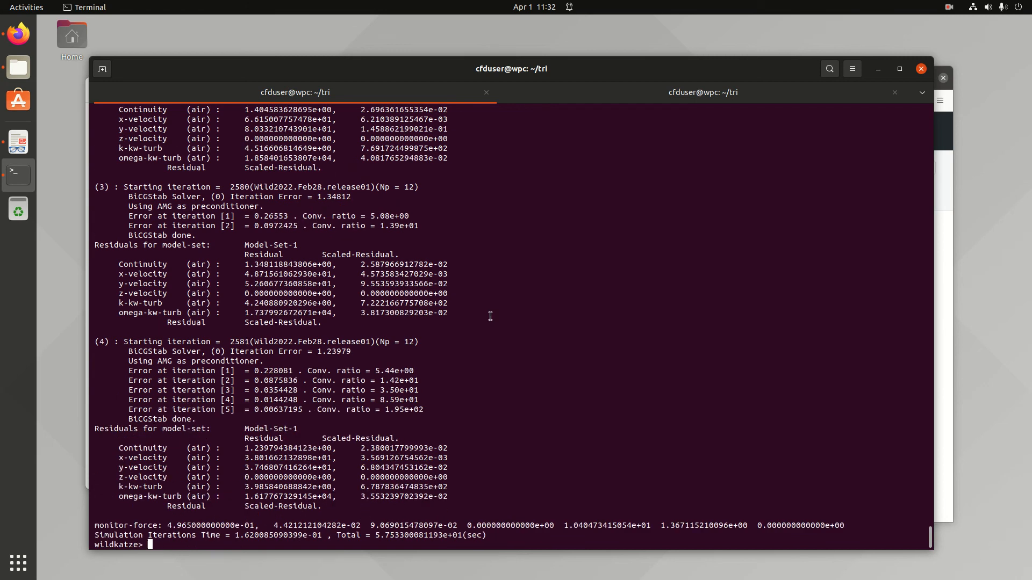
- List the air phase options with op-list and check the use-vcycle-pressure-amg entry
type("op-list")
key("Return")
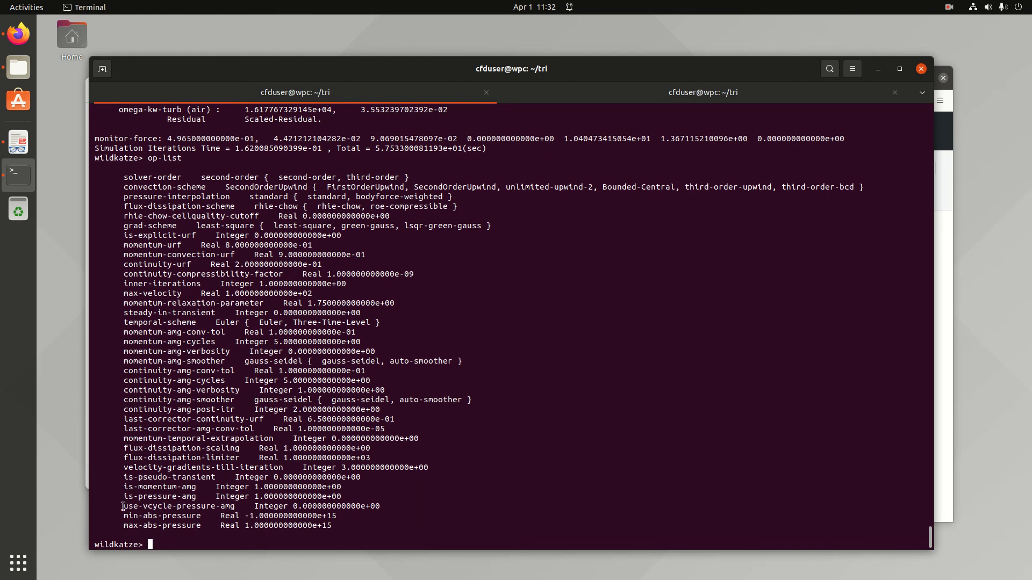
left_click_drag(123, 507, 232, 507)
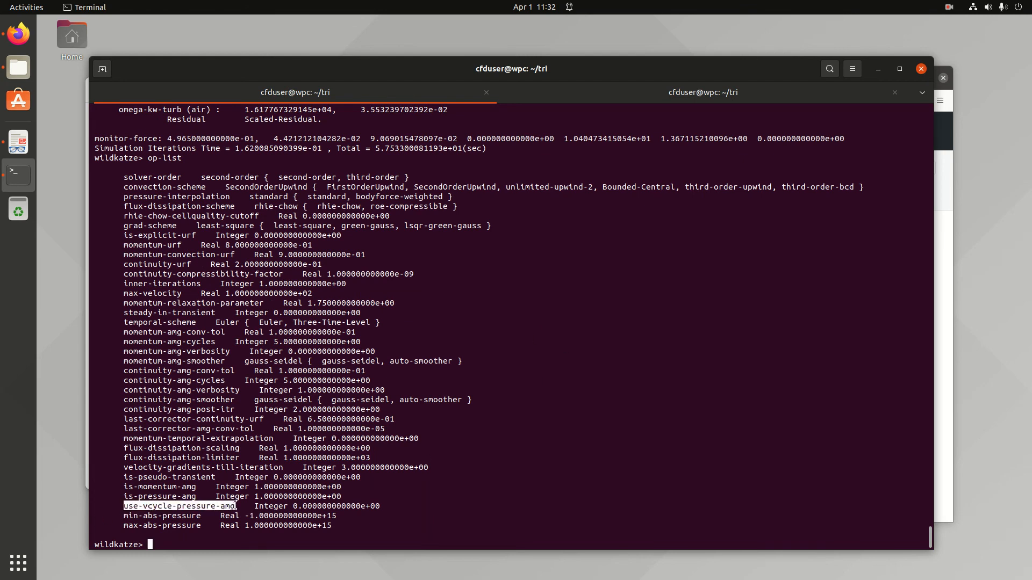
left_click(545, 452)
type("op-")
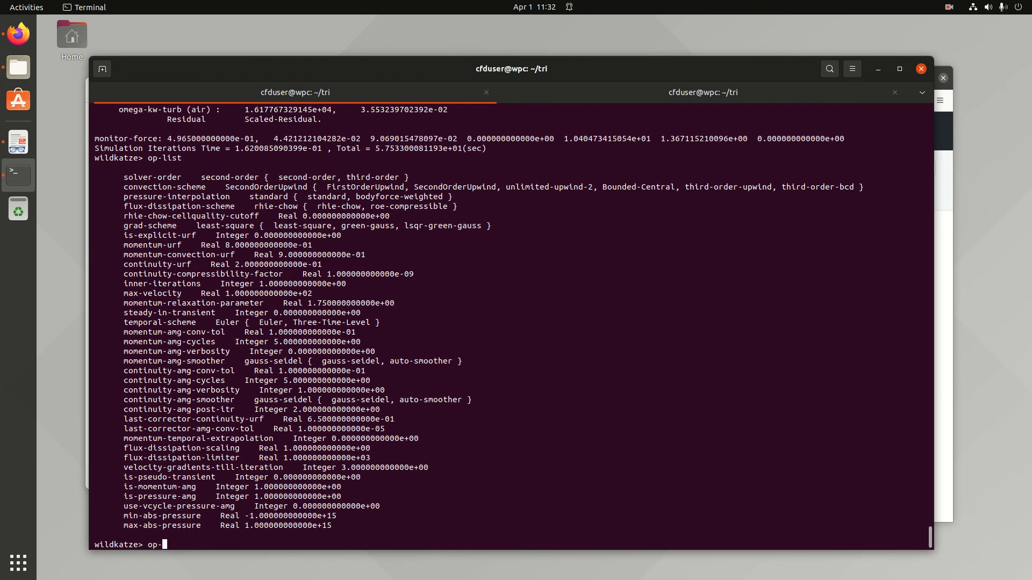
type("double")
double_click(222, 507)
middle_click(519, 446)
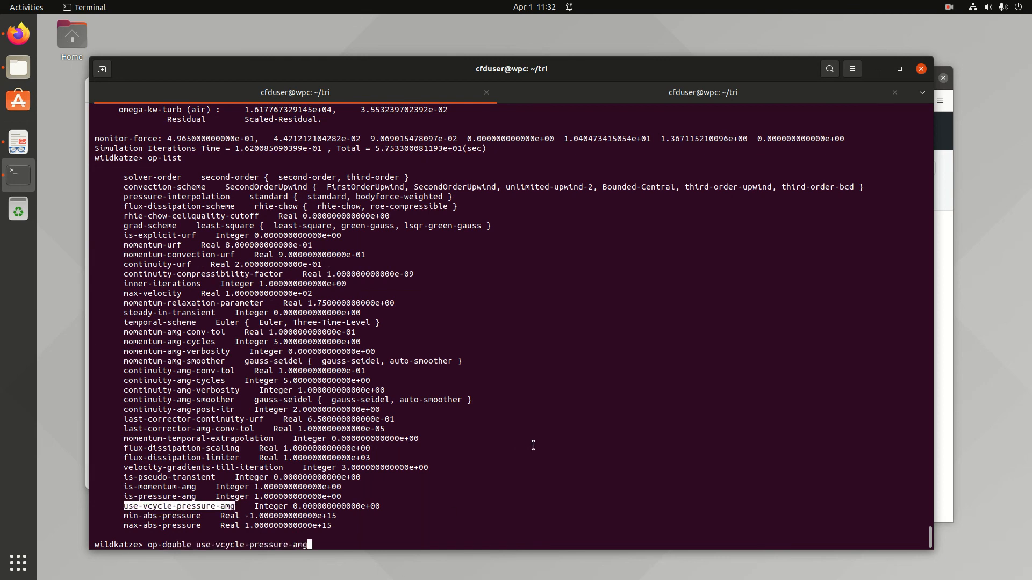
type("1")
key("BackSpace")
key("BackSpace")
key("BackSpace")
key("BackSpace")
key("BackSpace")
key("BackSpace")
key("BackSpace")
key("BackSpace")
key("BackSpace")
key("BackSpace")
key("BackSpace")
key("BackSpace")
key("BackSpace")
key("BackSpace")
key("BackSpace")
key("BackSpace")
key("BackSpace")
key("BackSpace")
key("BackSpace")
key("BackSpace")
key("BackSpace")
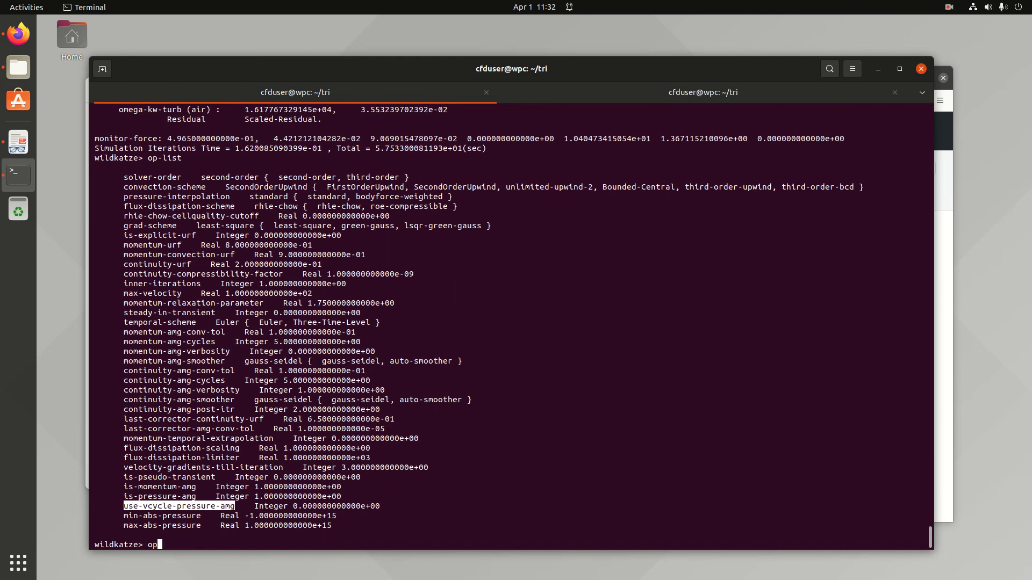
key("Return")
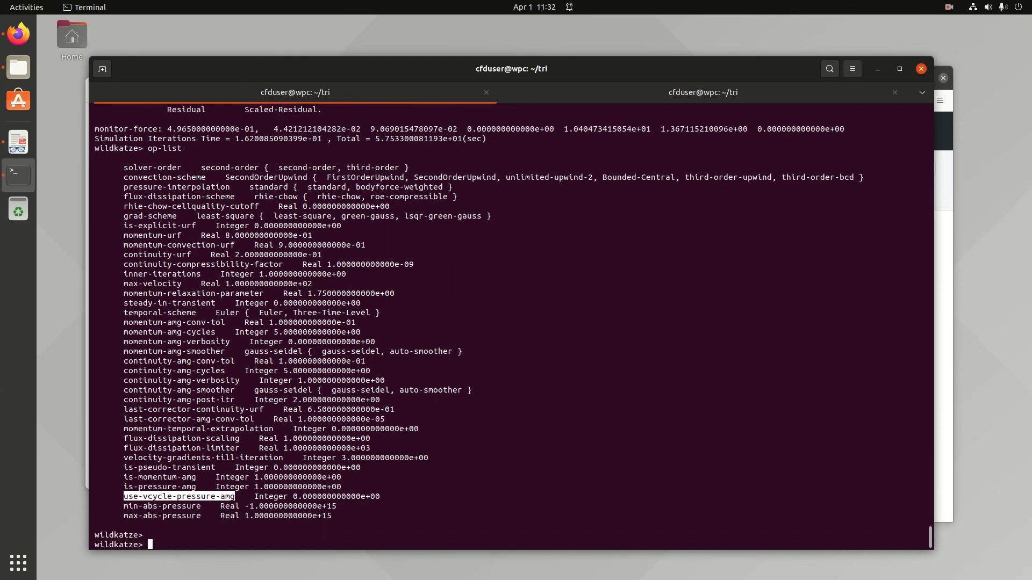
key("Return")
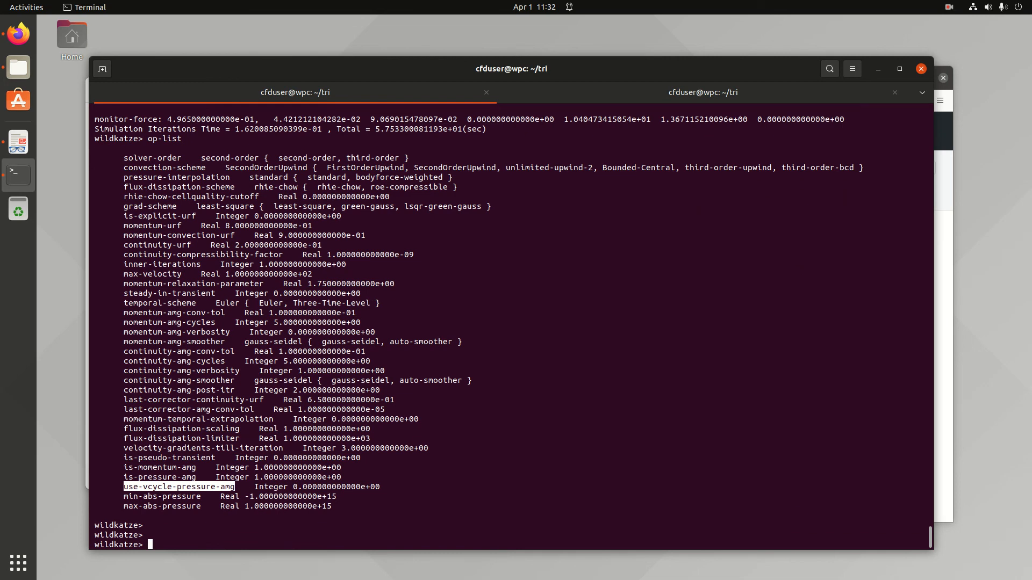
- Export the solution in EnSight format under the name results with export-ensight
type("export-ensight te")
key("BackSpace")
type("results")
key("Return")
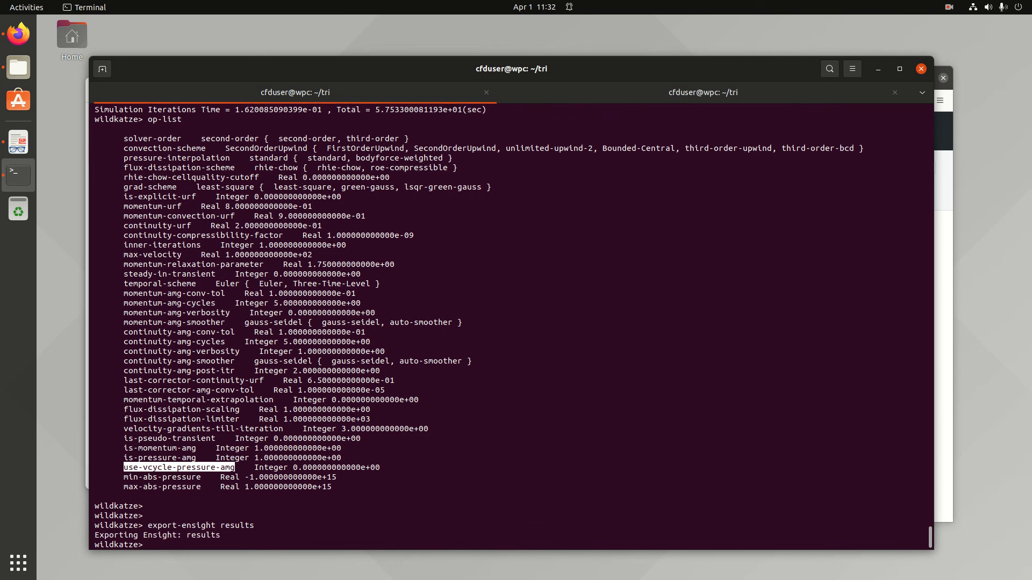
- Save a binary restart file named Restb2 with save-restart-bin and review the list of exported variables
type("save-restart-bin Restb2")
key("Return")
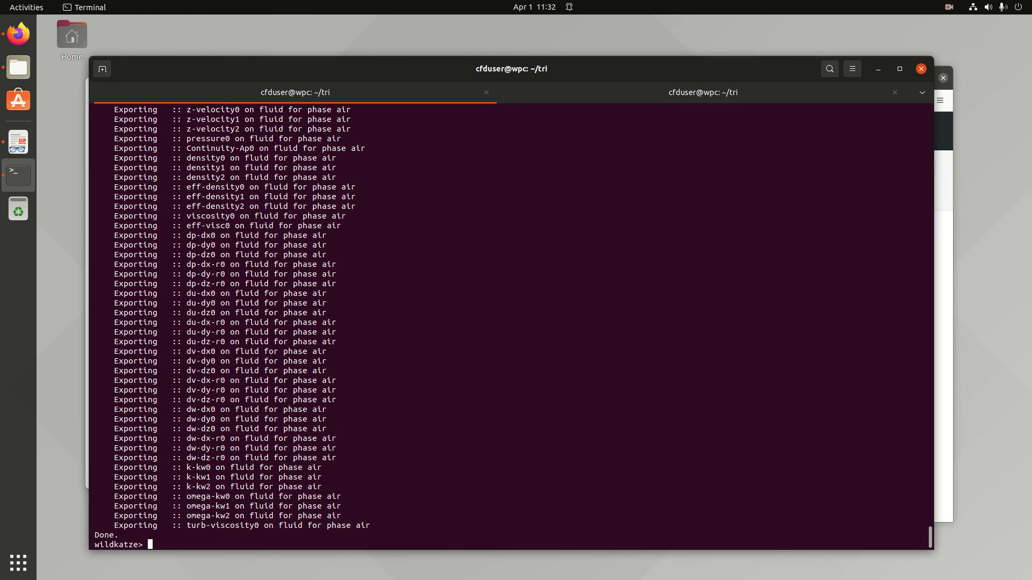
scroll(595, 398, "up", 10)
scroll(583, 389, "down", 8)
scroll(582, 389, "down", 2)
scroll(540, 258, "up", 10)
scroll(543, 262, "down", 2)
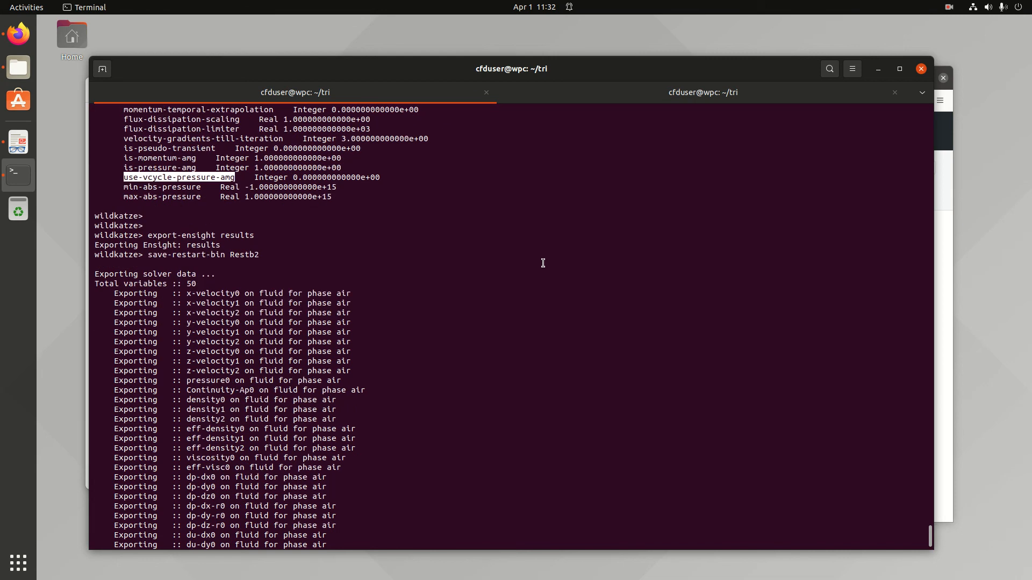
scroll(543, 263, "up", 2)
scroll(548, 290, "down", 10)
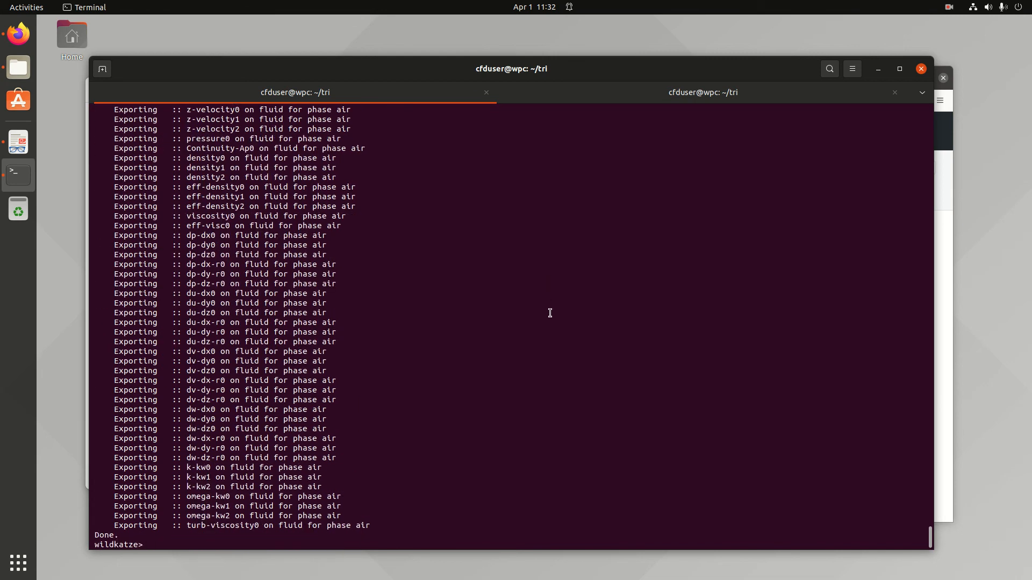
- End the Wildkatze solver session with exit
key("Return")
key("Return")
key("Return")
key("Return")
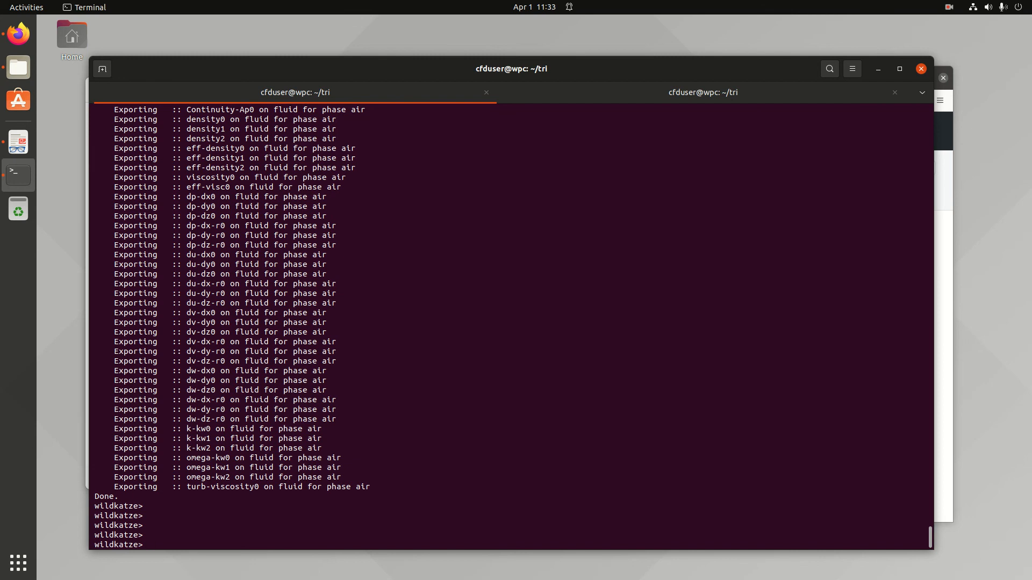
type("exit")
key("Return")
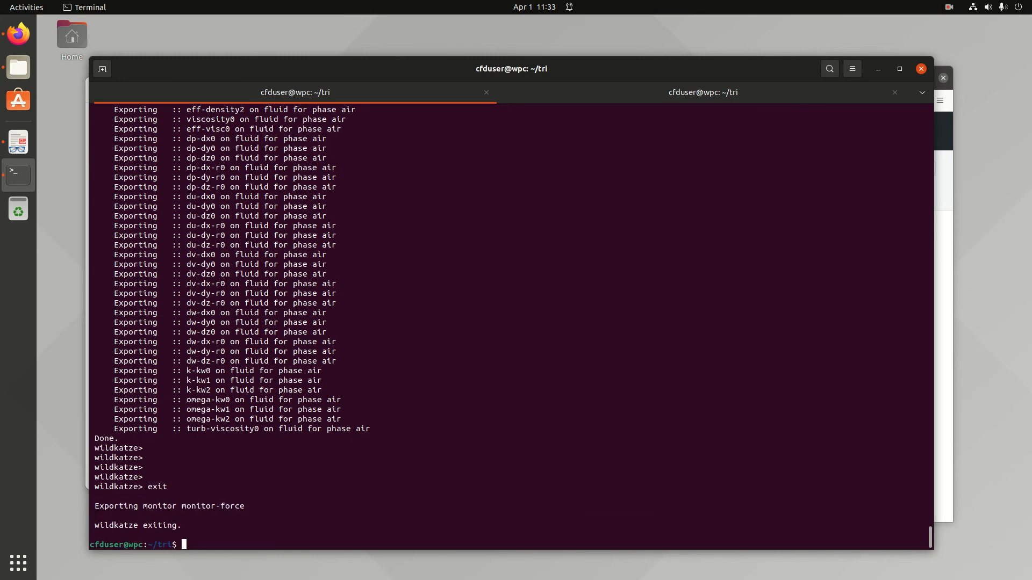
- Check the solver's exit output, view the monitor-force plot in Document Viewer and close it
left_click_drag(102, 495, 301, 533)
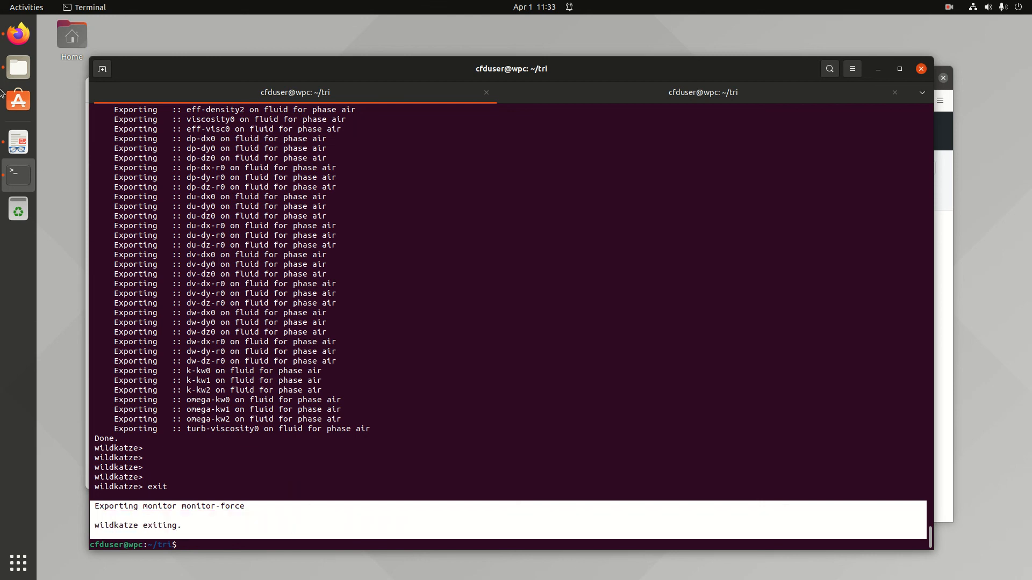
left_click(18, 142)
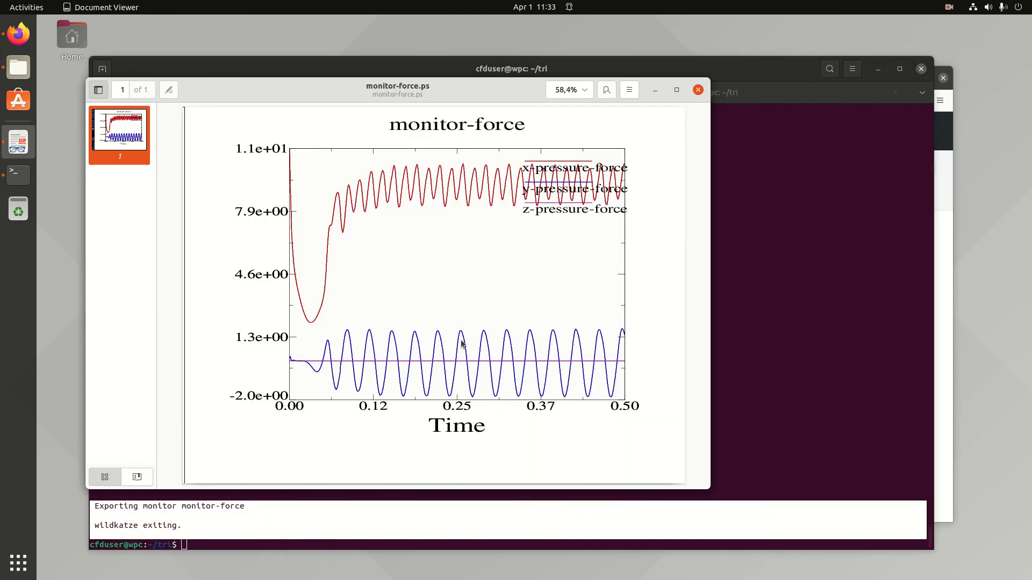
left_click(698, 90)
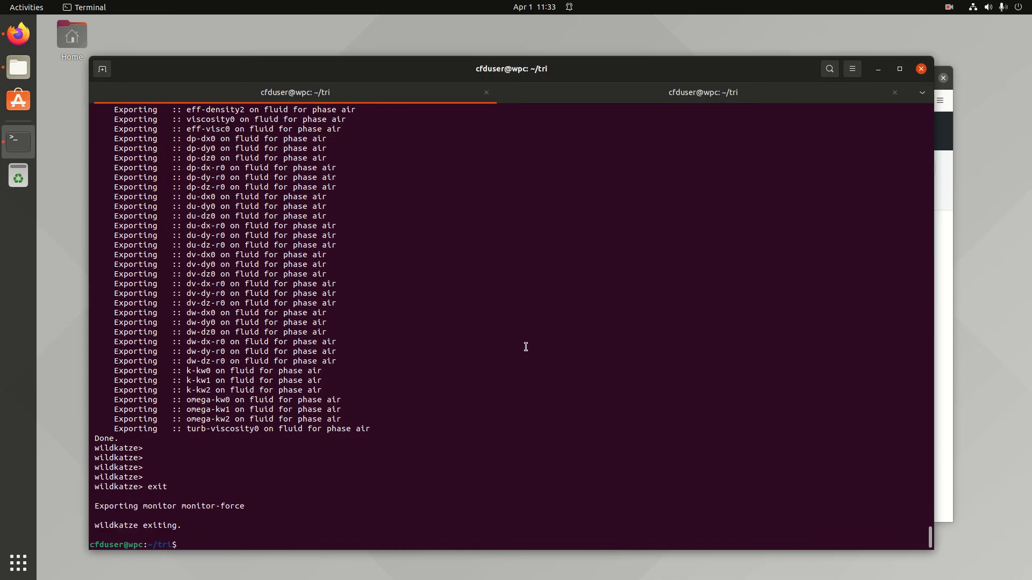
- List the tri folder's files by modification time with ls -ltr in the second terminal session and check the ZDataExport files
left_click(640, 102)
type("ls -ltr")
key("Return")
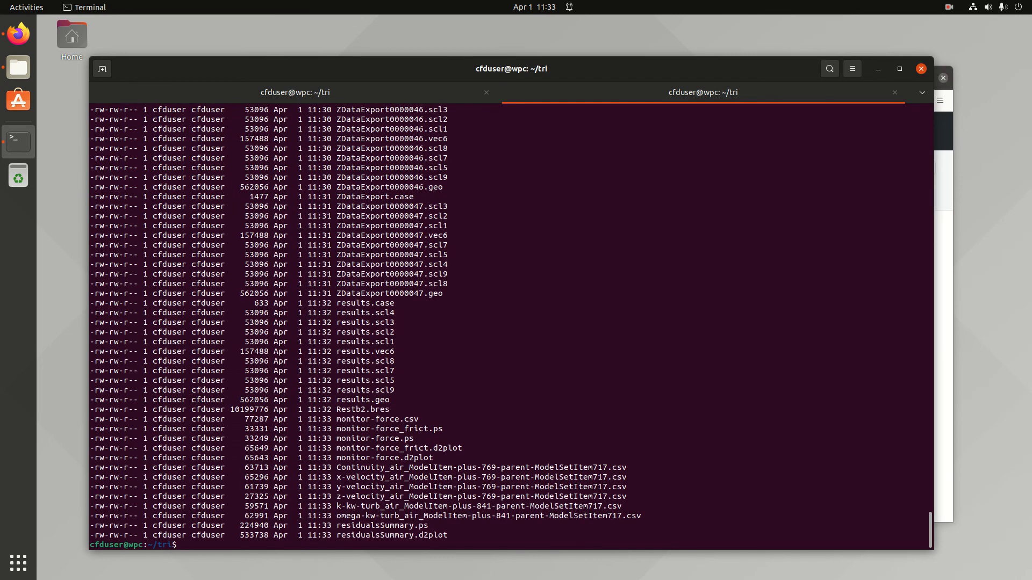
left_click_drag(473, 294, 99, 193)
left_click(498, 304)
- Launch ParaView from the terminal and load ZDataExport.case from the tri folder
type("paraview")
key("Return")
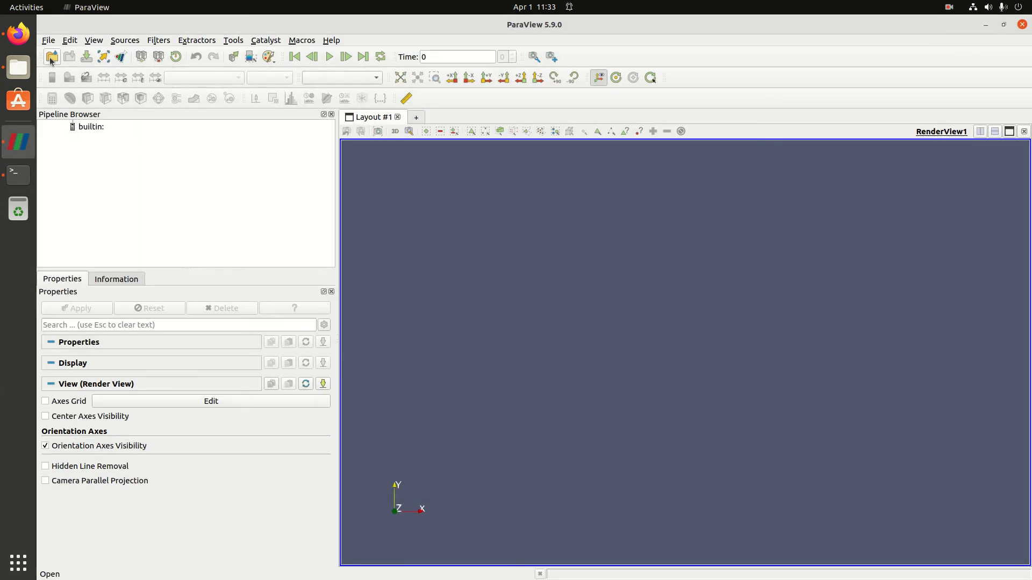
left_click(50, 60)
left_click(497, 332)
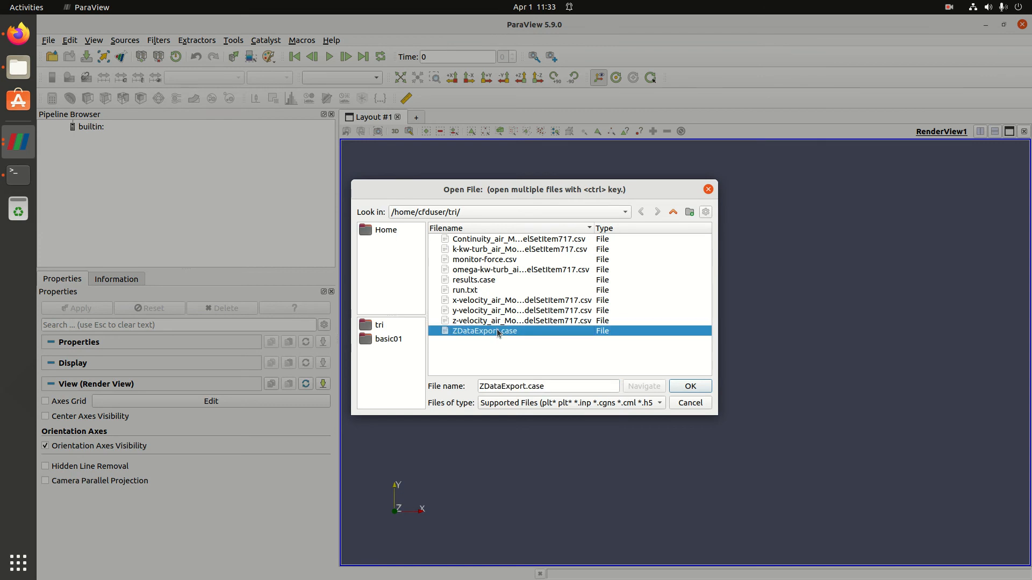
double_click(497, 331)
left_click(63, 309)
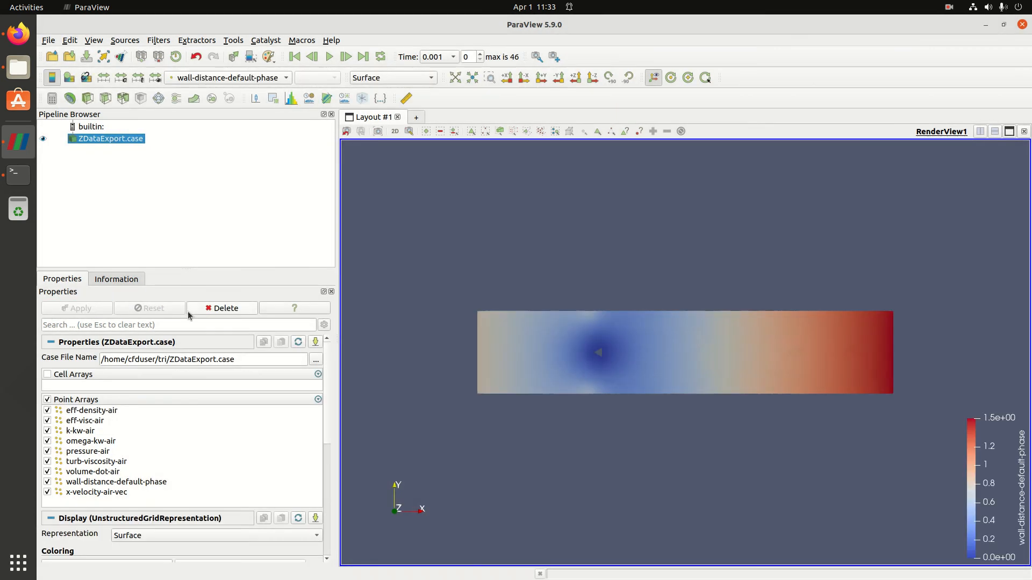
- Colour the ZDataExport.case surface by the magnitude of x-velocity-air-vec
scroll(325, 417, "down", 3)
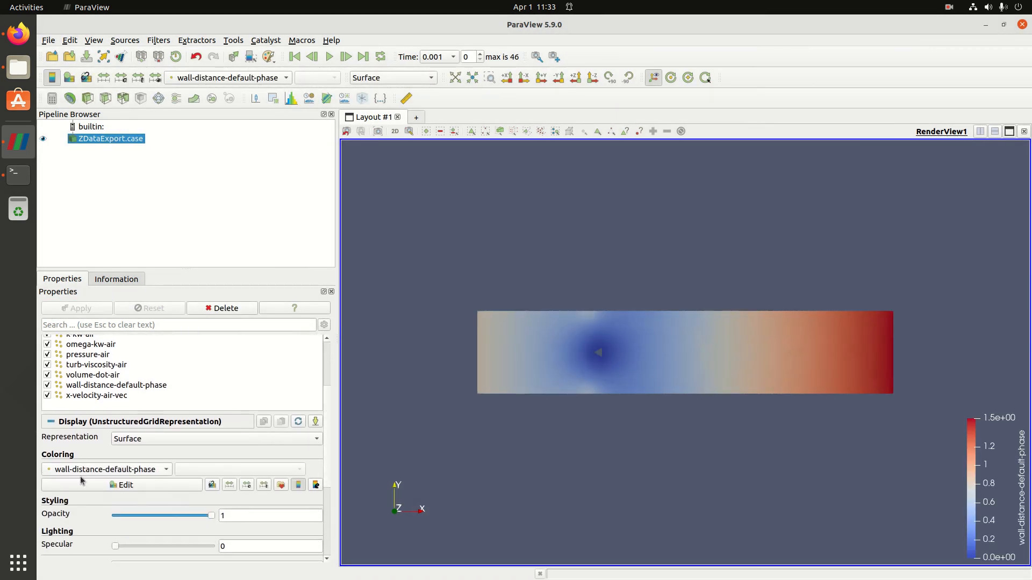
left_click(91, 473)
left_click(90, 483)
scroll(403, 424, "up", 4)
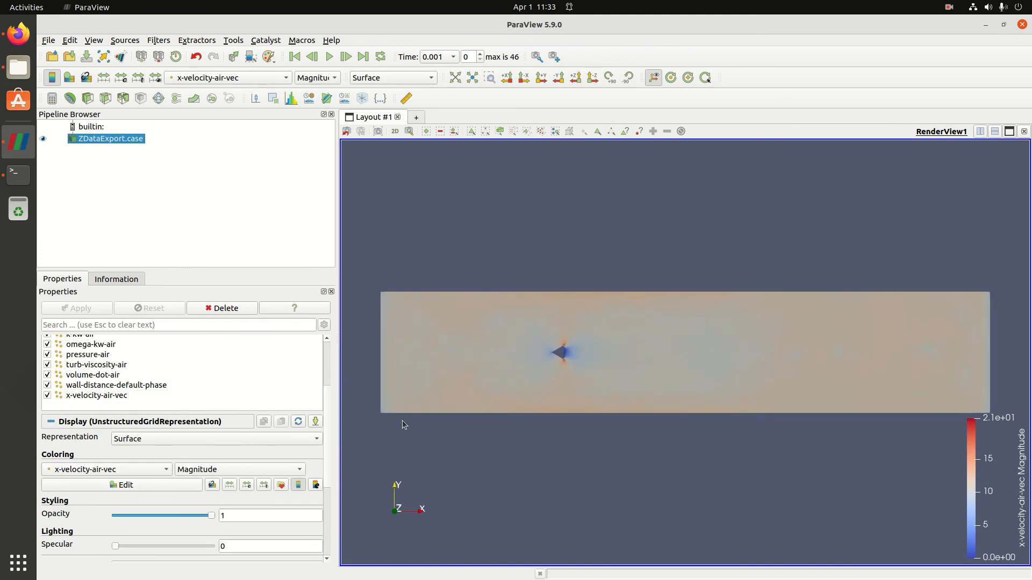
- Apply the Rainbow Uniform colour preset to the velocity magnitude
left_click(281, 485)
double_click(419, 355)
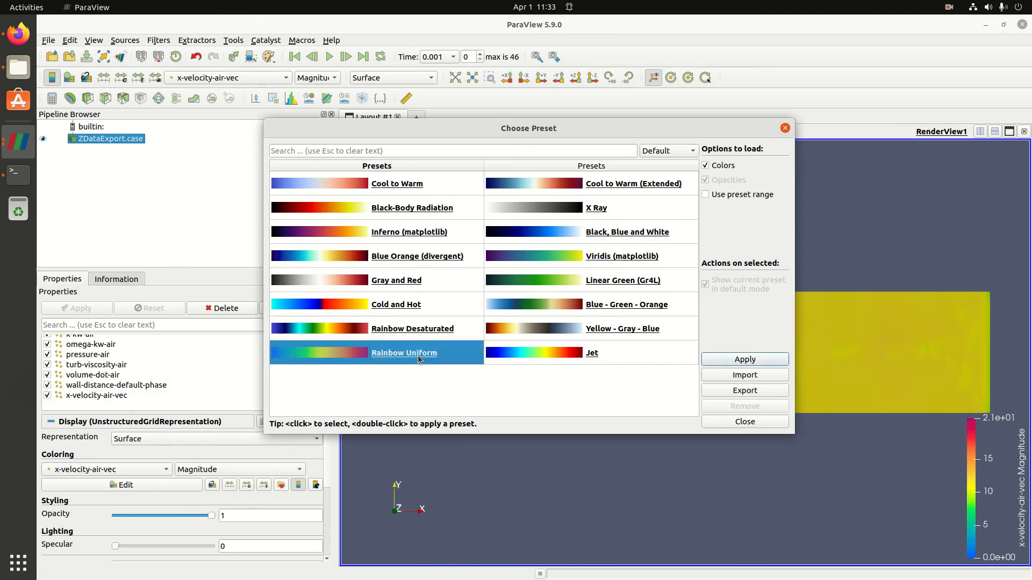
left_click(731, 425)
- Play the velocity animation through all time steps twice to view the flow behind the triangle
scroll(602, 366, "up", 3)
scroll(602, 366, "down", 3)
left_click(329, 56)
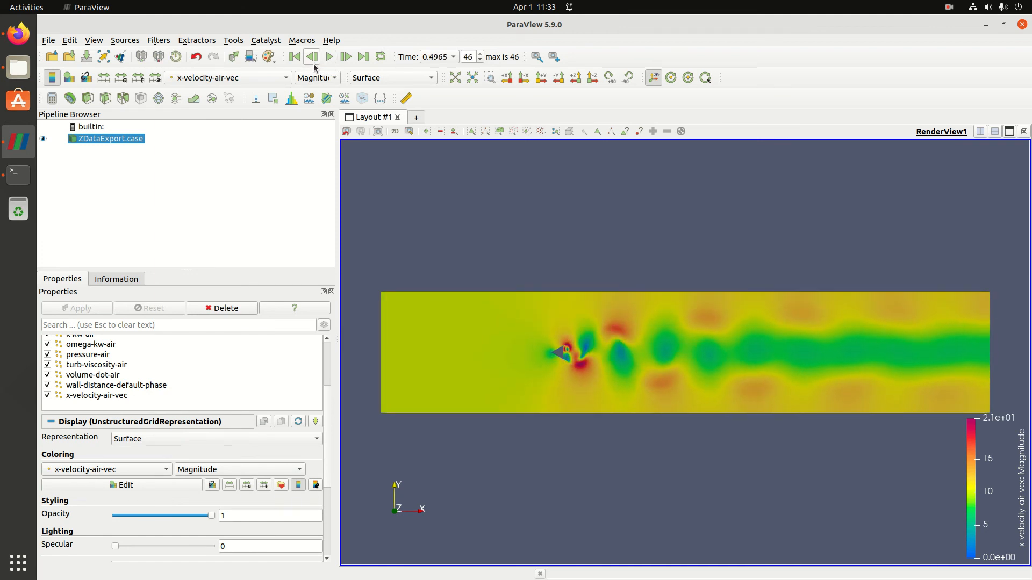
left_click(330, 57)
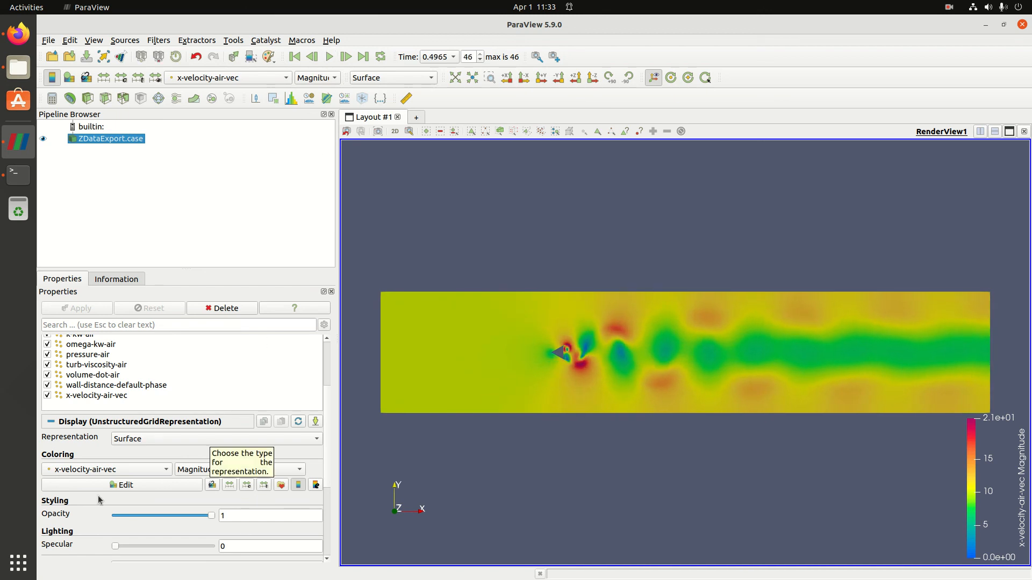
- View the surface coloured by turb-viscosity-air, k-kw-air and omega-kw-air in turn
left_click(134, 469)
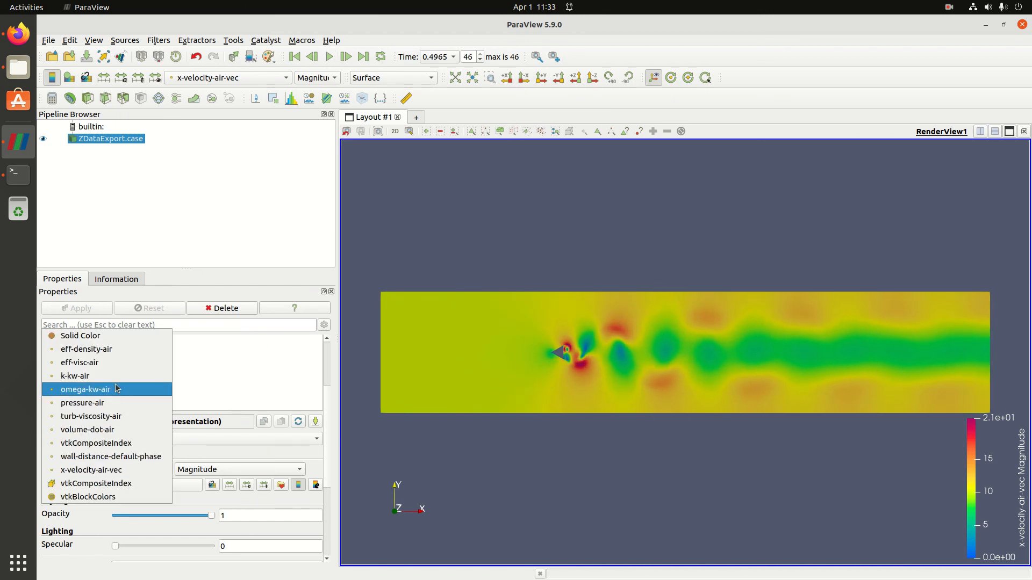
left_click(111, 422)
left_click(108, 470)
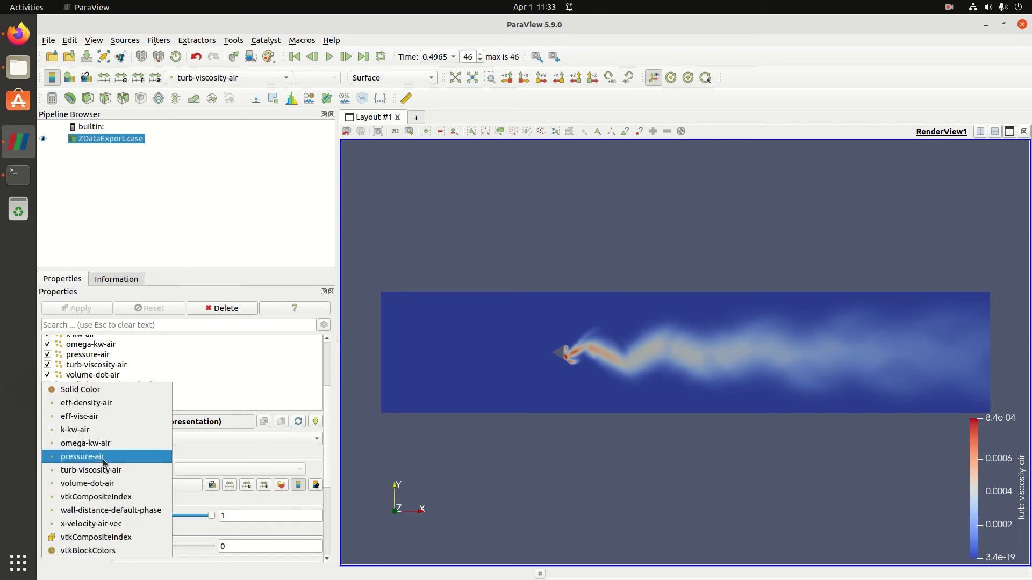
left_click(111, 430)
left_click(108, 469)
left_click(108, 465)
- Colour the ZDataExport.case surface by pressure-air
left_click(115, 469)
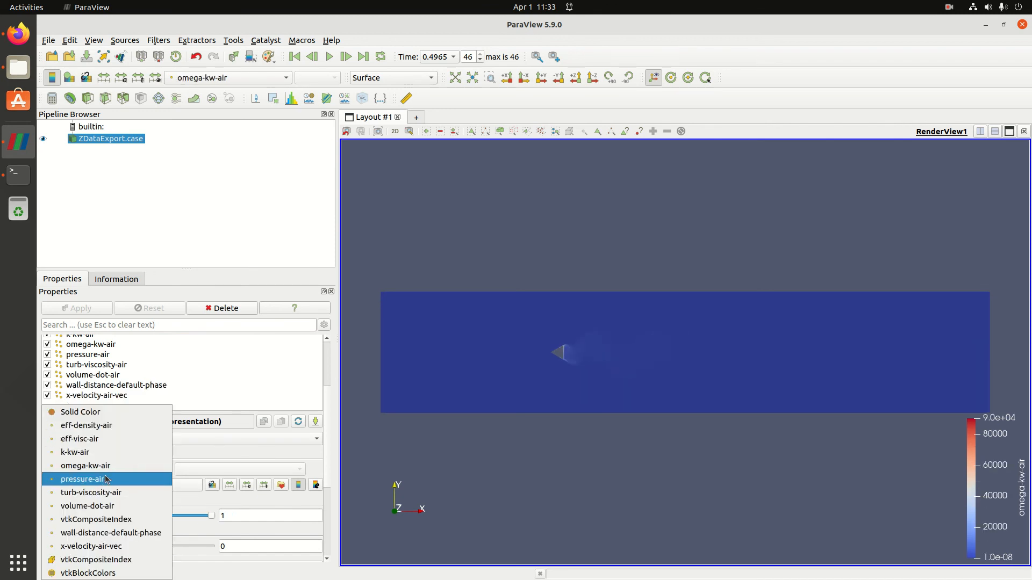
left_click(108, 480)
left_click(115, 471)
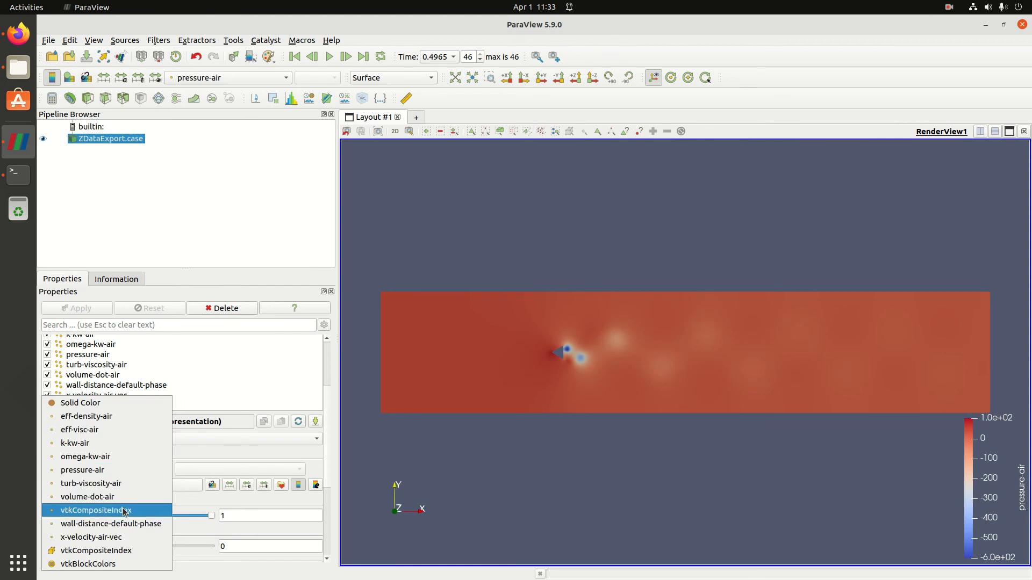
left_click(590, 399)
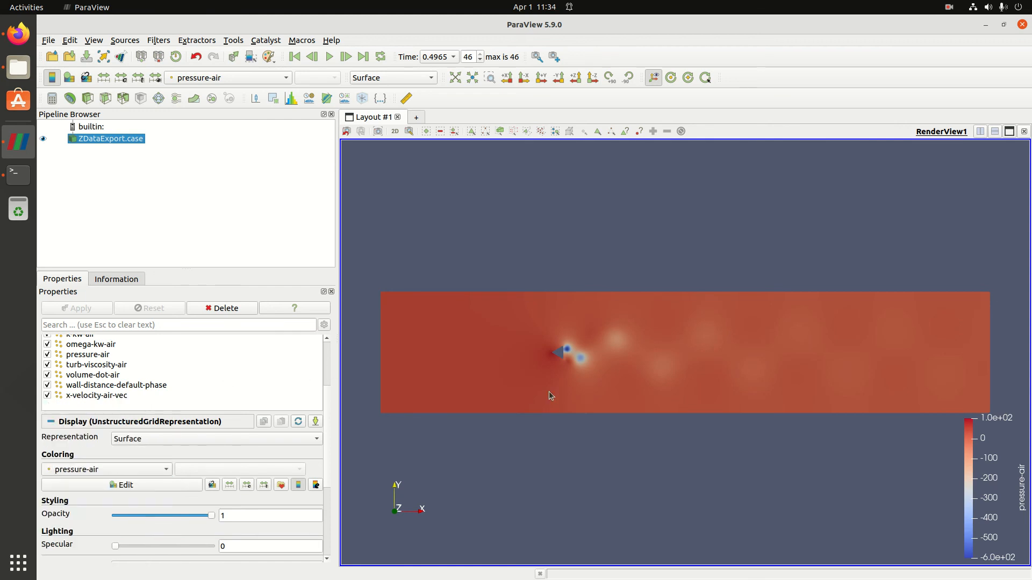
- Examine the pressure field around the triangle and in its wake up close
scroll(442, 382, "up", 4)
scroll(449, 378, "down", 2)
scroll(479, 265, "down", 3)
scroll(535, 337, "up", 3)
left_click_drag(534, 340, 559, 326)
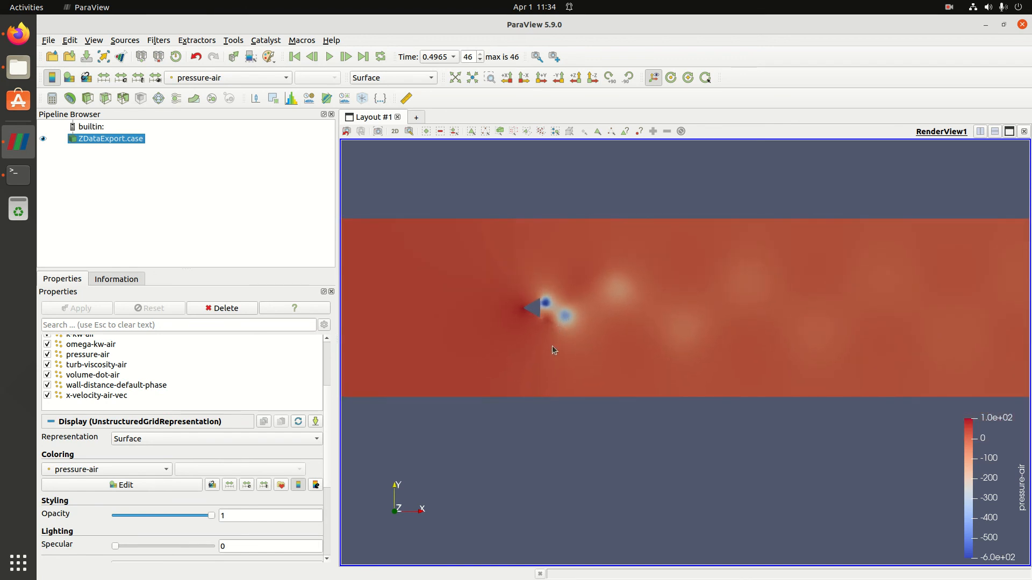
scroll(553, 349, "up", 2)
mouse_move(508, 318)
left_mouse_down()
mouse_move(565, 334)
mouse_move(515, 327)
left_mouse_up()
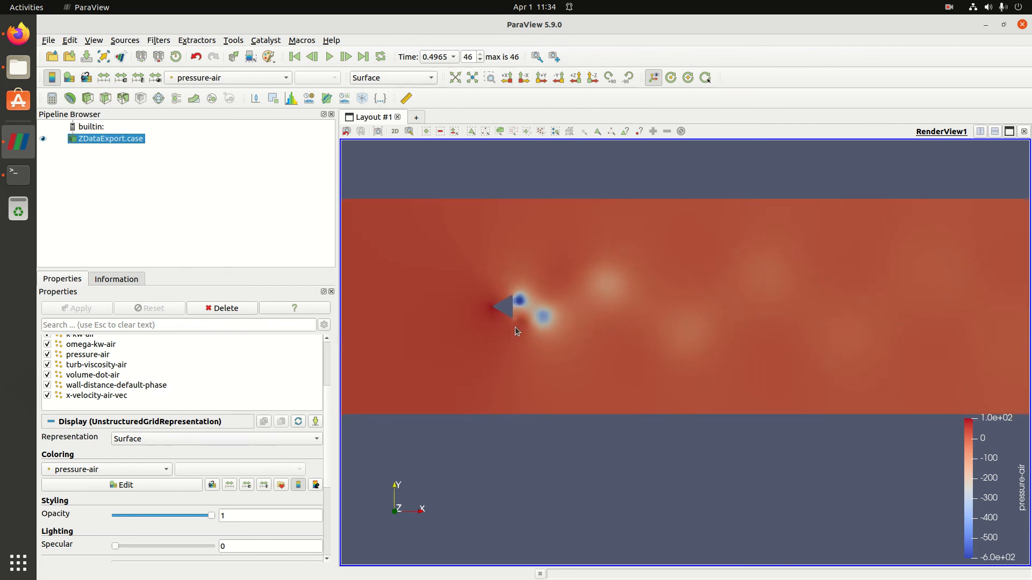
- Exit ParaView and switch to the terminal session where Wildkatze was run
left_click(48, 40)
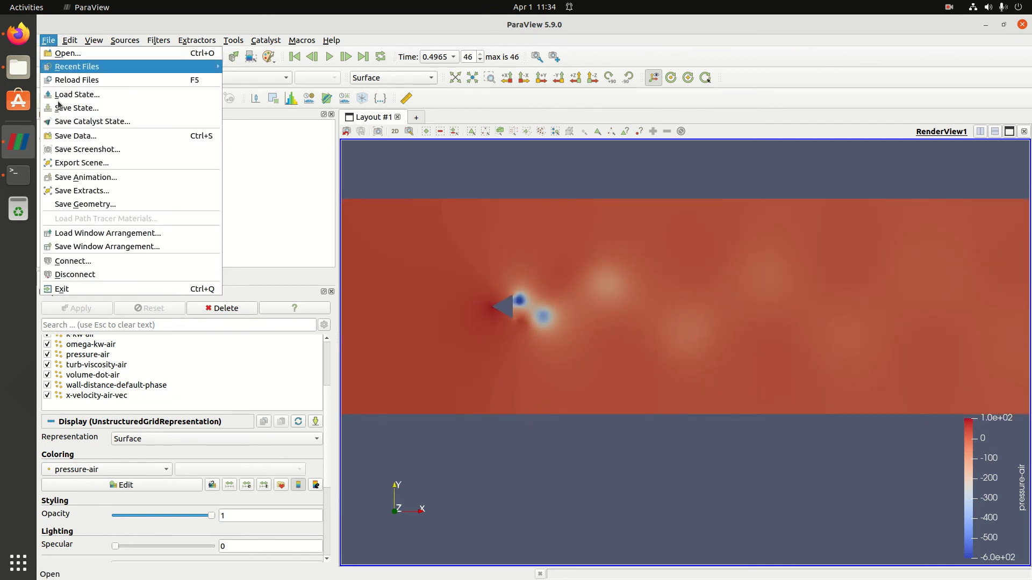
left_click(79, 285)
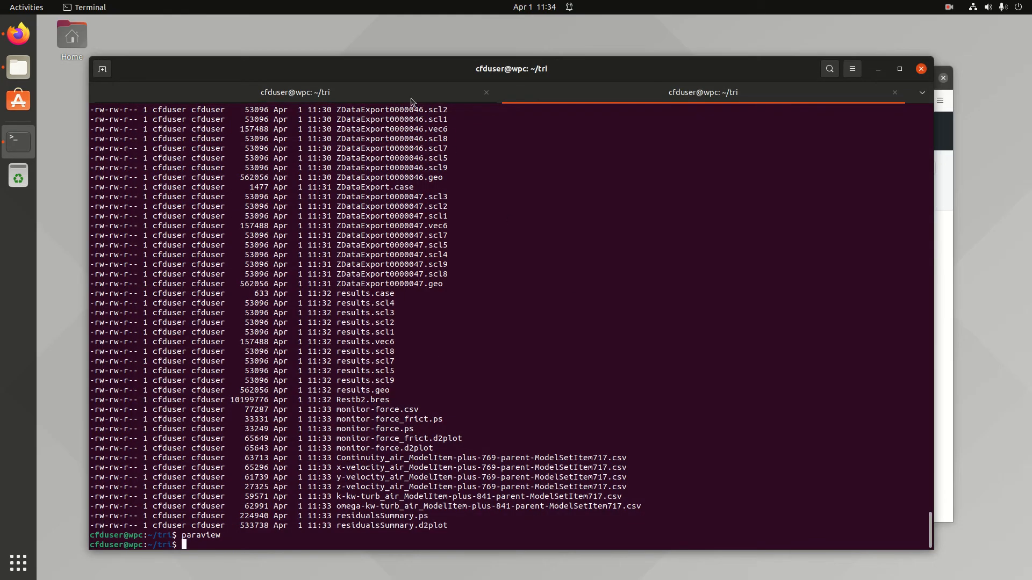
left_click(381, 93)
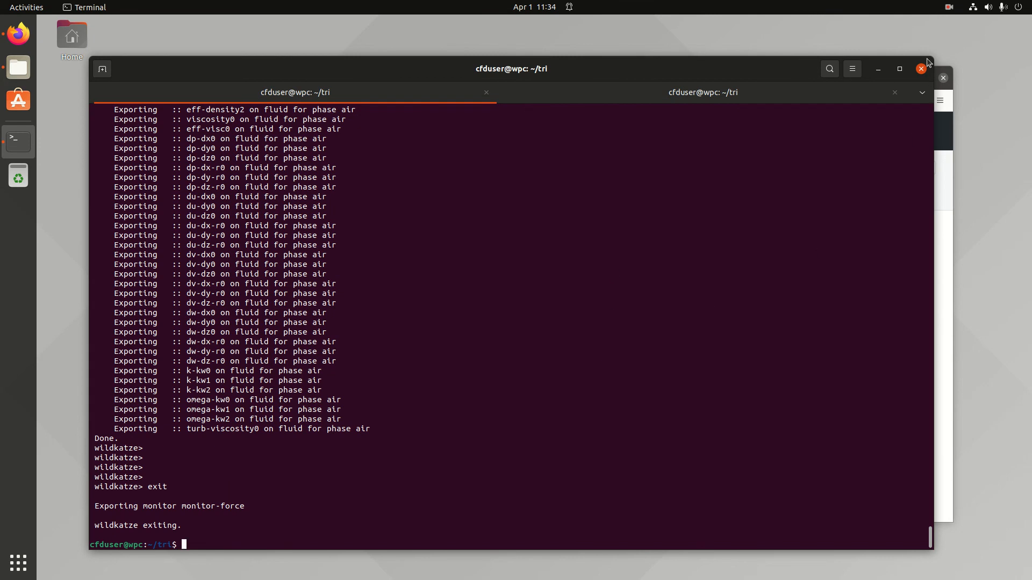
left_click(951, 10)
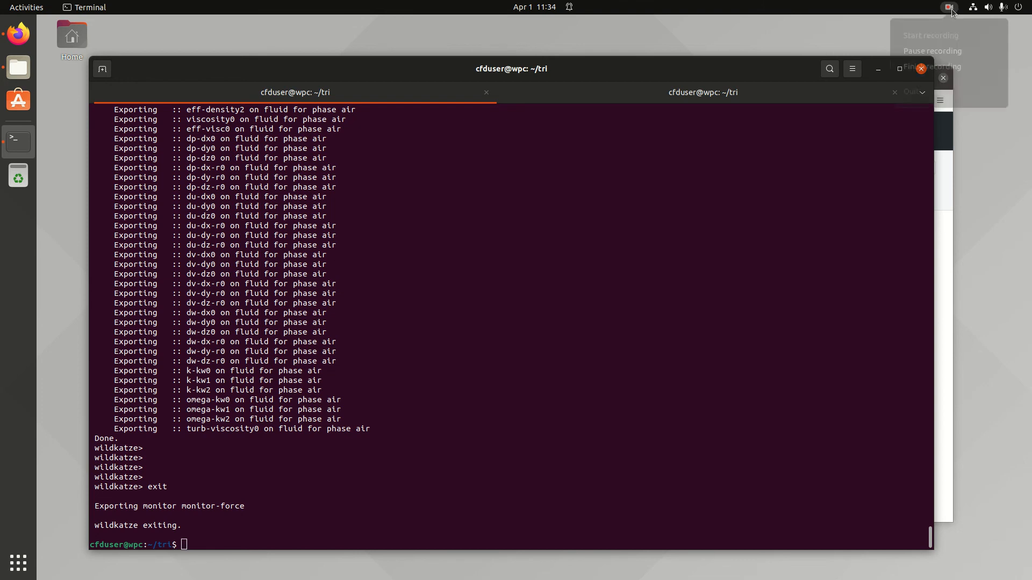